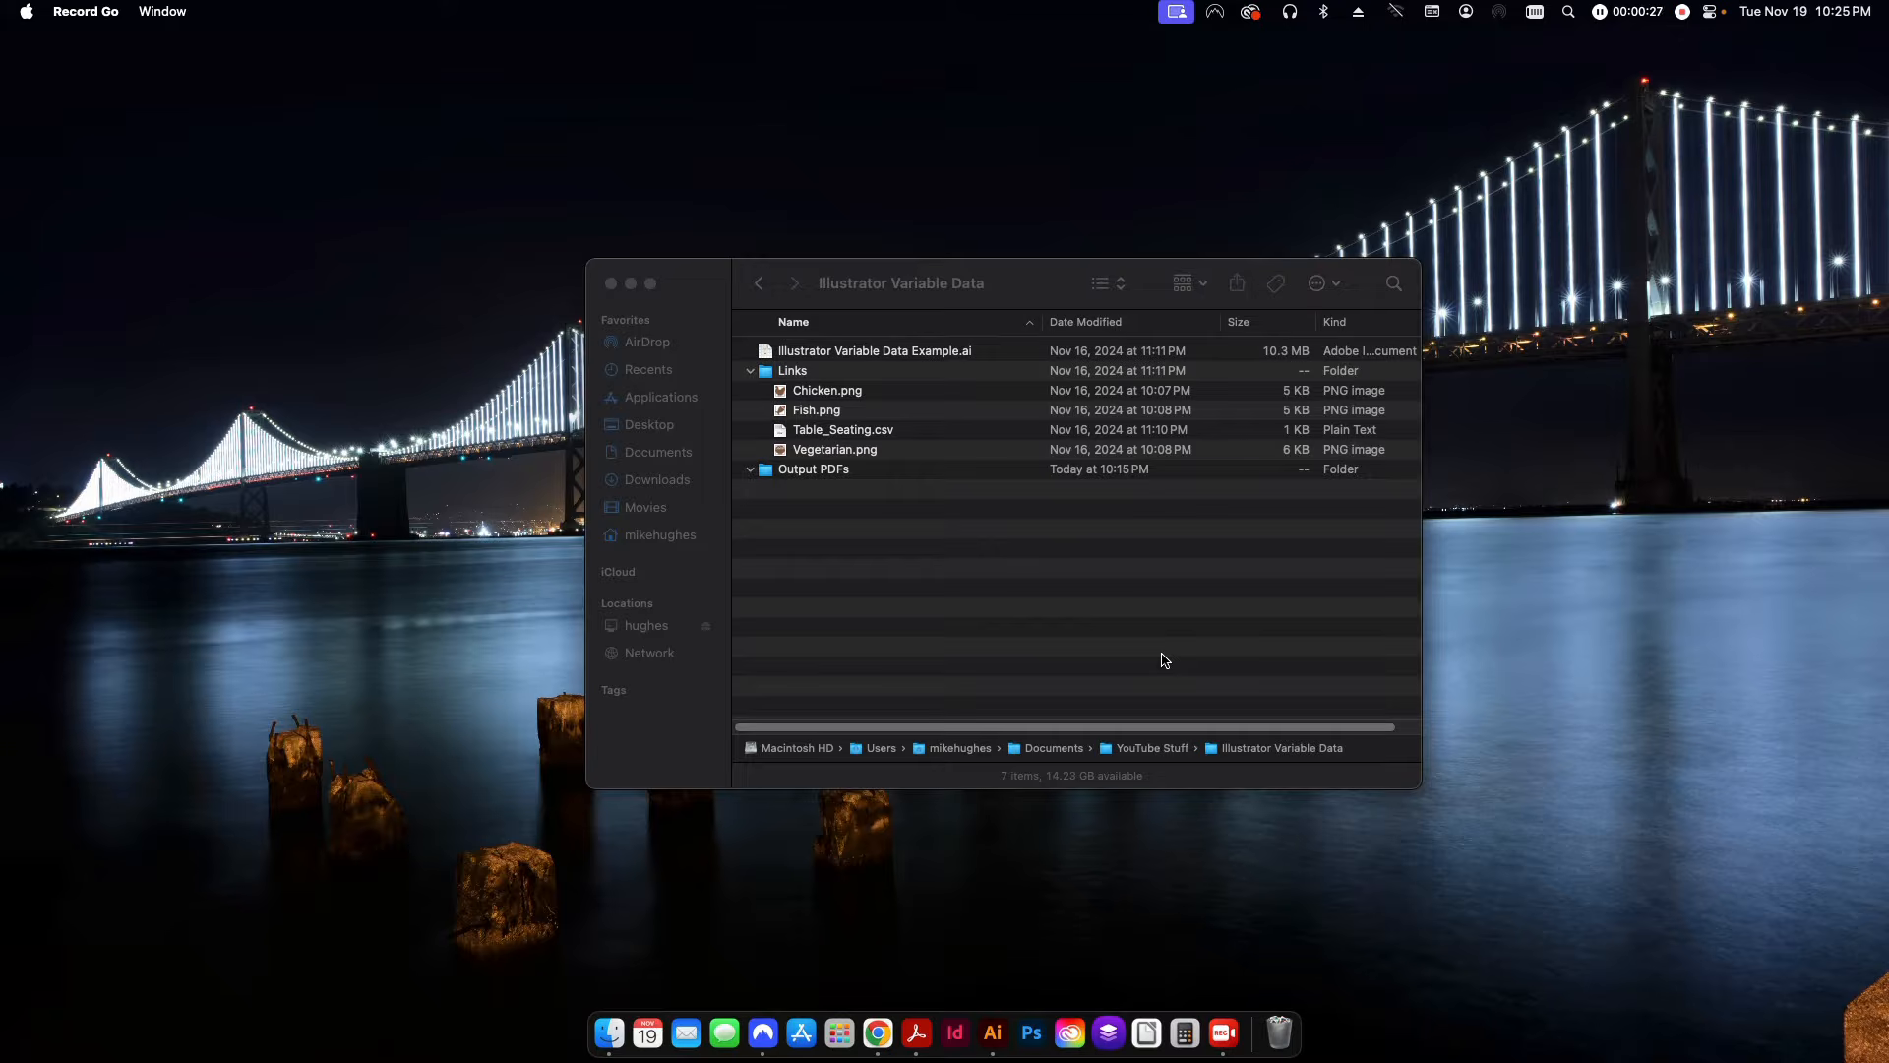
Switch to the table card document in Illustrator and check what the Artwork and Variable Text layers contain by toggling their visibility.
{"action": "left_click", "coordinate": [1164, 660]}
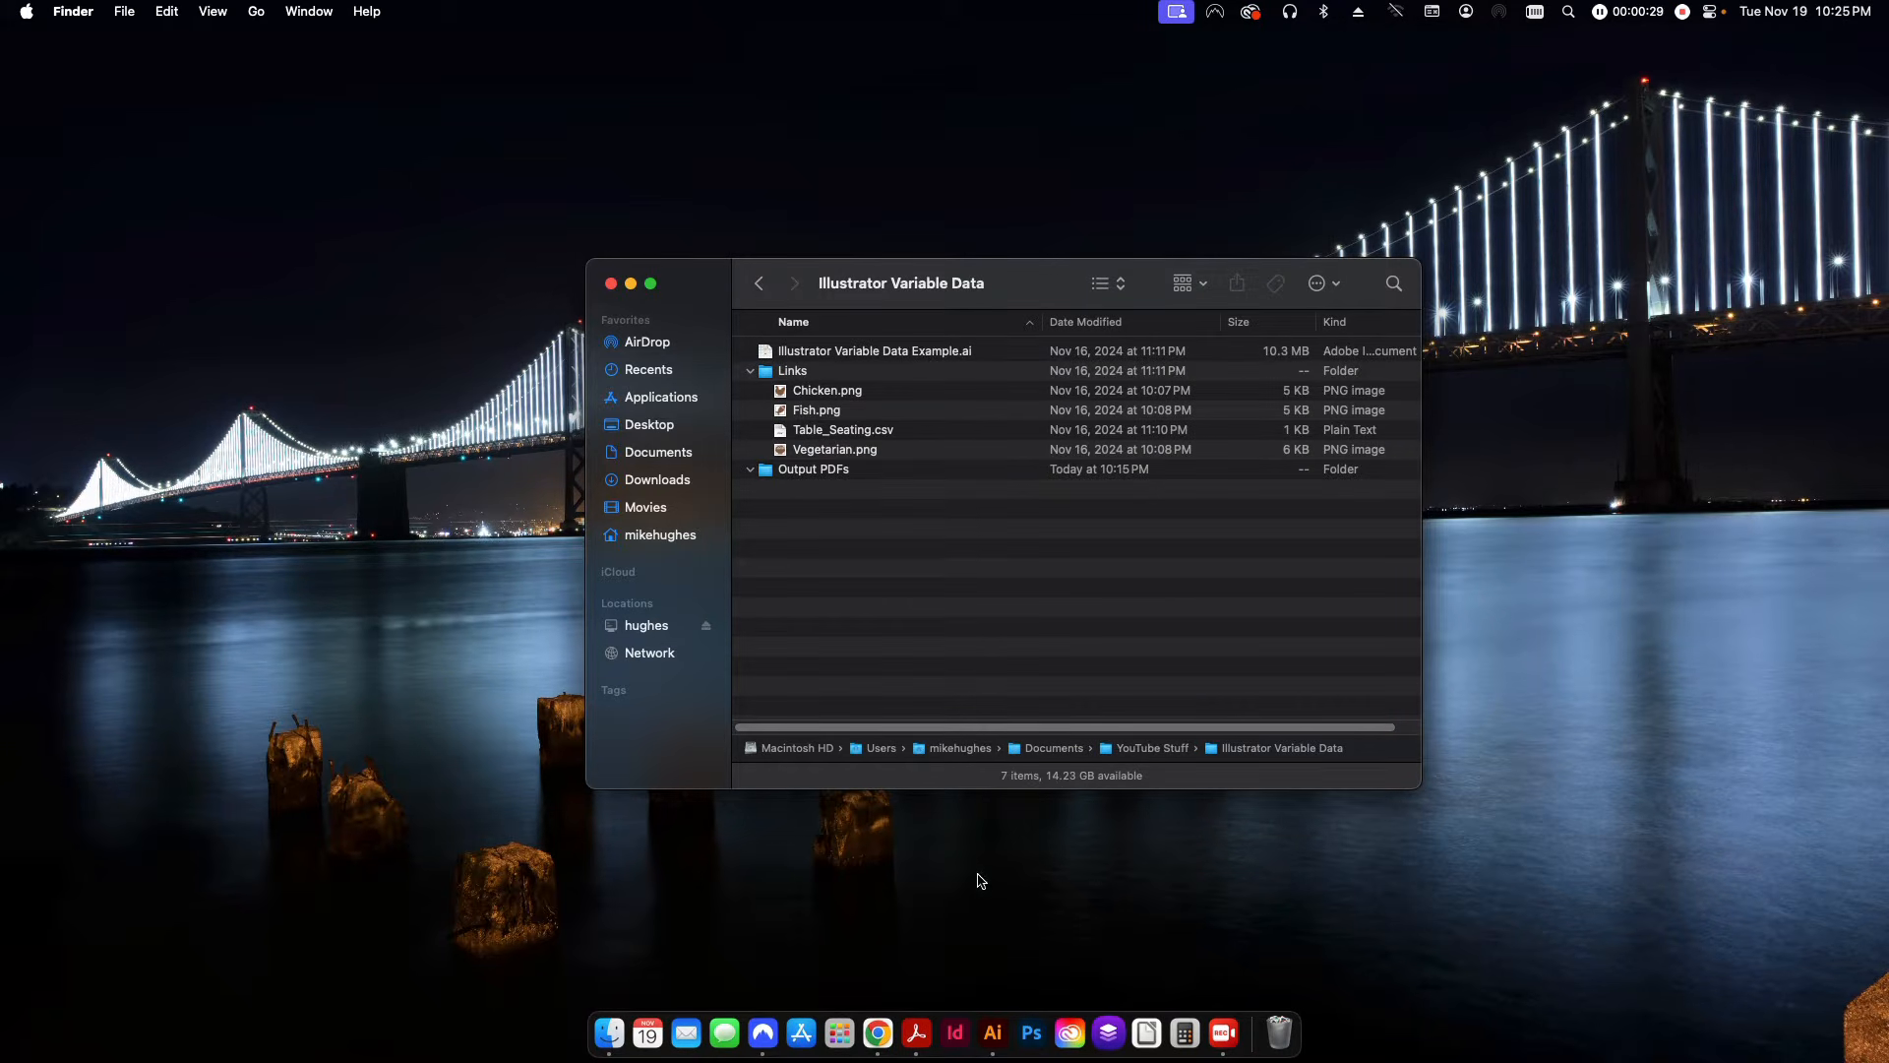
{"action": "left_click", "coordinate": [993, 1033]}
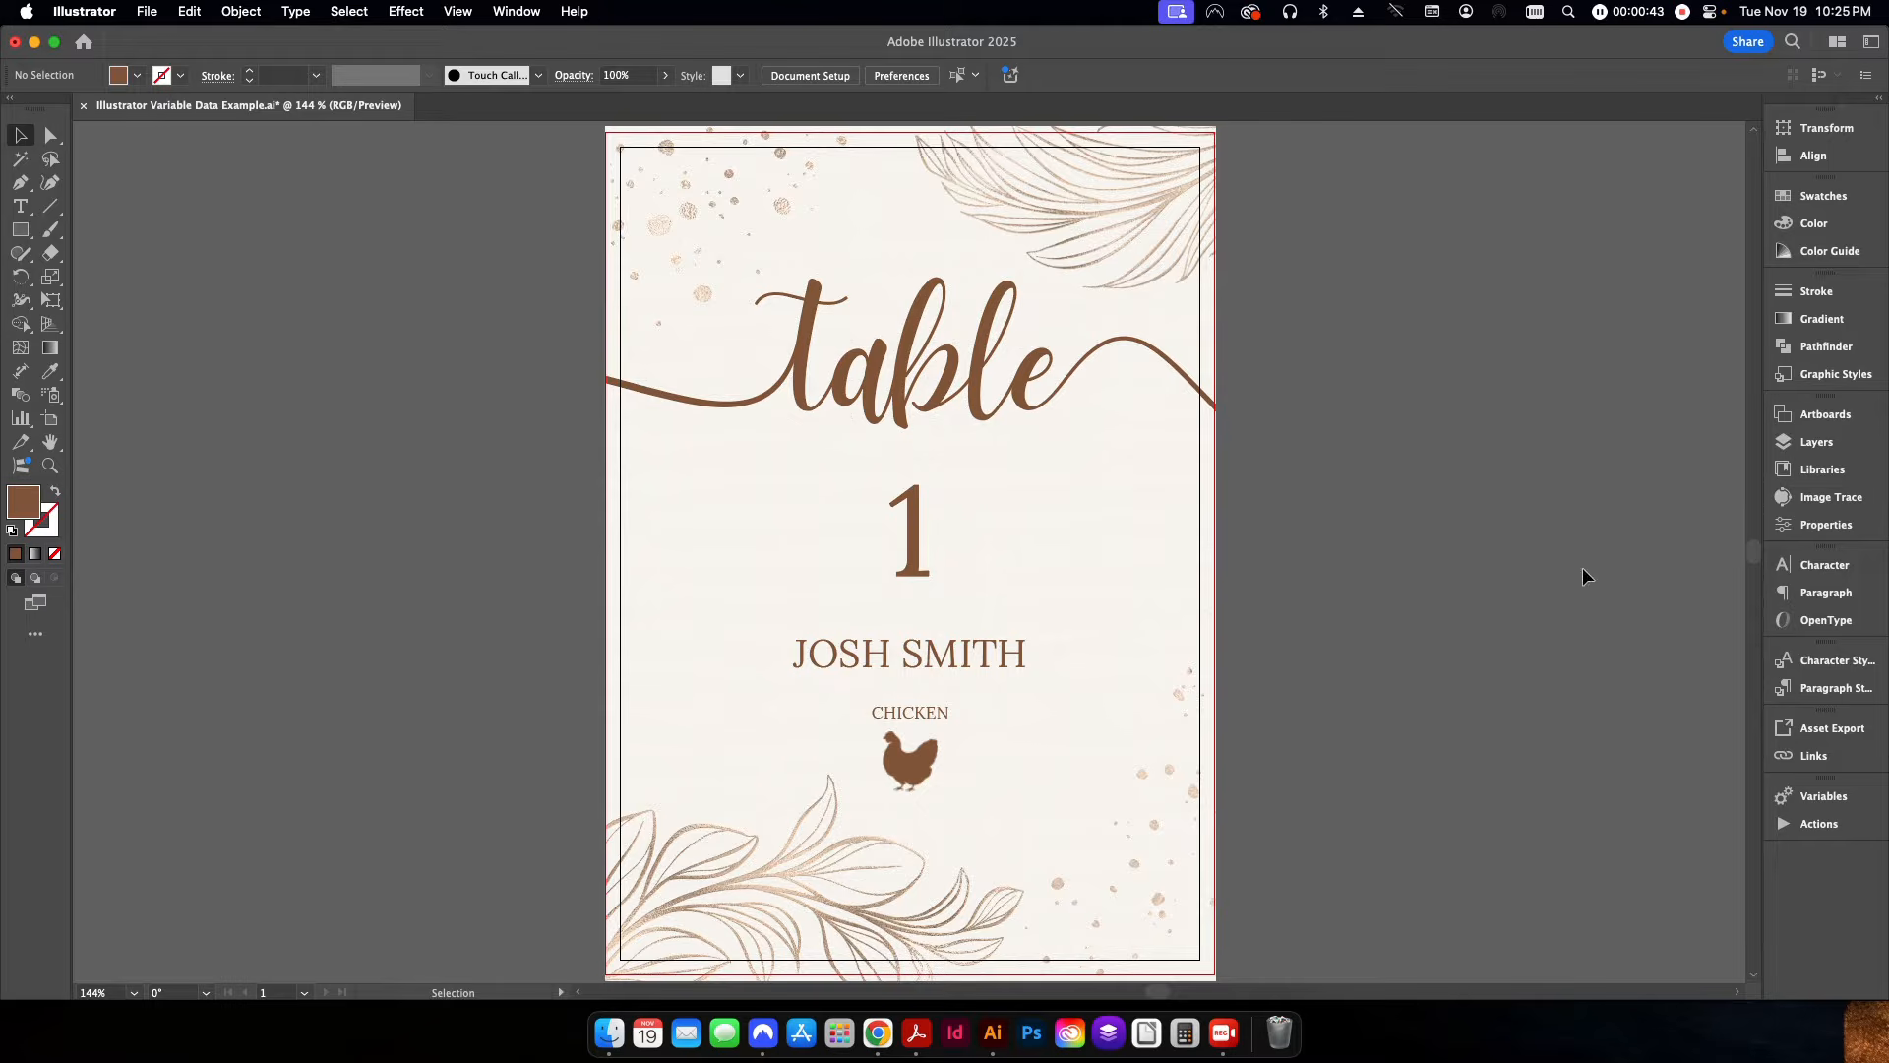
{"action": "left_click", "coordinate": [1817, 441]}
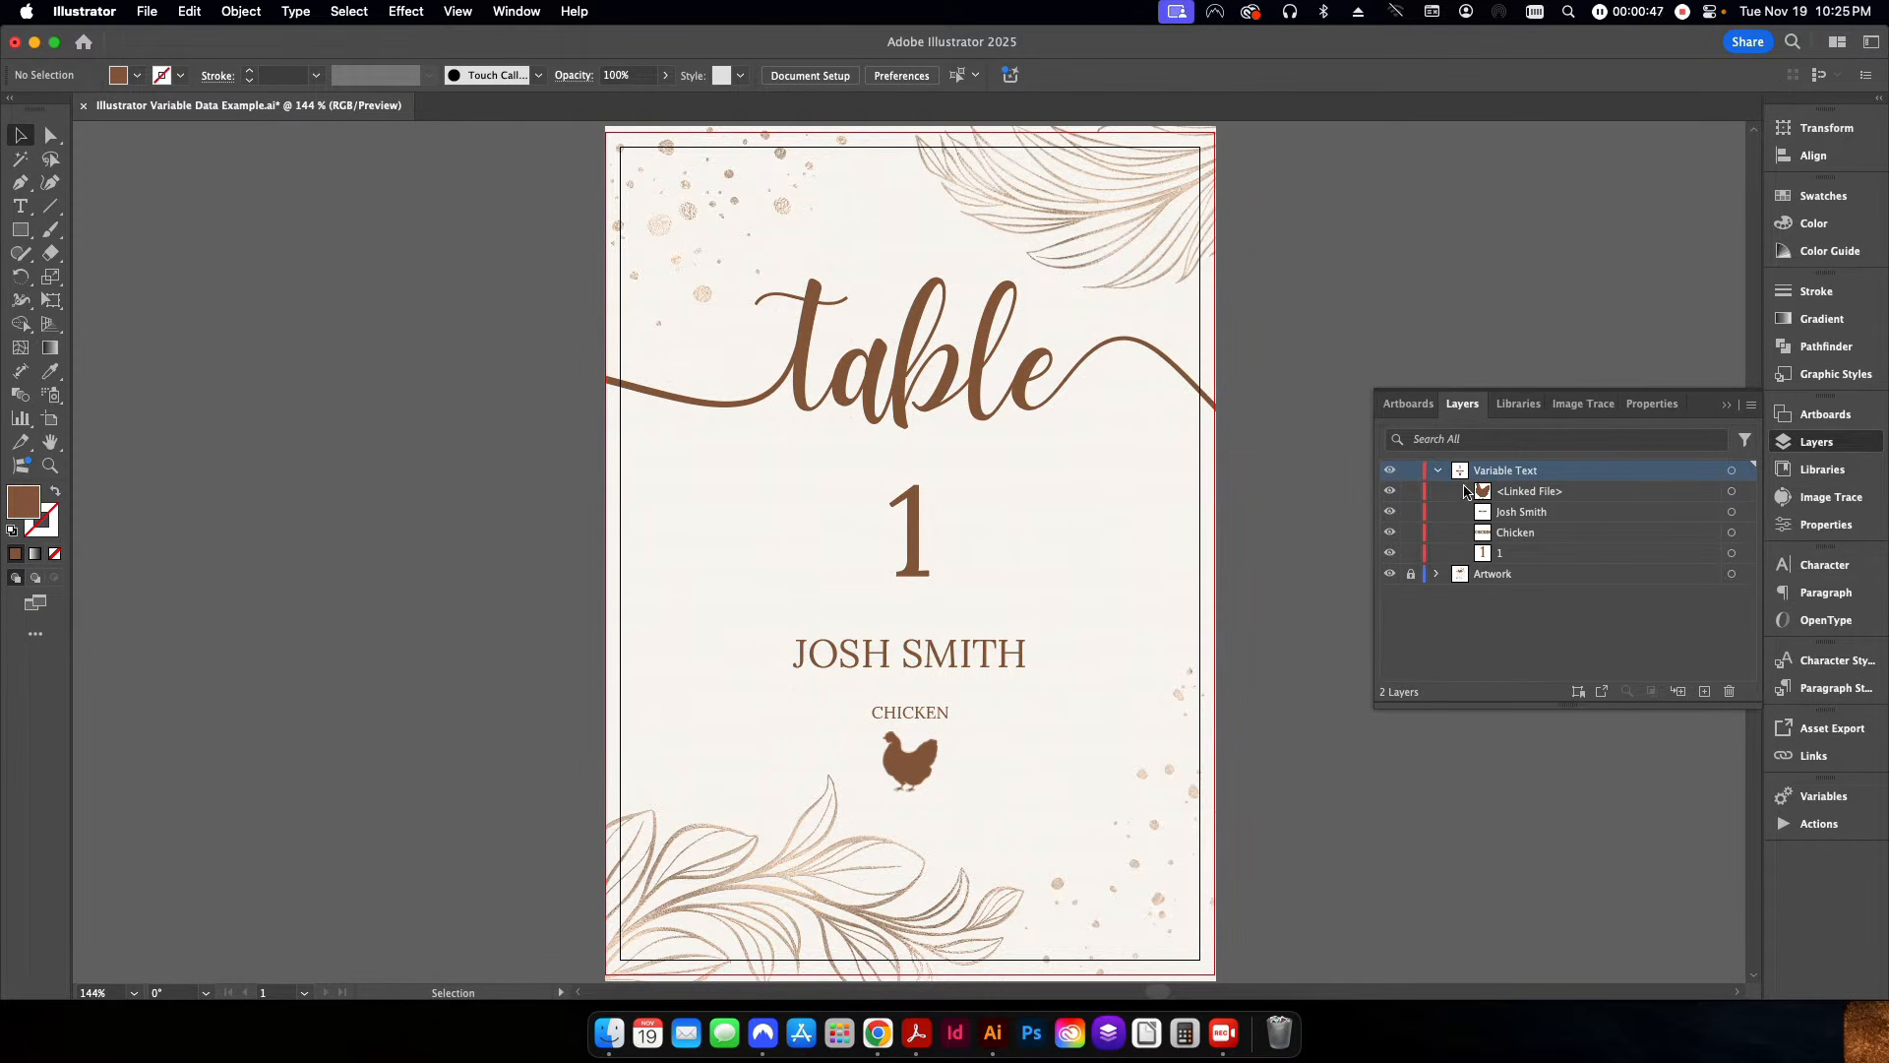
{"action": "left_click", "coordinate": [1392, 575]}
{"action": "left_click", "coordinate": [1389, 576]}
{"action": "left_click", "coordinate": [1392, 473]}
{"action": "left_click", "coordinate": [1394, 474]}
{"action": "left_click", "coordinate": [1727, 406]}
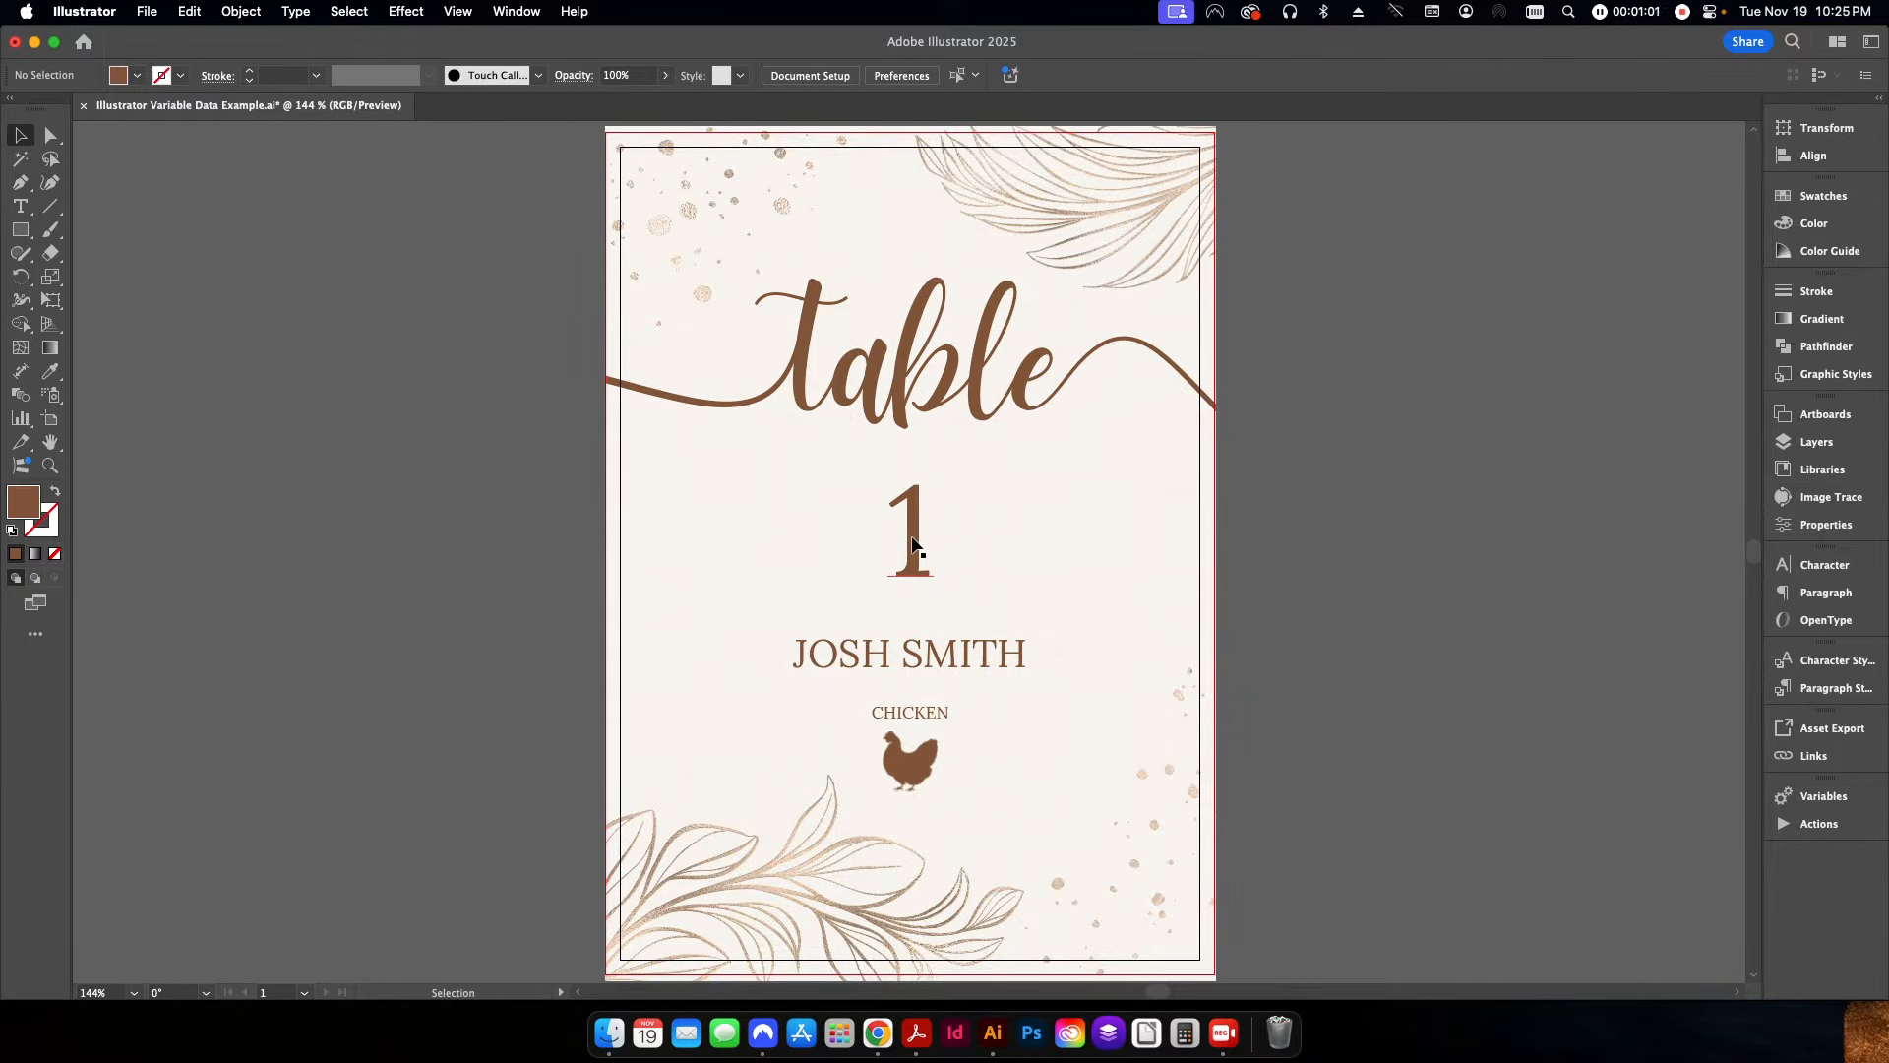
Inspect the card's table number text and linked chicken icon, and check the project folder holding the meal icon files.
{"action": "left_click", "coordinate": [915, 547]}
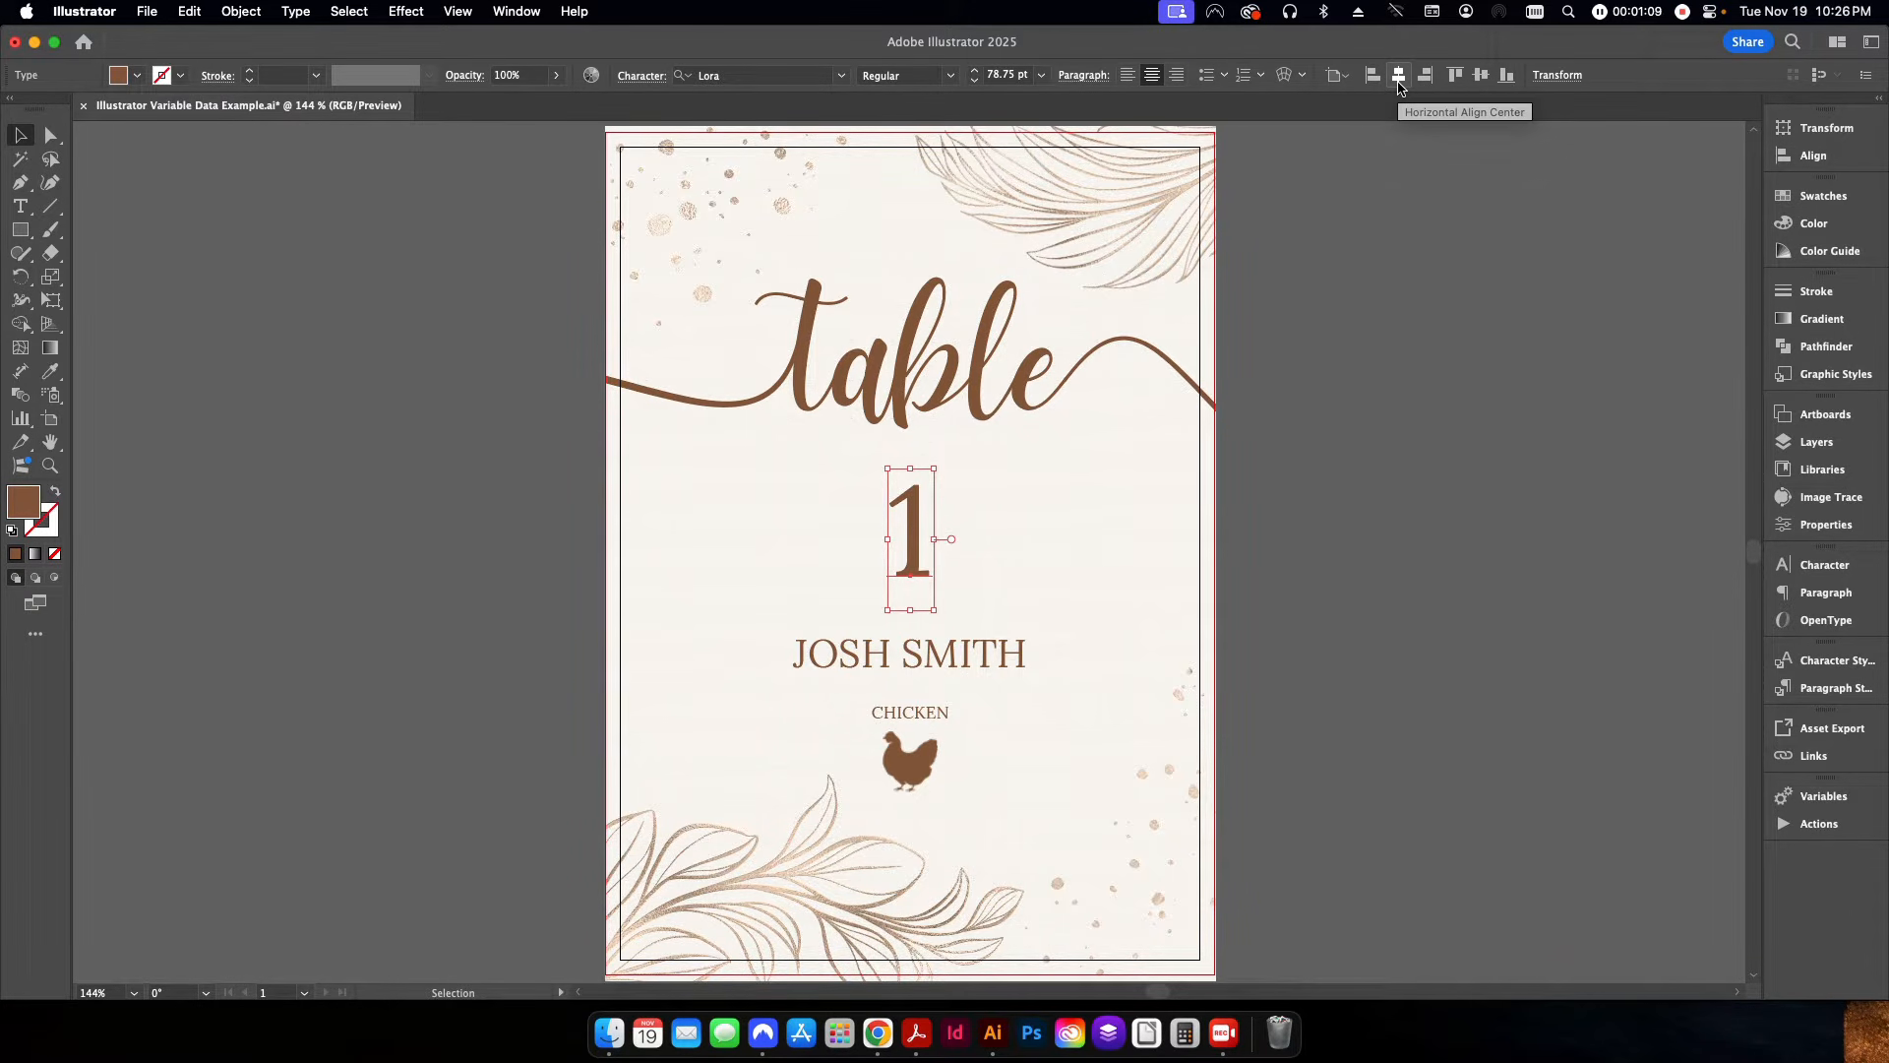
{"action": "left_click", "coordinate": [1423, 505]}
{"action": "left_click", "coordinate": [935, 767]}
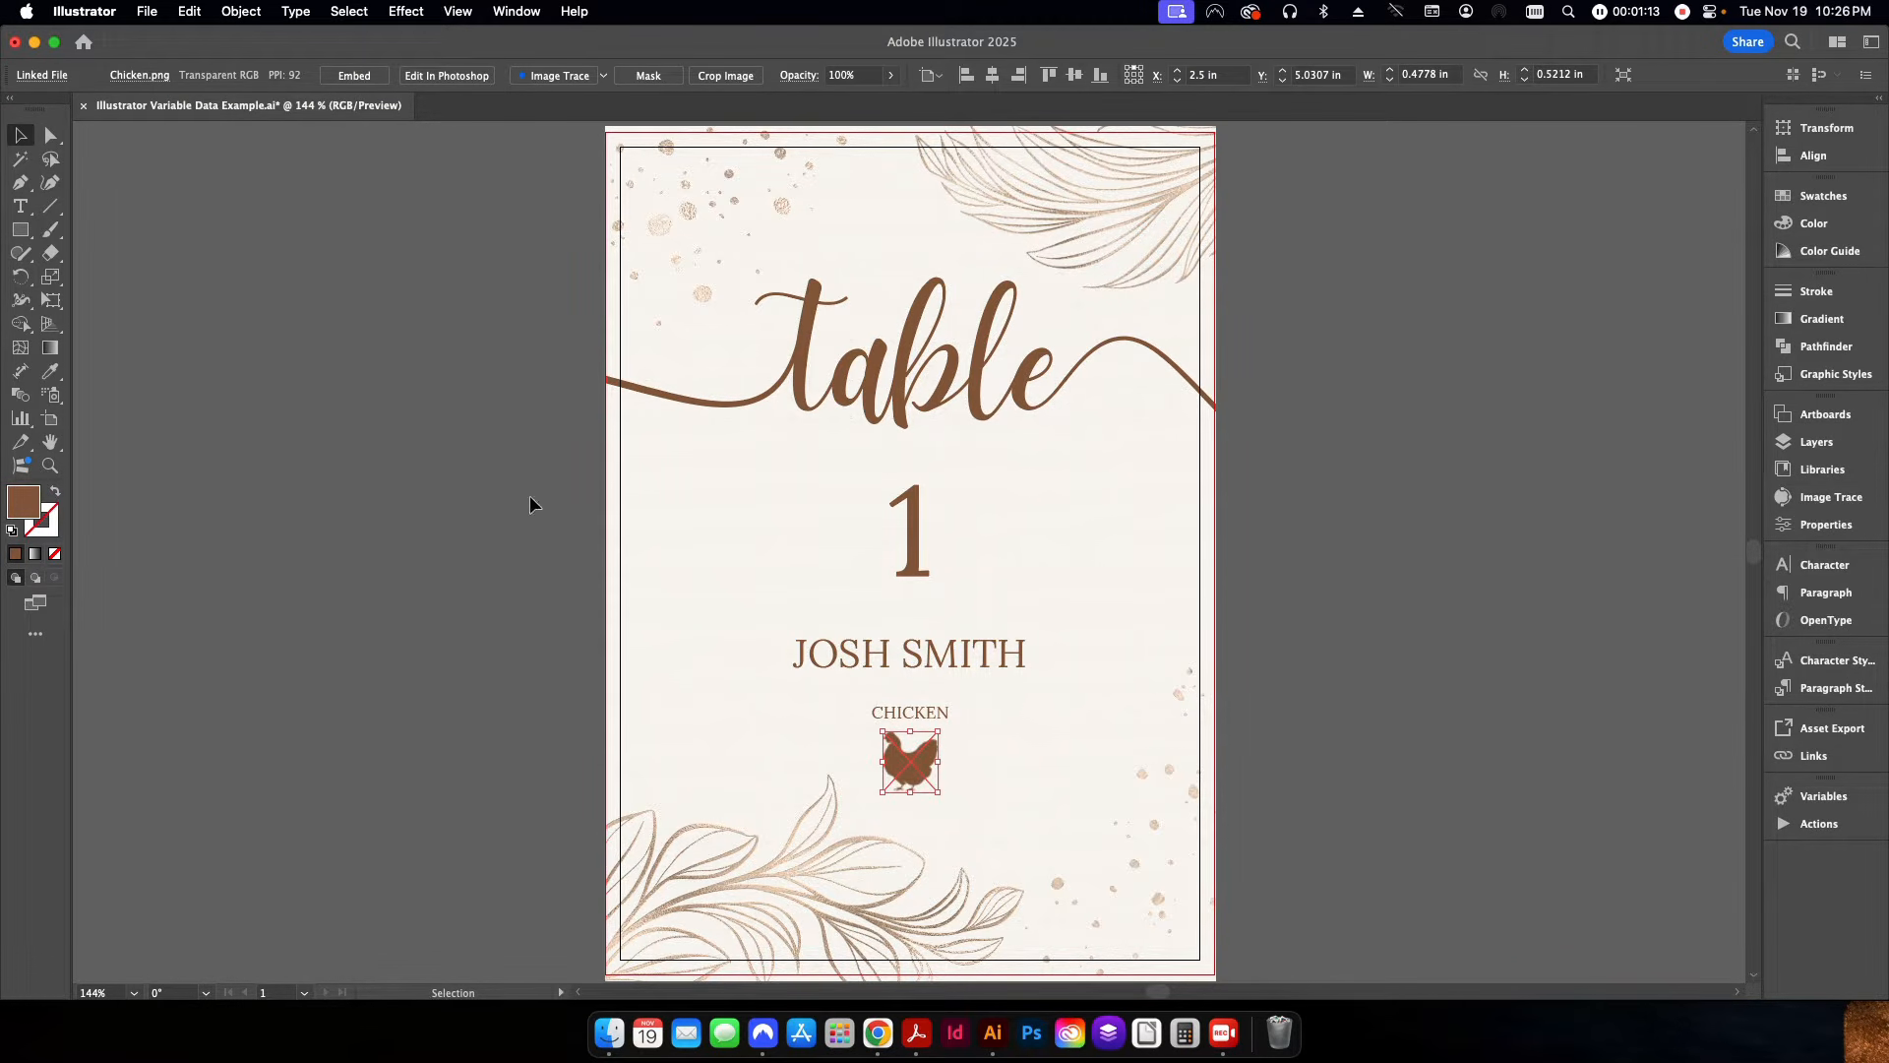
{"action": "left_click", "coordinate": [149, 11]}
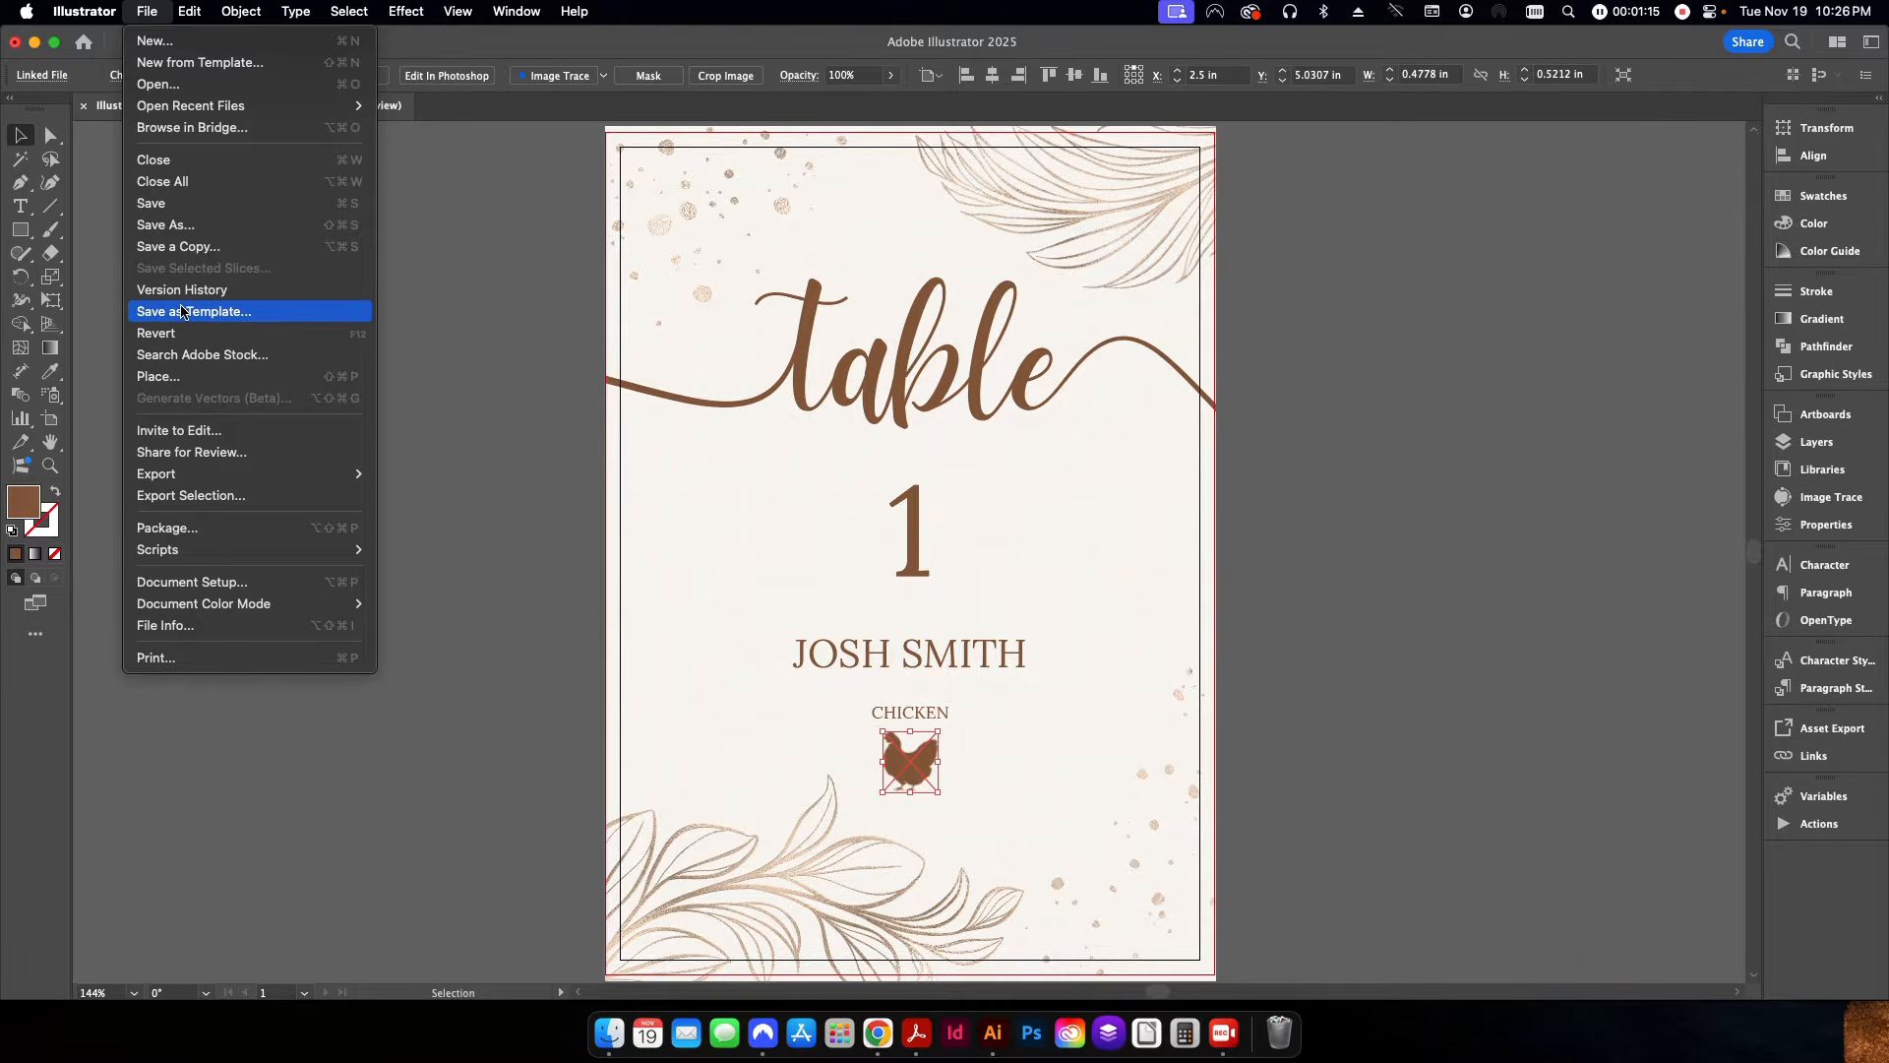
{"action": "left_click", "coordinate": [478, 498]}
{"action": "left_click", "coordinate": [609, 1033]}
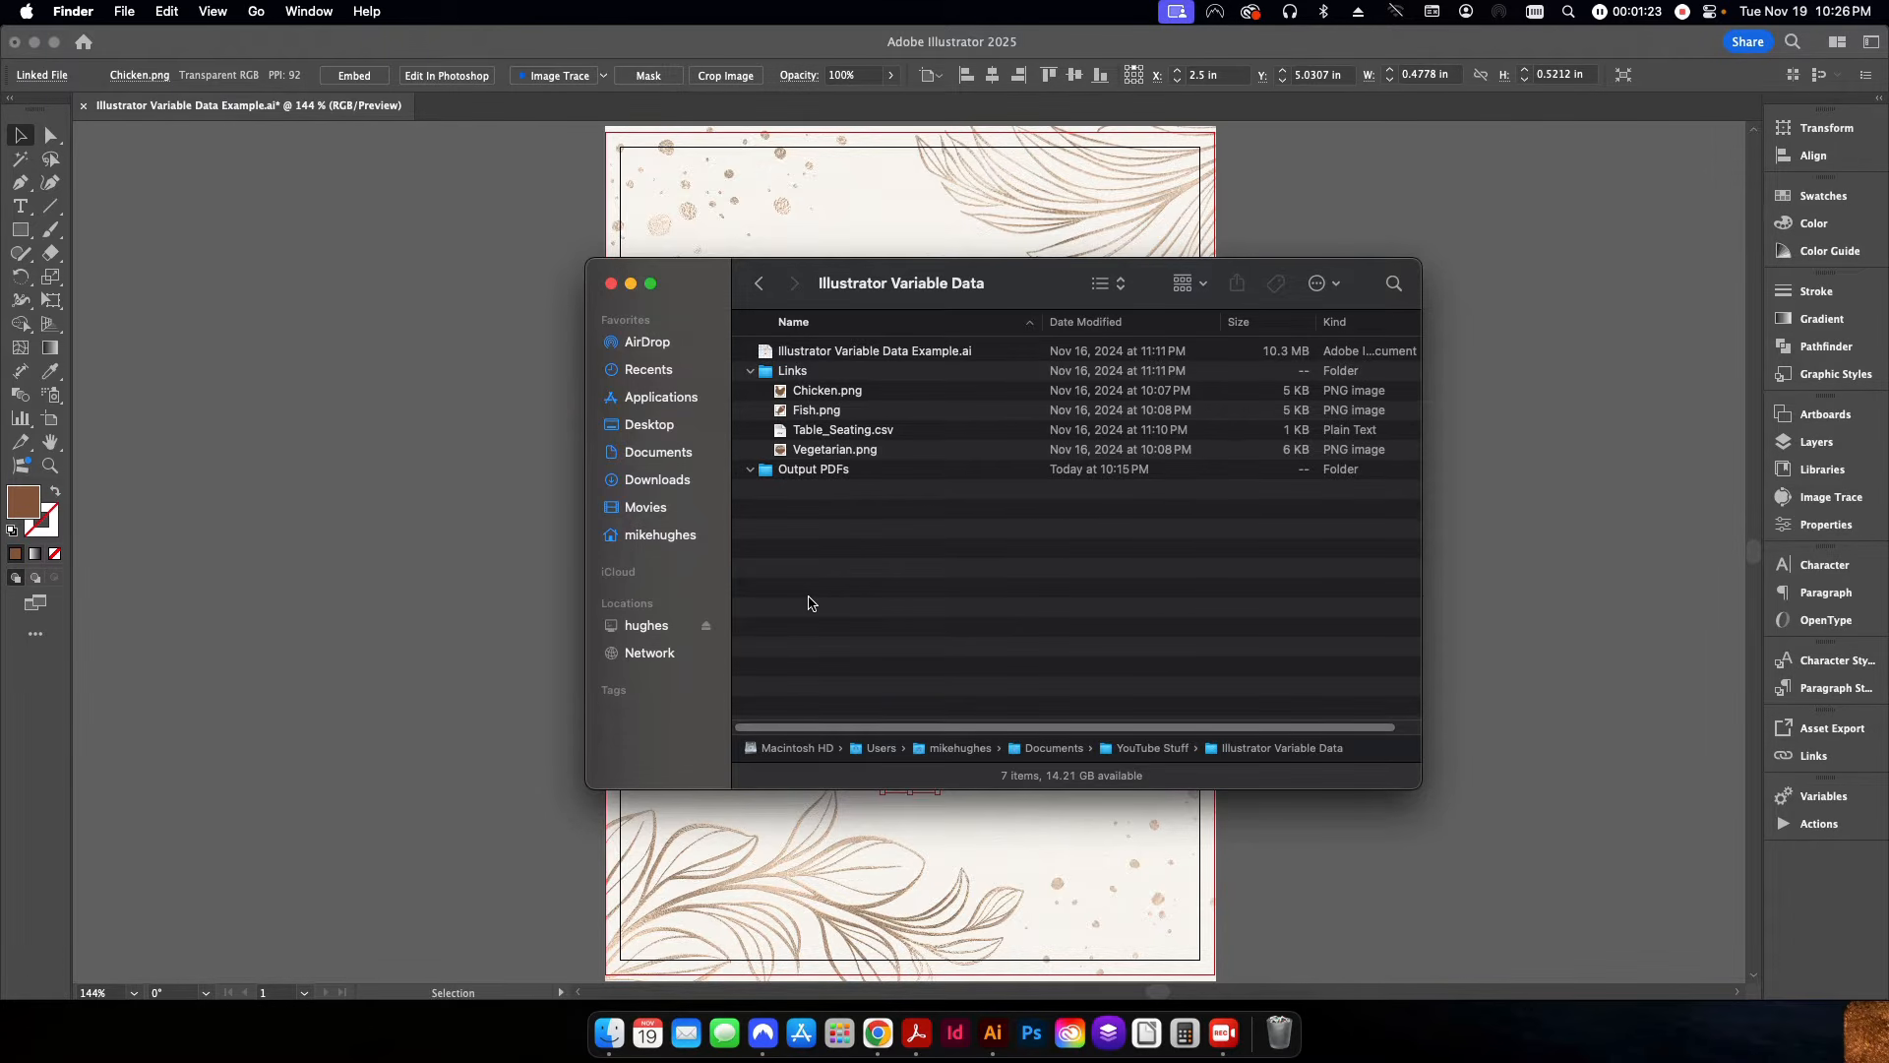
{"action": "left_click", "coordinate": [465, 586]}
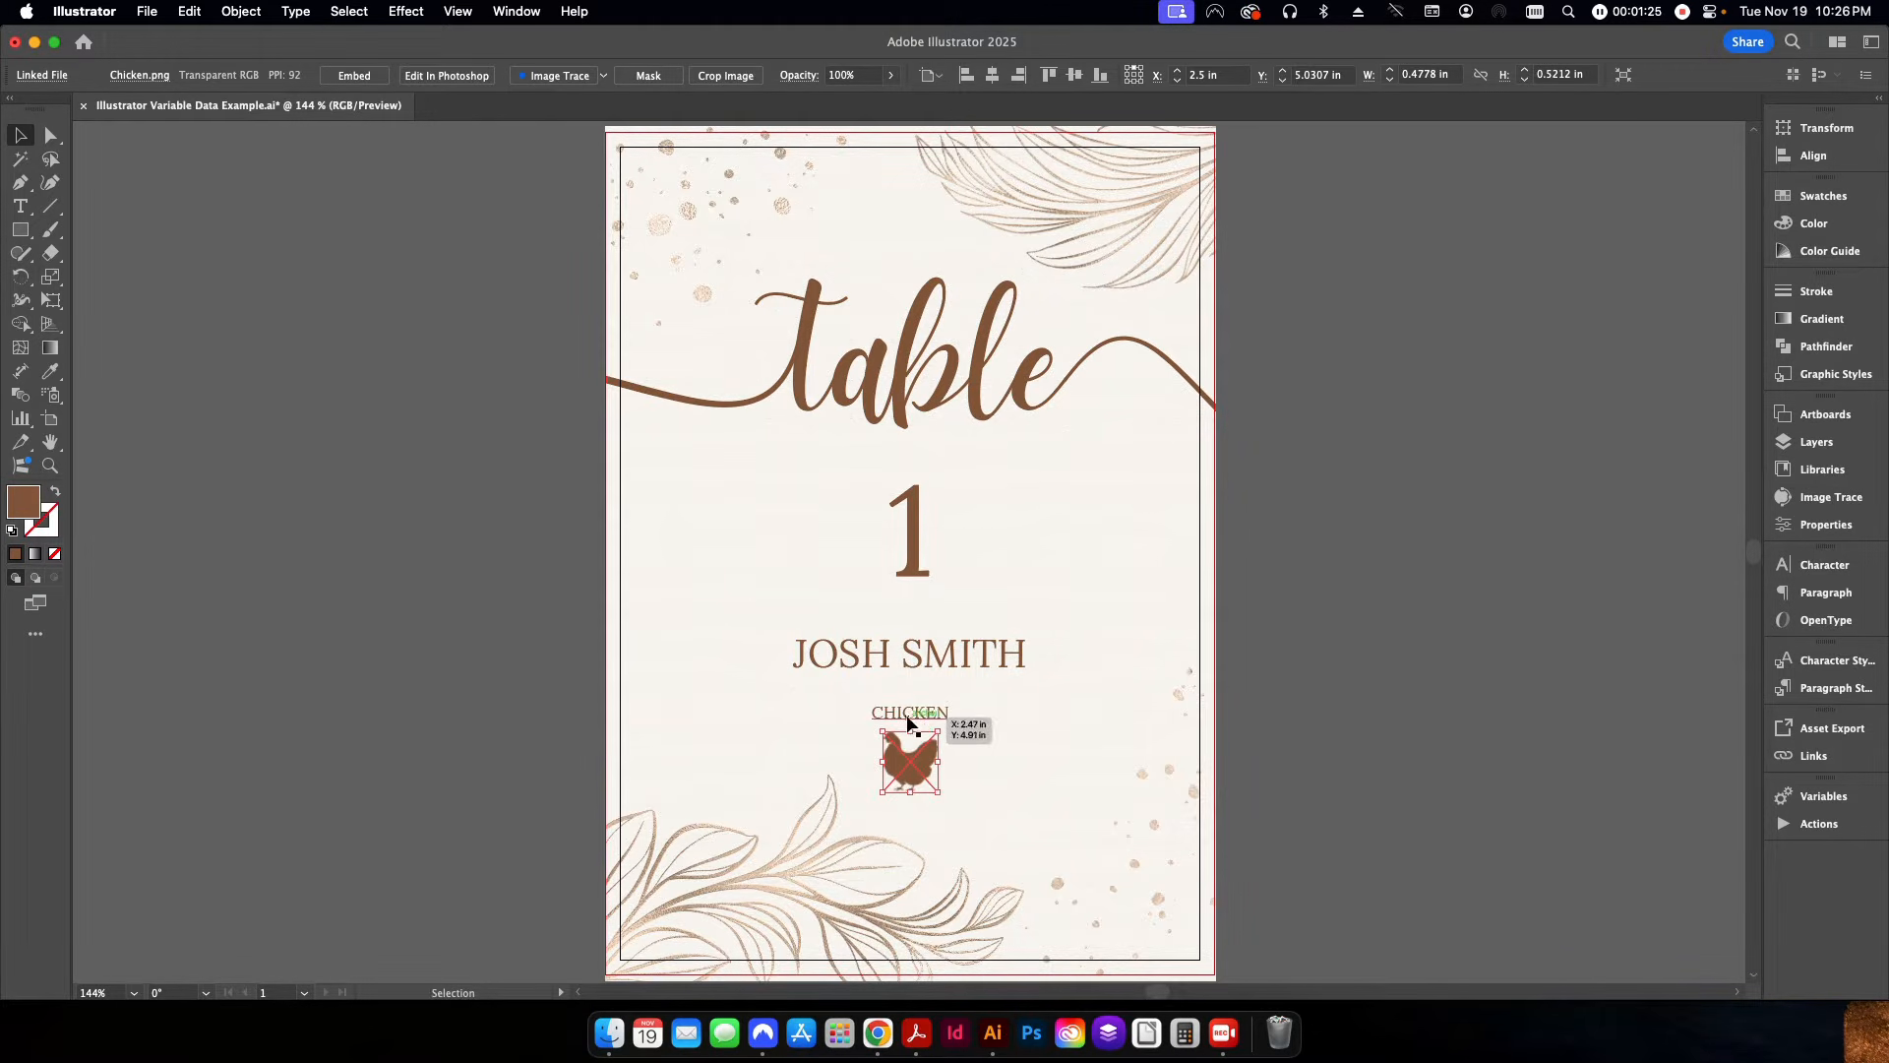
{"action": "left_click", "coordinate": [1312, 763]}
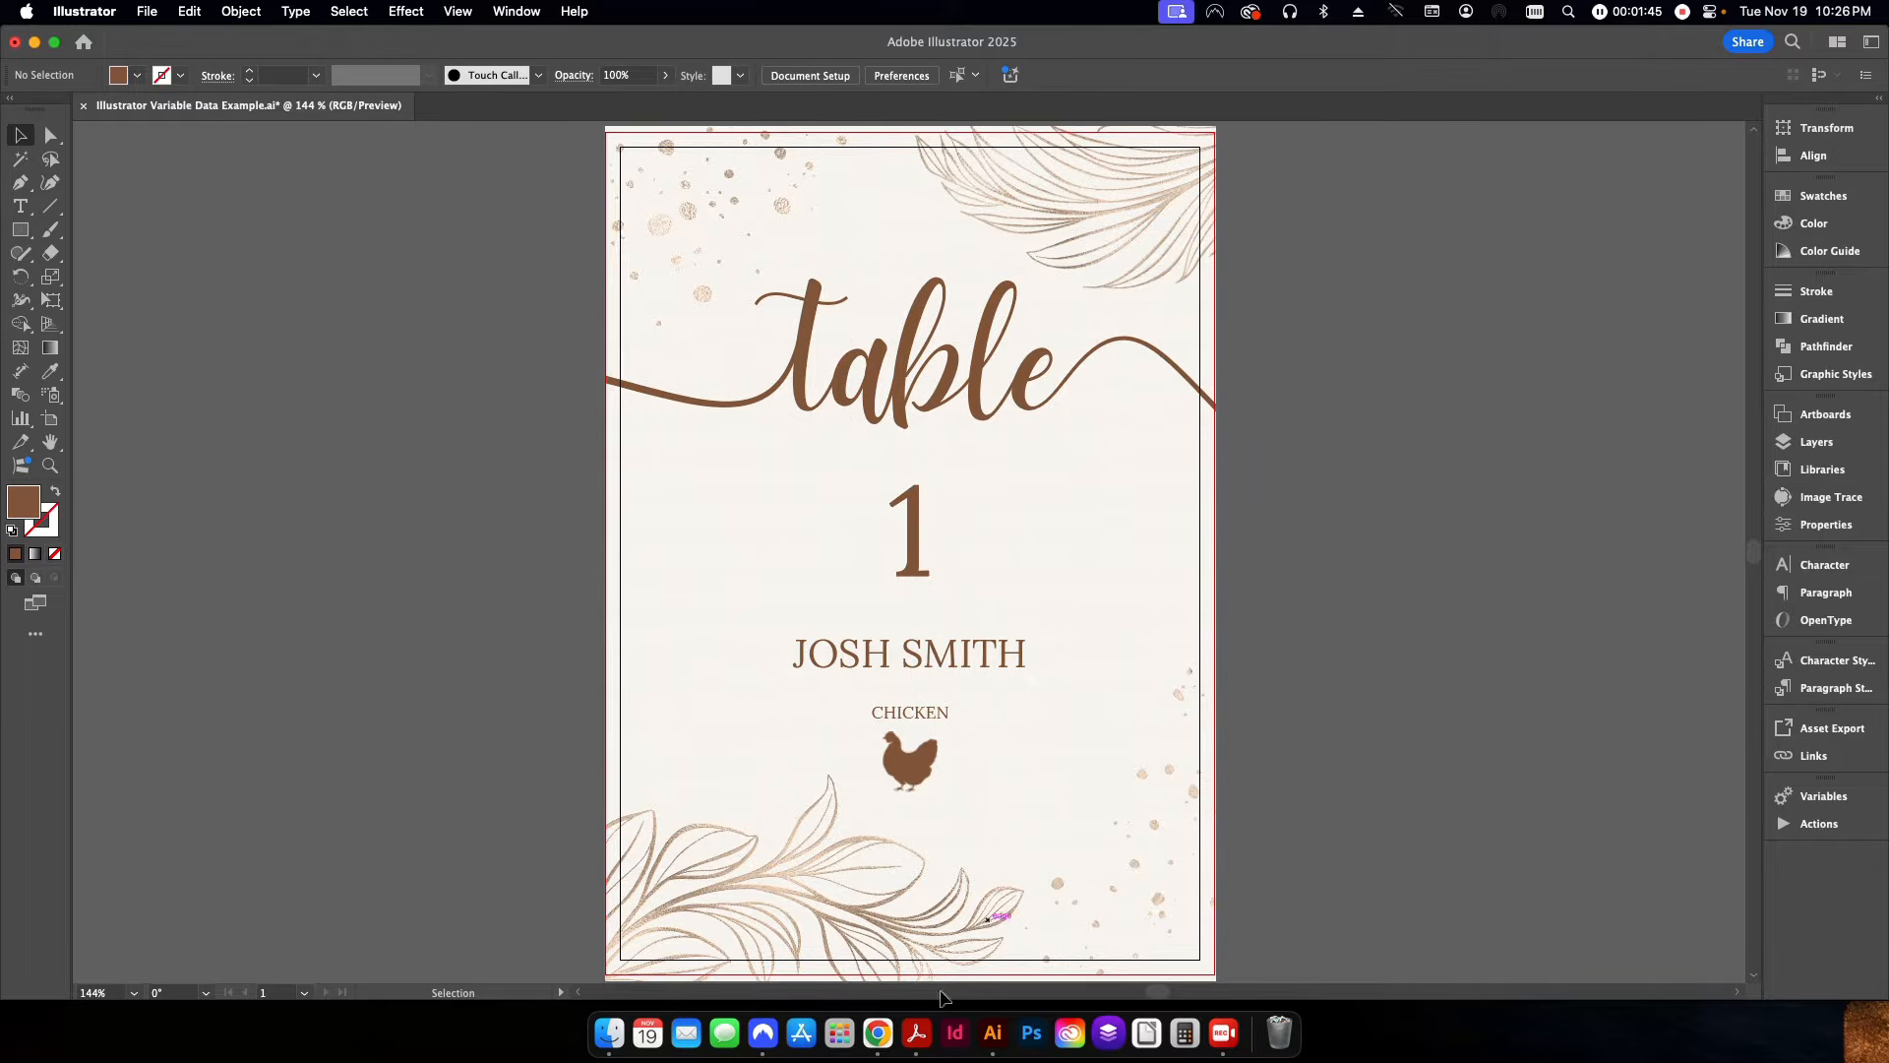
{"action": "left_click", "coordinate": [877, 1033]}
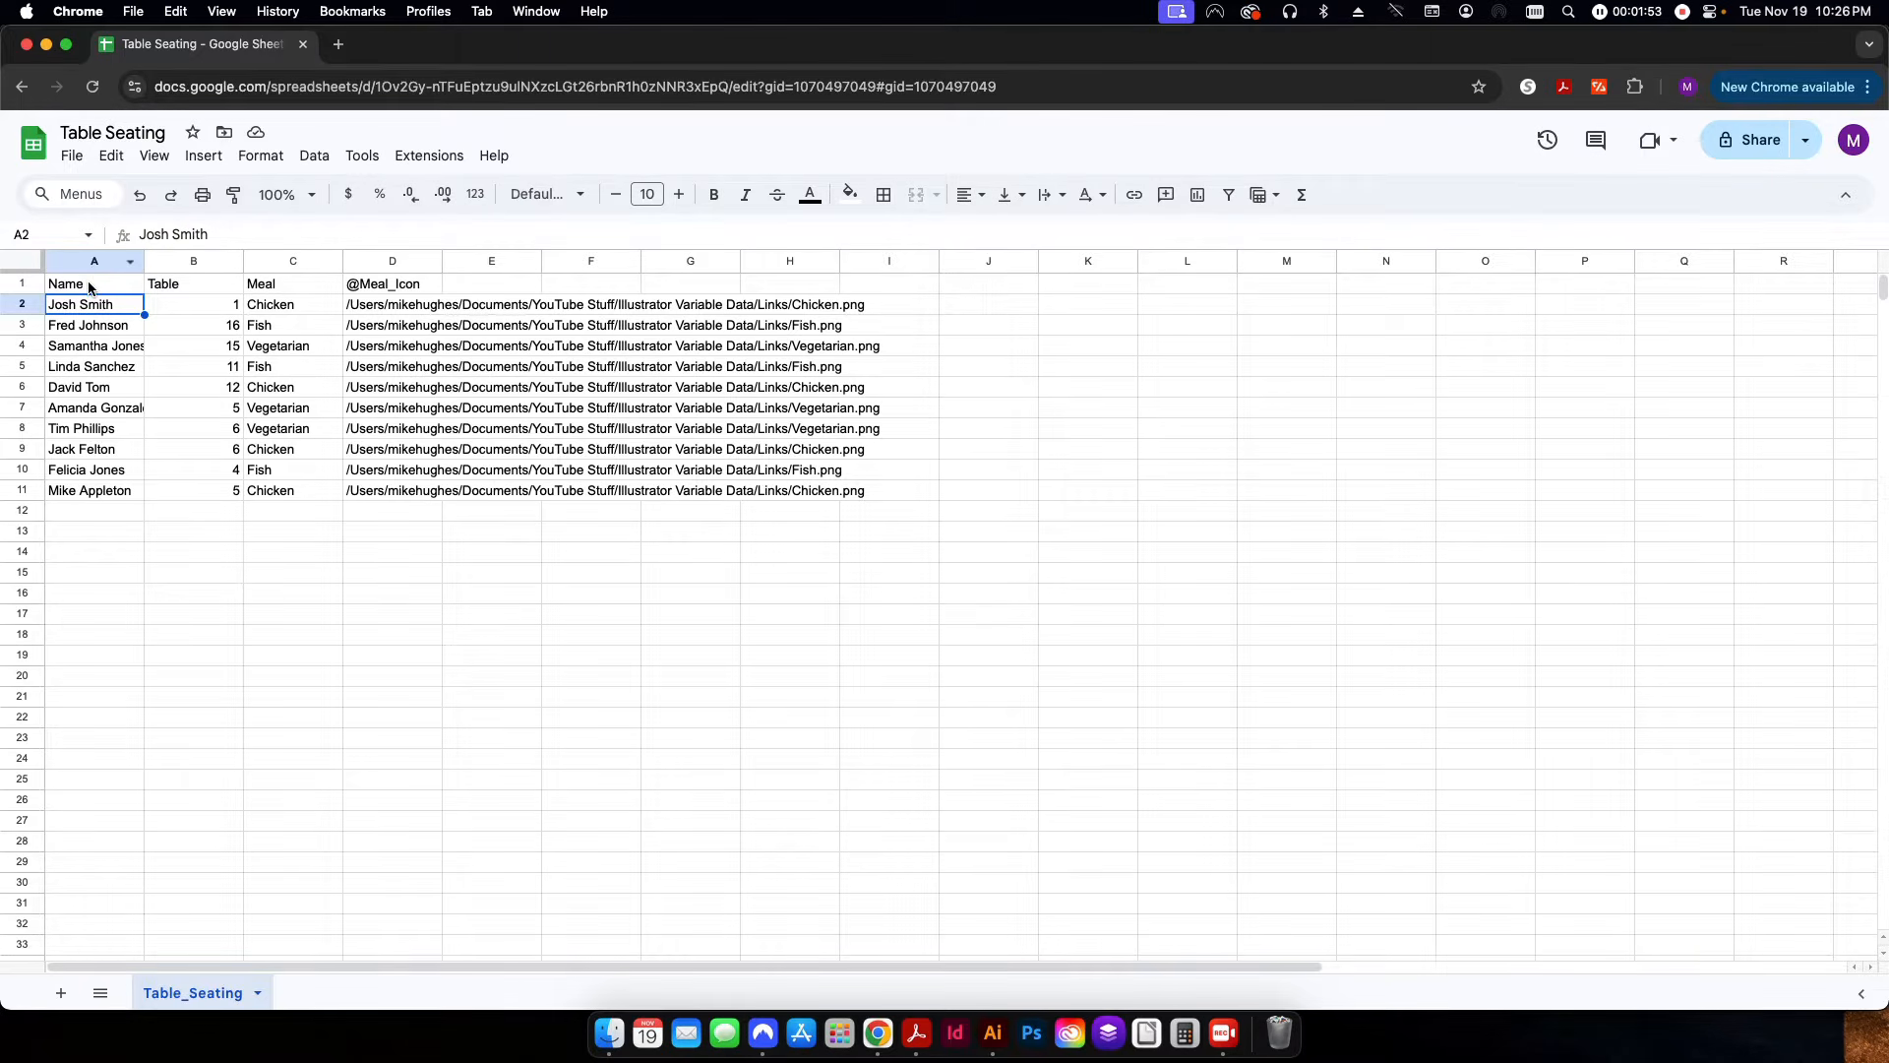
{"action": "left_click", "coordinate": [373, 291]}
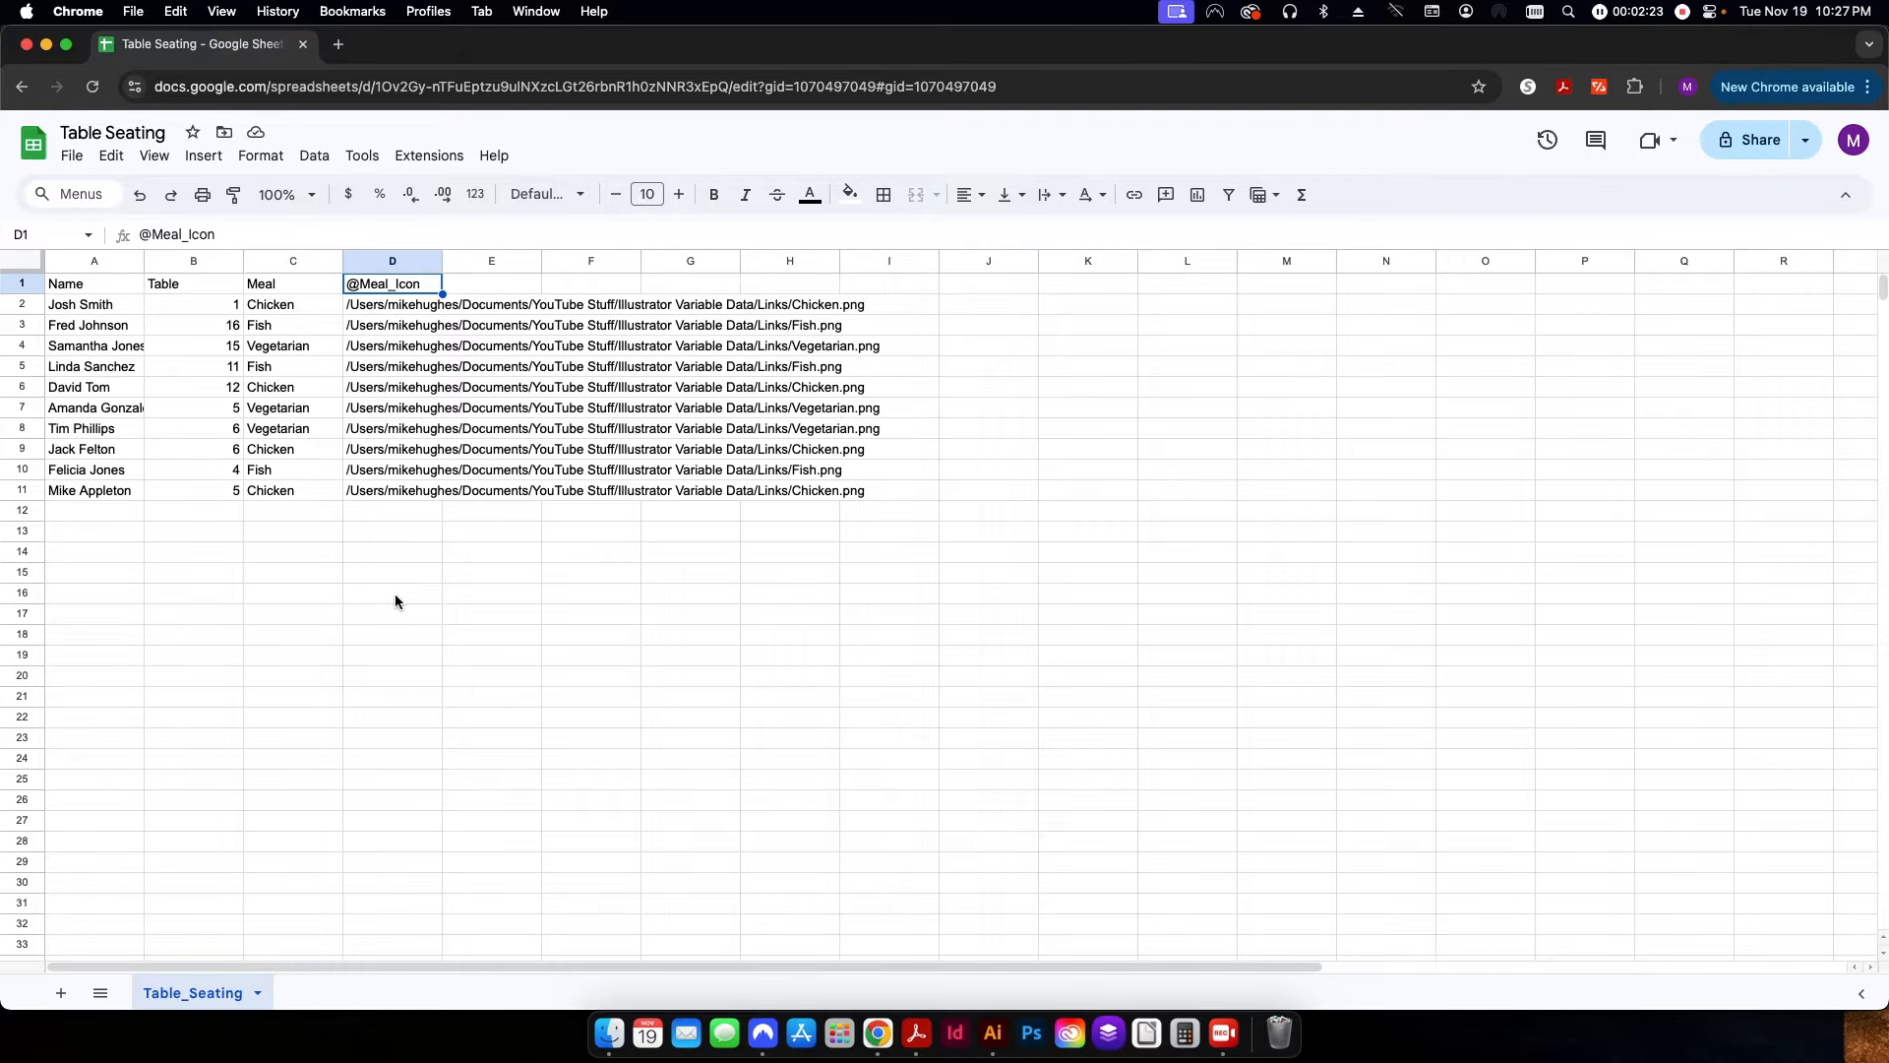
{"action": "left_click", "coordinate": [384, 305]}
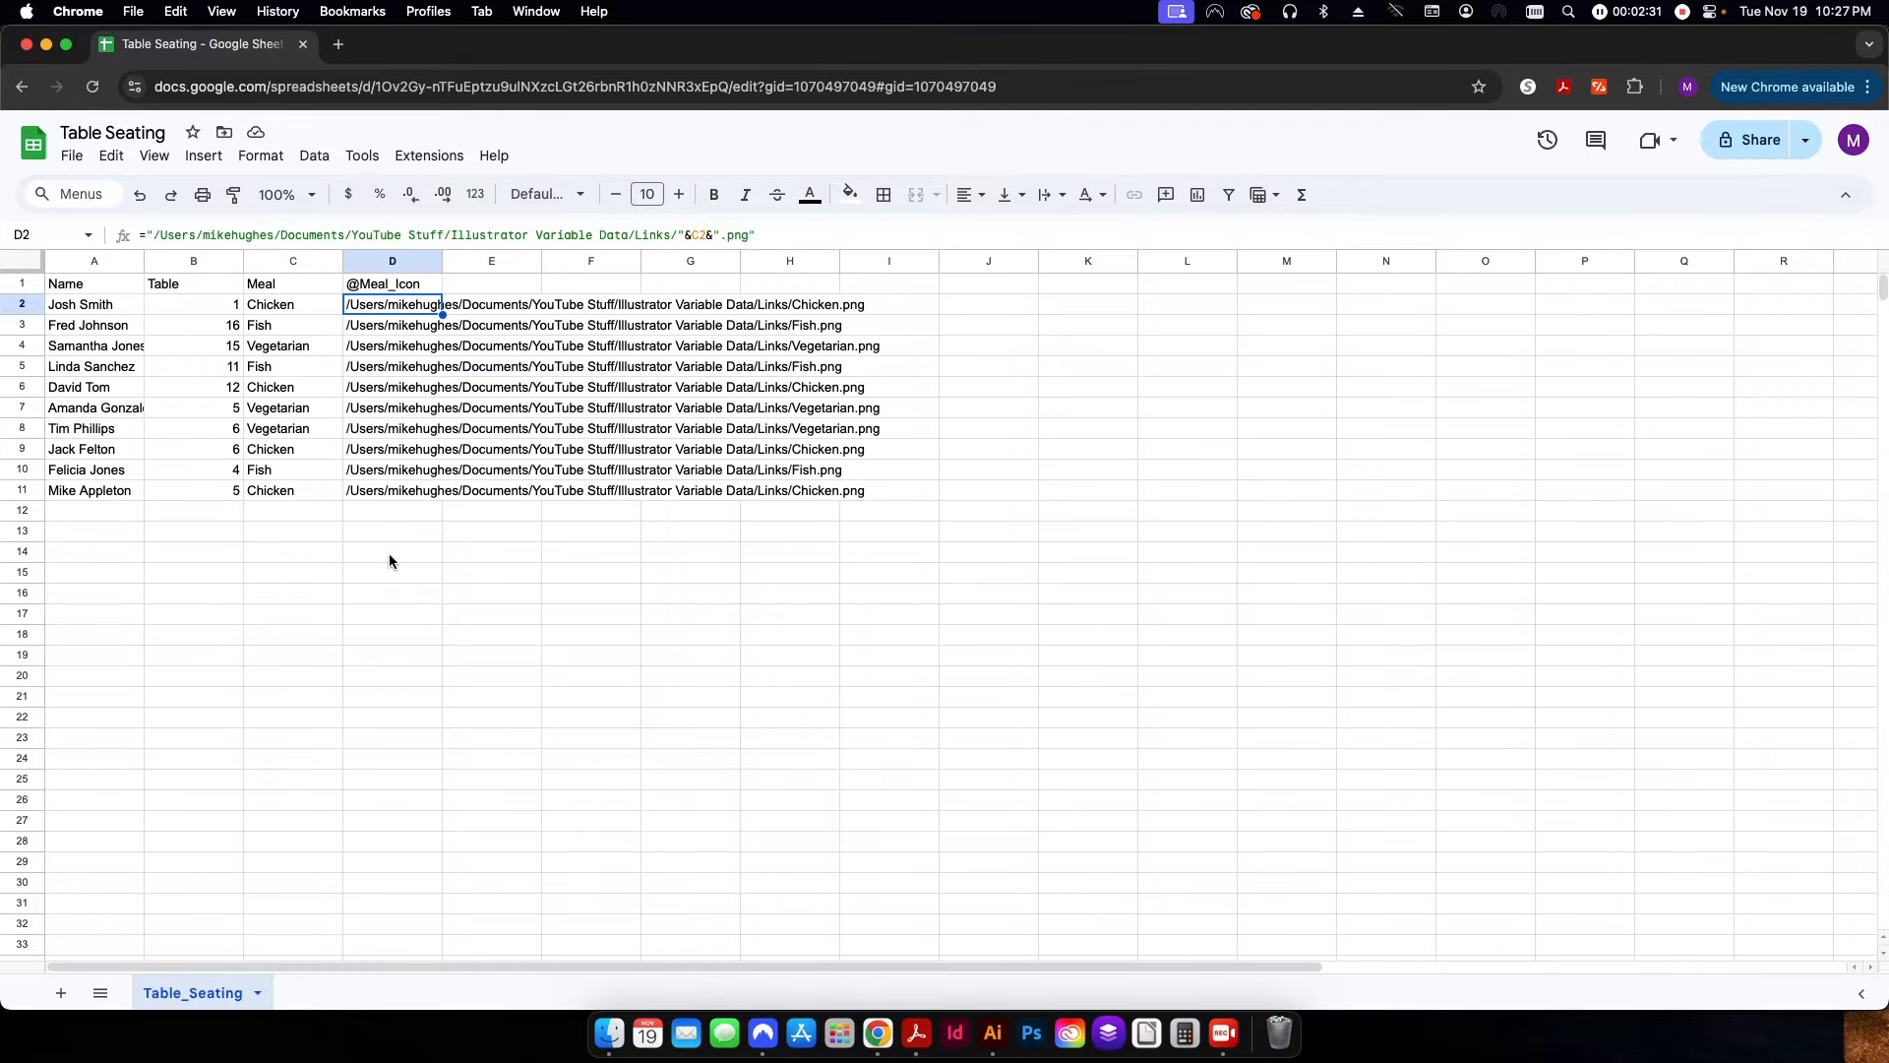
View the file info of Chicken.png in the Links folder in Finder and highlight its folder path.
{"action": "left_click", "coordinate": [610, 1033]}
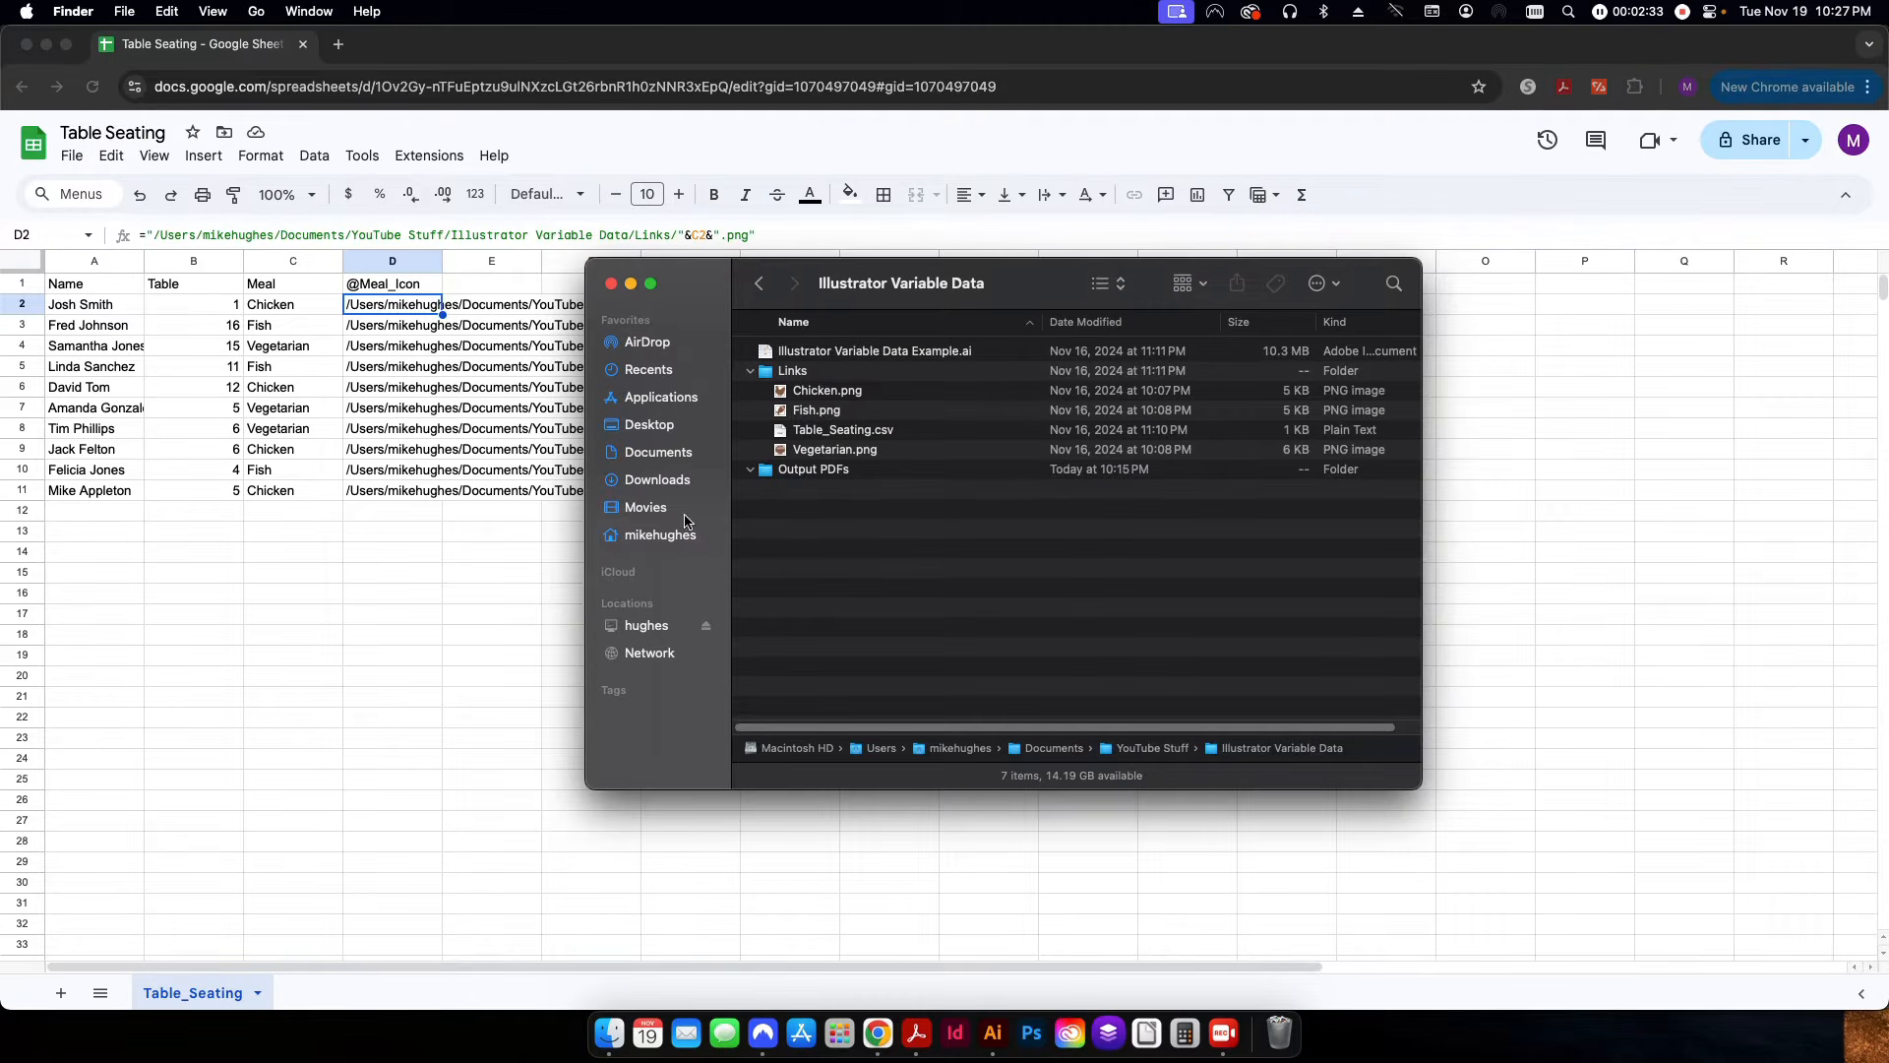
{"action": "right_click", "coordinate": [812, 392]}
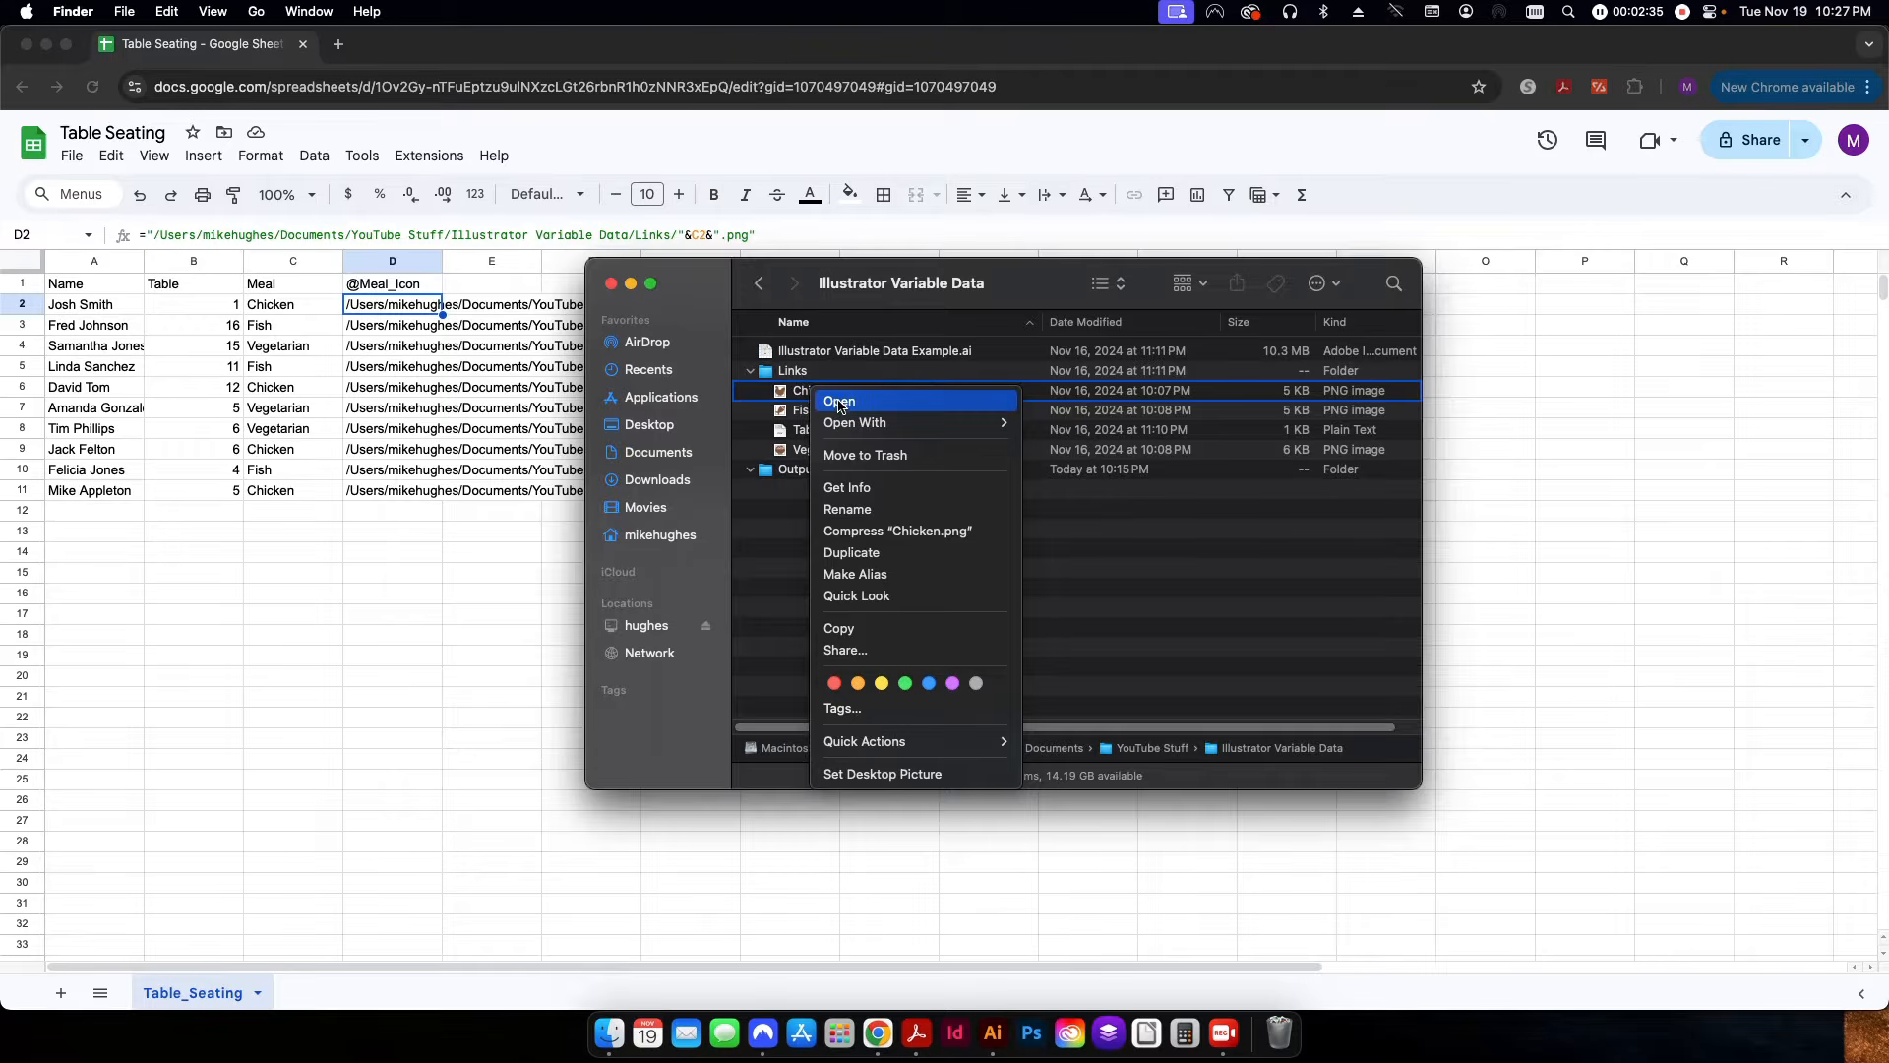
{"action": "left_click", "coordinate": [852, 489]}
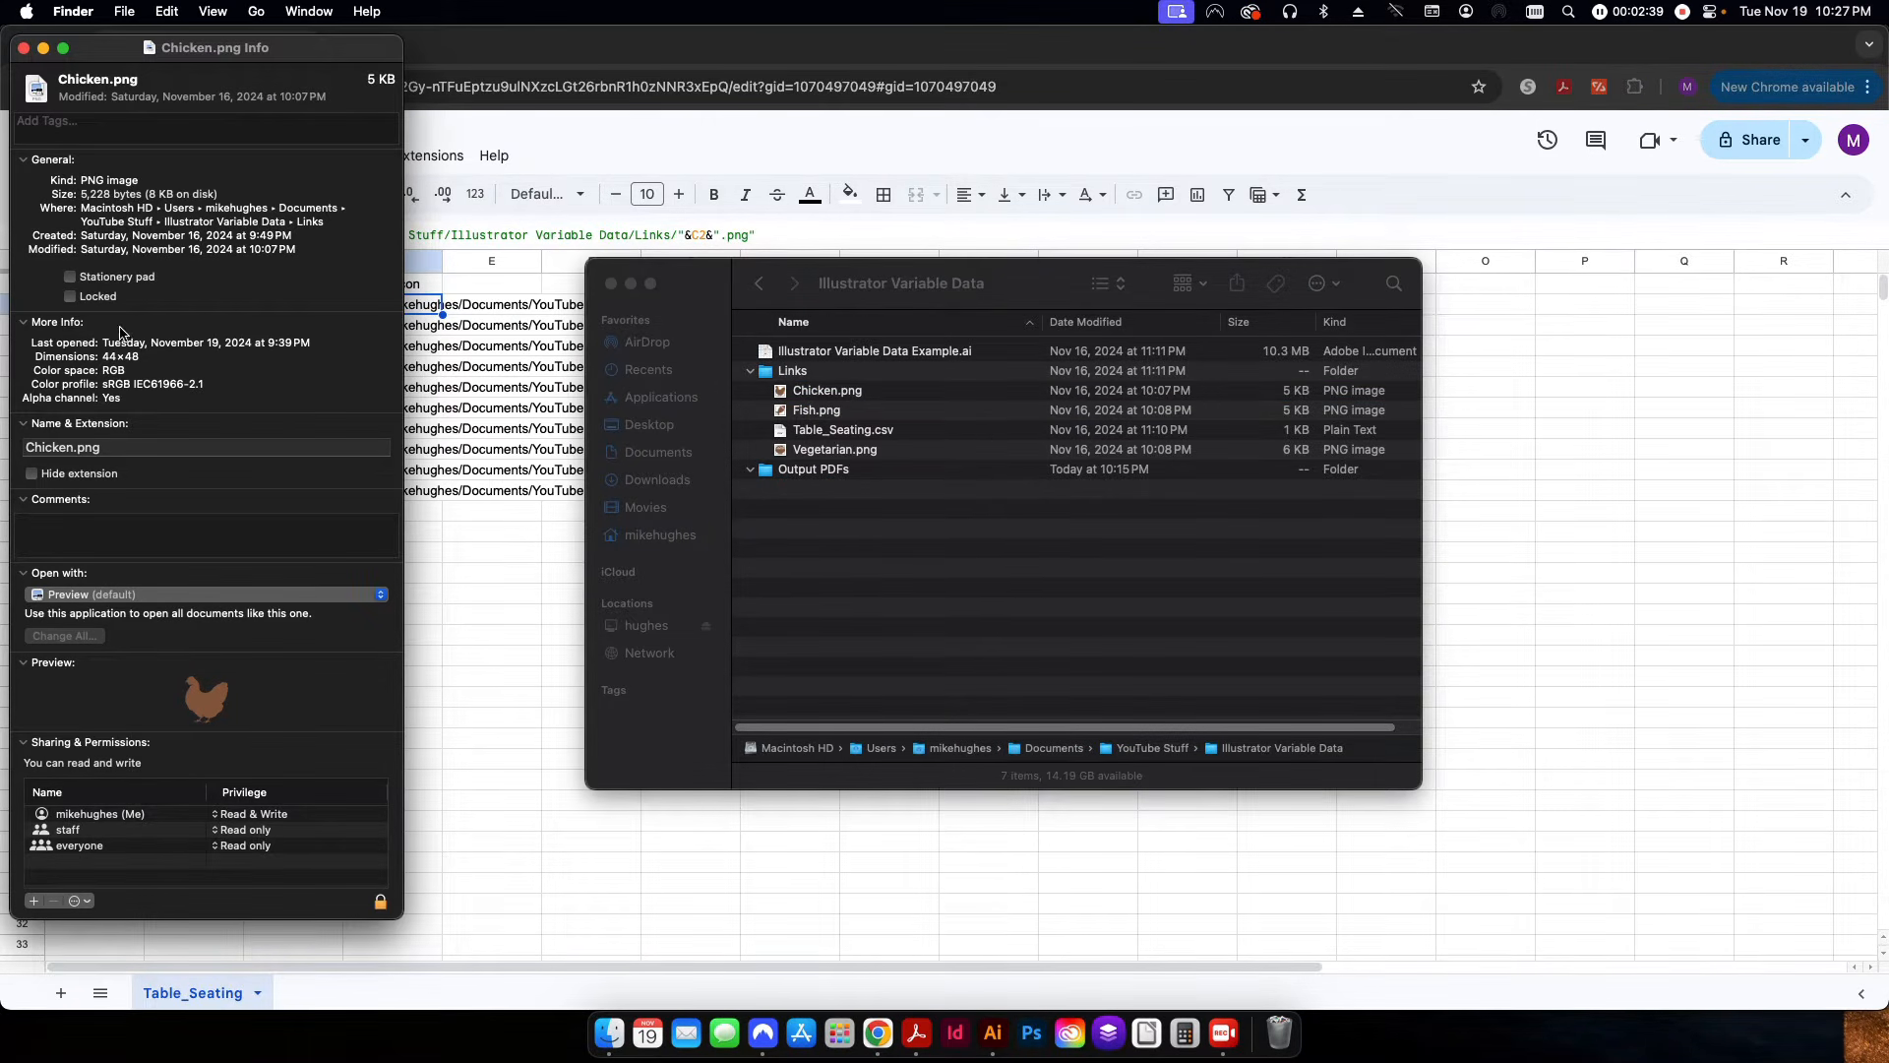
{"action": "left_click_drag", "start_coordinate": [81, 208], "coordinate": [324, 220]}
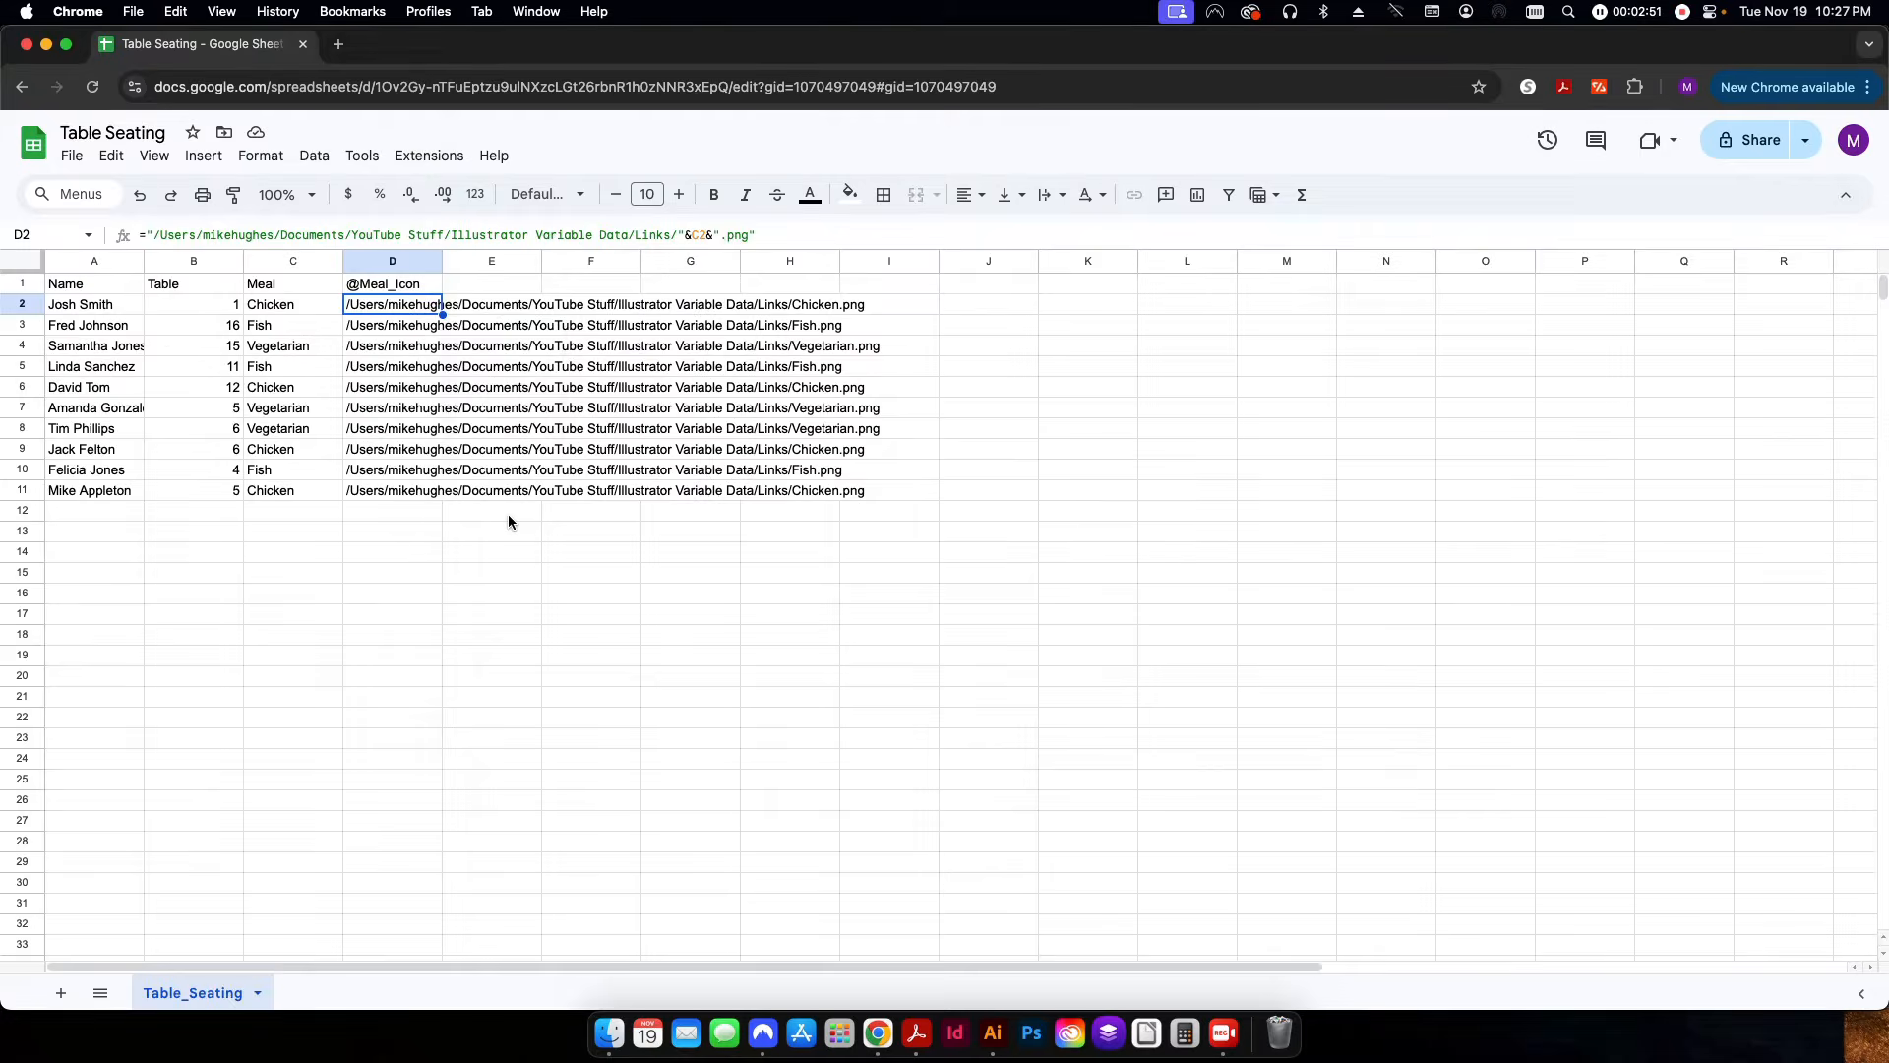
{"action": "key", "text": "super+Tab"}
{"action": "left_click", "coordinate": [609, 1033]}
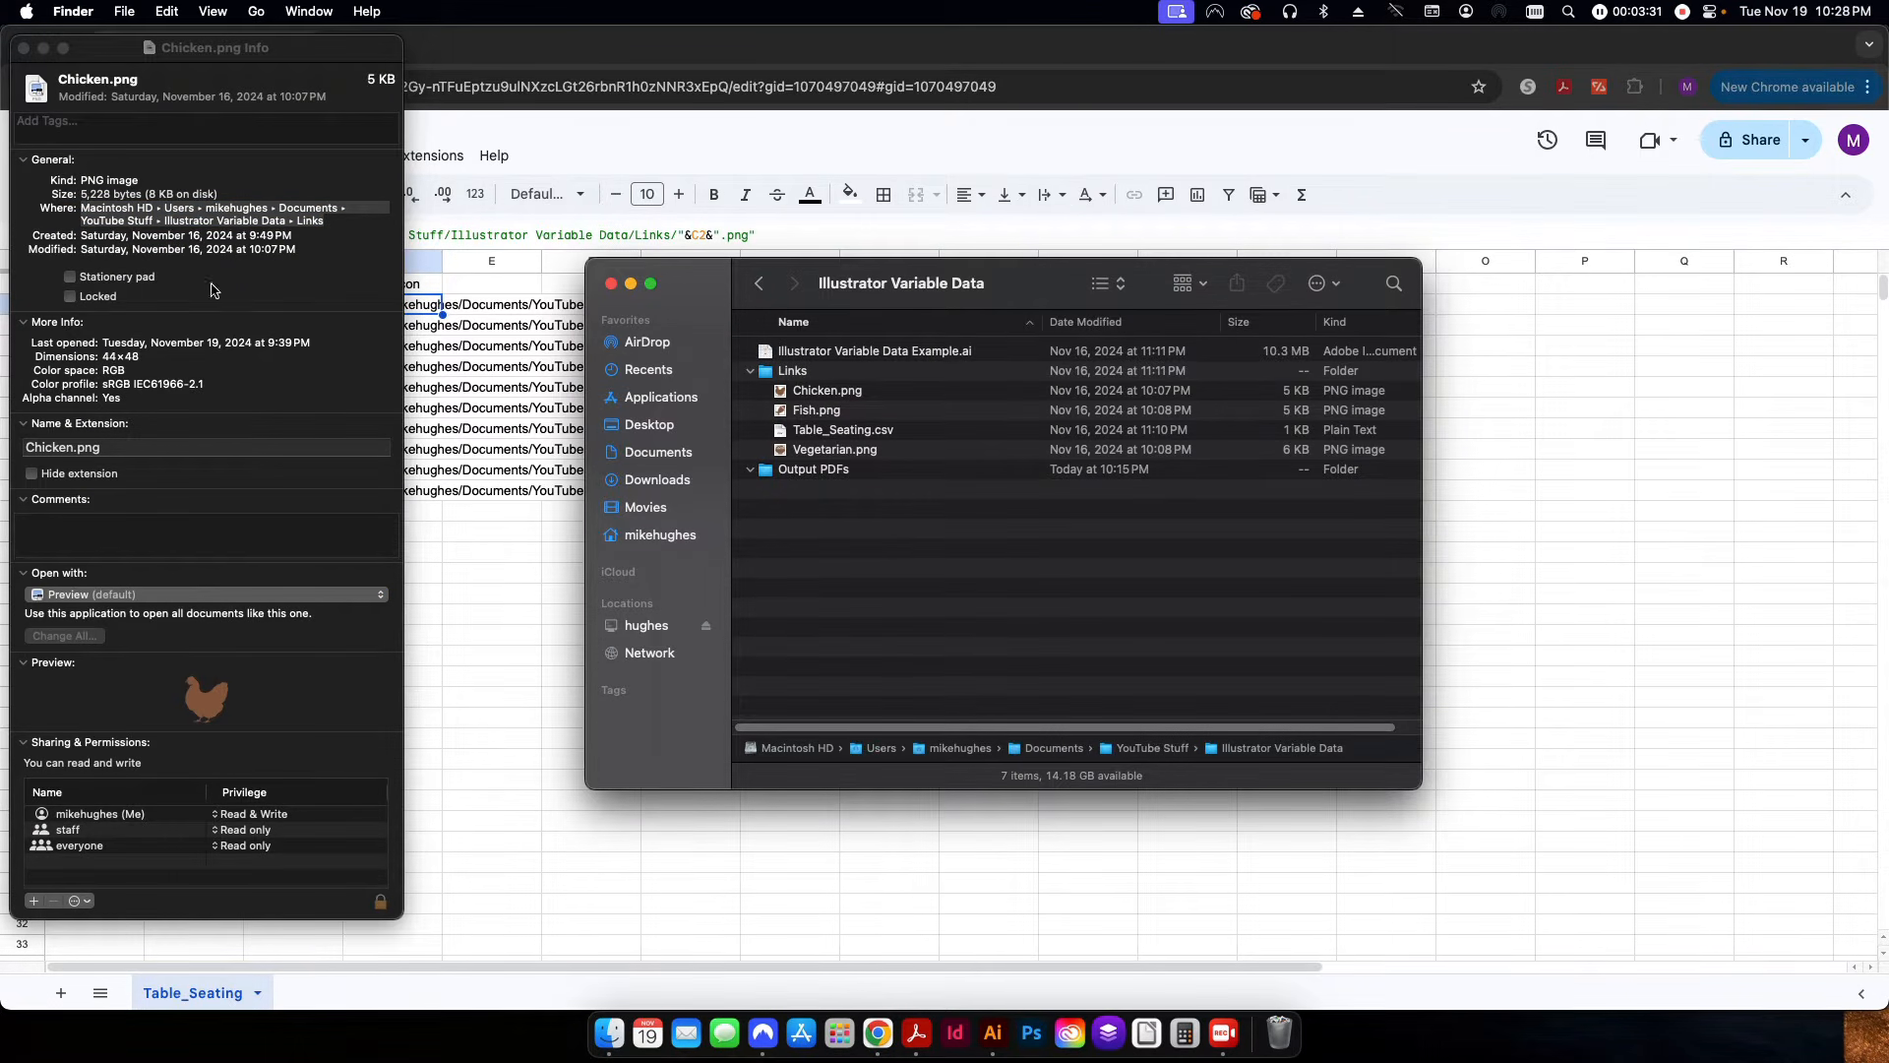
{"action": "left_click", "coordinate": [24, 47]}
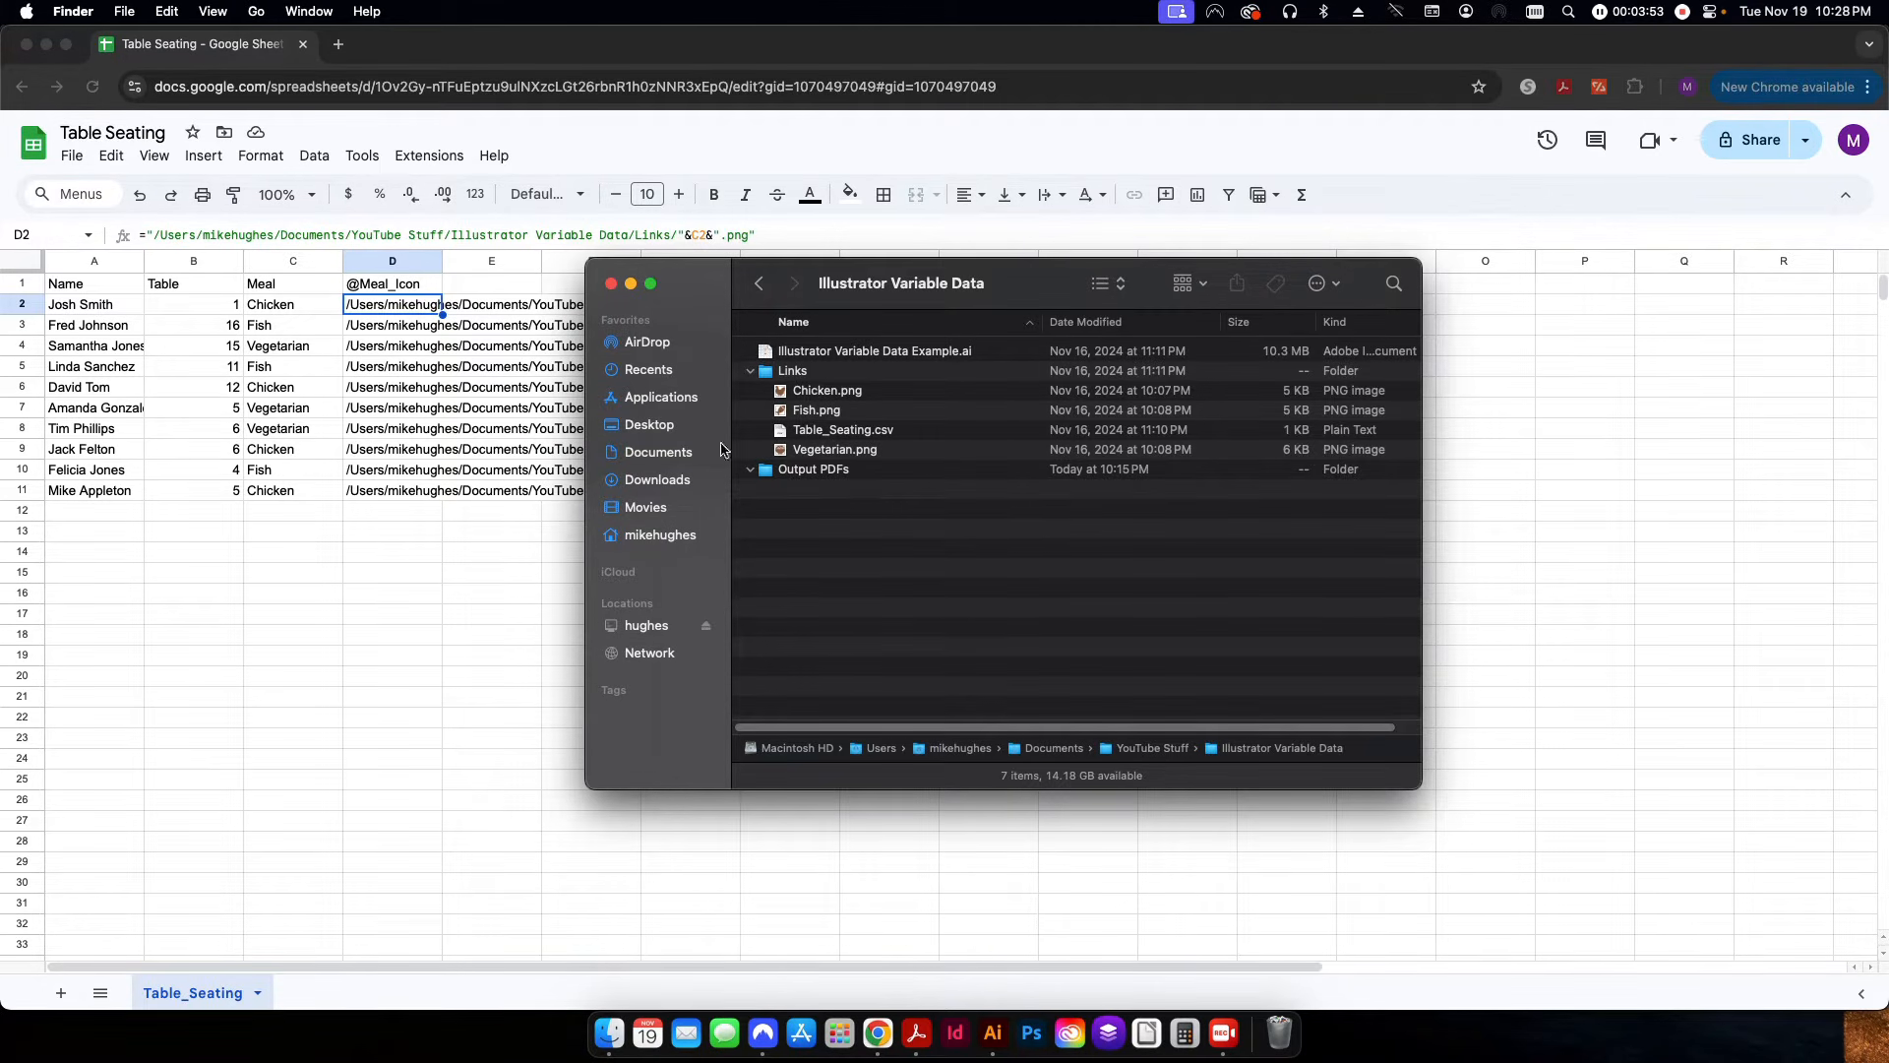
Return to the Table Seating spreadsheet and examine the C2 reference within the D2 formula without changing it.
{"action": "left_click", "coordinate": [317, 540]}
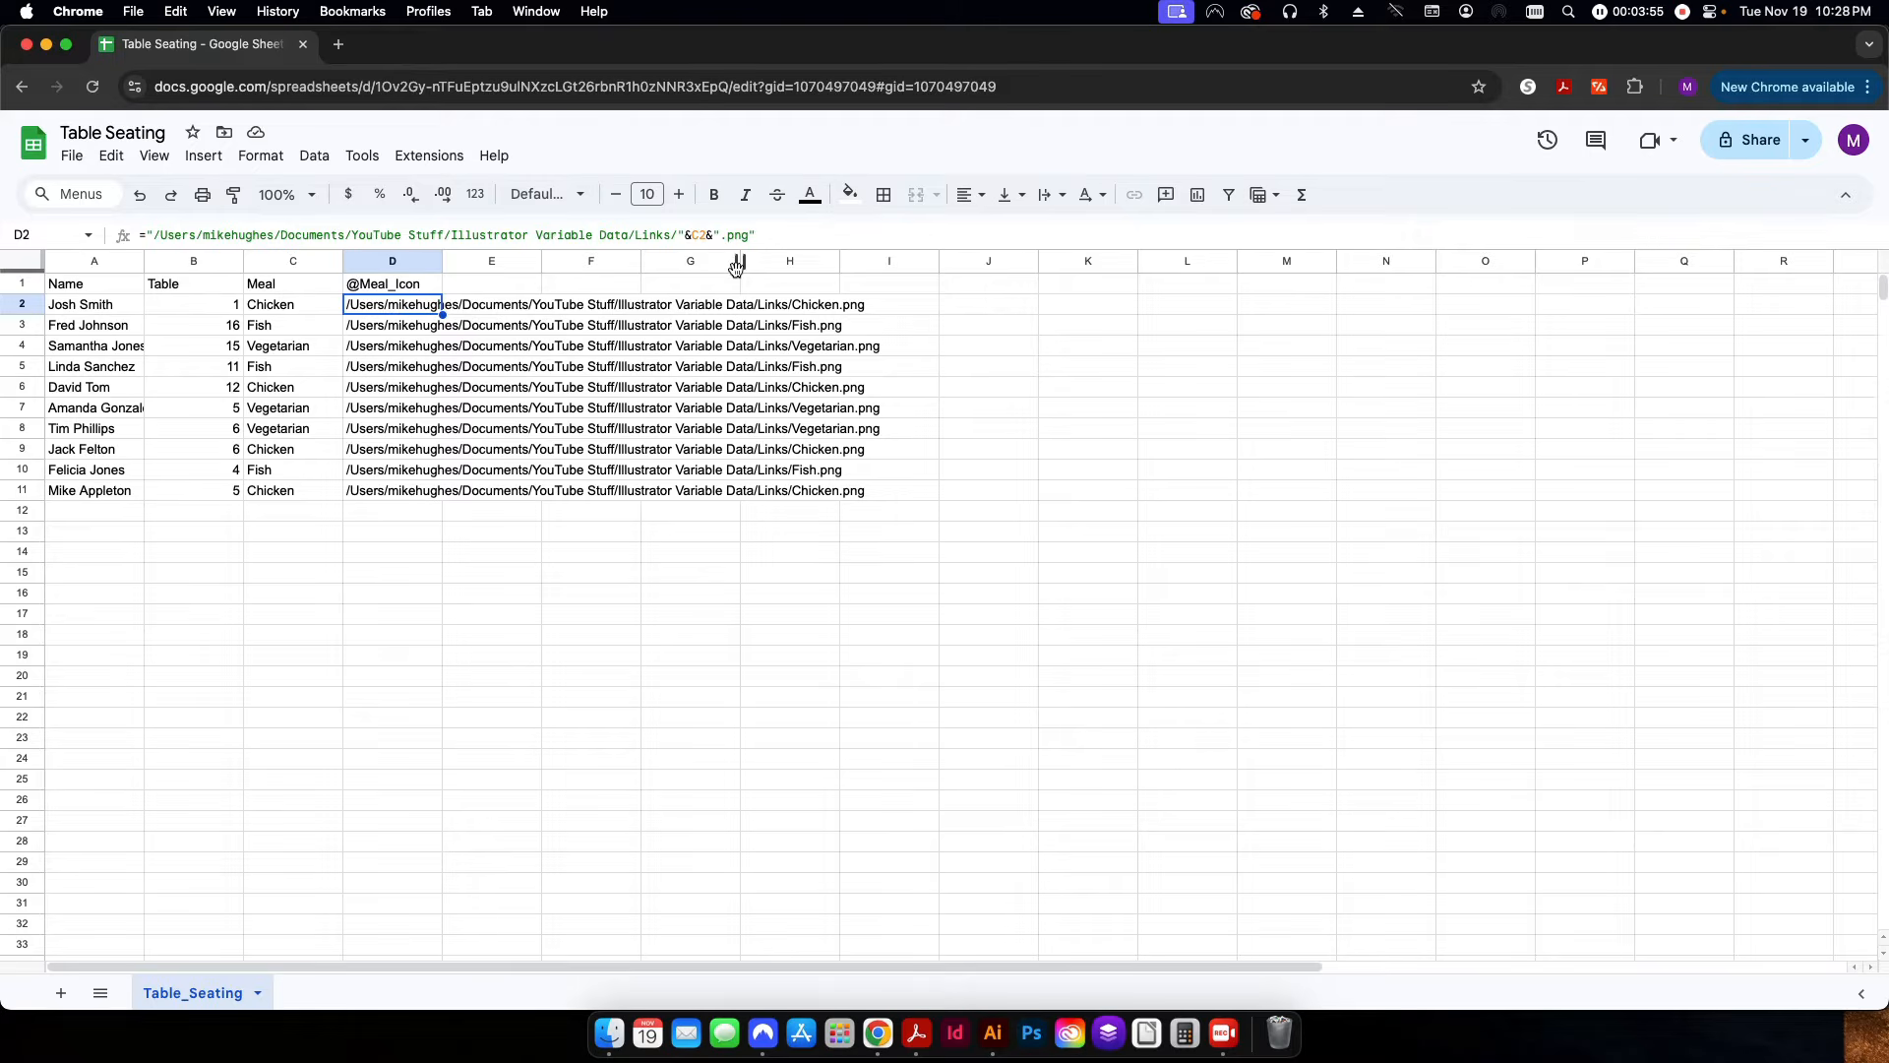
{"action": "left_click_drag", "start_coordinate": [718, 238], "coordinate": [684, 236]}
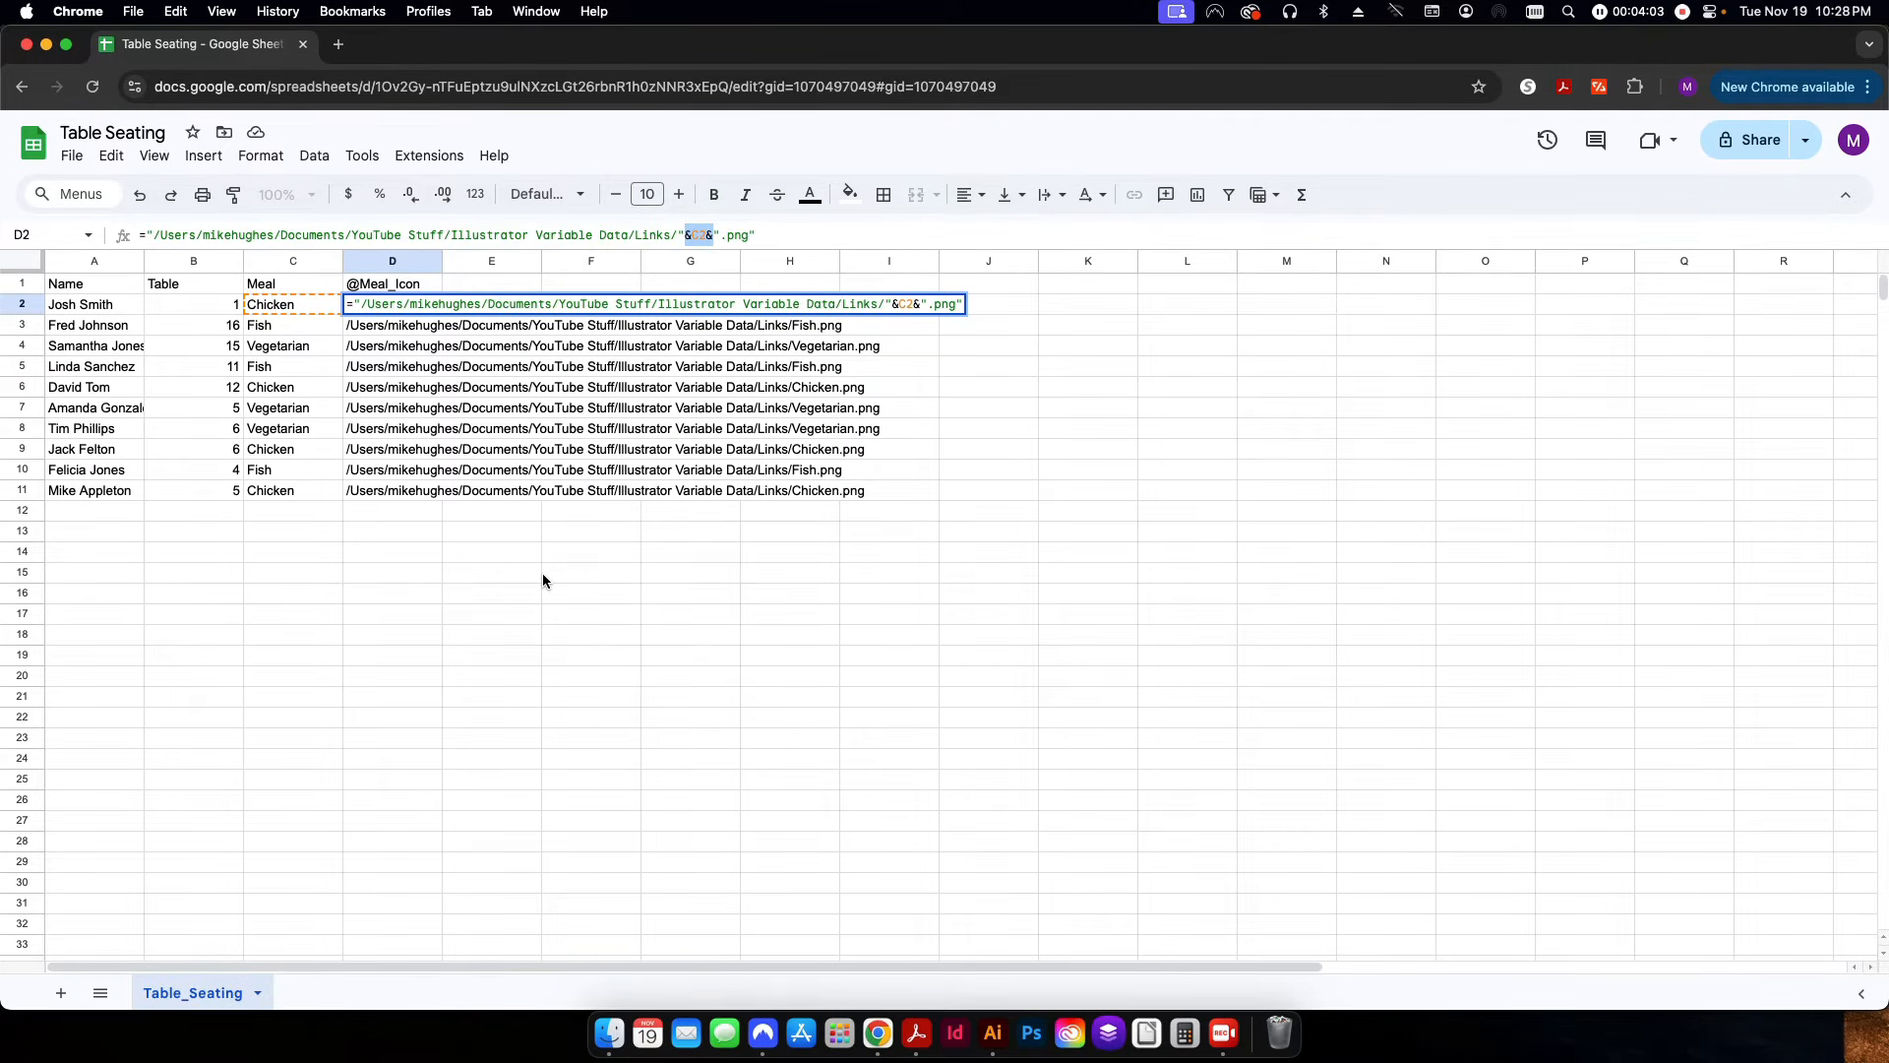
{"action": "key", "text": "Escape"}
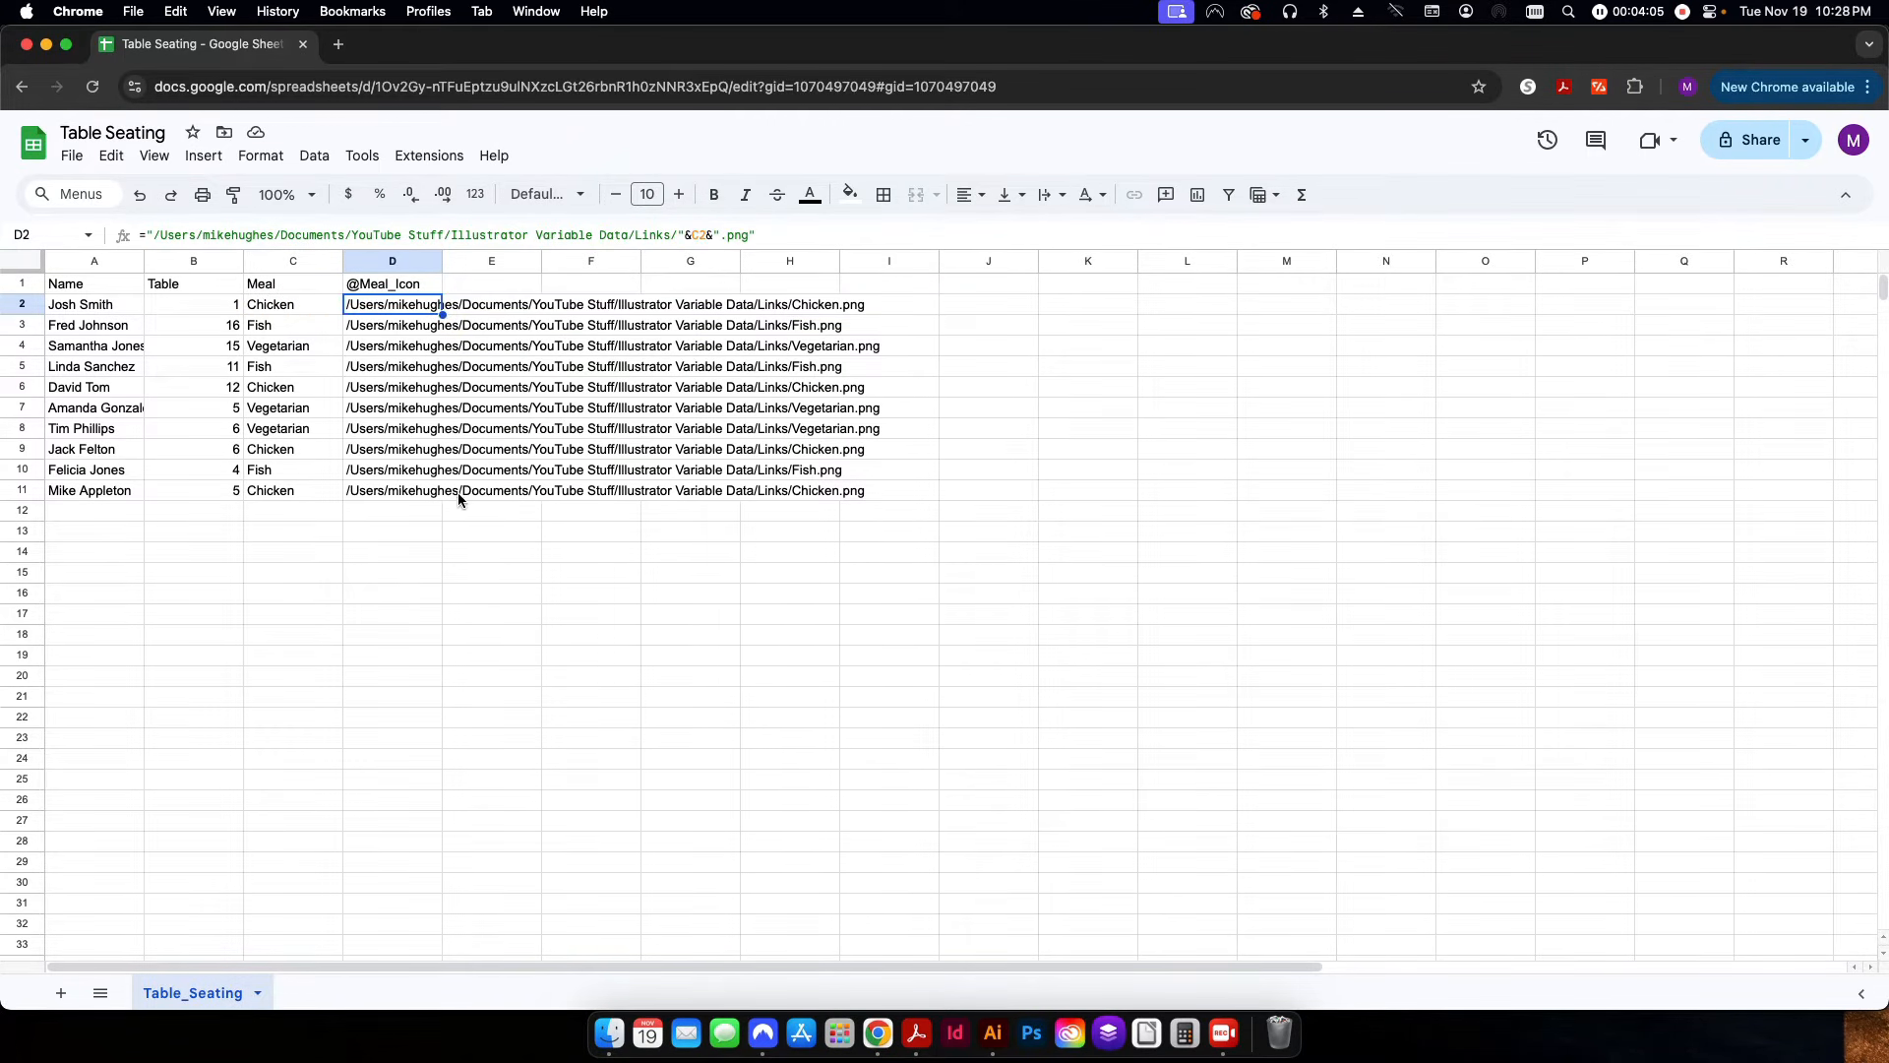
Fill the D2 formula down to D11 and clear the copies in D3:D11.
{"action": "left_click_drag", "start_coordinate": [443, 314], "coordinate": [455, 492]}
{"action": "left_click", "coordinate": [467, 497]}
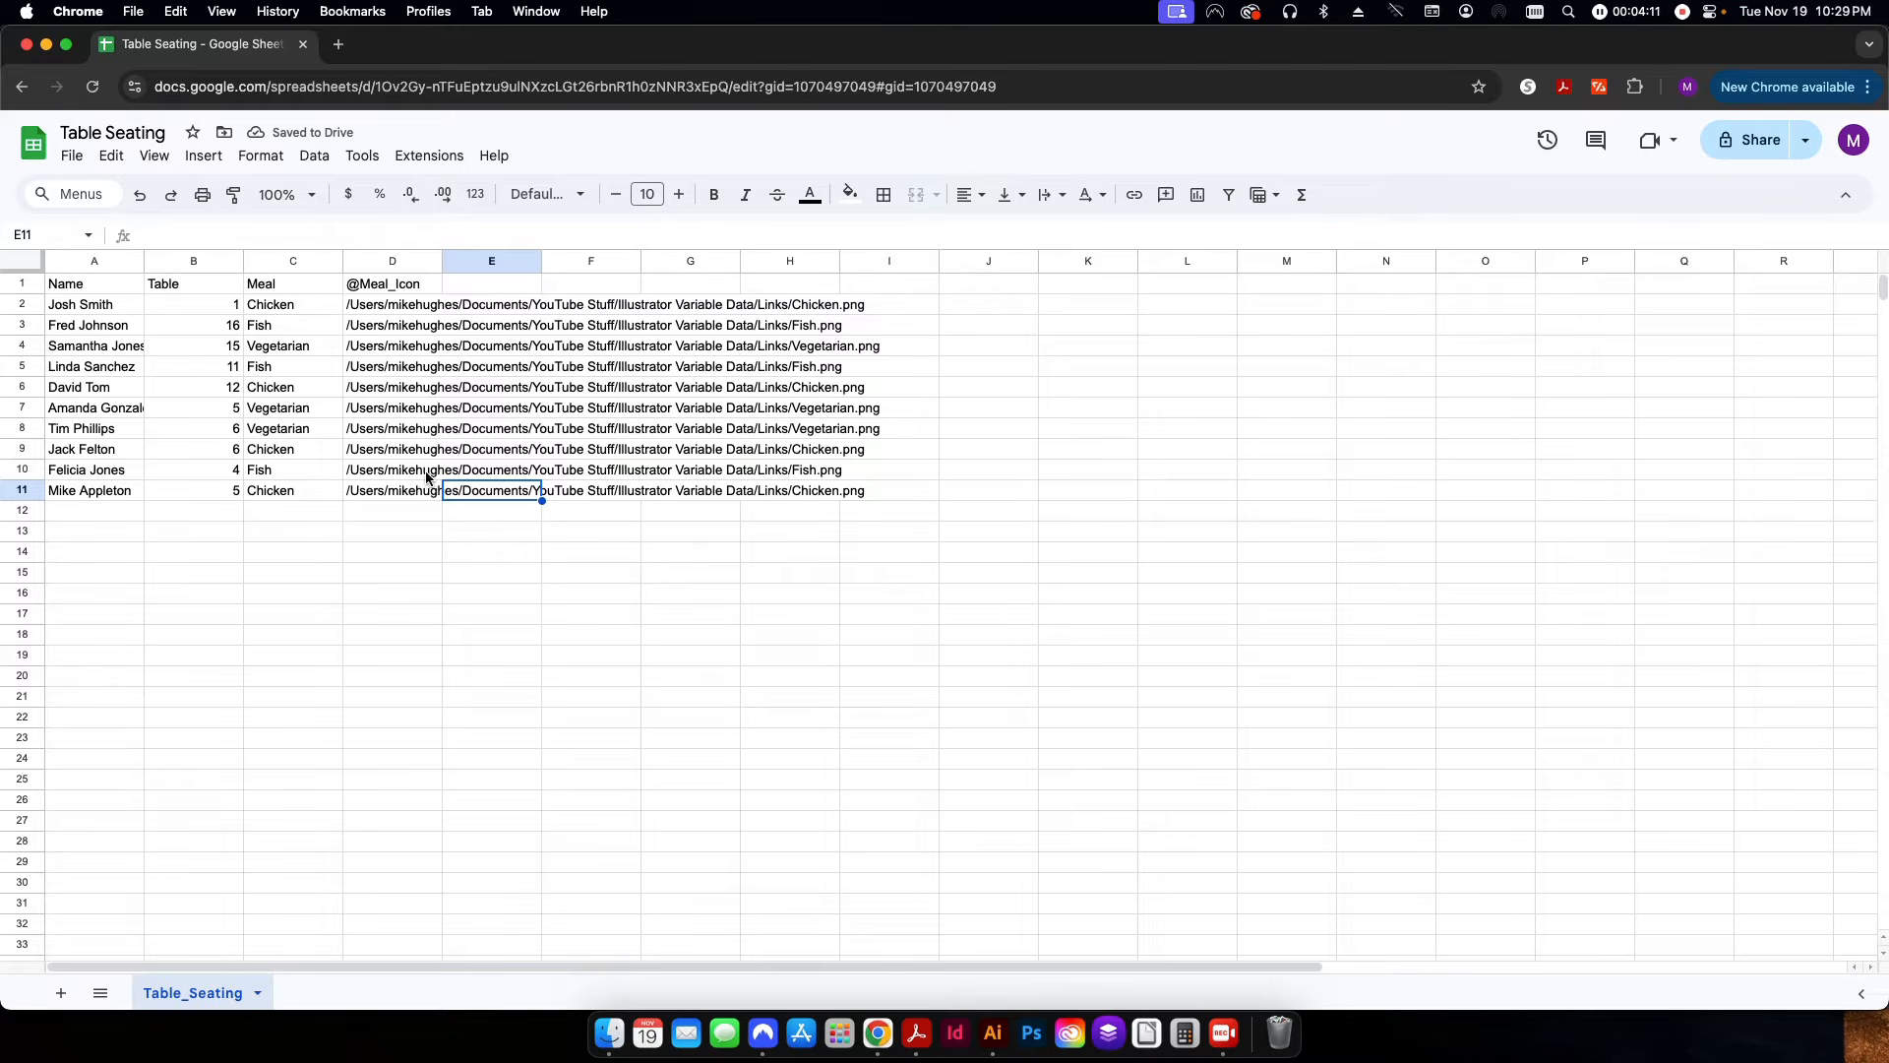
{"action": "left_click_drag", "start_coordinate": [417, 490], "coordinate": [411, 330]}
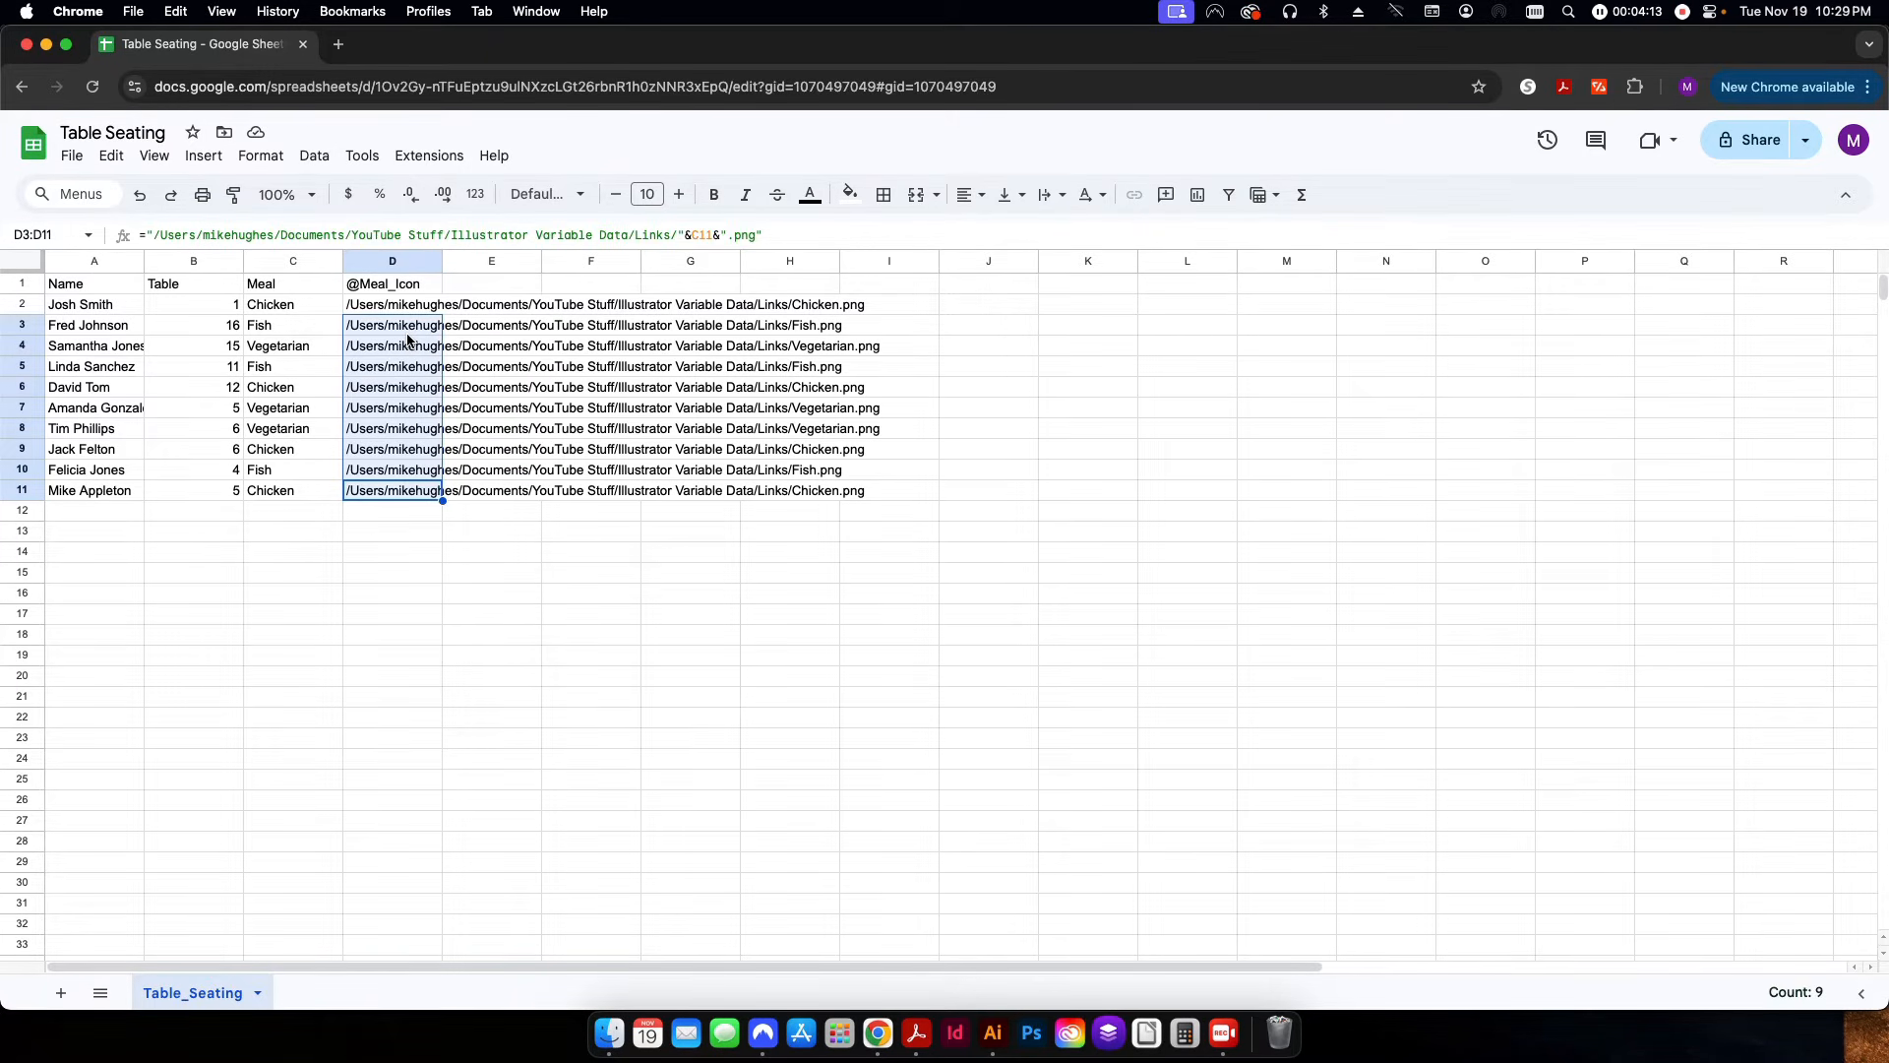
{"action": "key", "text": "Delete"}
{"action": "left_click", "coordinate": [565, 451]}
{"action": "left_click", "coordinate": [407, 307]}
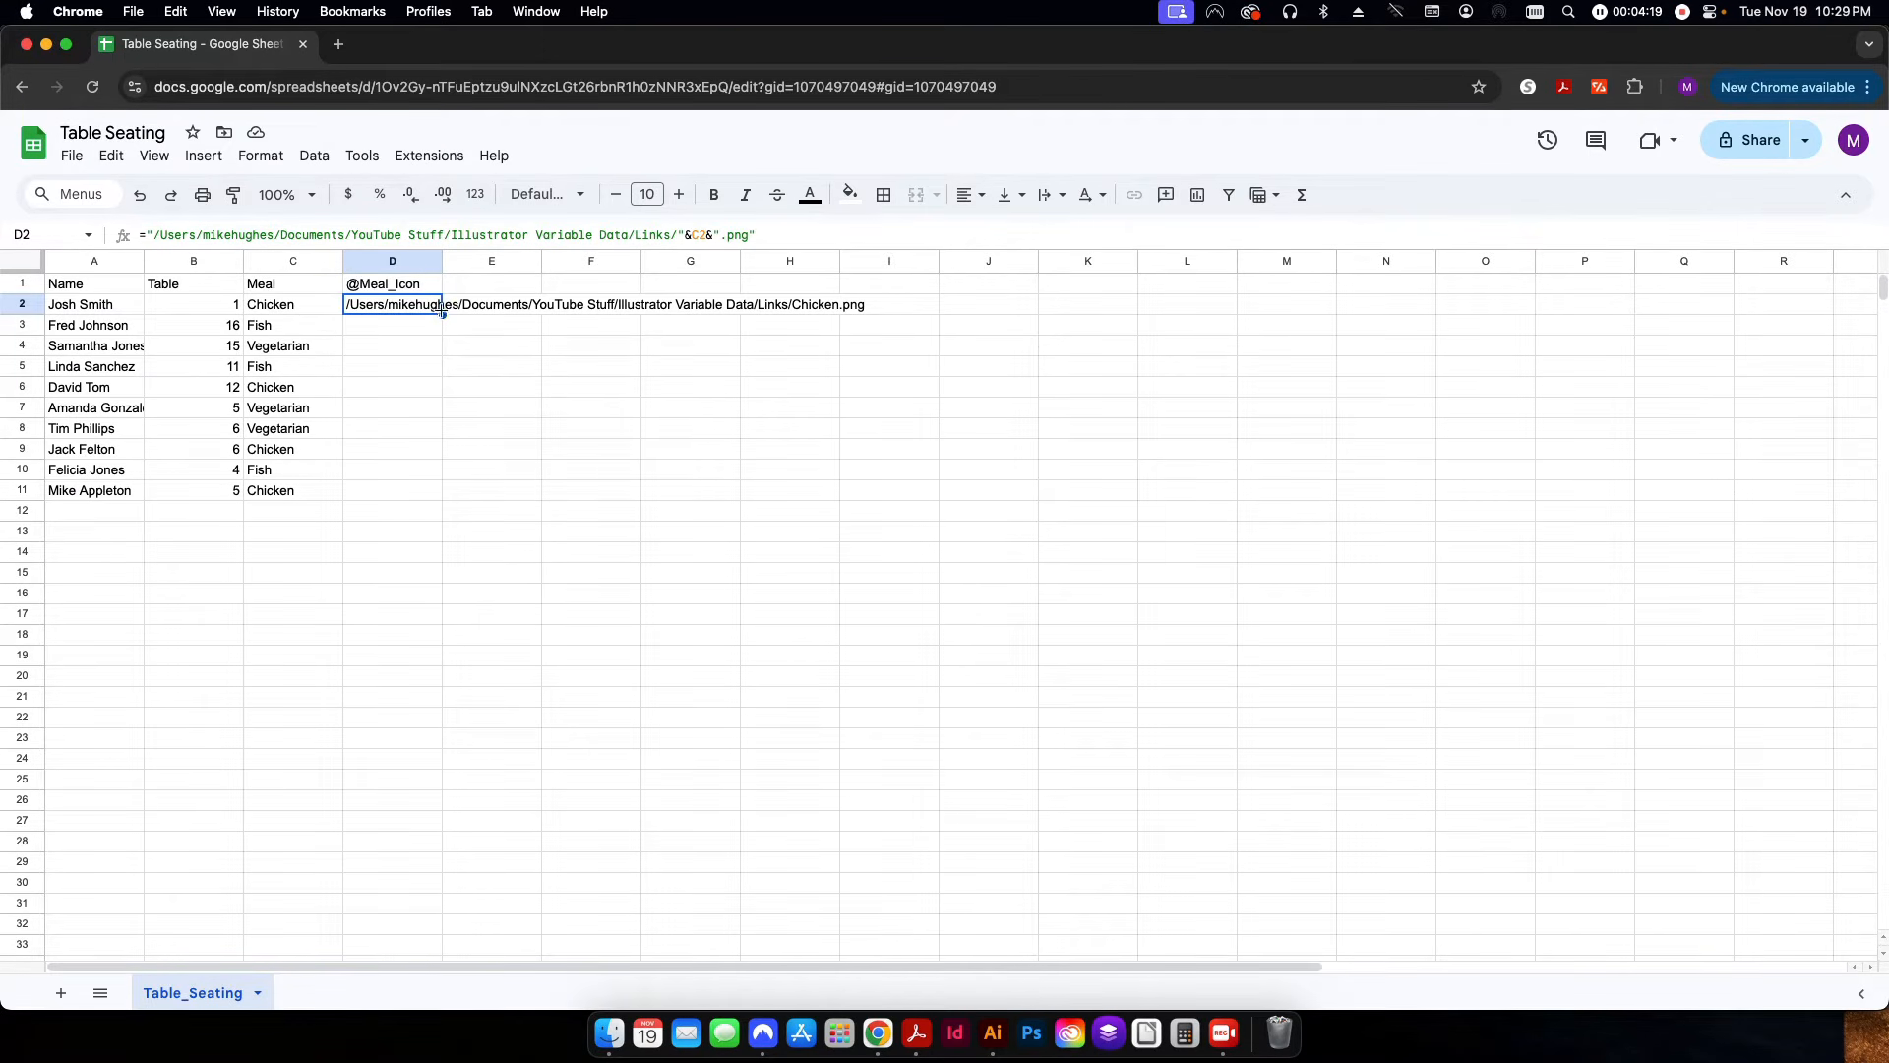
{"action": "left_click_drag", "start_coordinate": [442, 313], "coordinate": [447, 493]}
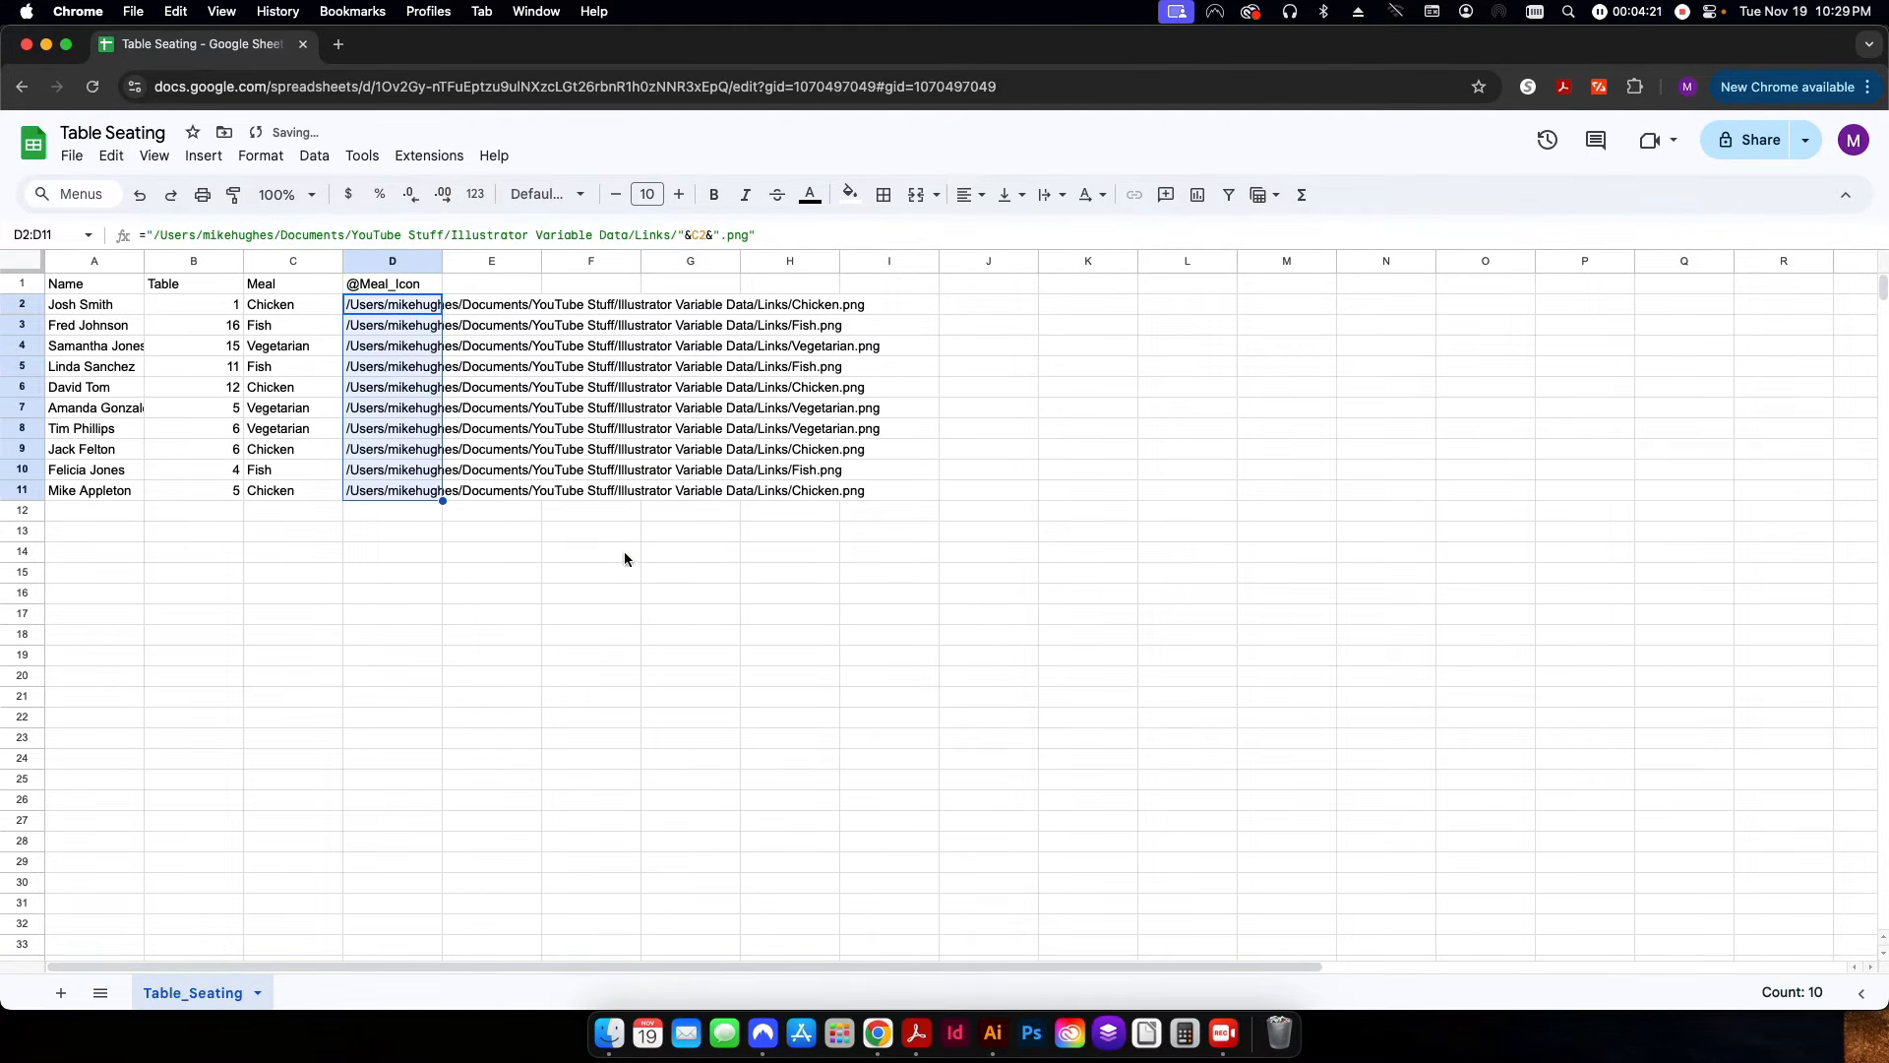
{"action": "left_click", "coordinate": [624, 551]}
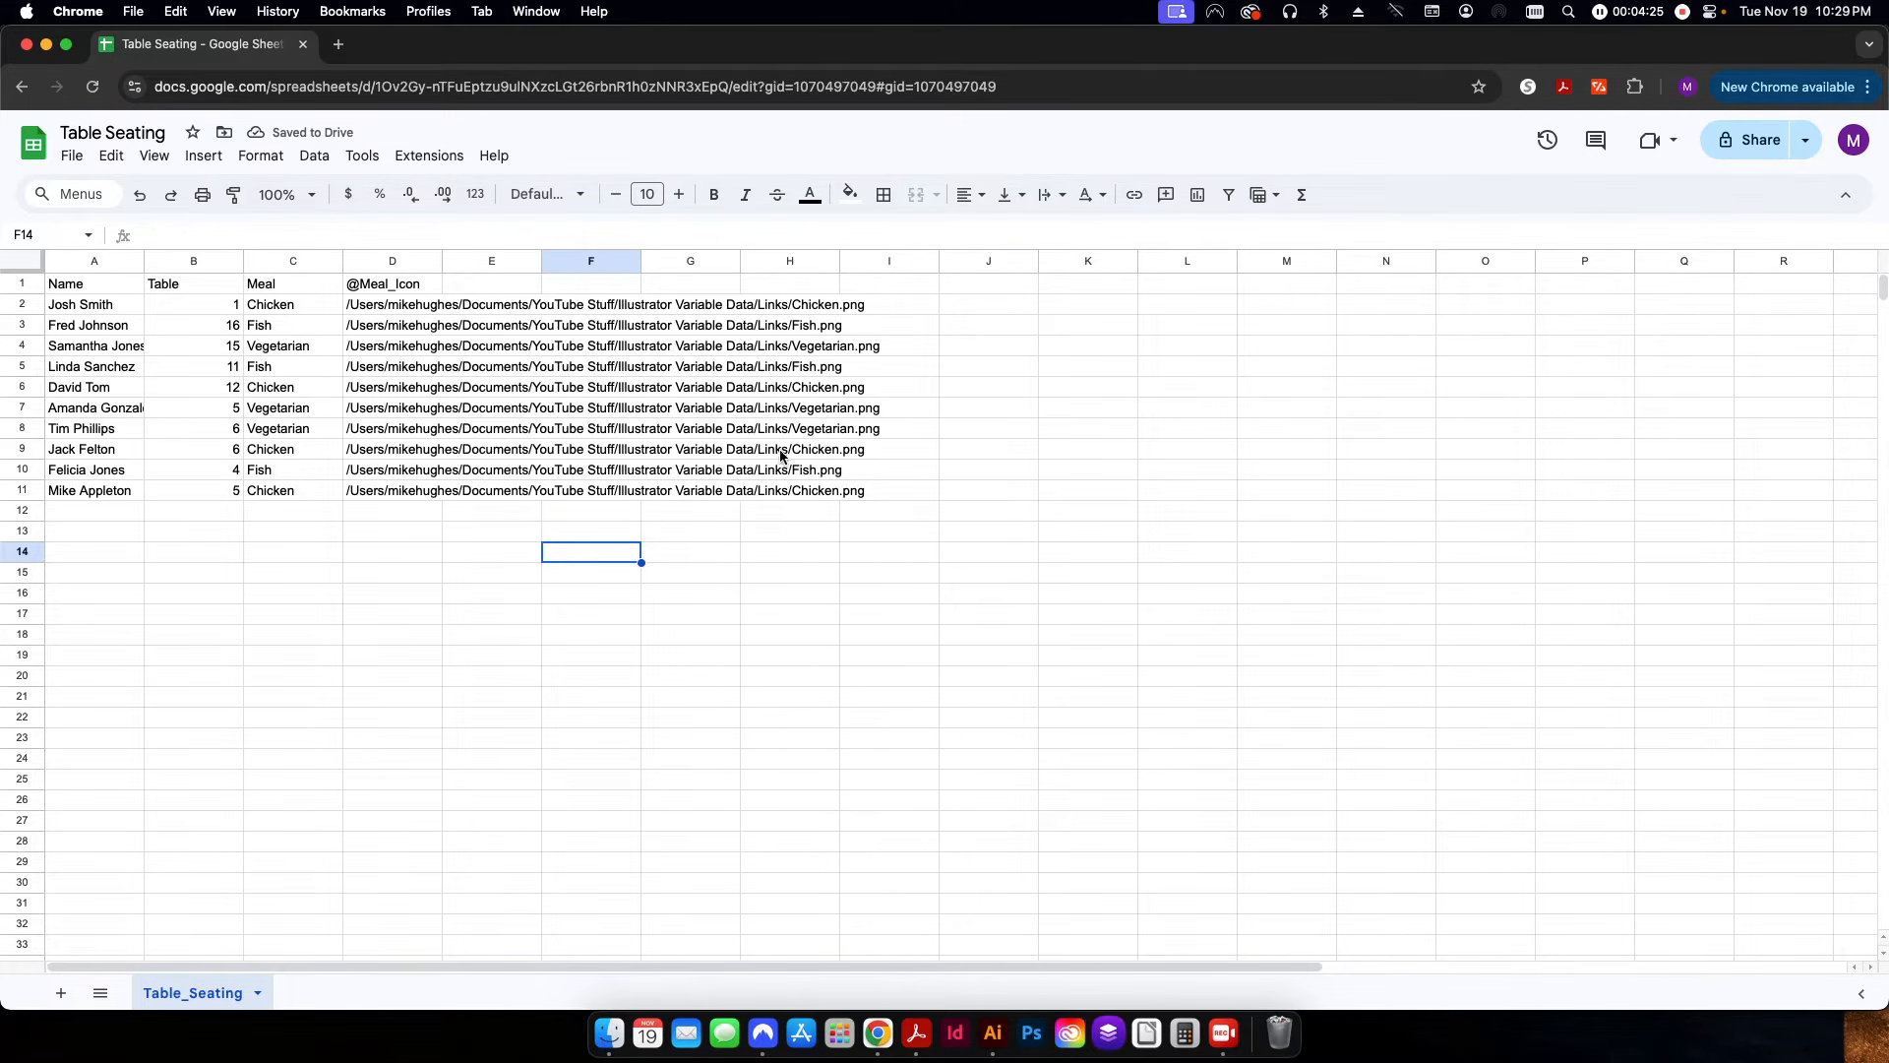
{"action": "left_click", "coordinate": [510, 536]}
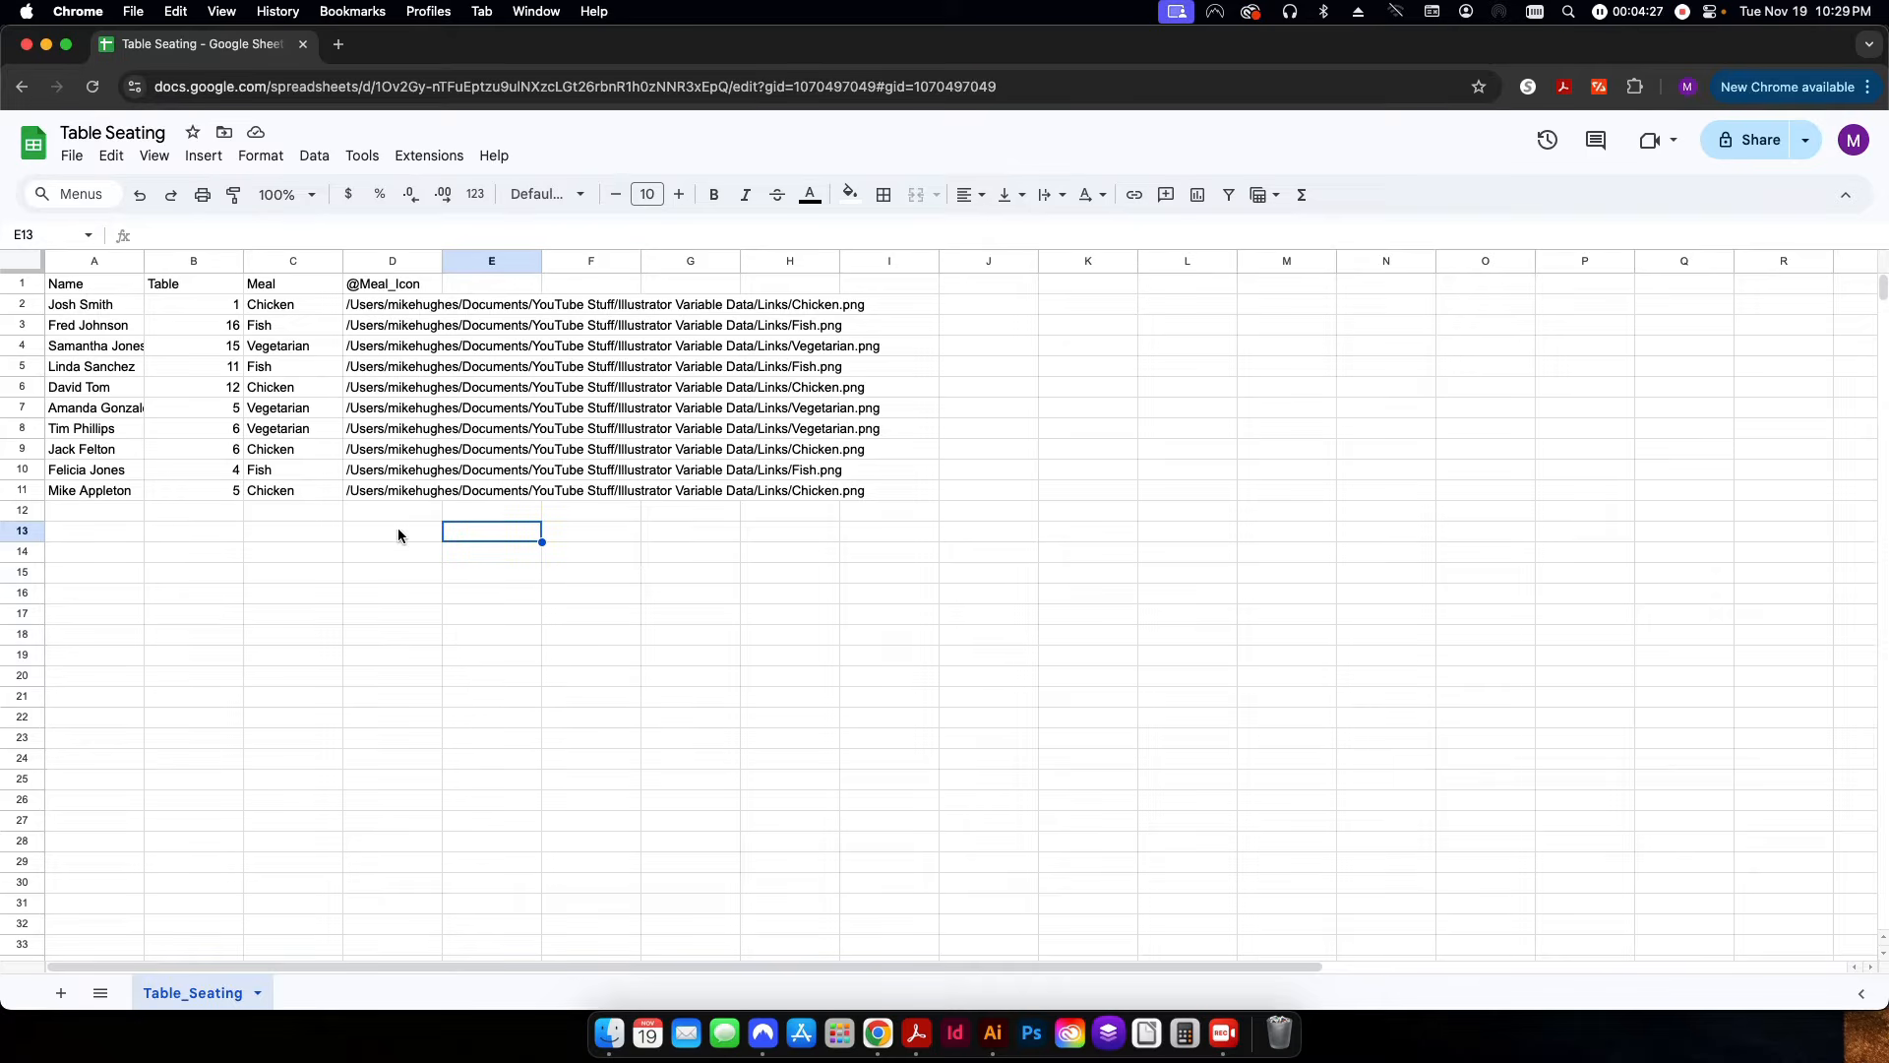
Check the spreadsheet's download formats for Comma Separated Values (.csv) without downloading a file.
{"action": "left_click", "coordinate": [391, 531]}
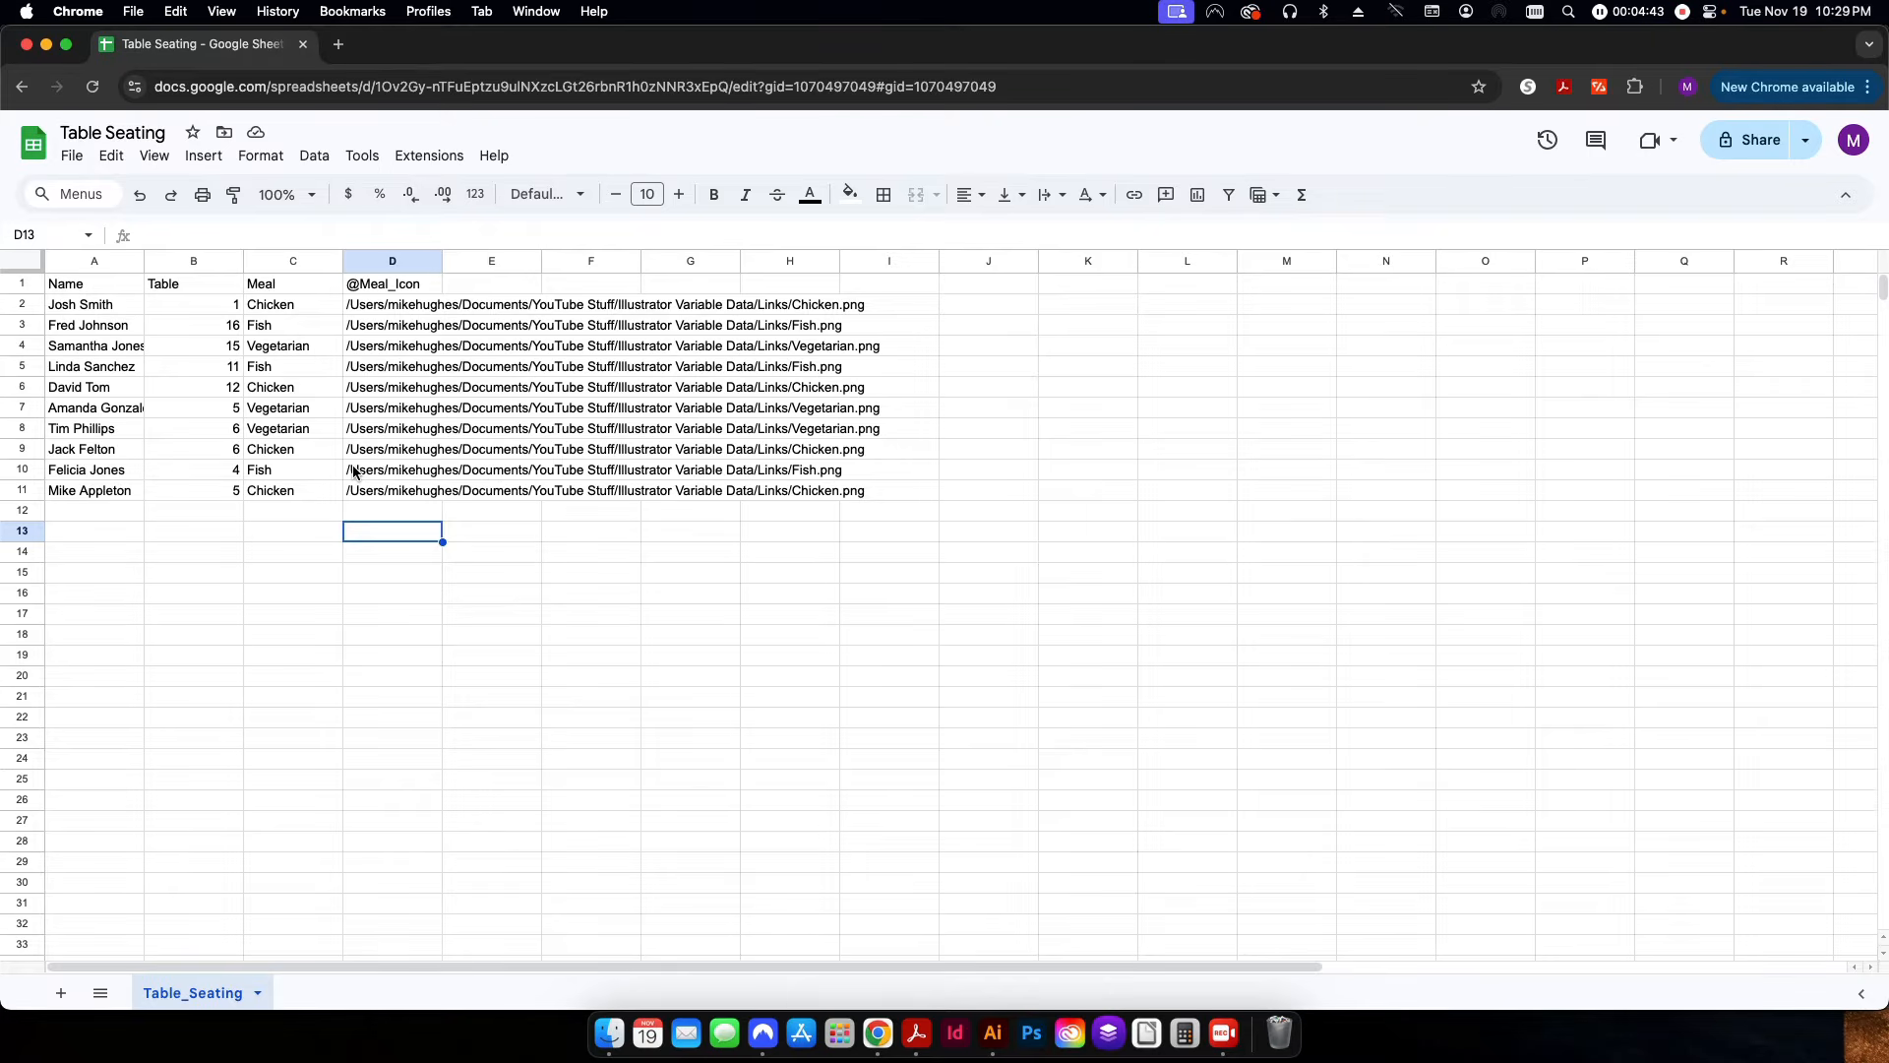
{"action": "left_click", "coordinate": [72, 156]}
{"action": "mouse_move", "coordinate": [135, 411]}
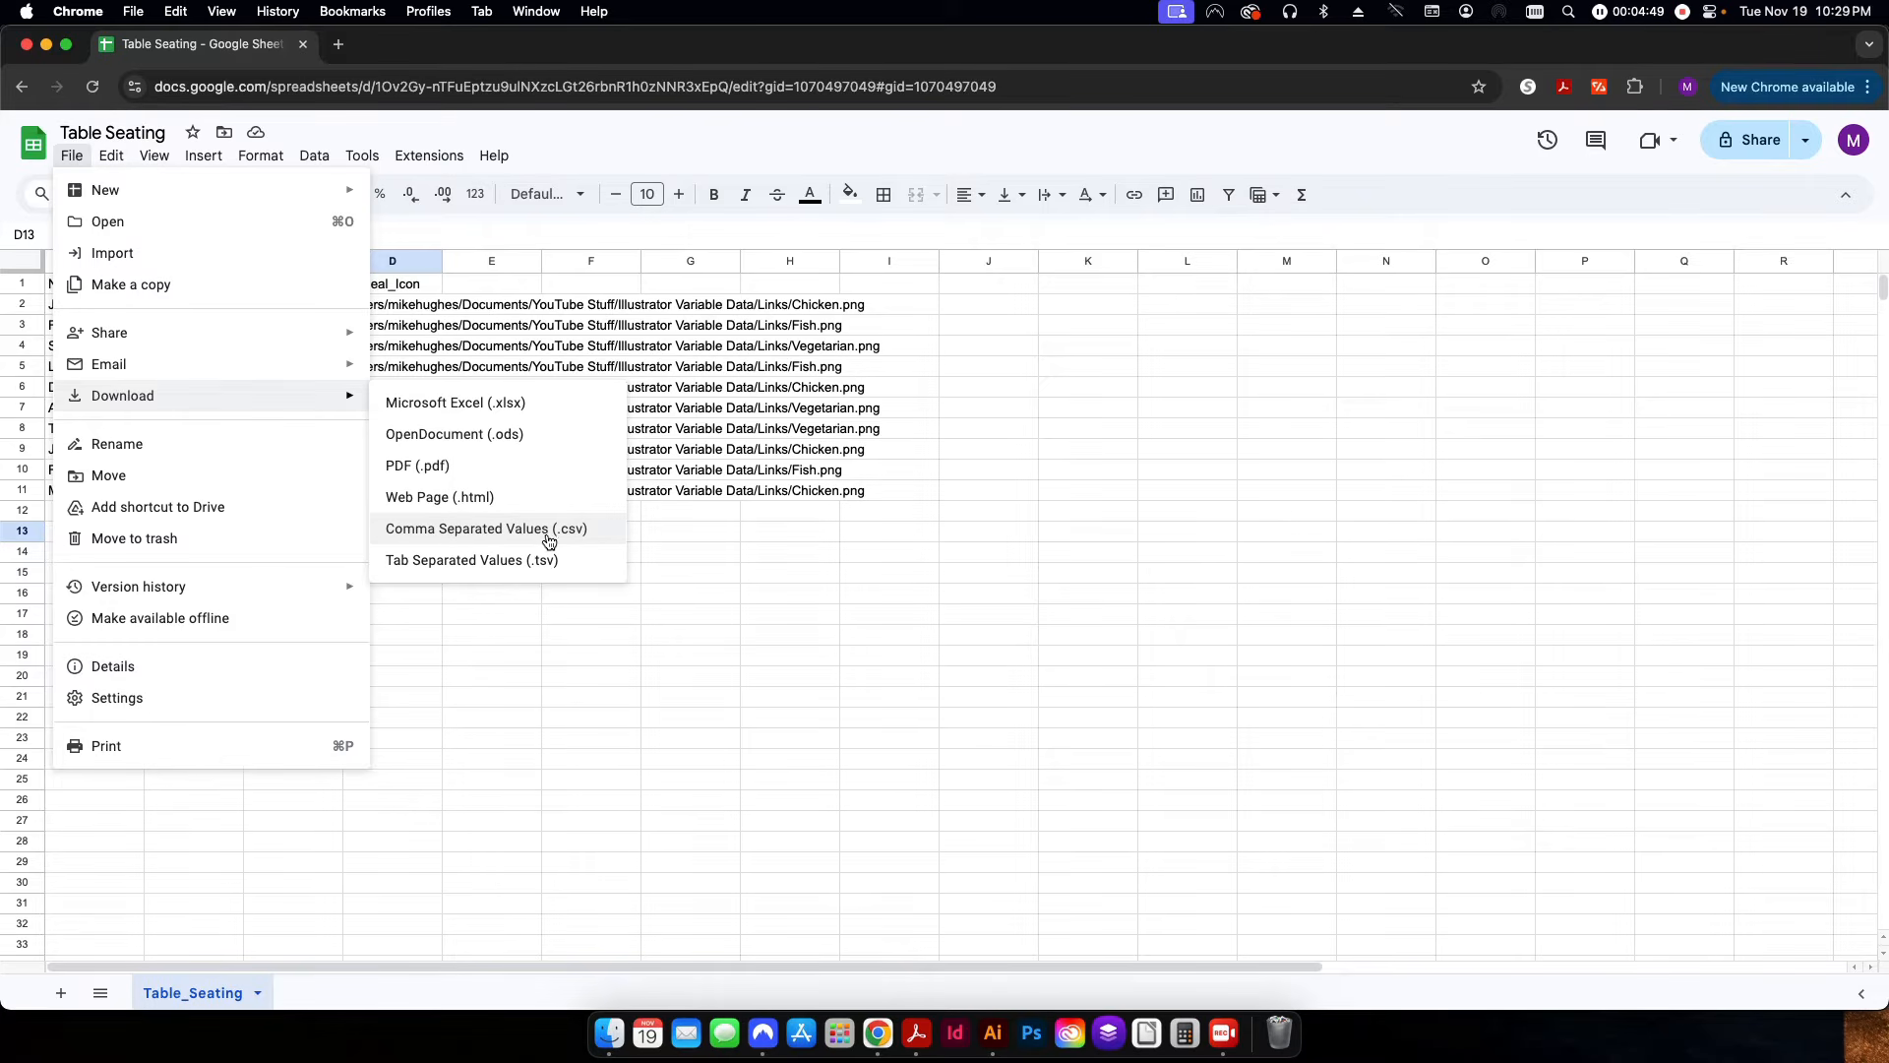
{"action": "left_click", "coordinate": [669, 553]}
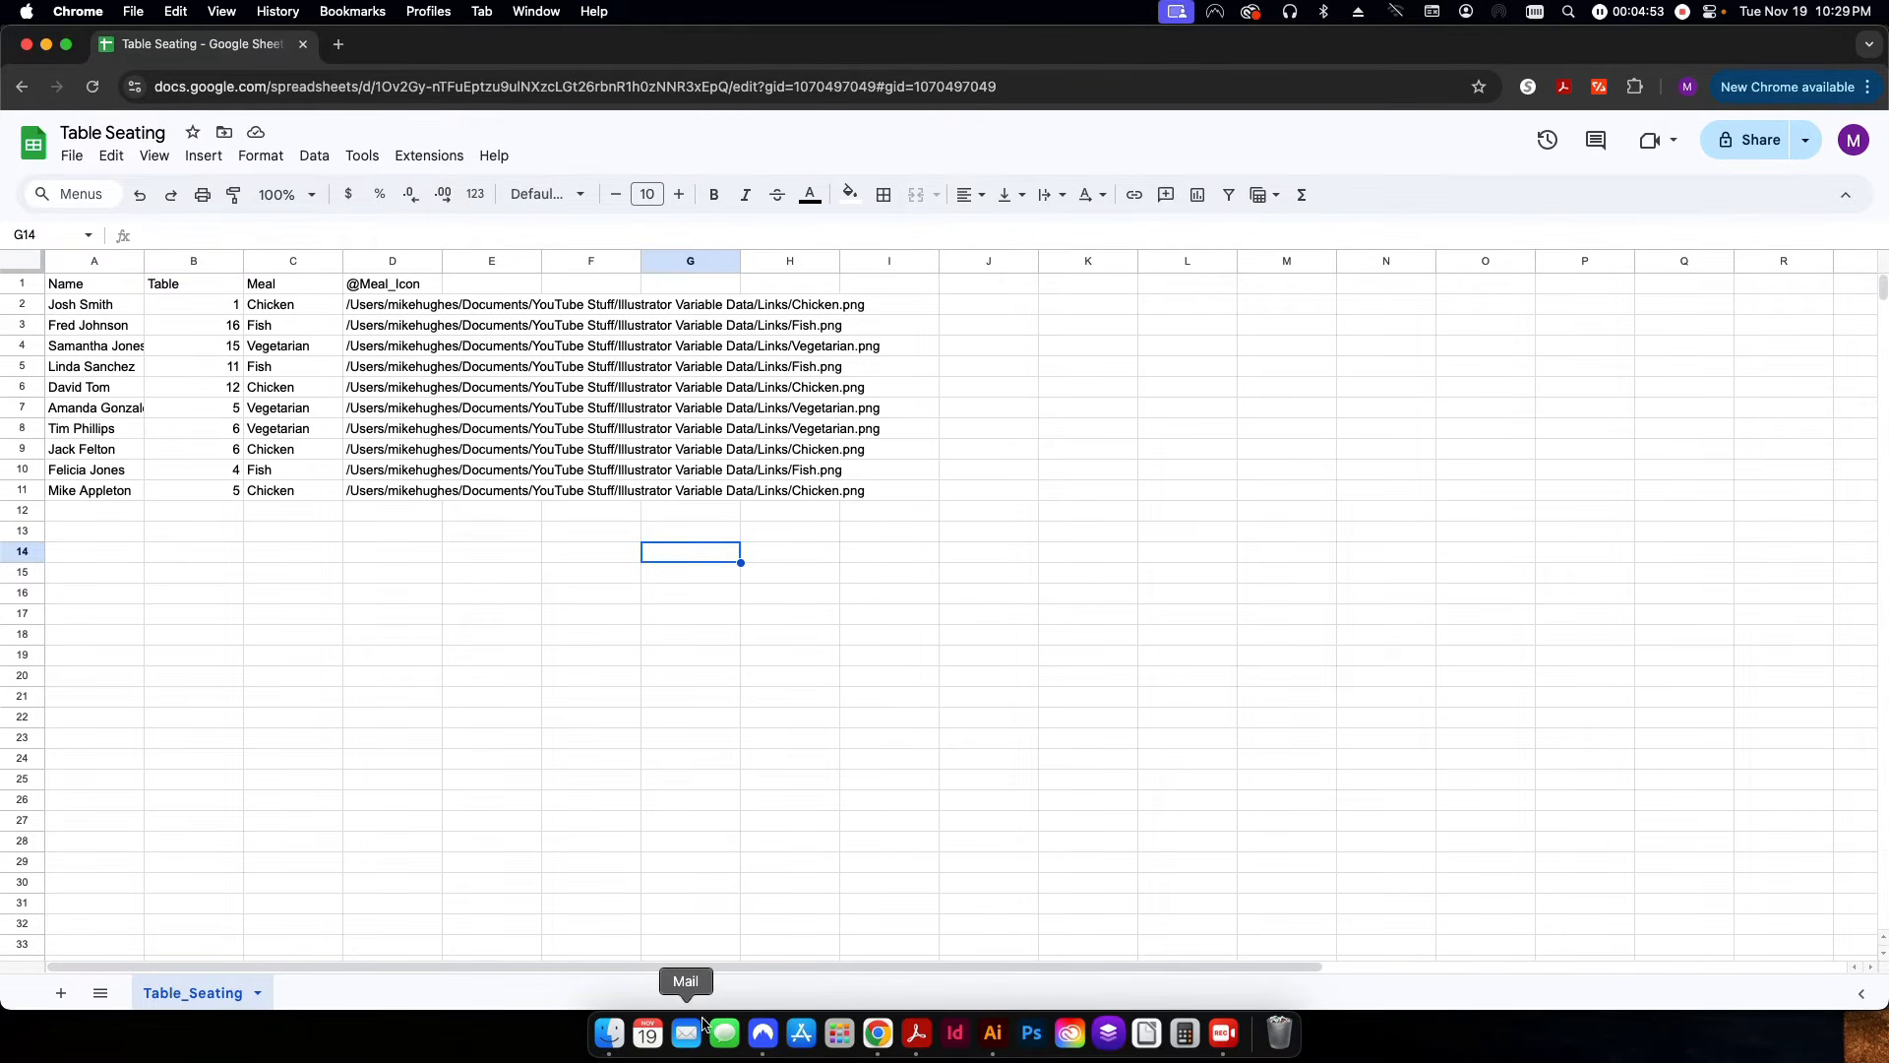
{"action": "left_click", "coordinate": [540, 637]}
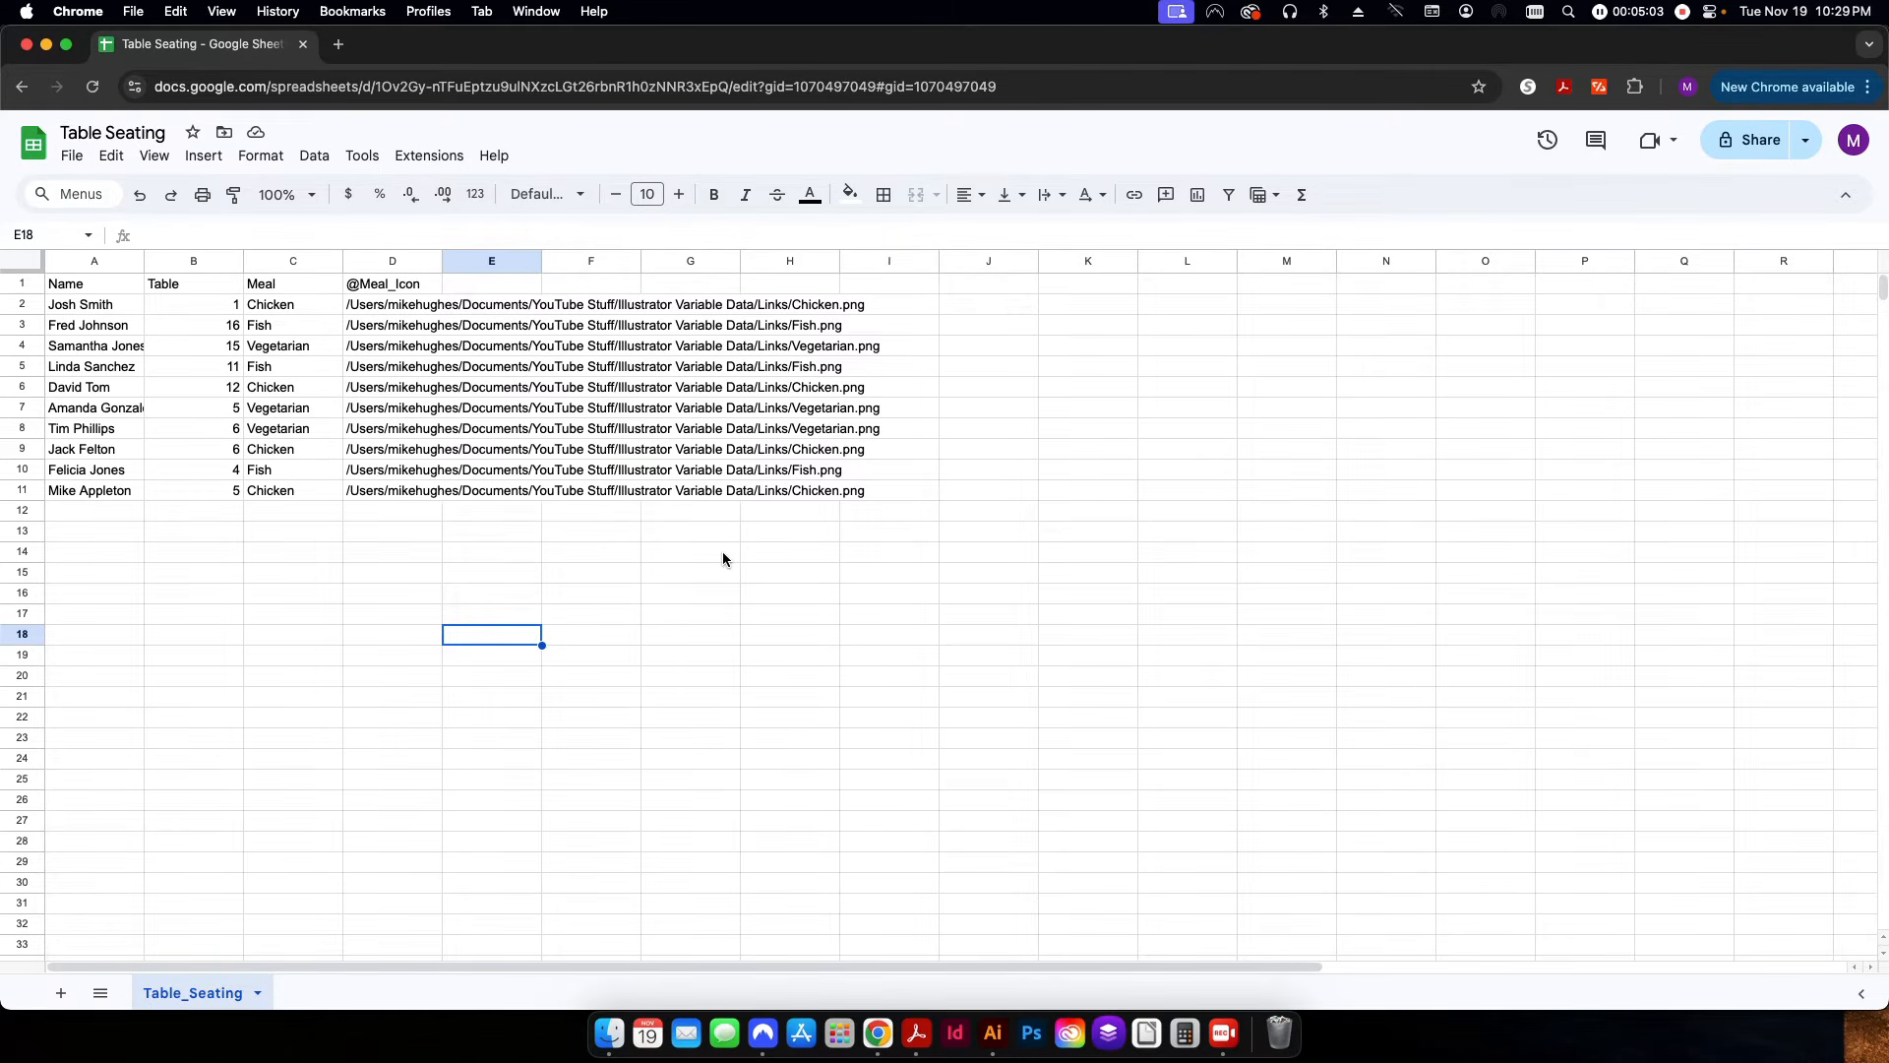
Switch to the Illustrator seating card document and show its Variables list.
{"action": "key", "text": "super+h"}
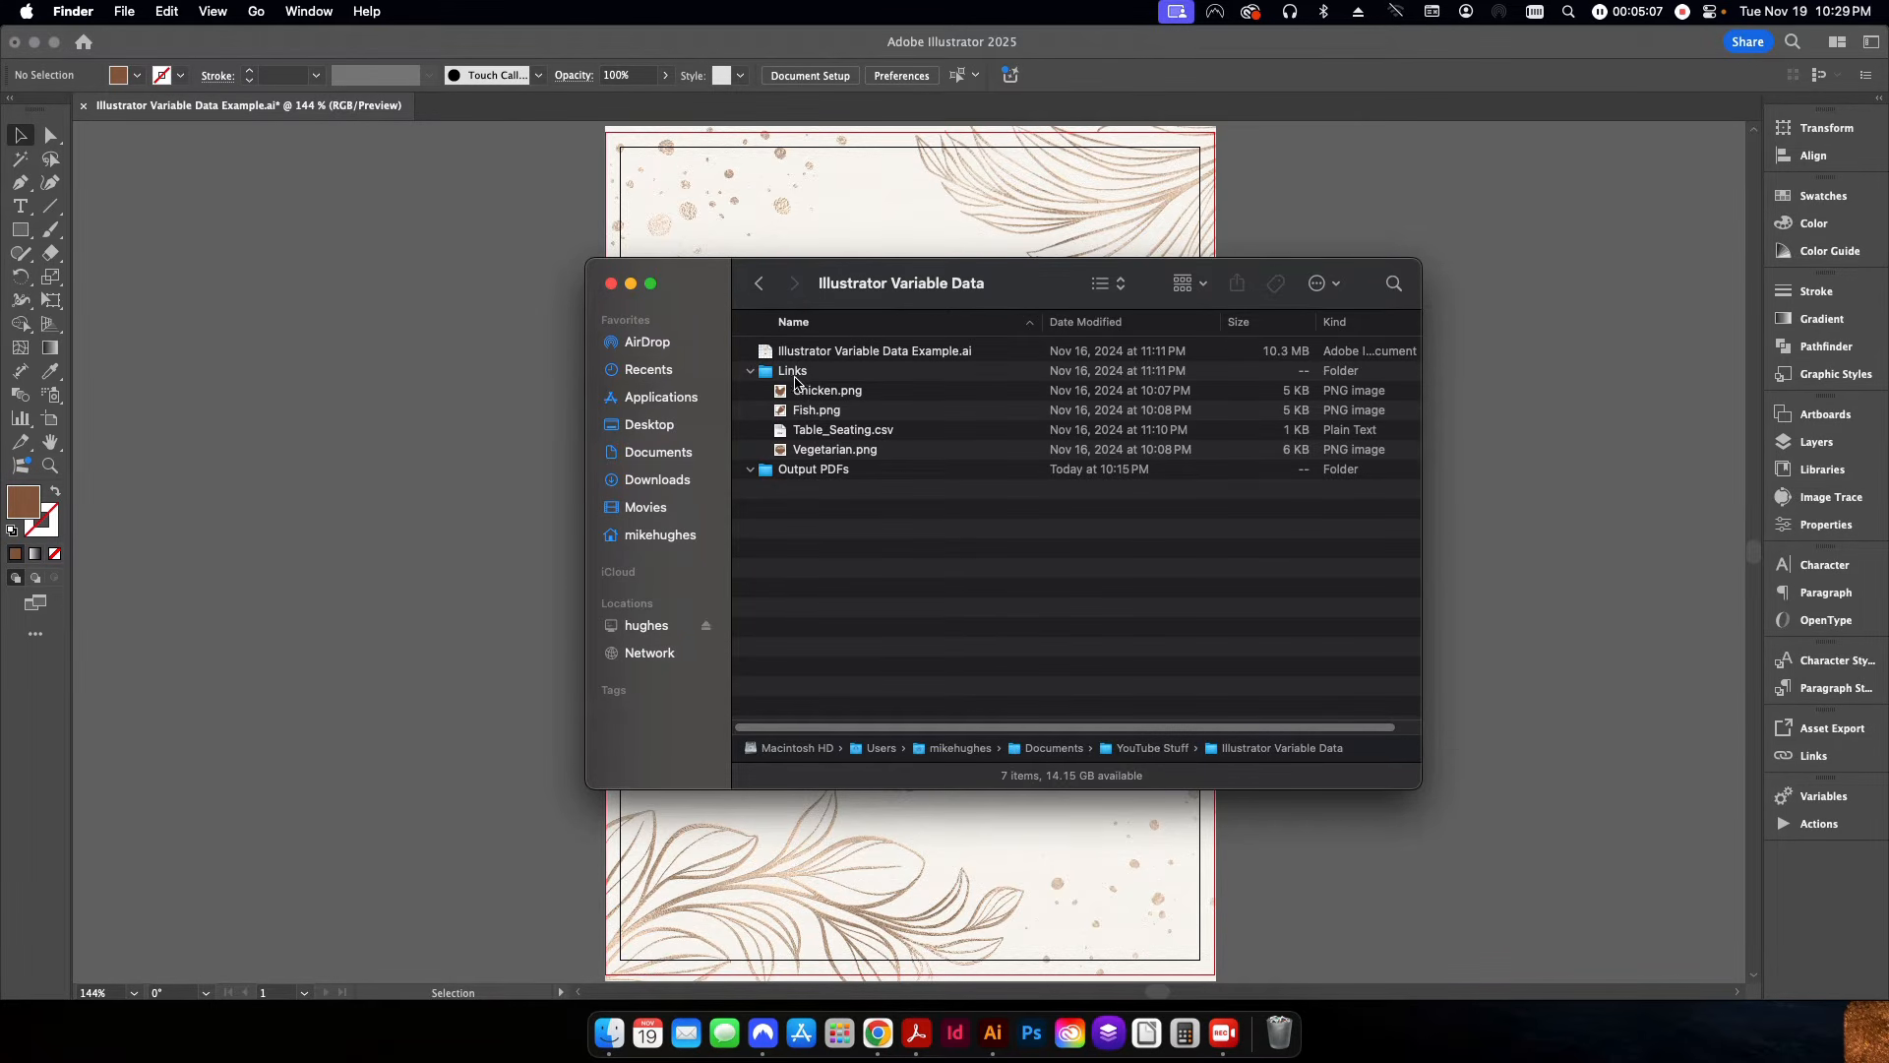
{"action": "left_click", "coordinate": [531, 462]}
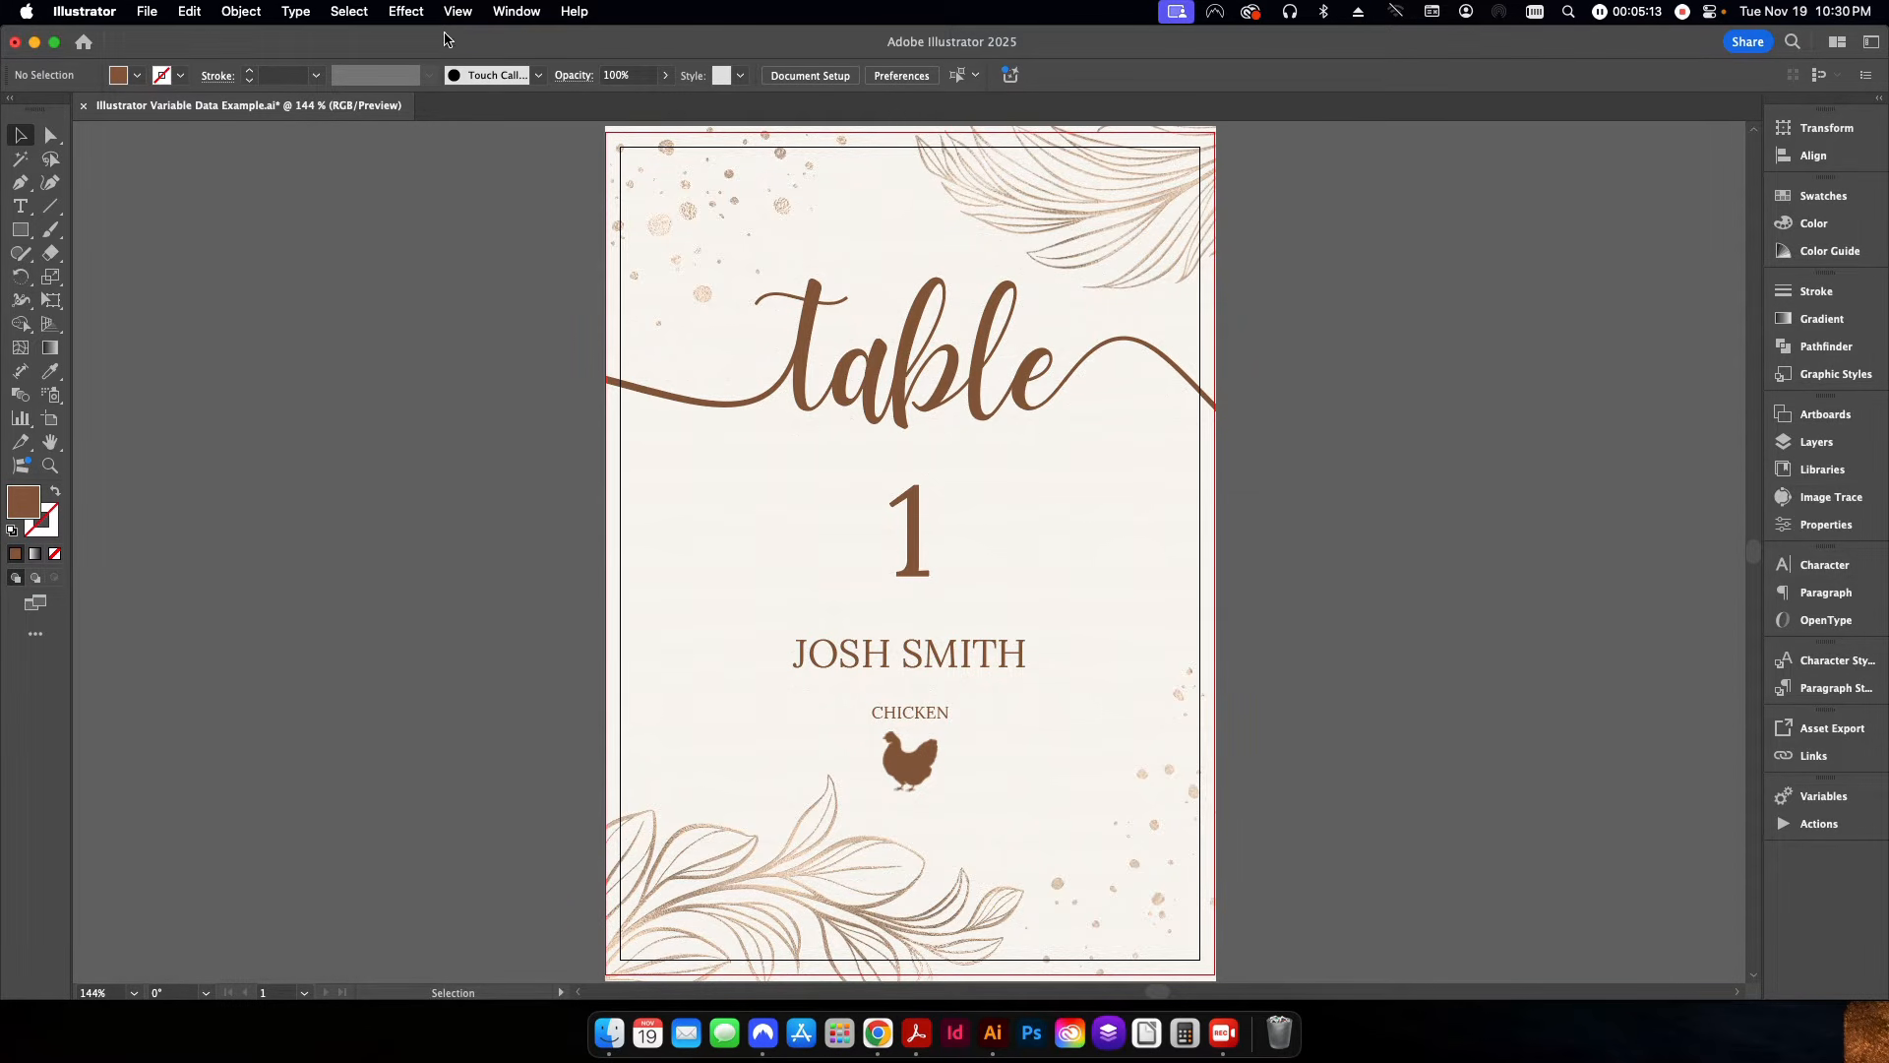
{"action": "left_click", "coordinate": [501, 14]}
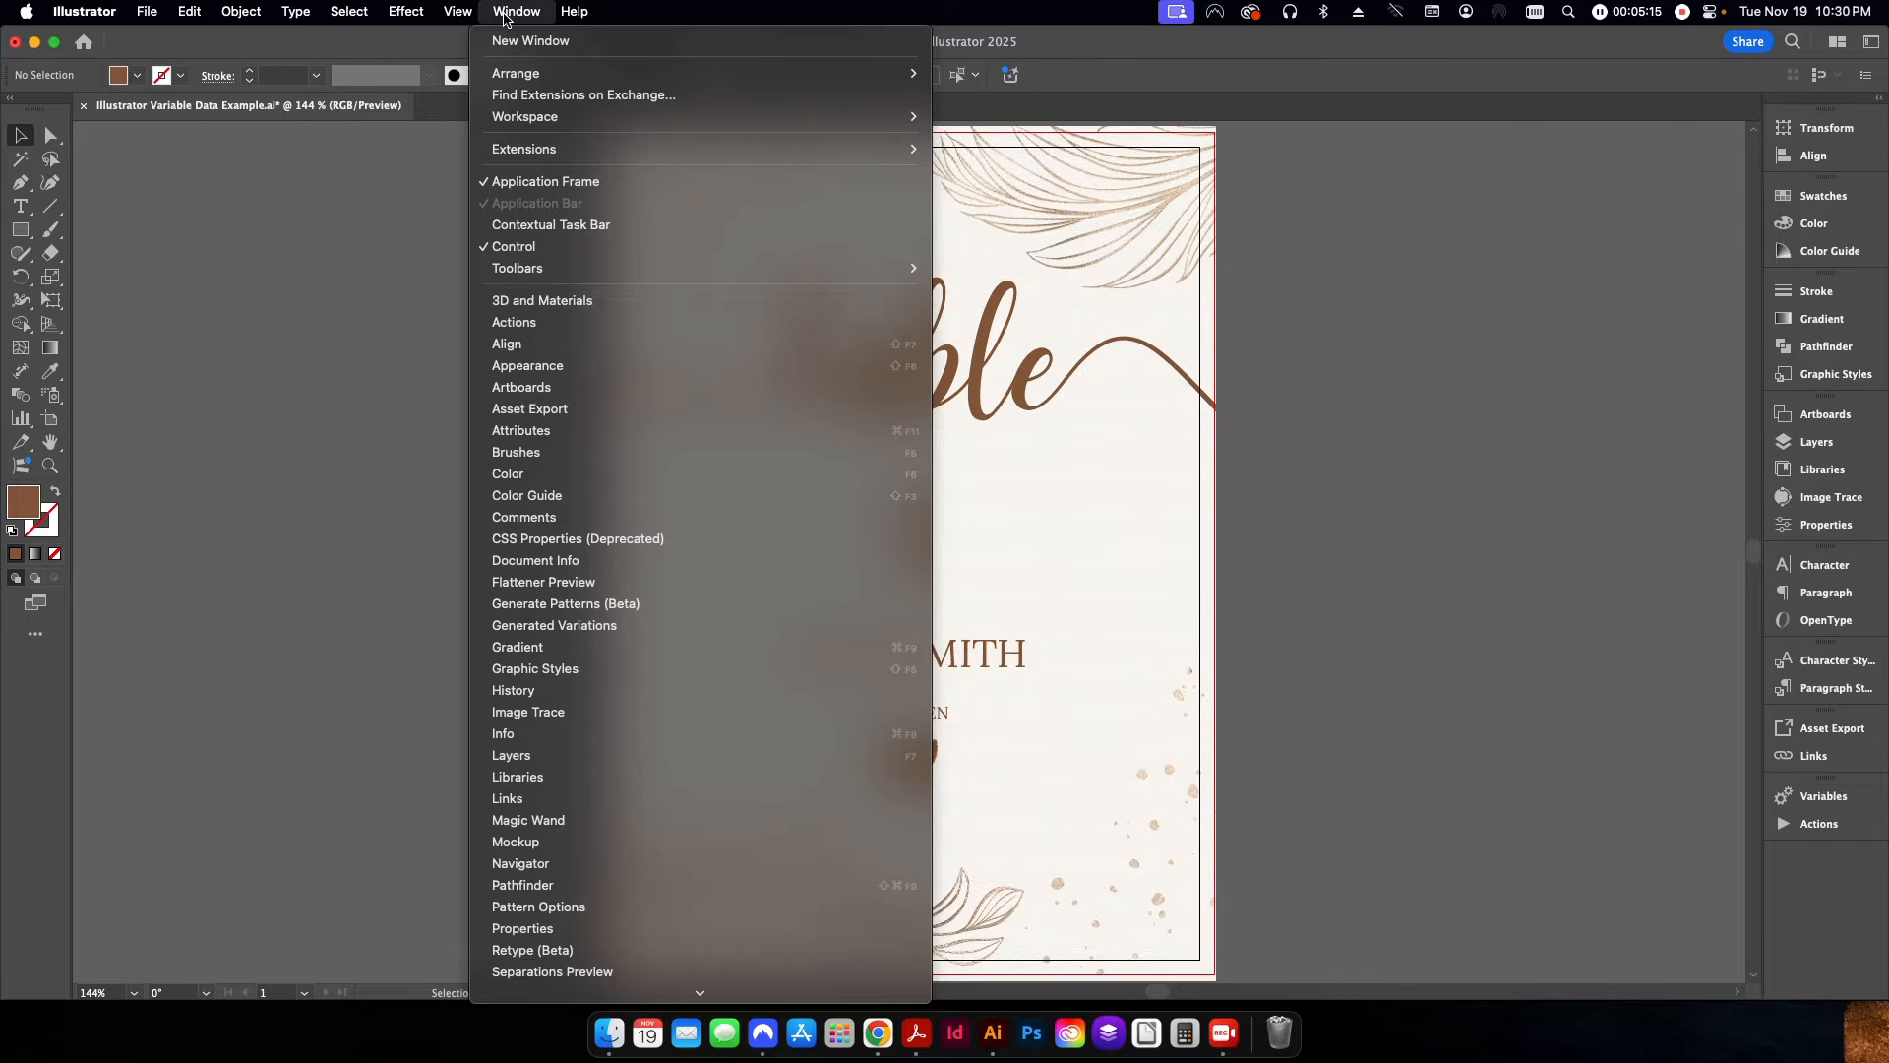
{"action": "scroll", "coordinate": [669, 679], "scroll_direction": "down", "scroll_amount": 5}
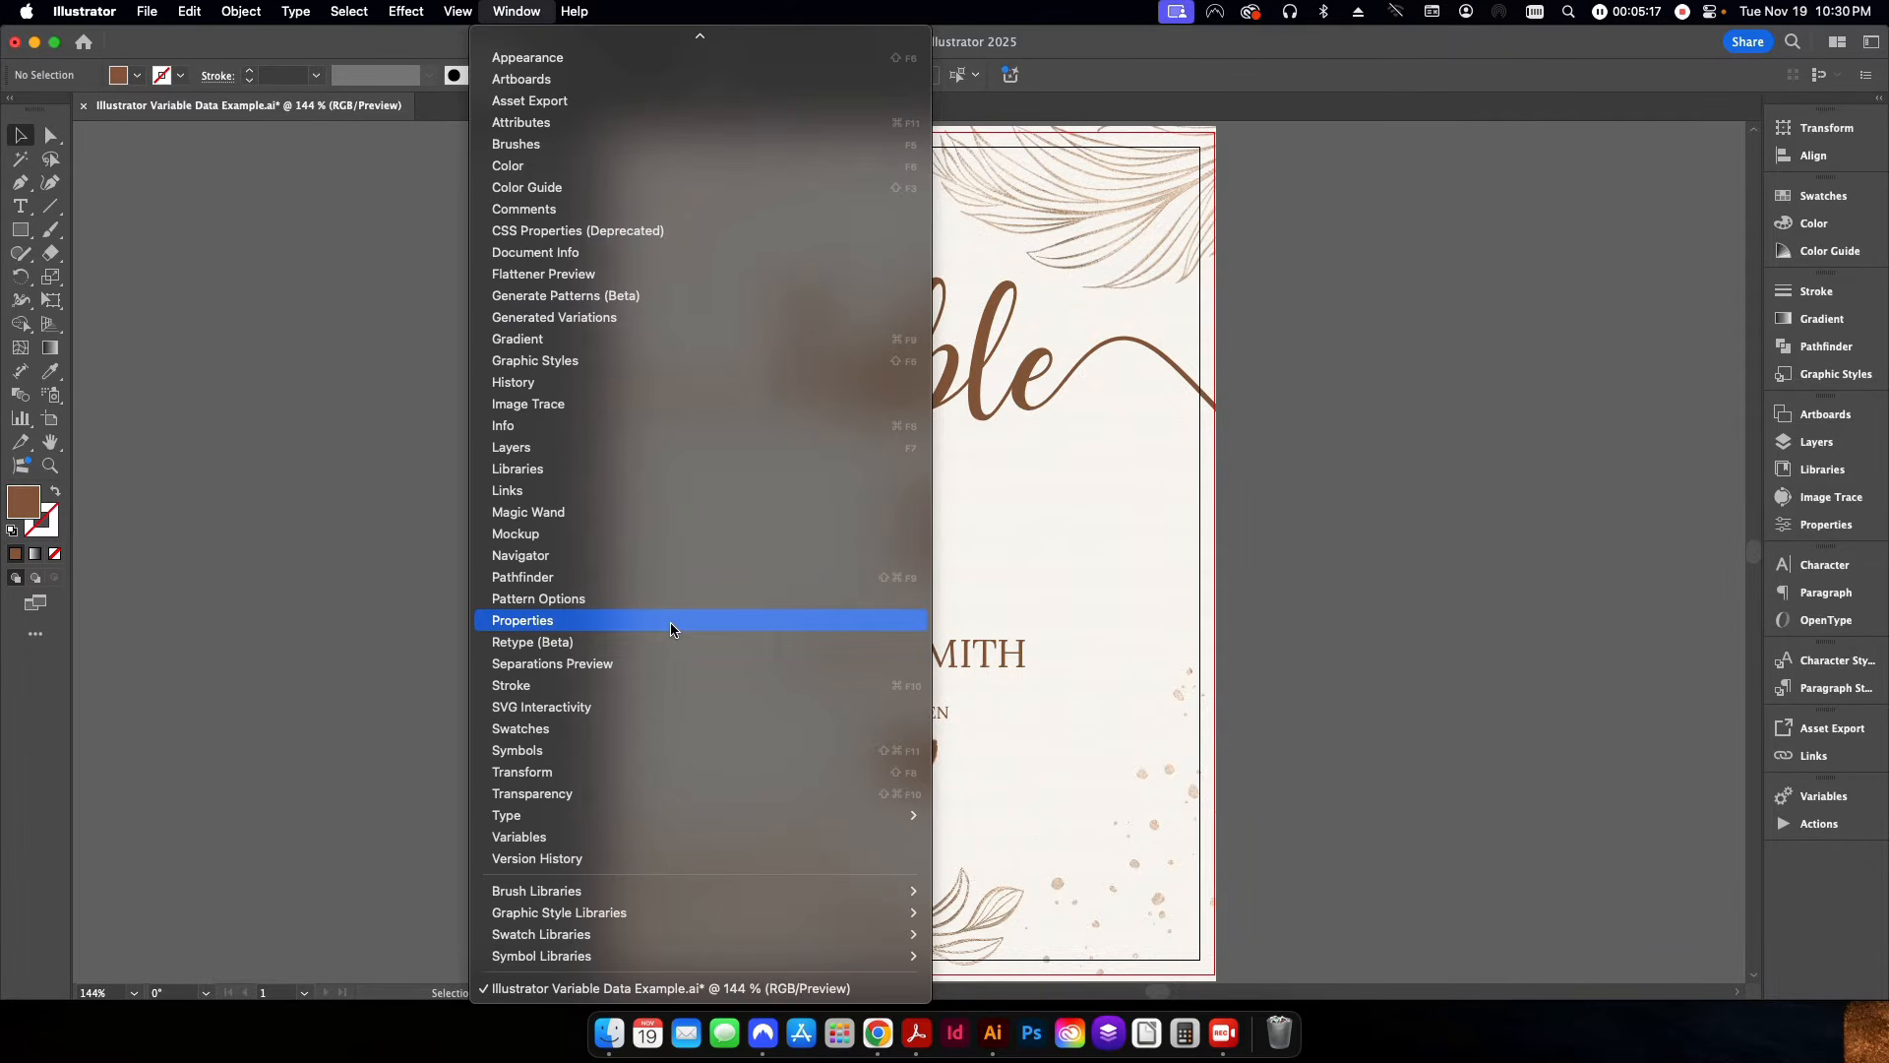
{"action": "left_click", "coordinate": [509, 840]}
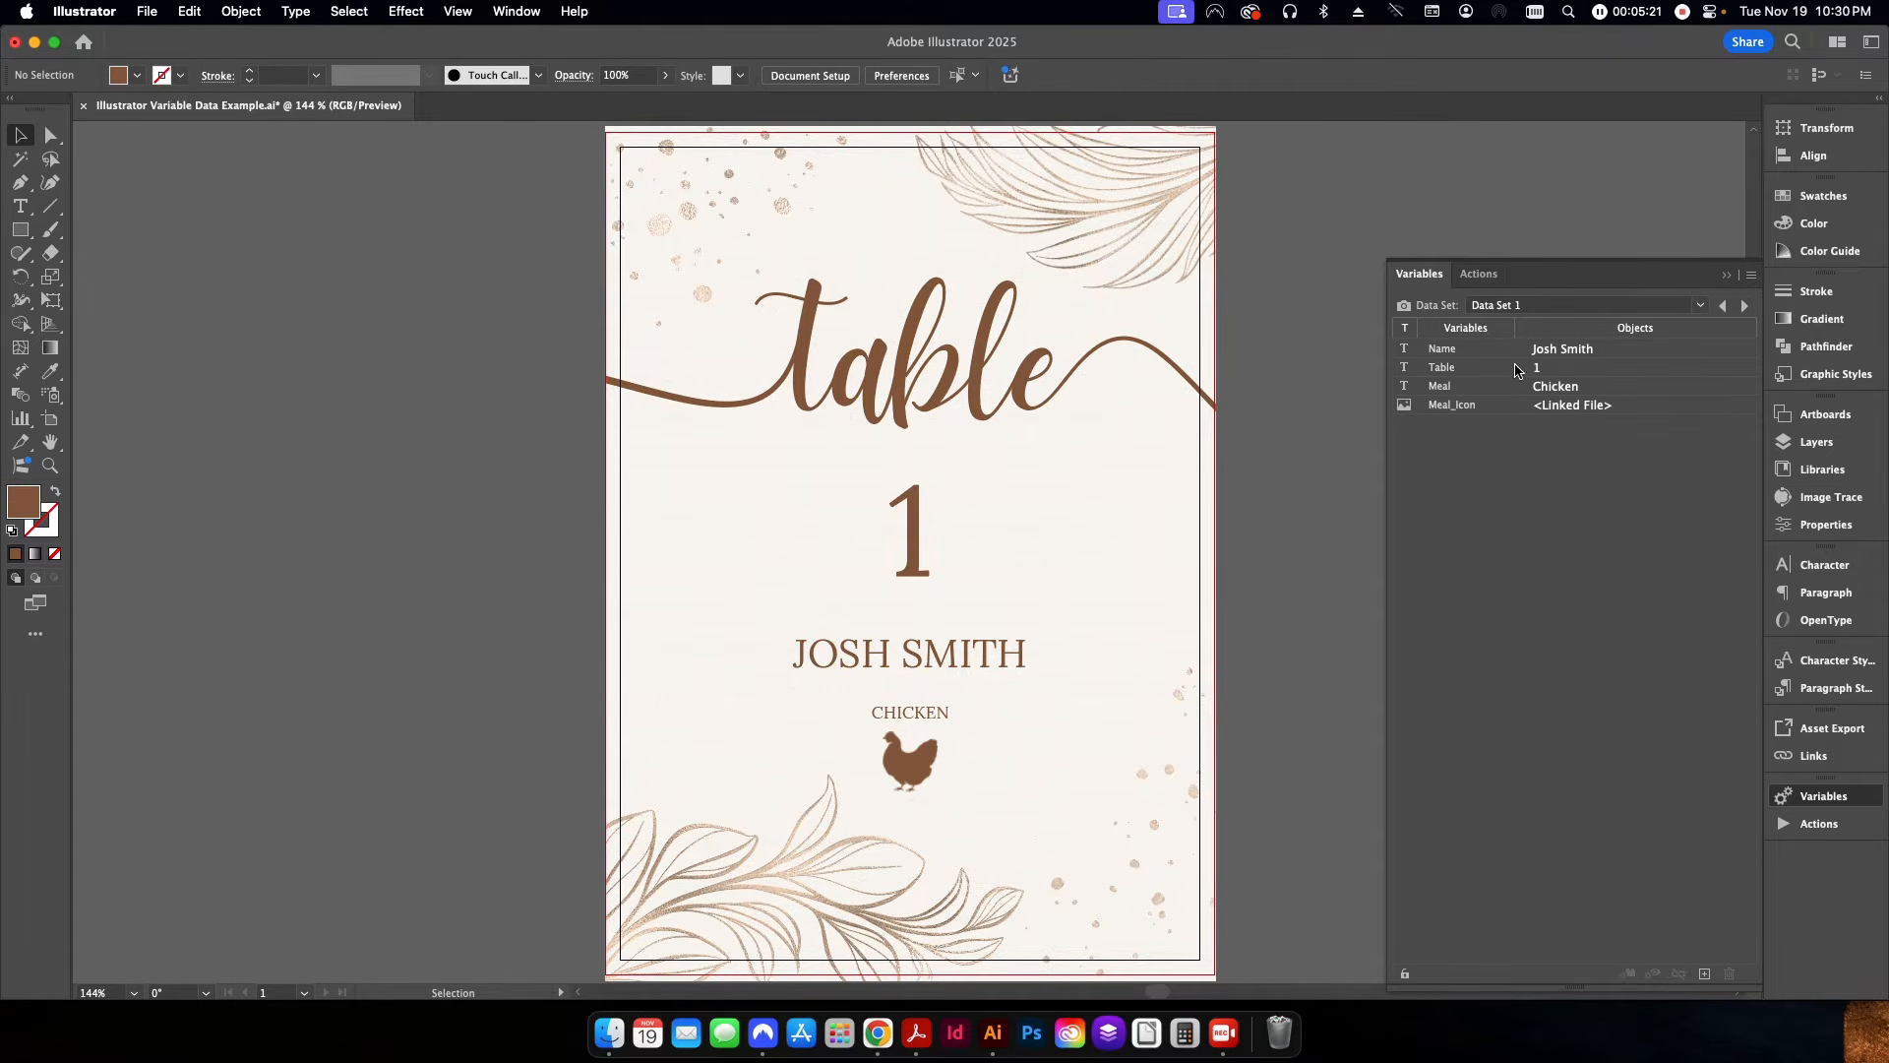
Delete all occurrences of the Name, Table, Meal and Meal_Icon variables from the document.
{"action": "left_click", "coordinate": [1548, 352]}
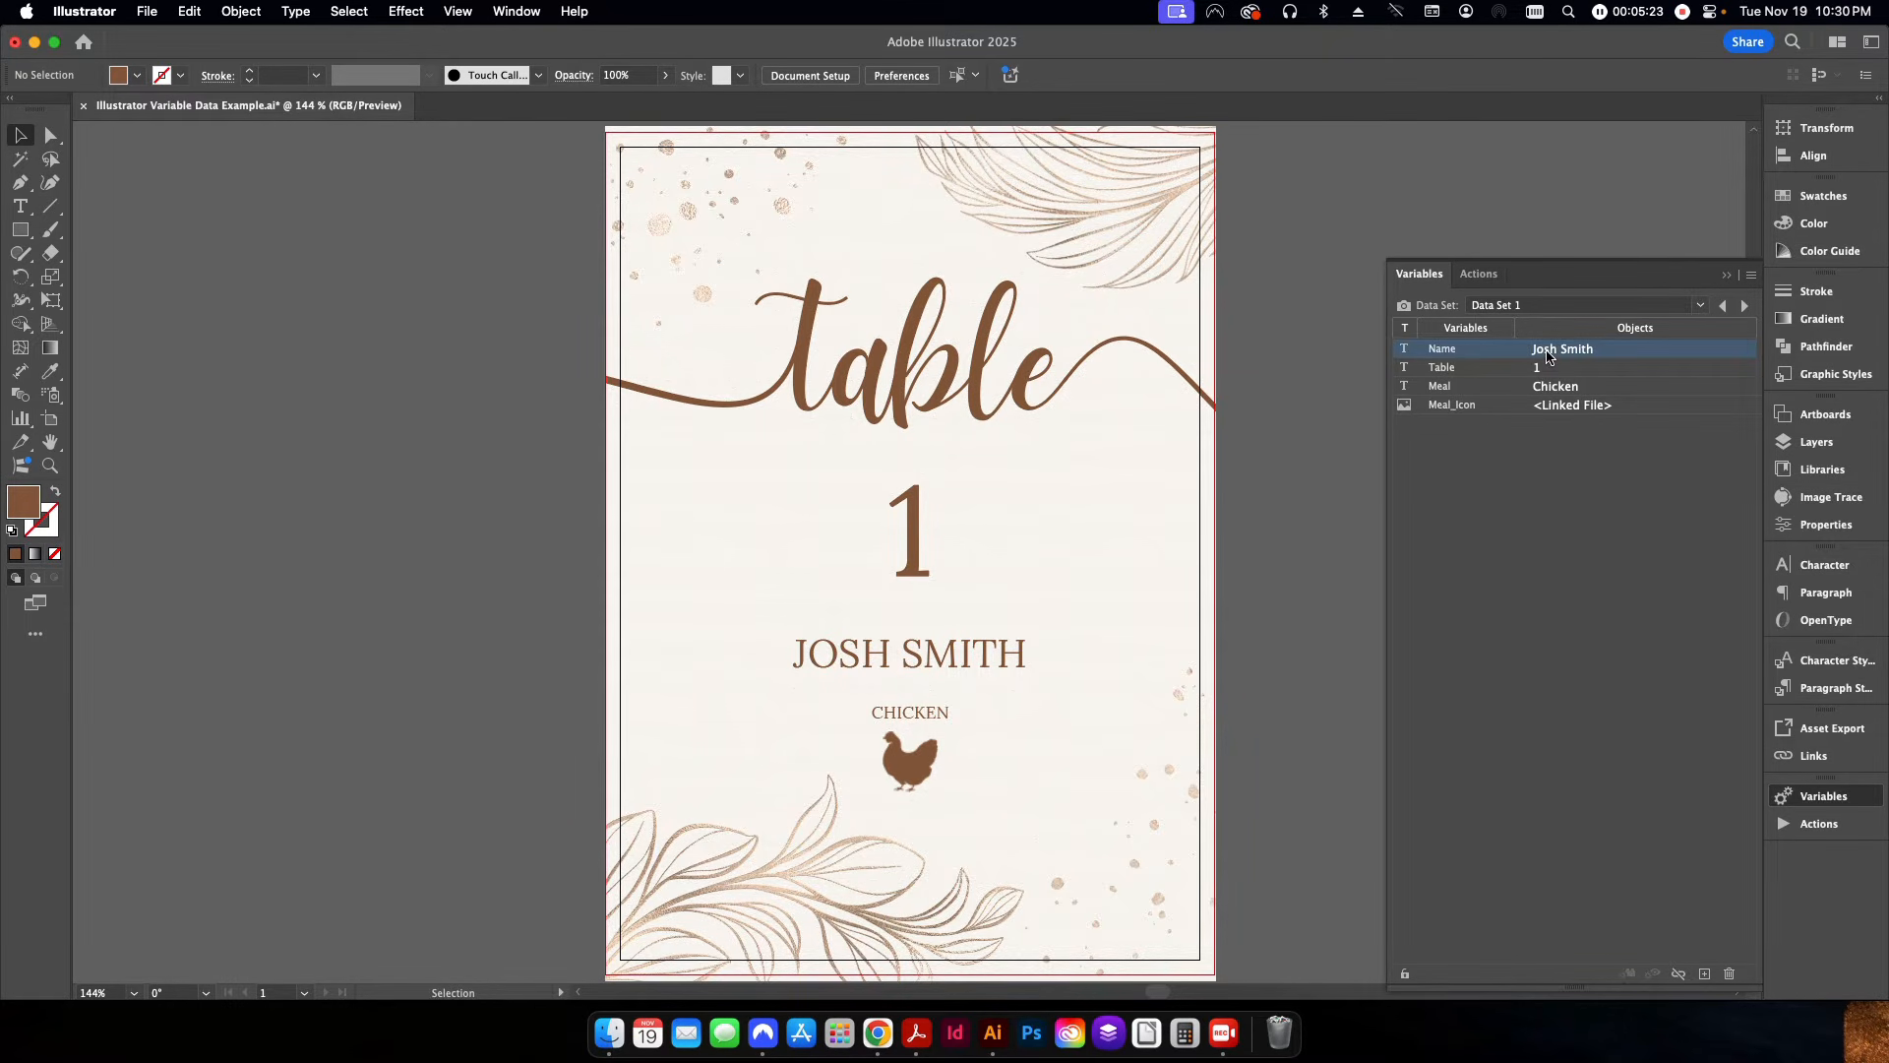
{"action": "left_click", "coordinate": [1560, 405], "text": "shift"}
{"action": "left_click", "coordinate": [1729, 973]}
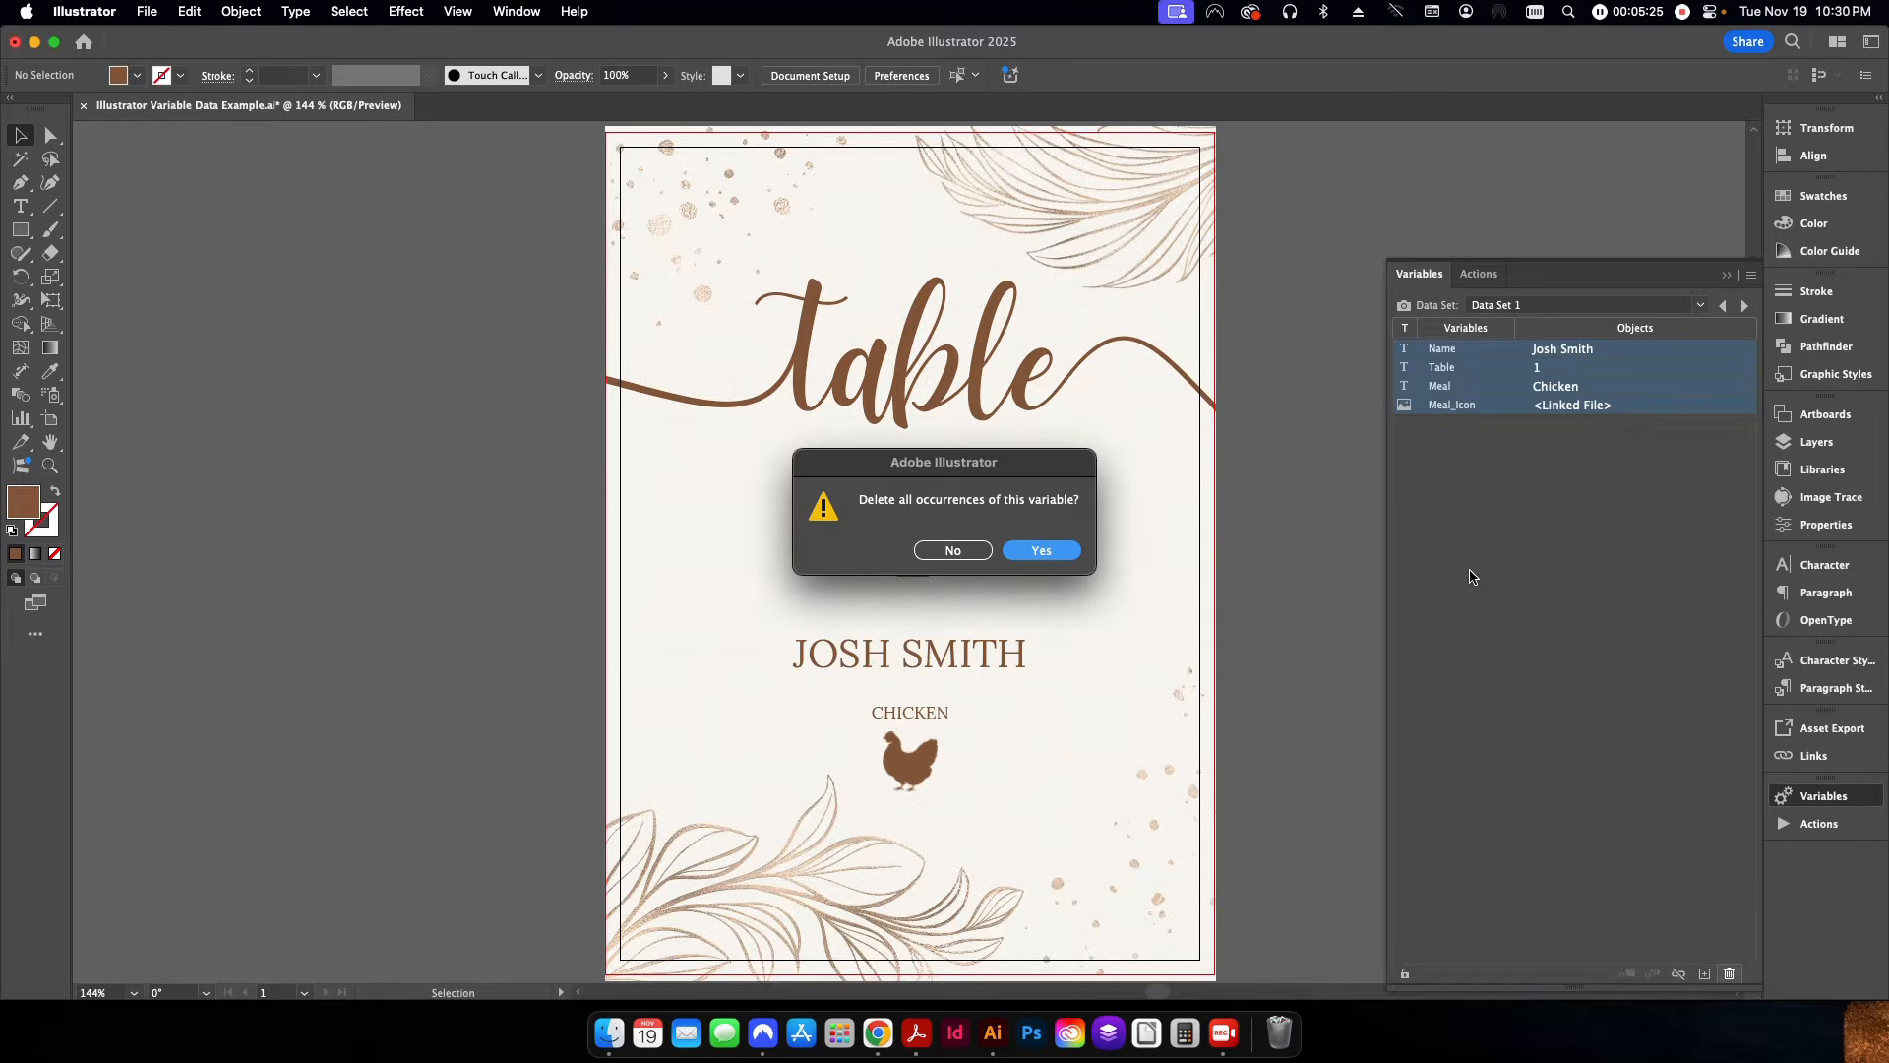
{"action": "left_click", "coordinate": [1023, 550]}
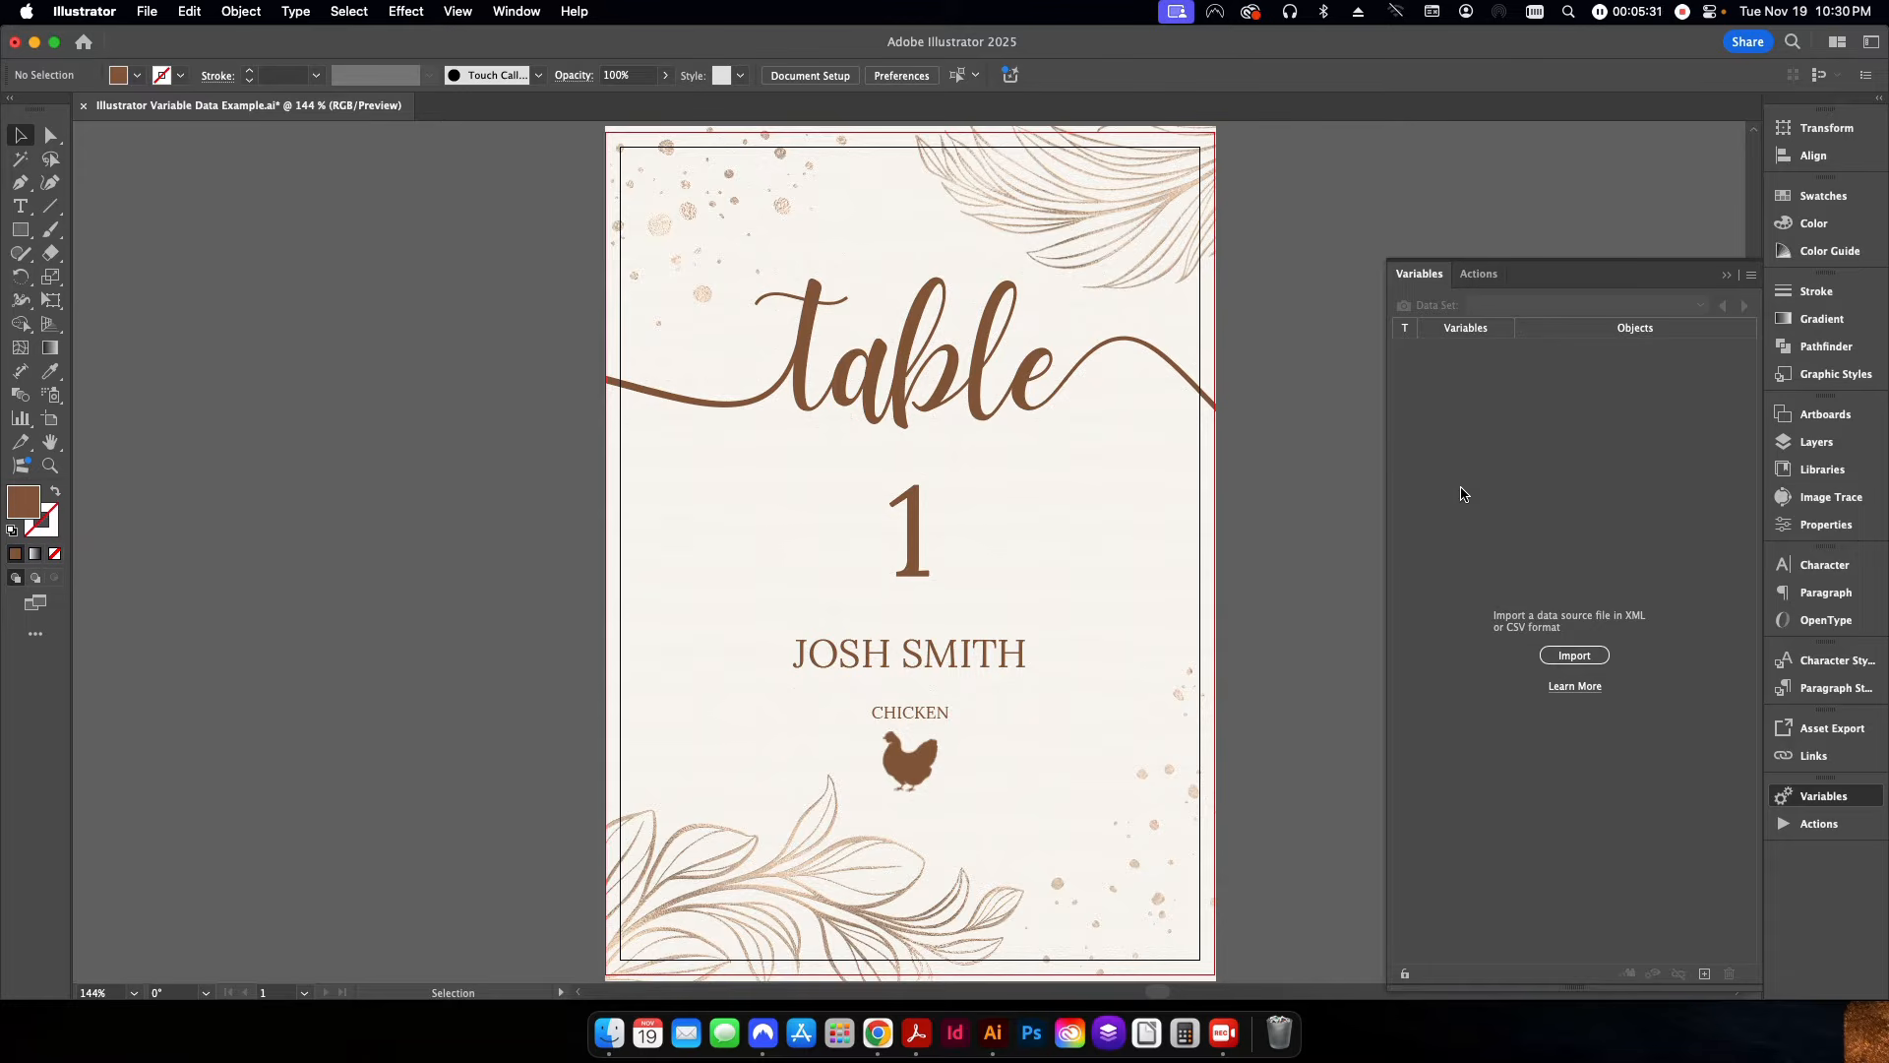
Import Table_Seating.csv from the Links folder of Illustrator Variable Data as the variable data source.
{"action": "left_click", "coordinate": [1560, 661]}
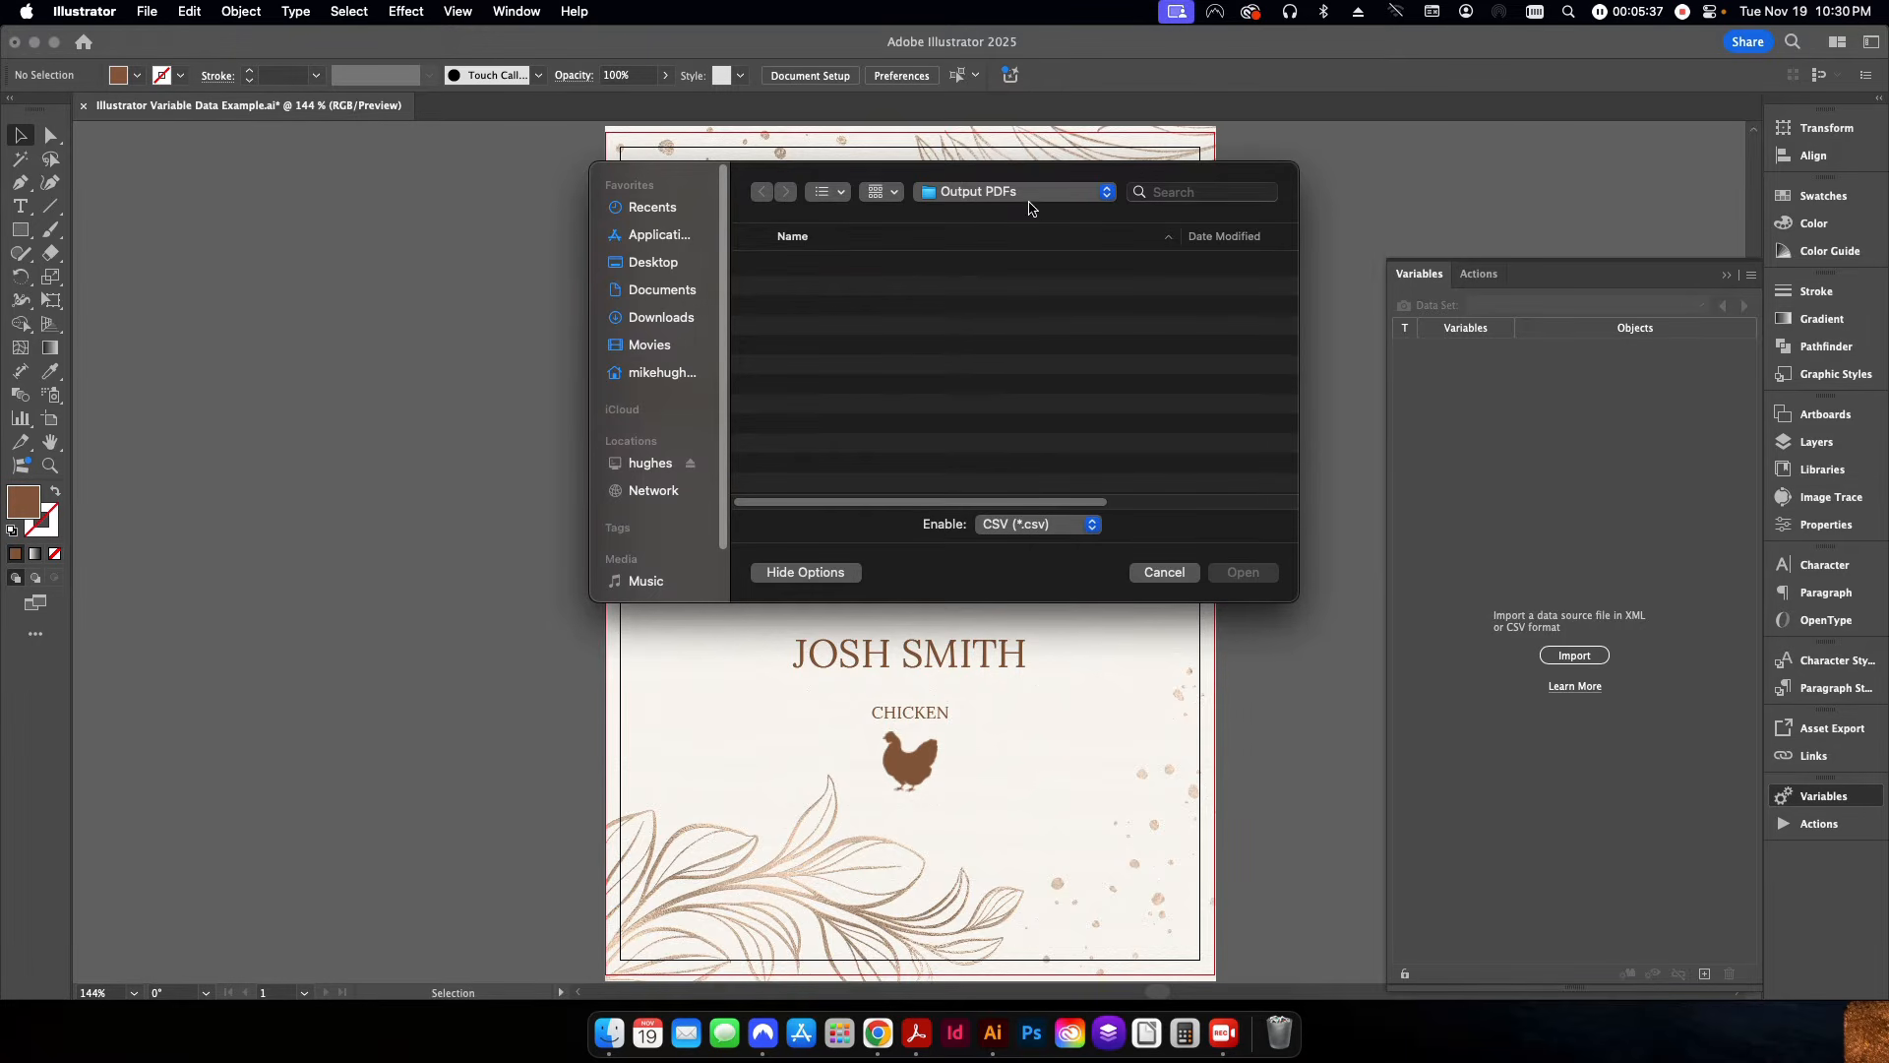
{"action": "left_click", "coordinate": [1022, 191]}
{"action": "left_click", "coordinate": [1014, 215]}
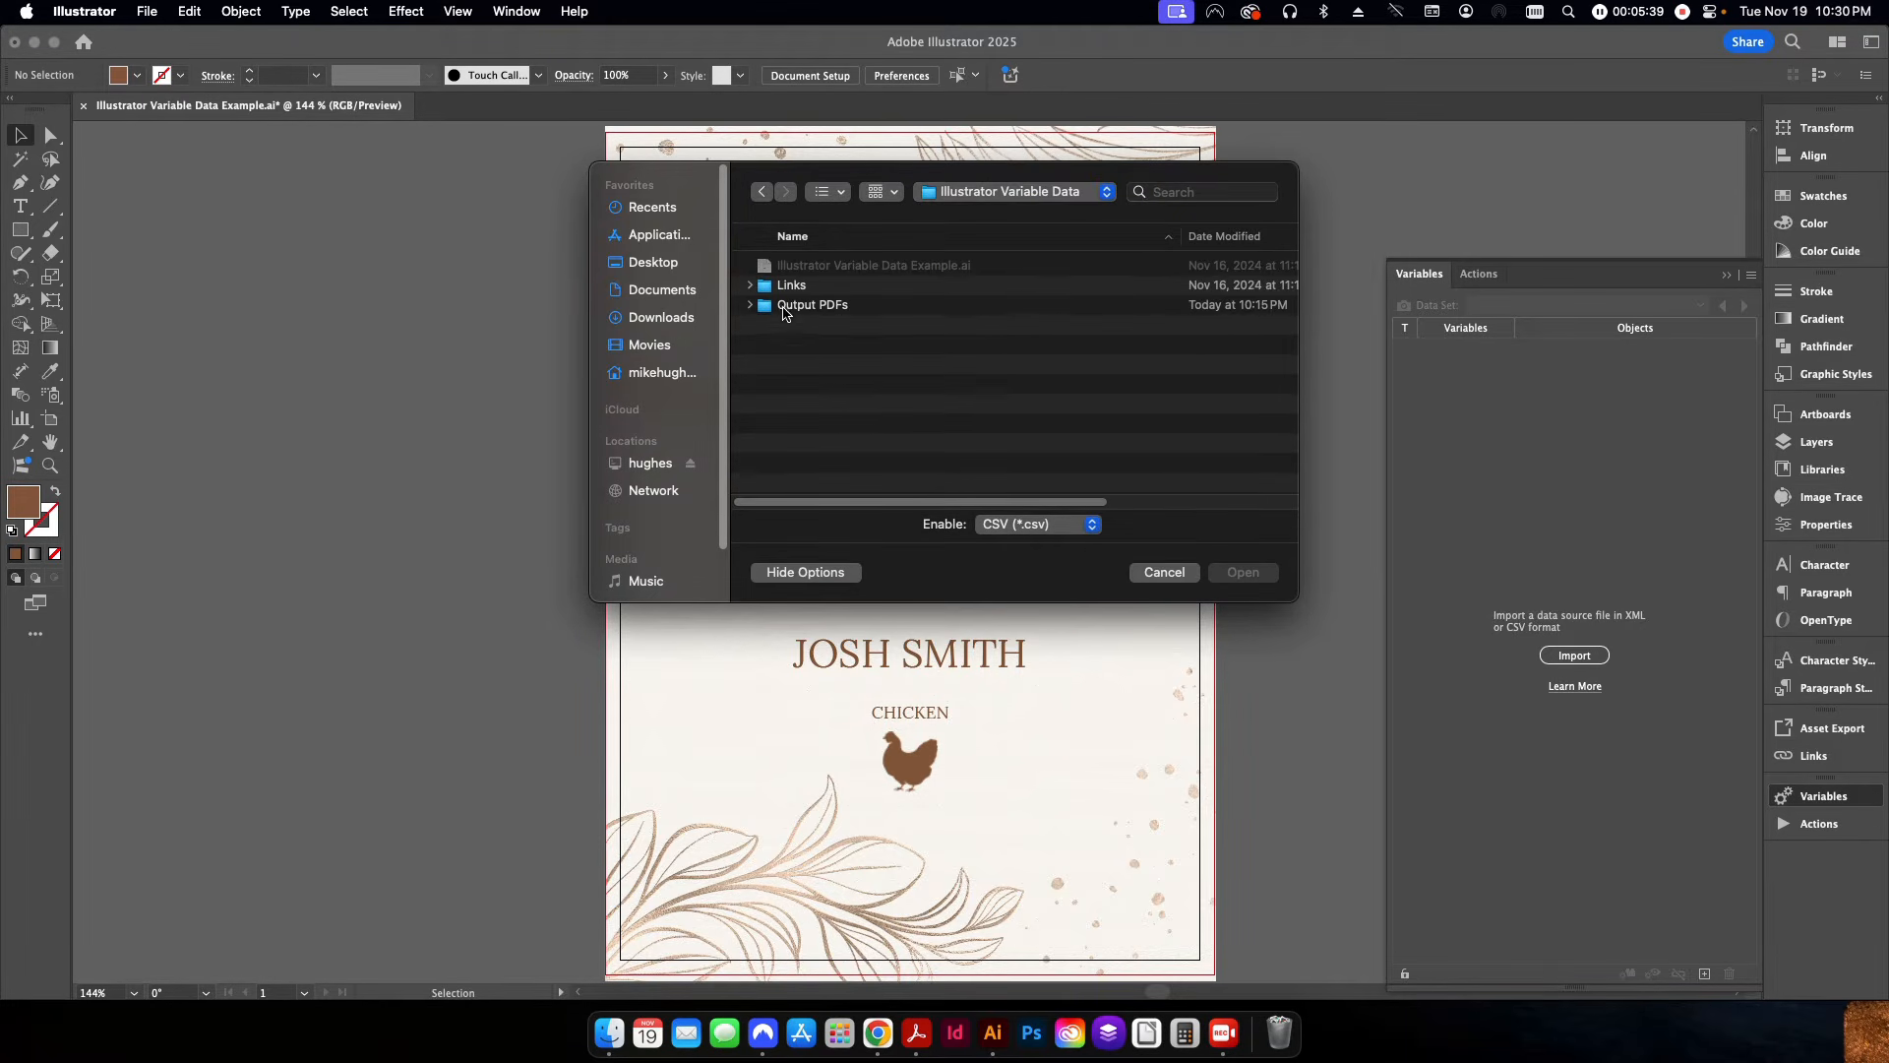
{"action": "double_click", "coordinate": [792, 286]}
{"action": "left_click", "coordinate": [809, 305]}
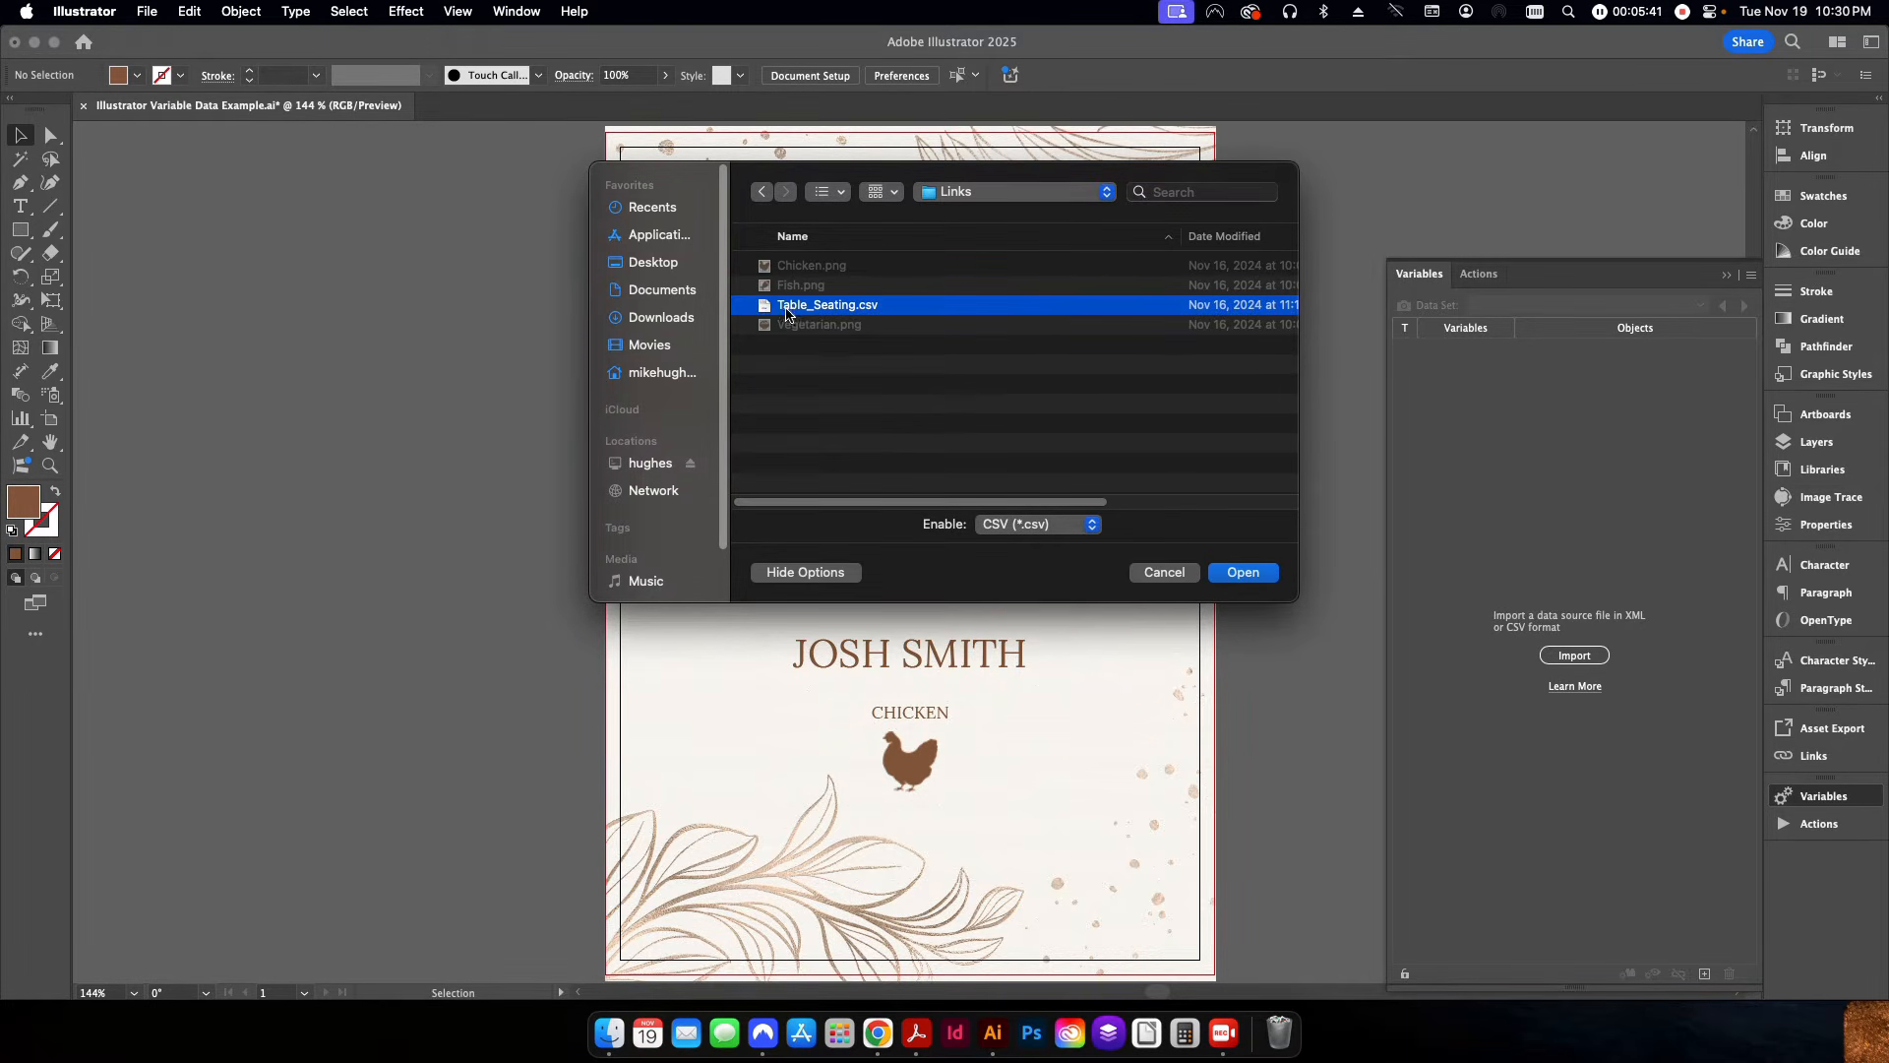
{"action": "left_click", "coordinate": [1231, 581]}
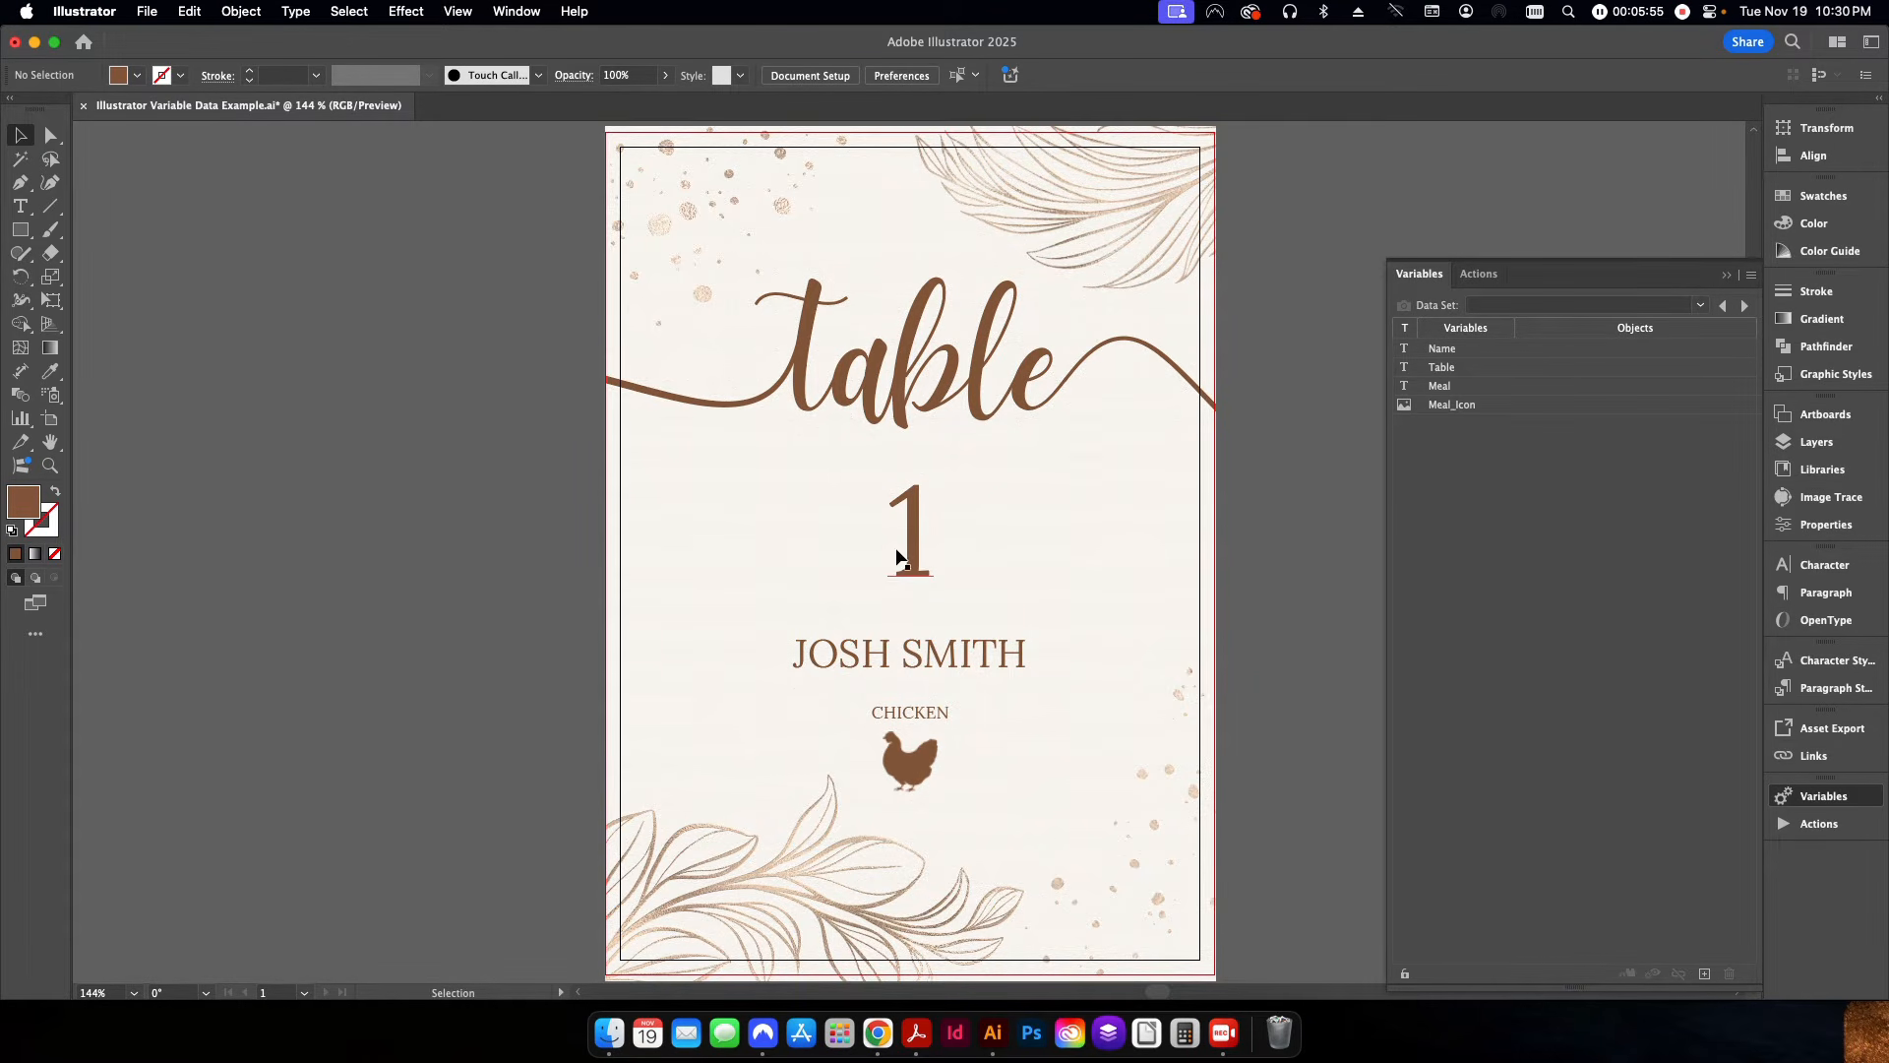
Make the large table number text dynamic by binding it to the Table variable.
{"action": "left_click", "coordinate": [901, 559]}
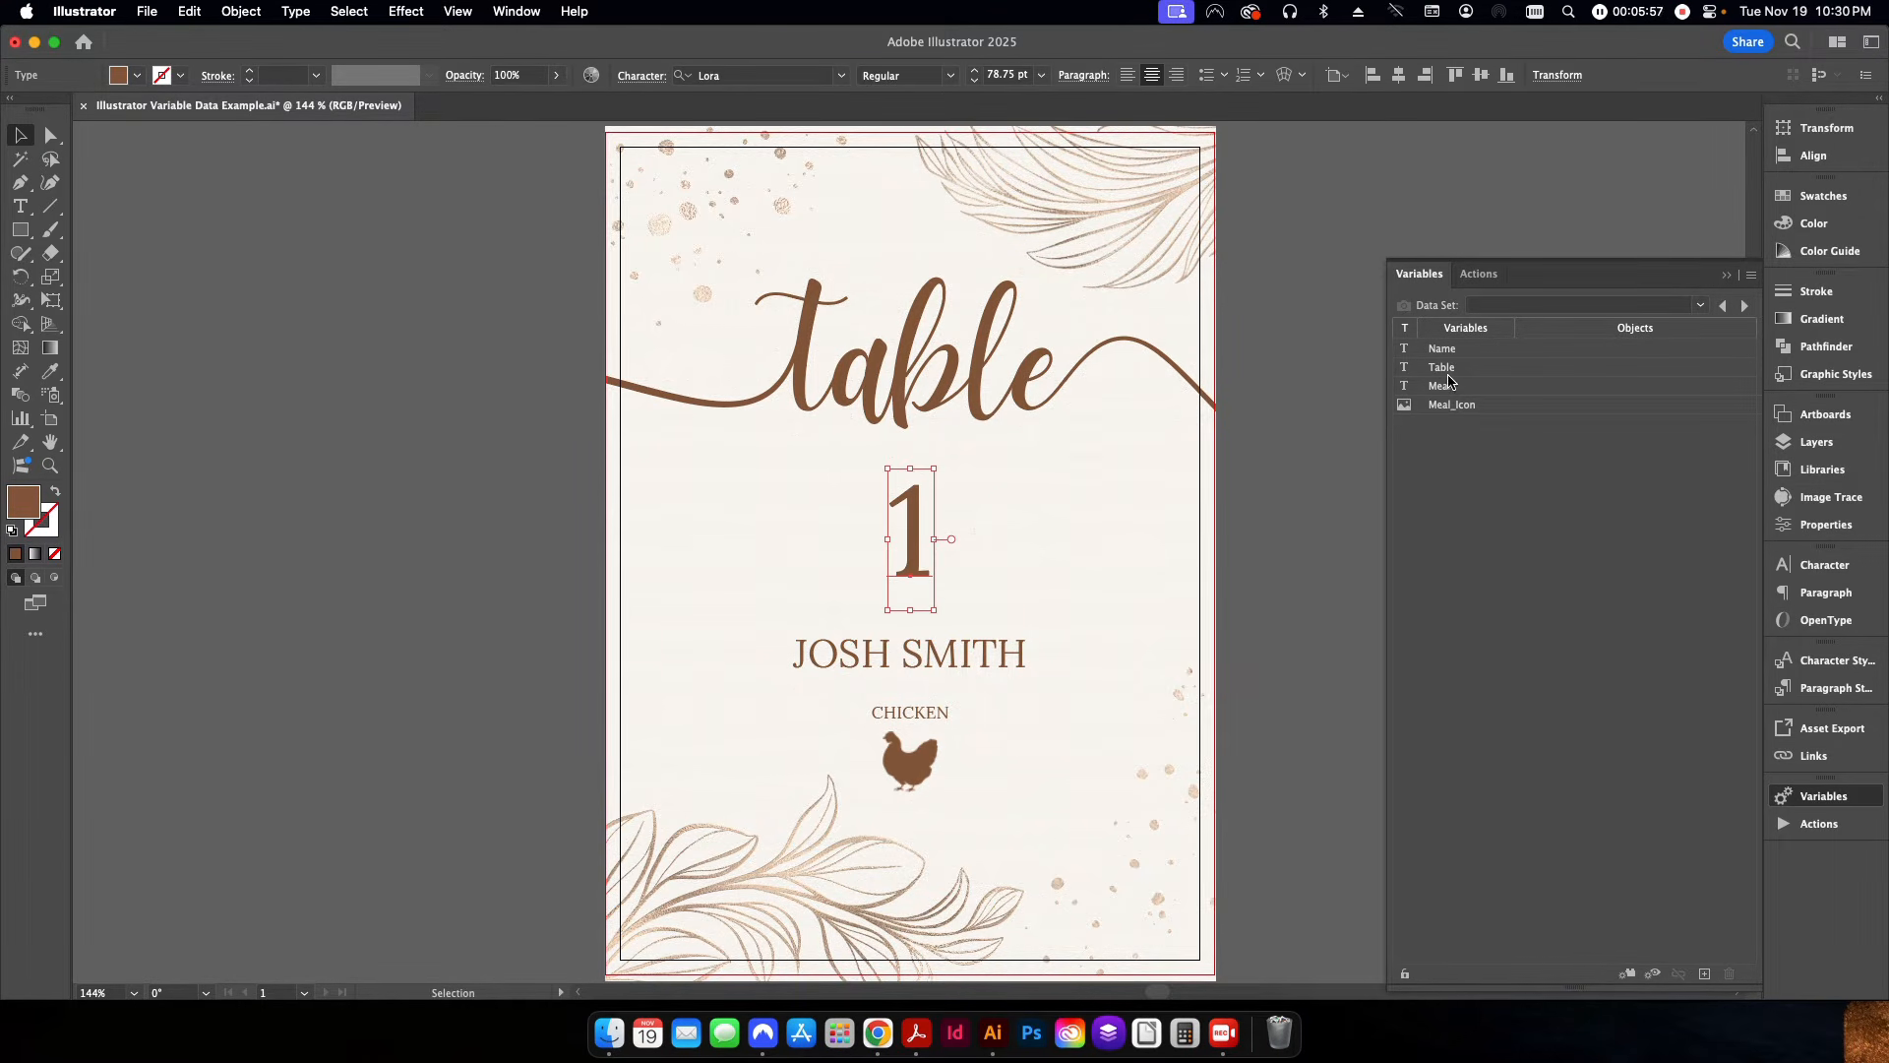
{"action": "left_click", "coordinate": [1443, 368]}
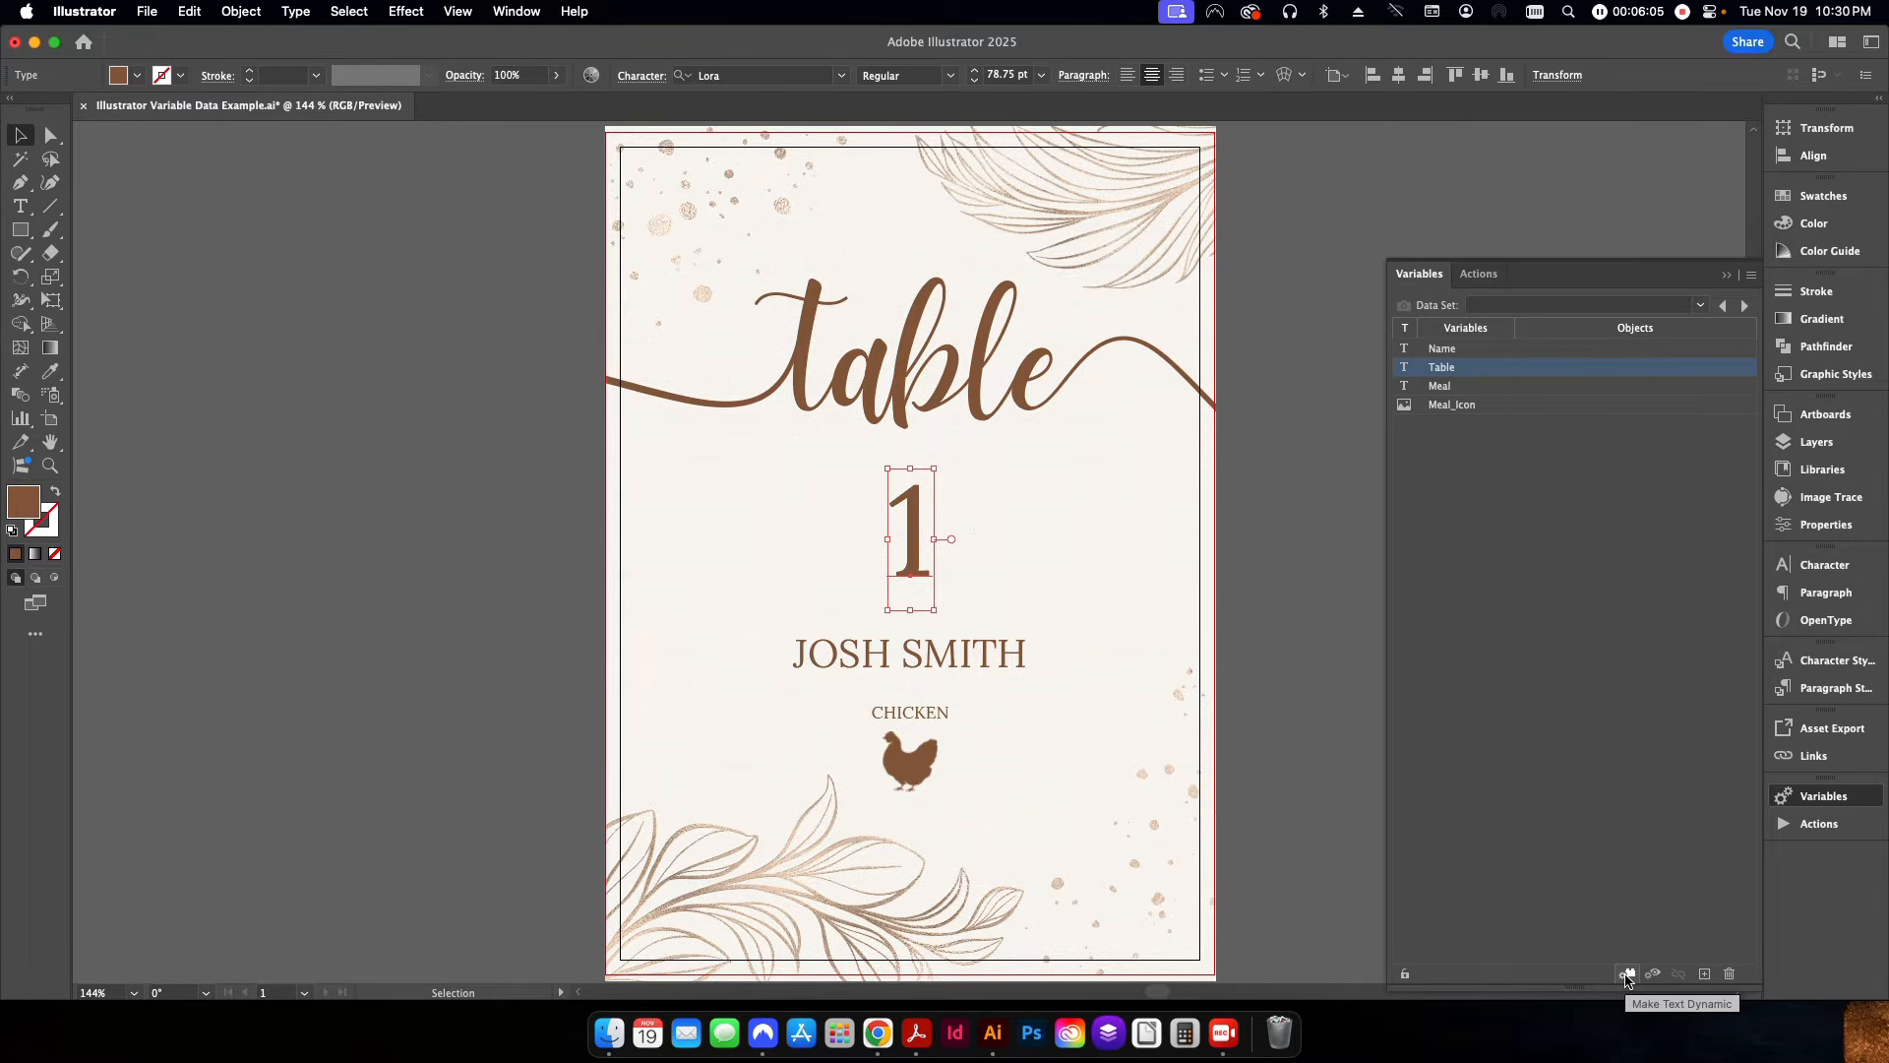
{"action": "left_click", "coordinate": [1628, 974]}
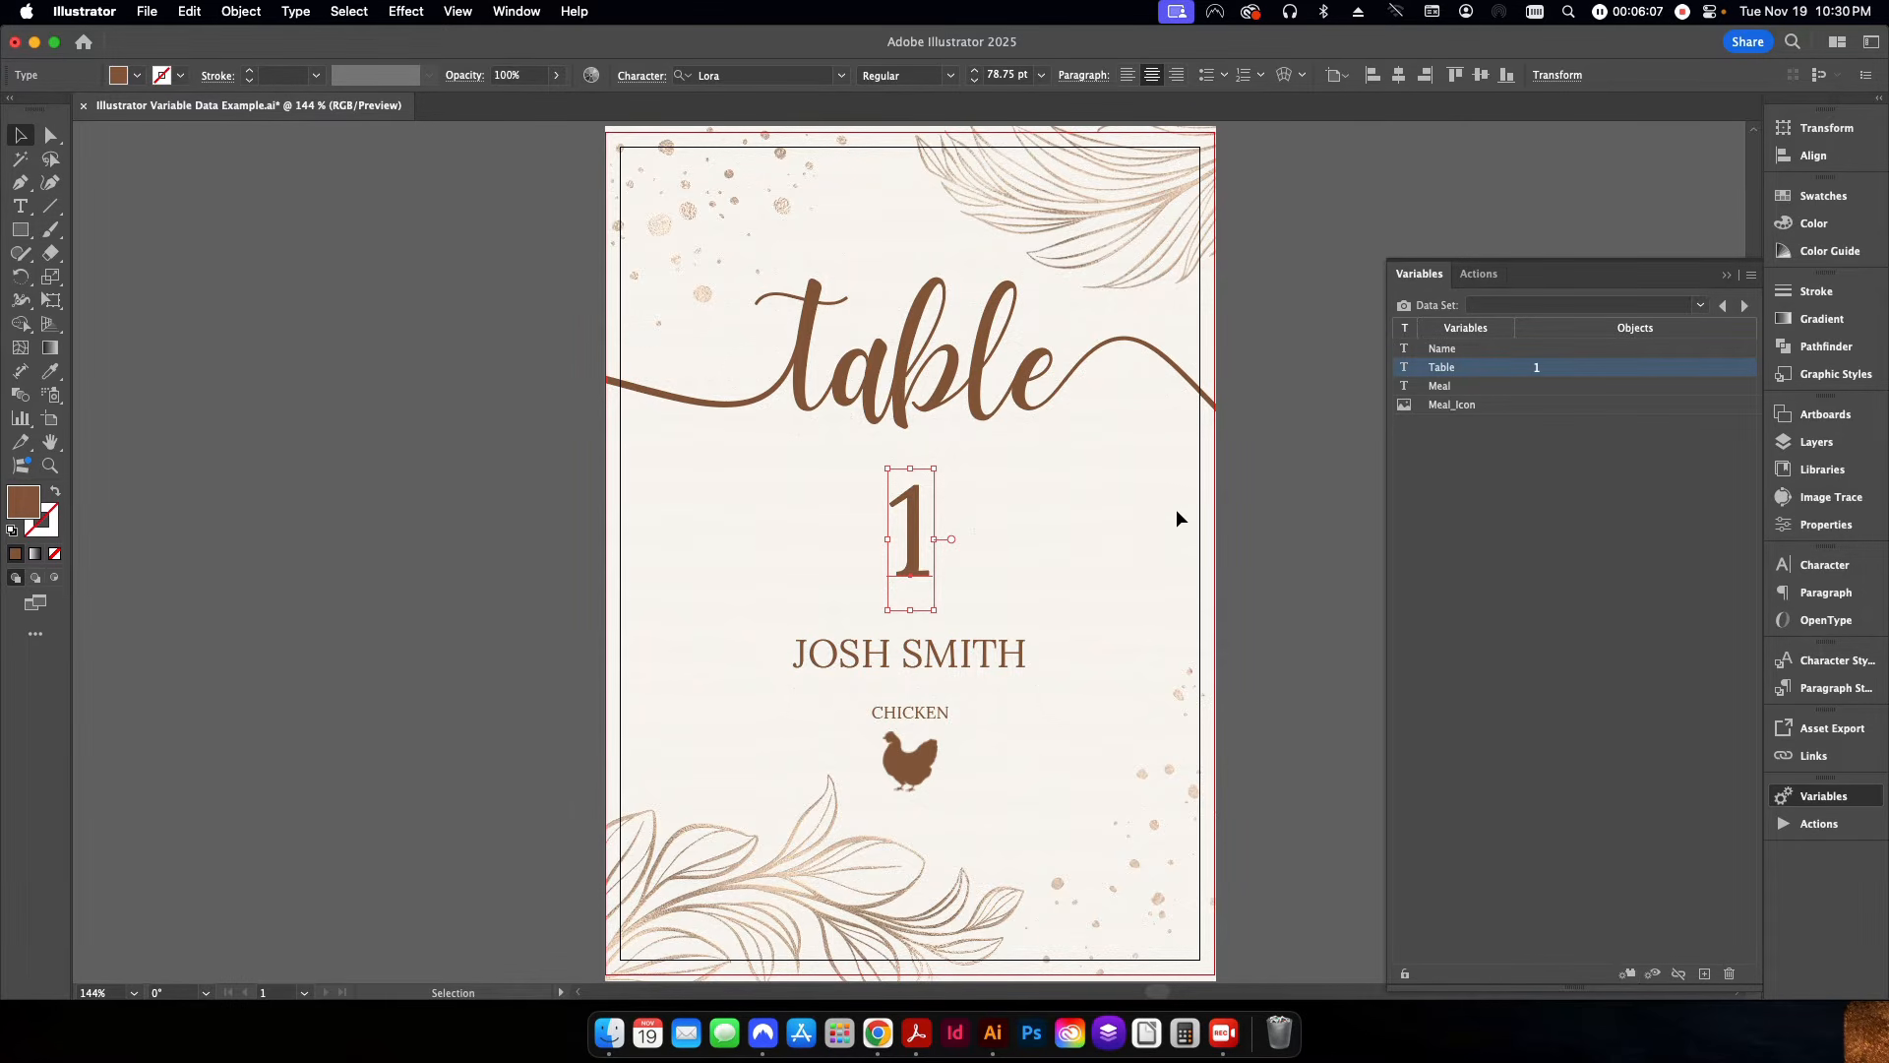
{"action": "left_click", "coordinate": [1260, 556]}
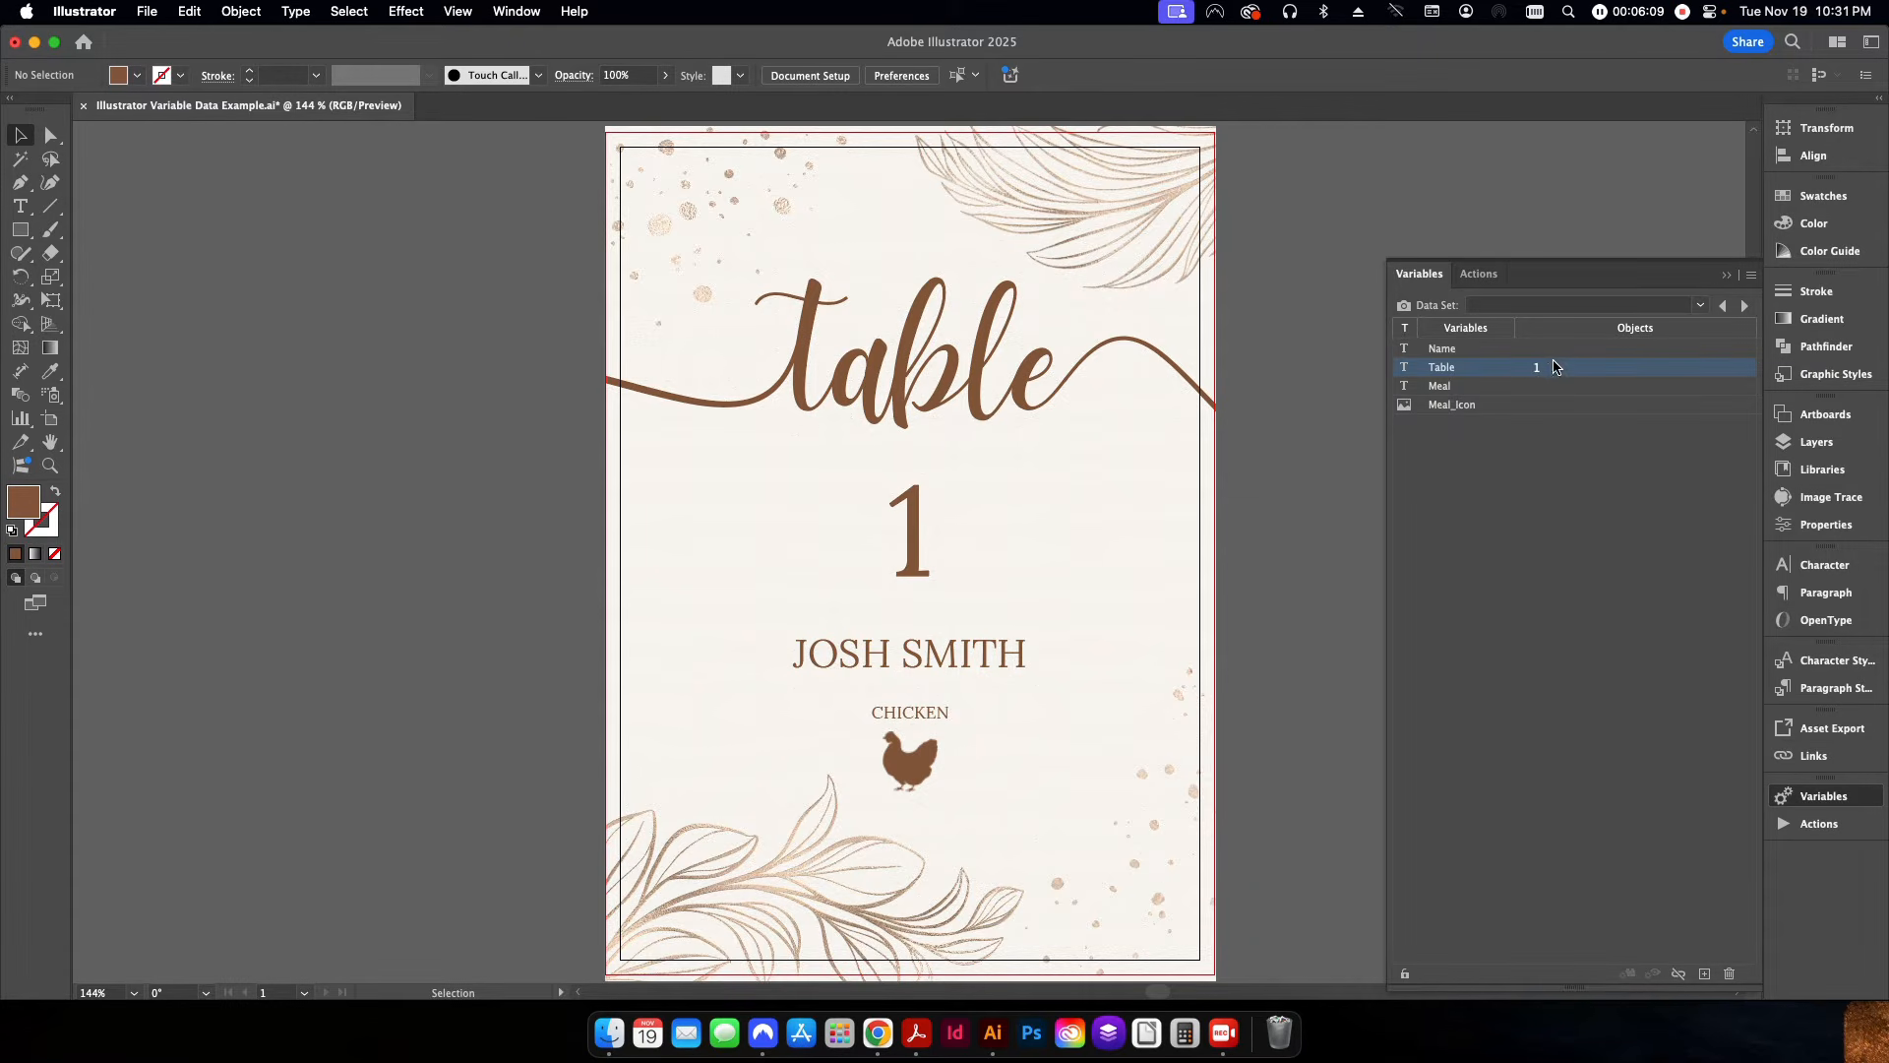
Make the guest name text below the table number dynamic by binding it to the Name variable.
{"action": "left_click", "coordinate": [915, 662]}
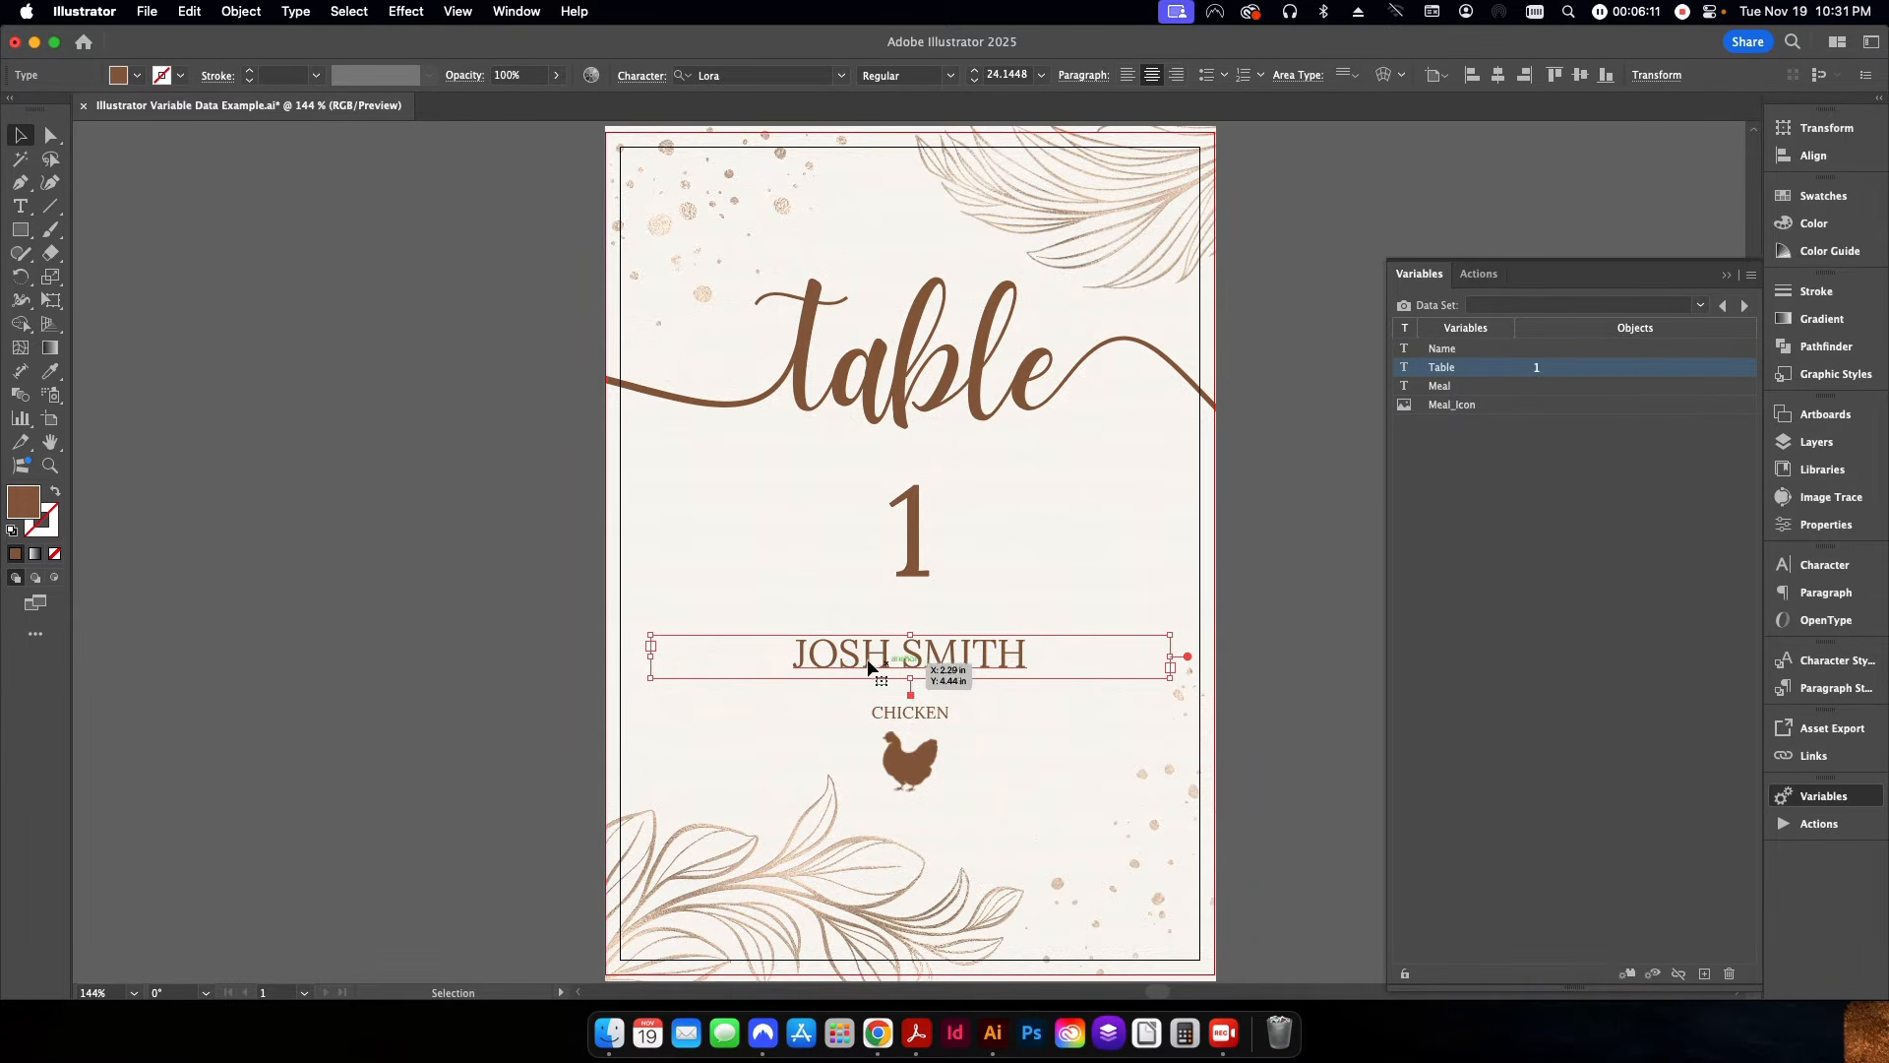
{"action": "left_click", "coordinate": [1443, 354]}
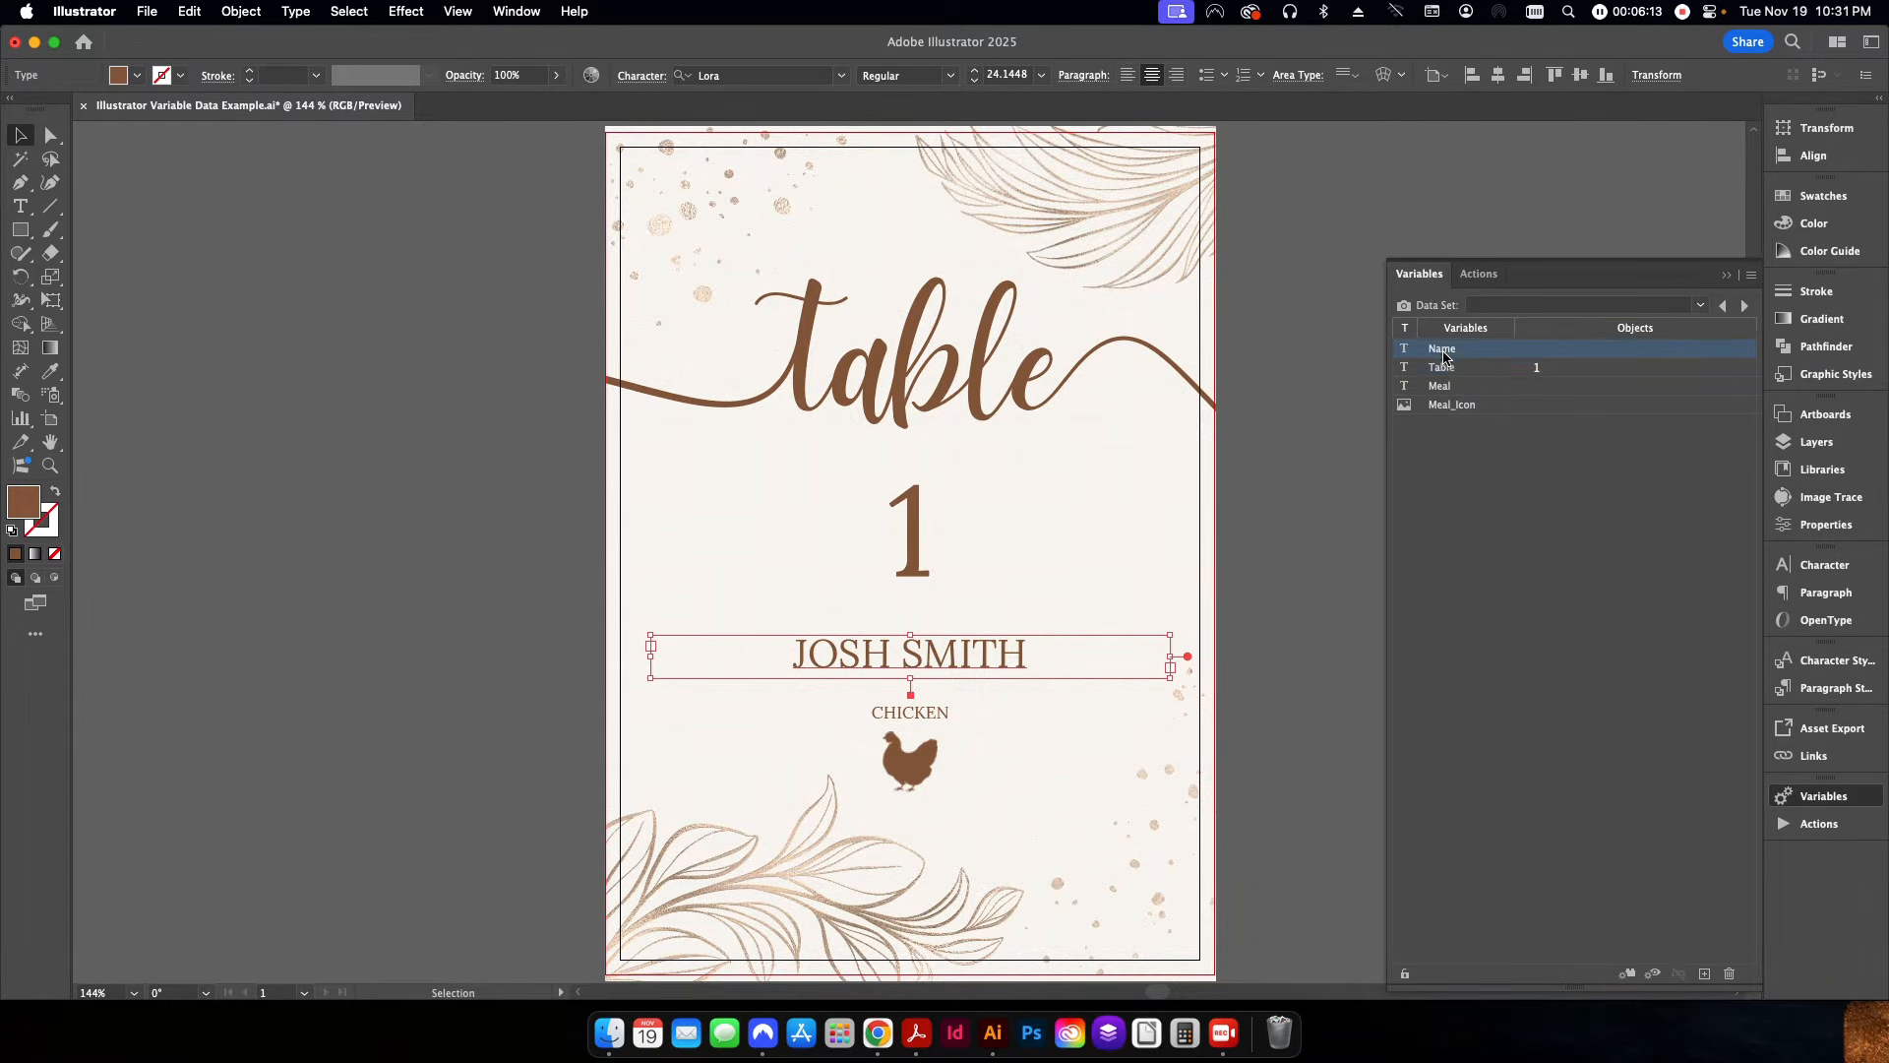
{"action": "left_click", "coordinate": [1629, 973]}
{"action": "left_click", "coordinate": [1092, 706]}
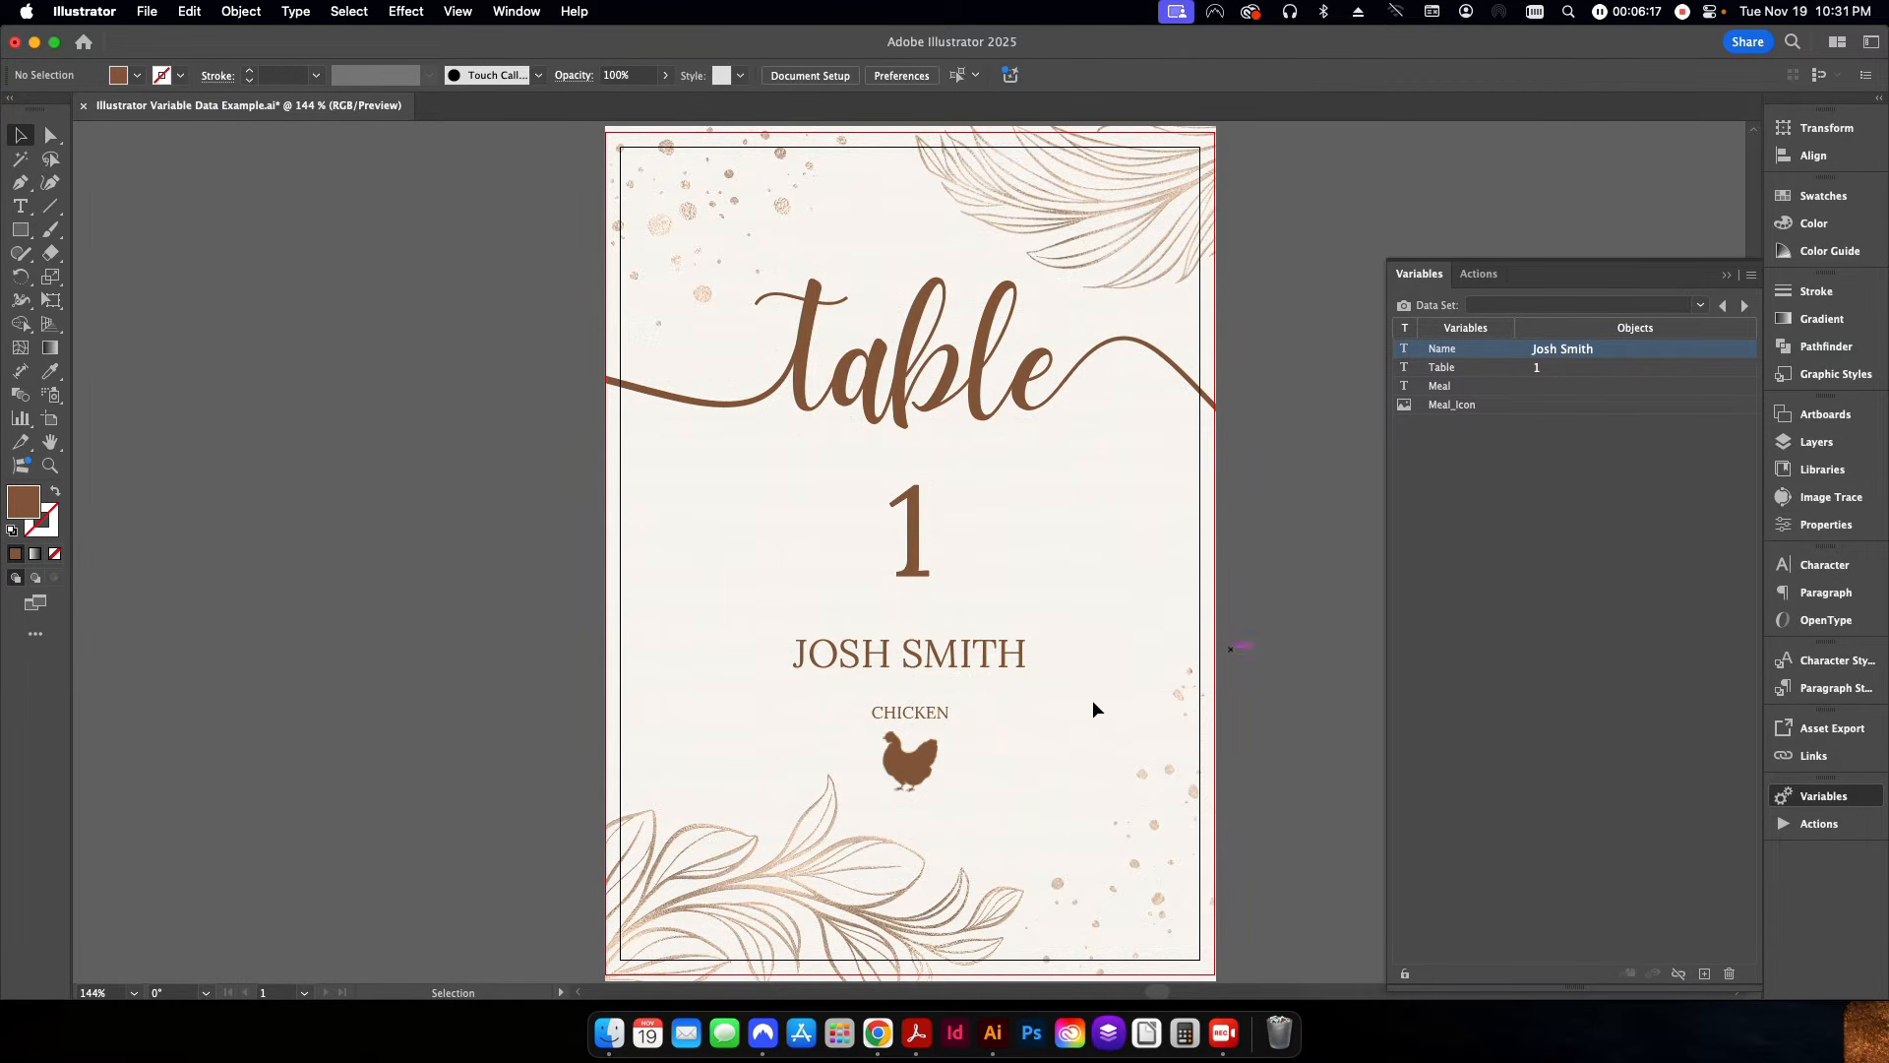
Make the meal text under the guest's name dynamic by binding it to the Meal variable.
{"action": "left_click", "coordinate": [935, 712]}
{"action": "left_click", "coordinate": [1441, 387]}
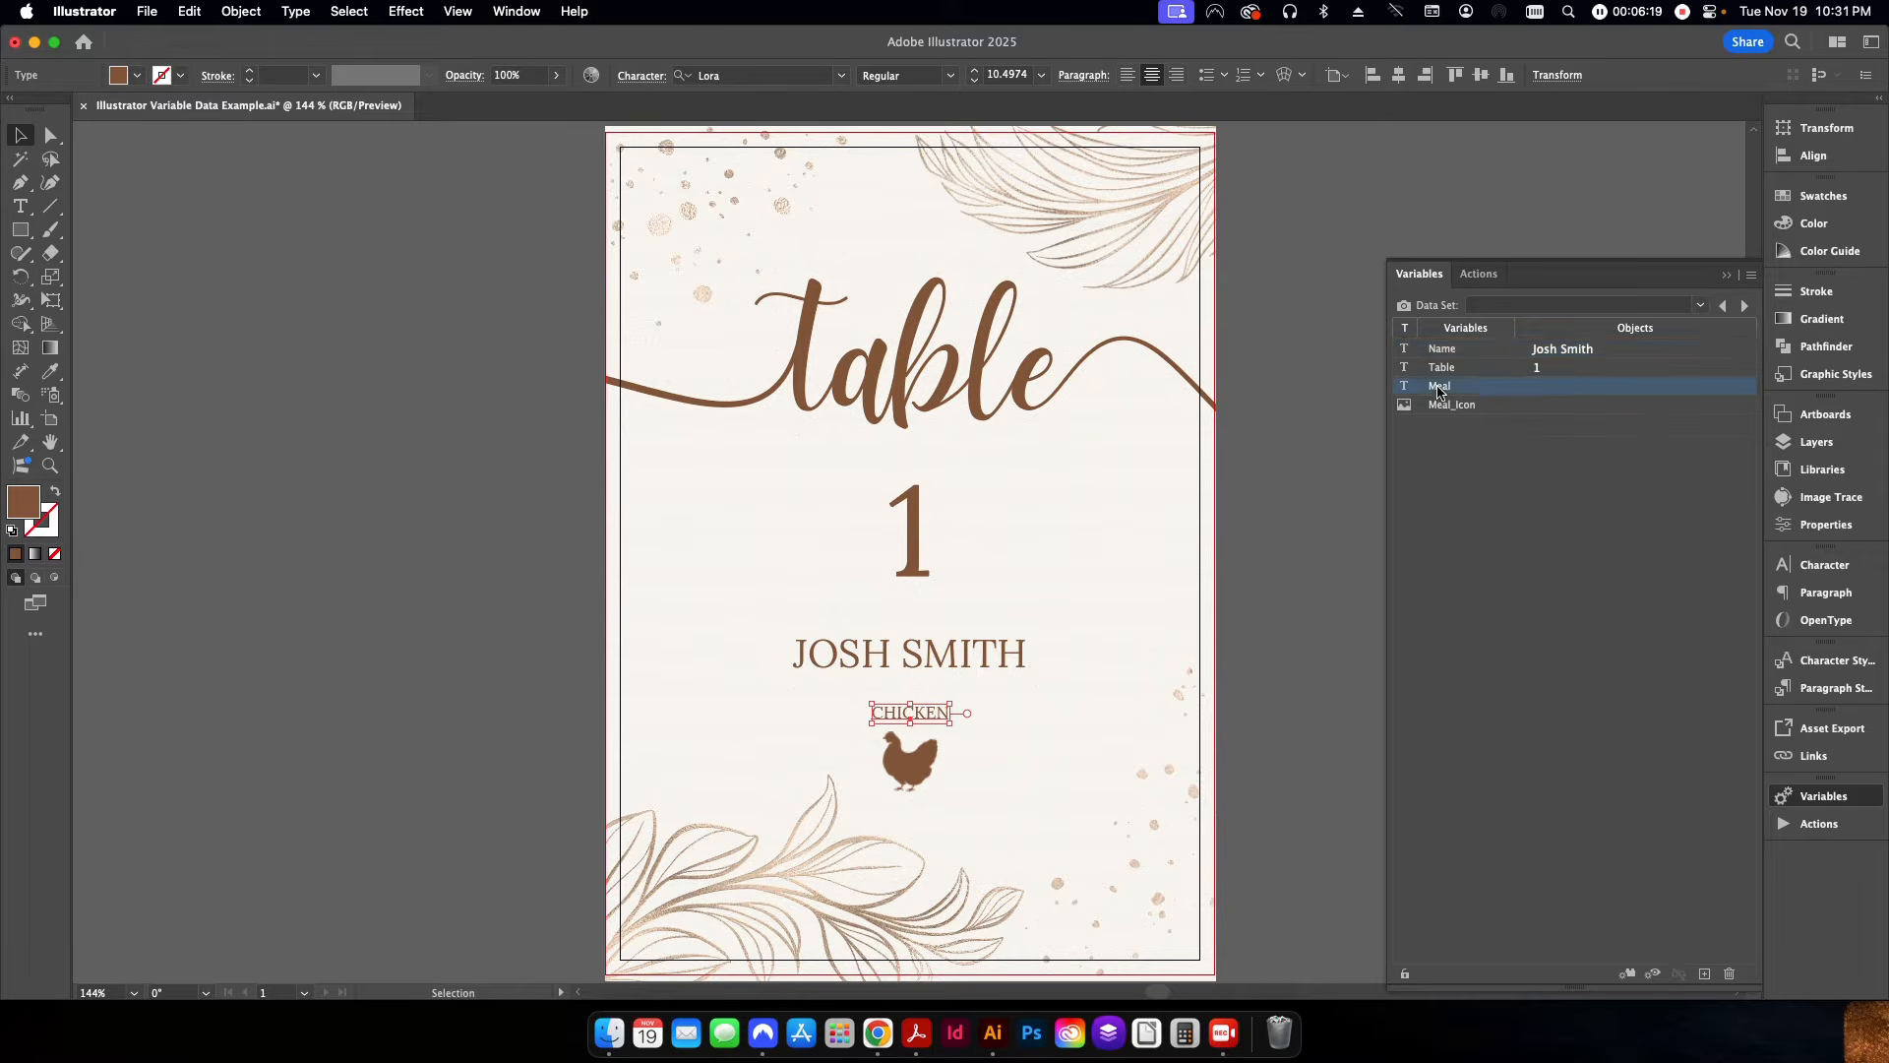
{"action": "left_click", "coordinate": [1628, 975]}
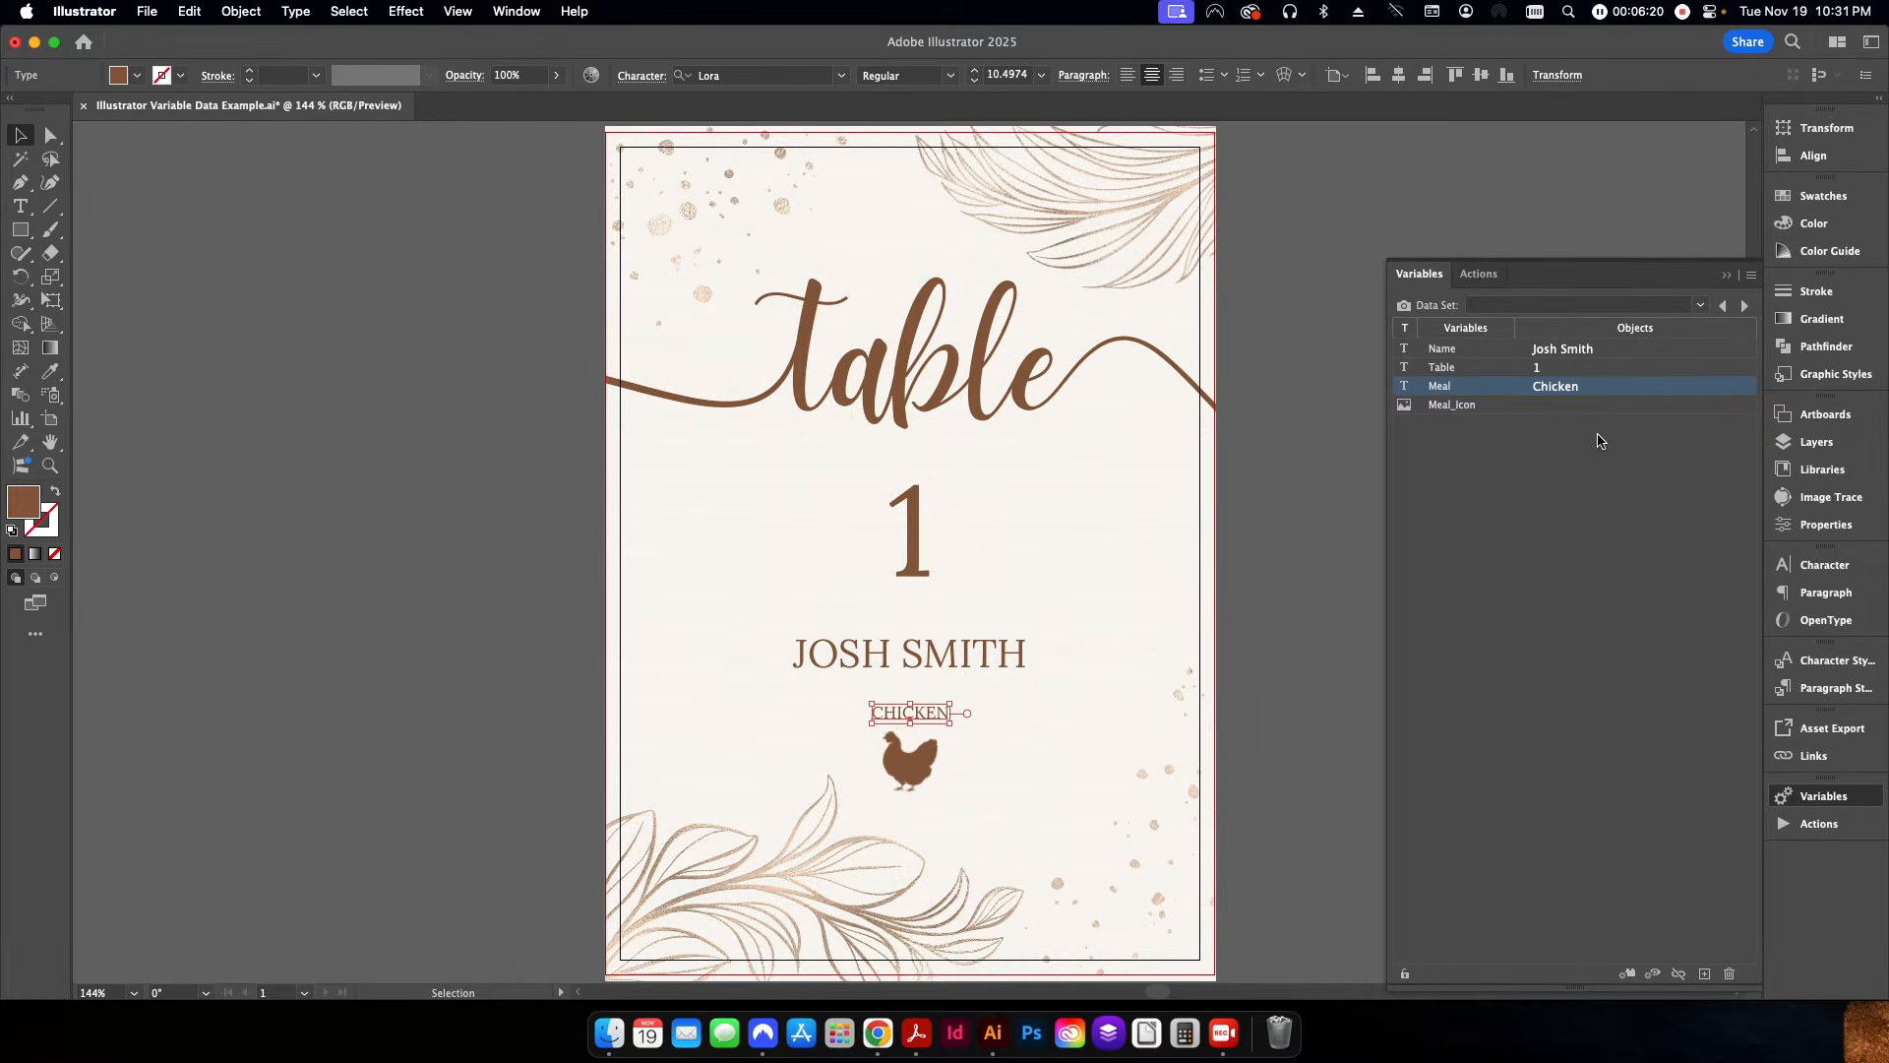
{"action": "left_click", "coordinate": [1316, 552]}
Bind the linked chicken image at the foot of the card to the Meal_Icon variable.
{"action": "left_click", "coordinate": [910, 759]}
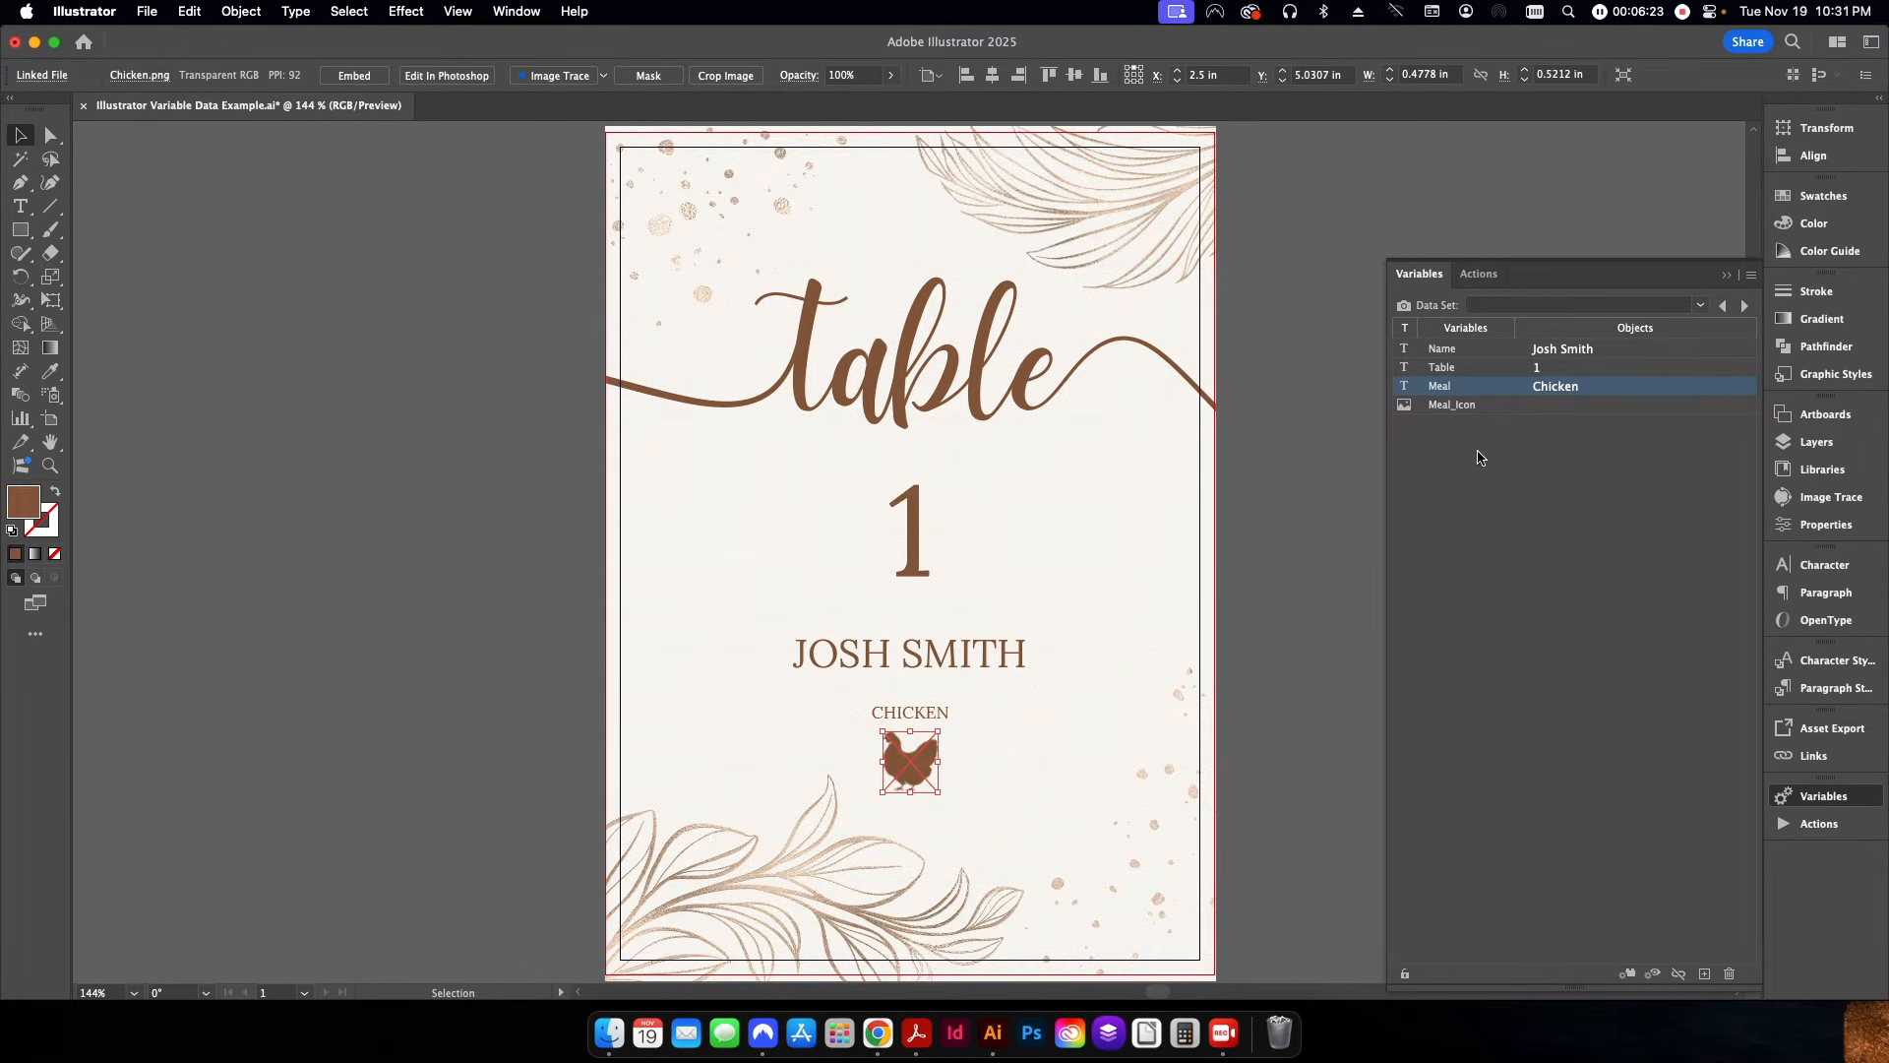
{"action": "left_click", "coordinate": [1476, 408]}
{"action": "left_click", "coordinate": [1628, 974]}
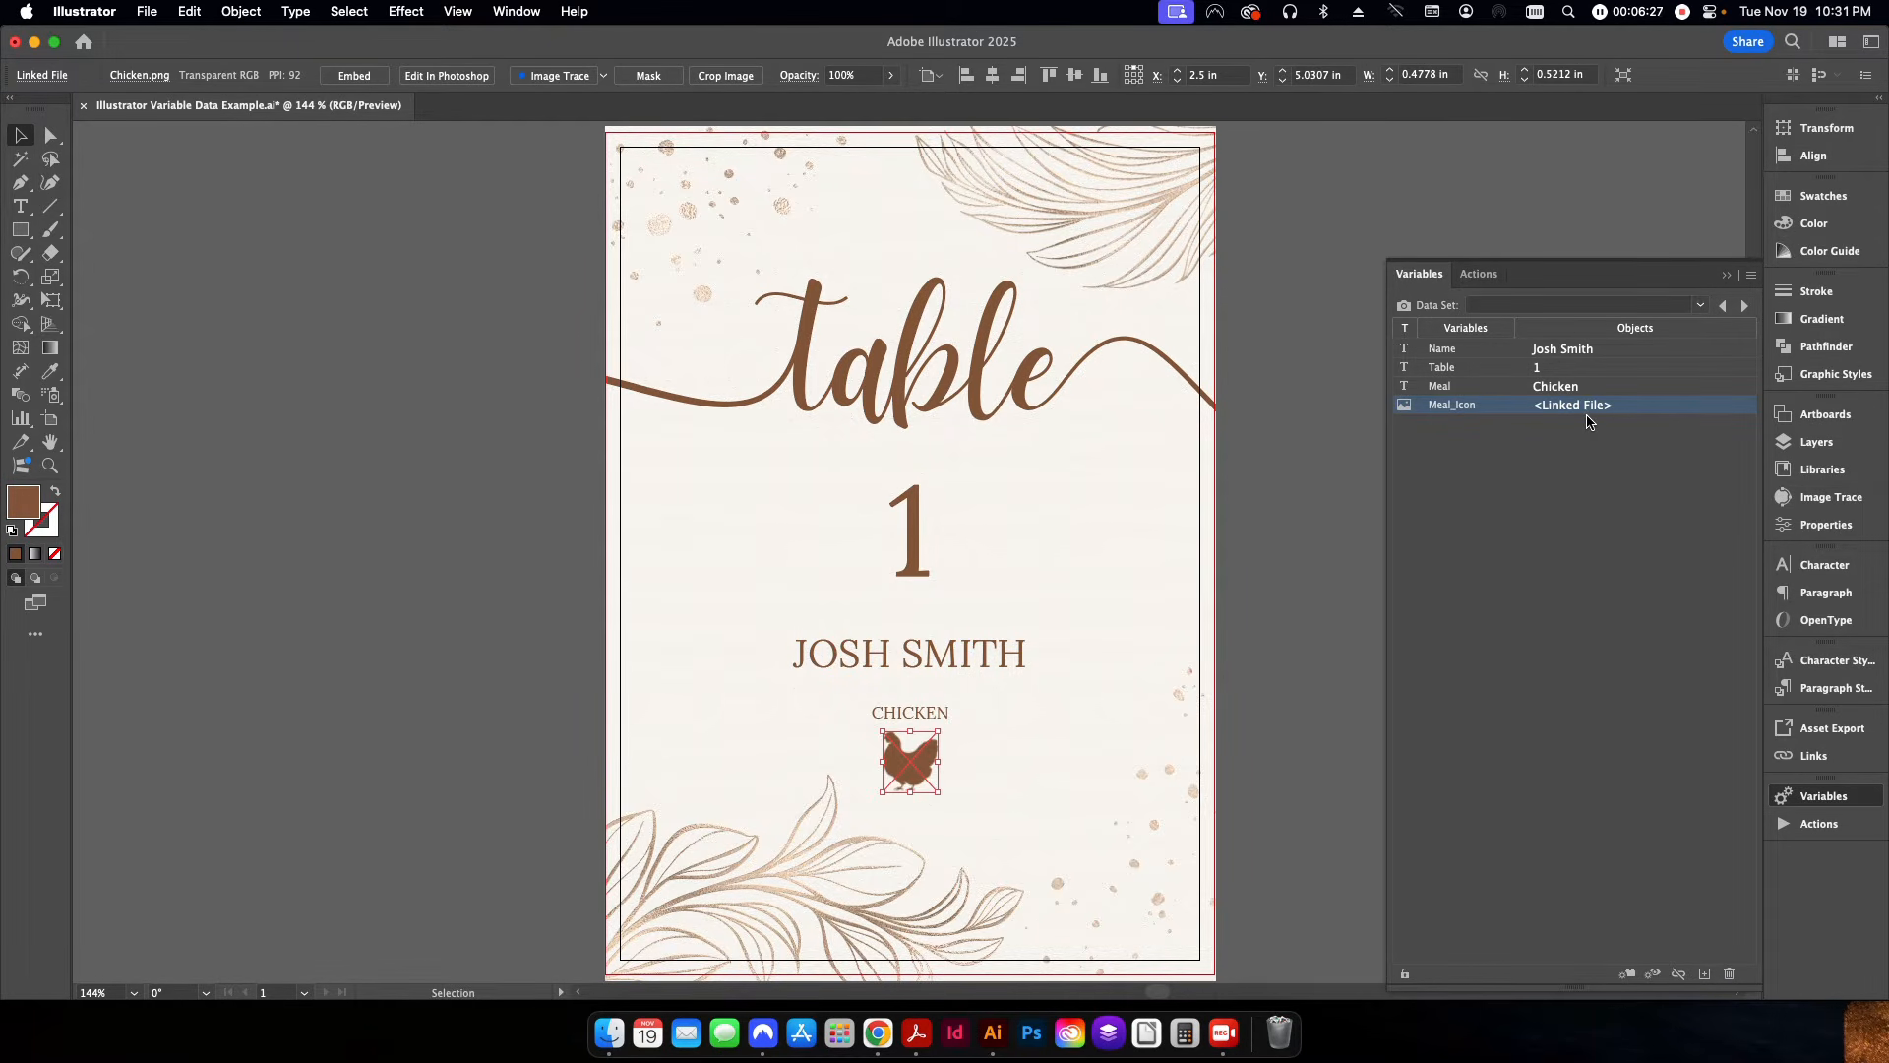
{"action": "left_click", "coordinate": [1300, 551]}
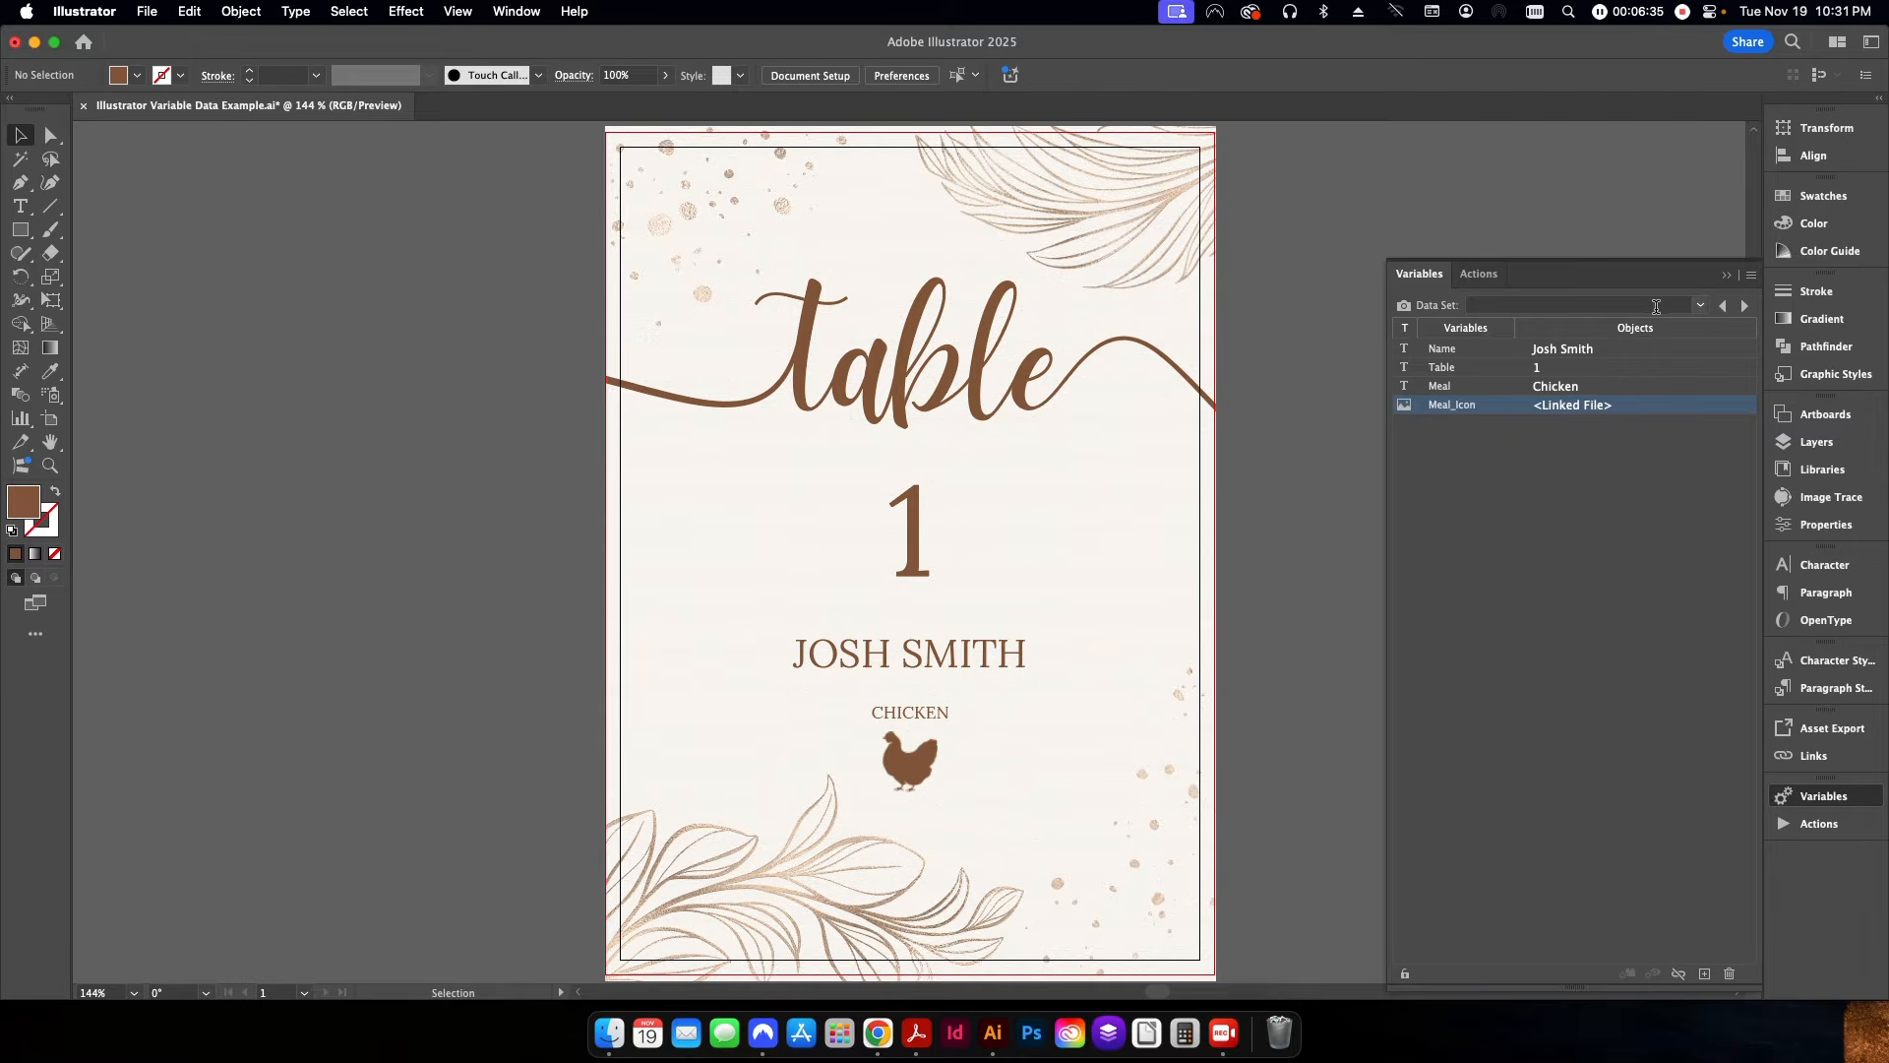
Check the list of imported data sets against the guest rows in the Table Seating spreadsheet, ending back in Illustrator.
{"action": "left_click", "coordinate": [1701, 307]}
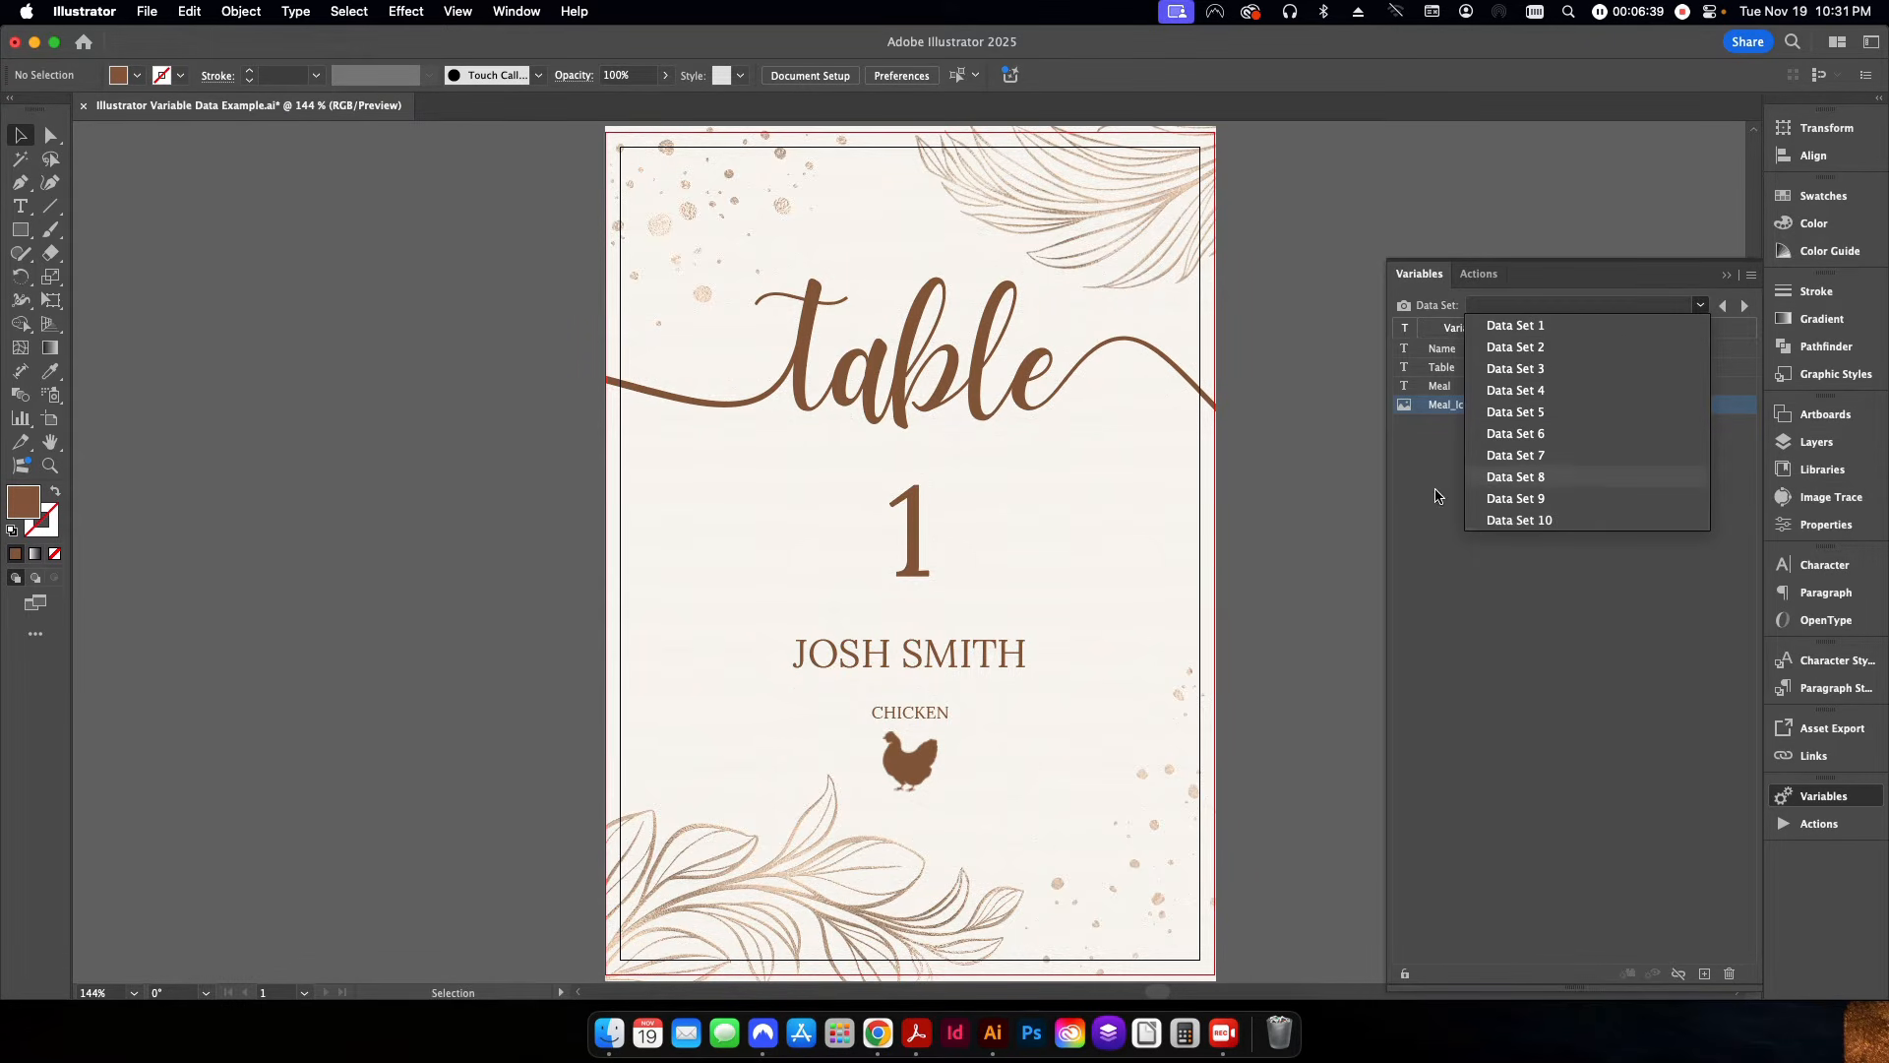
{"action": "left_click", "coordinate": [1316, 517]}
{"action": "left_click", "coordinate": [877, 1047]}
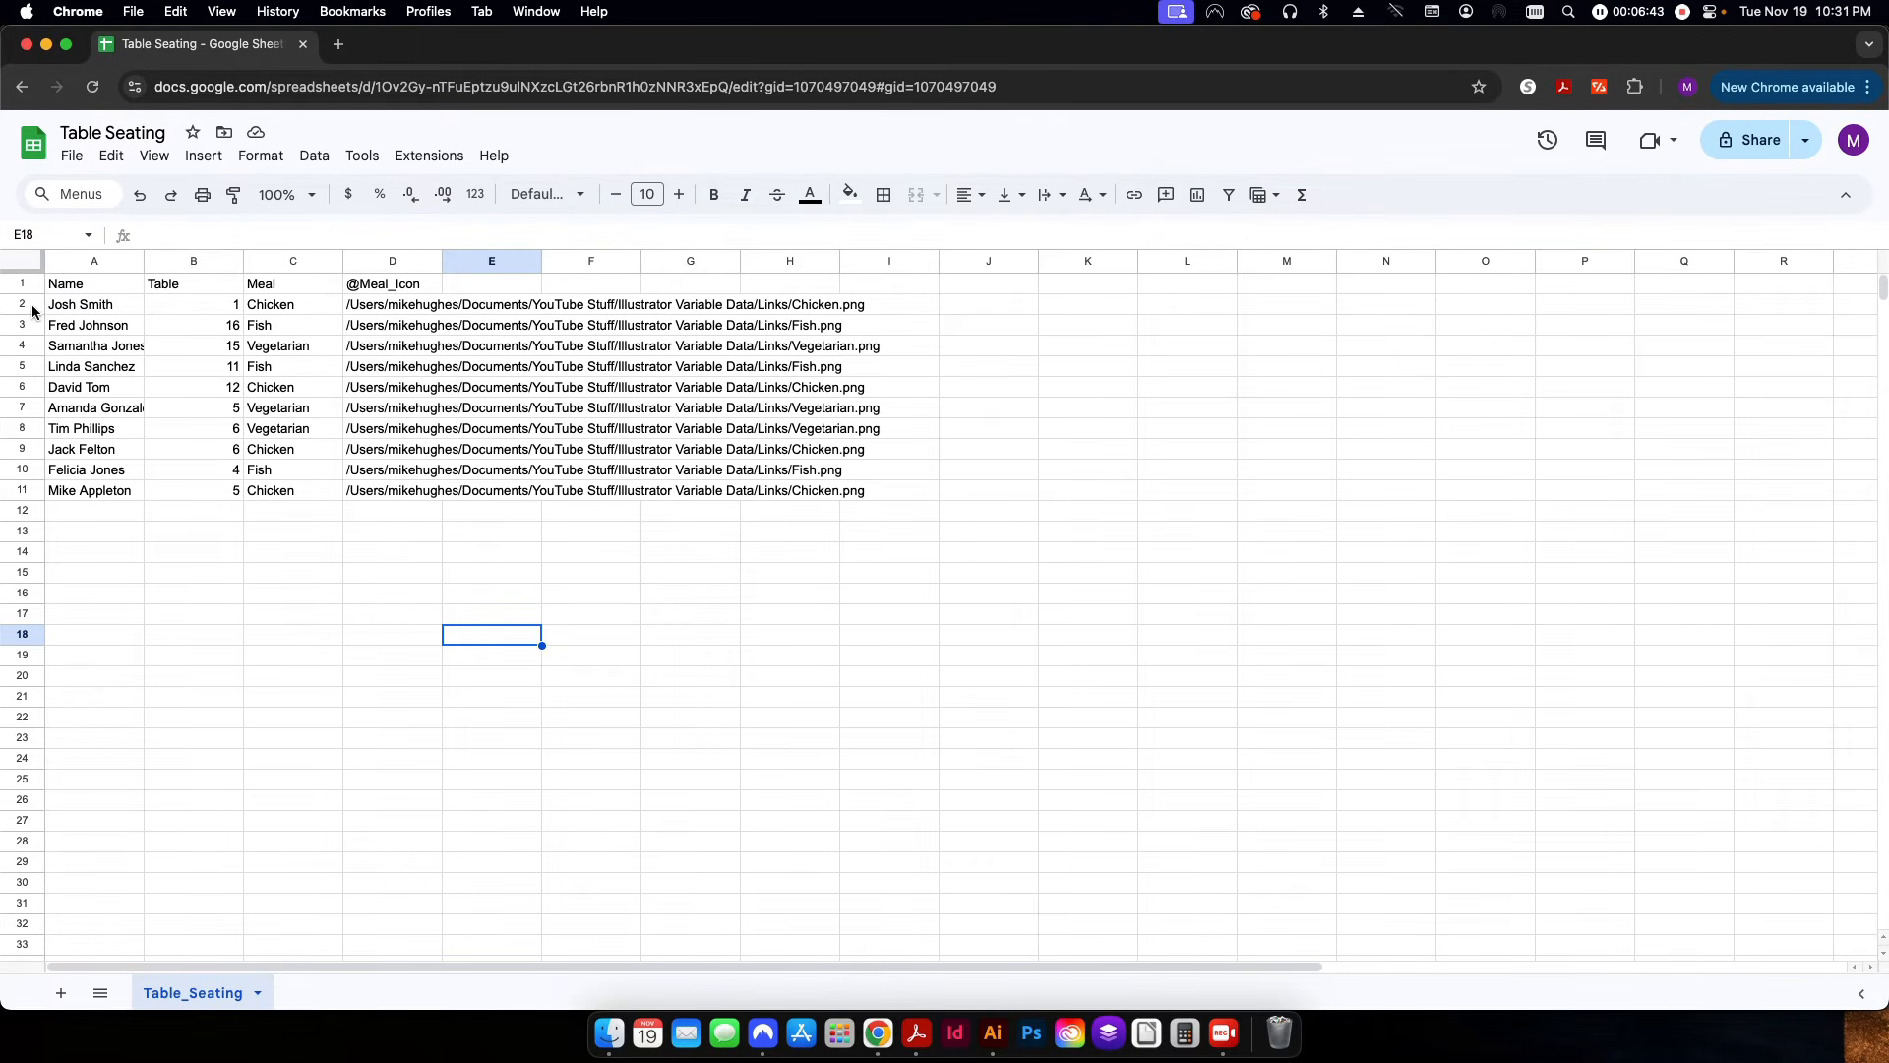
{"action": "left_click", "coordinate": [24, 492]}
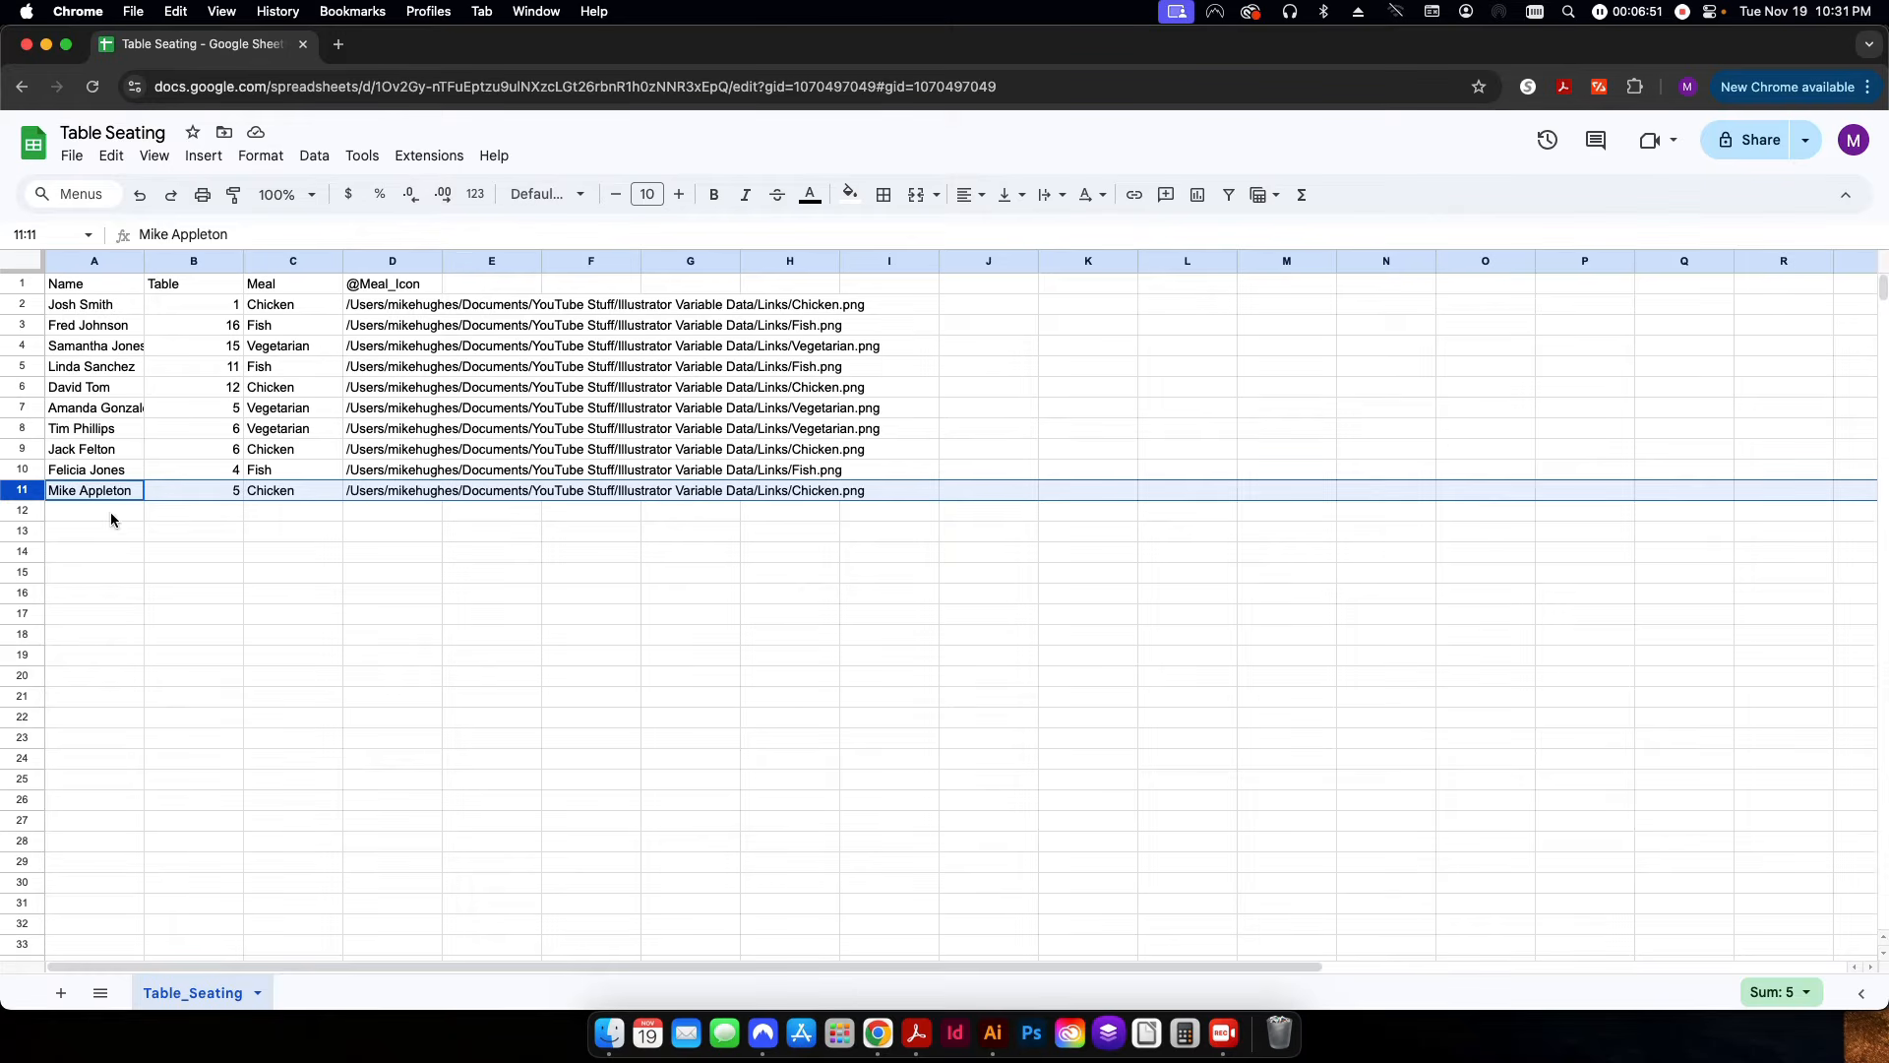
{"action": "key", "text": "super+Tab"}
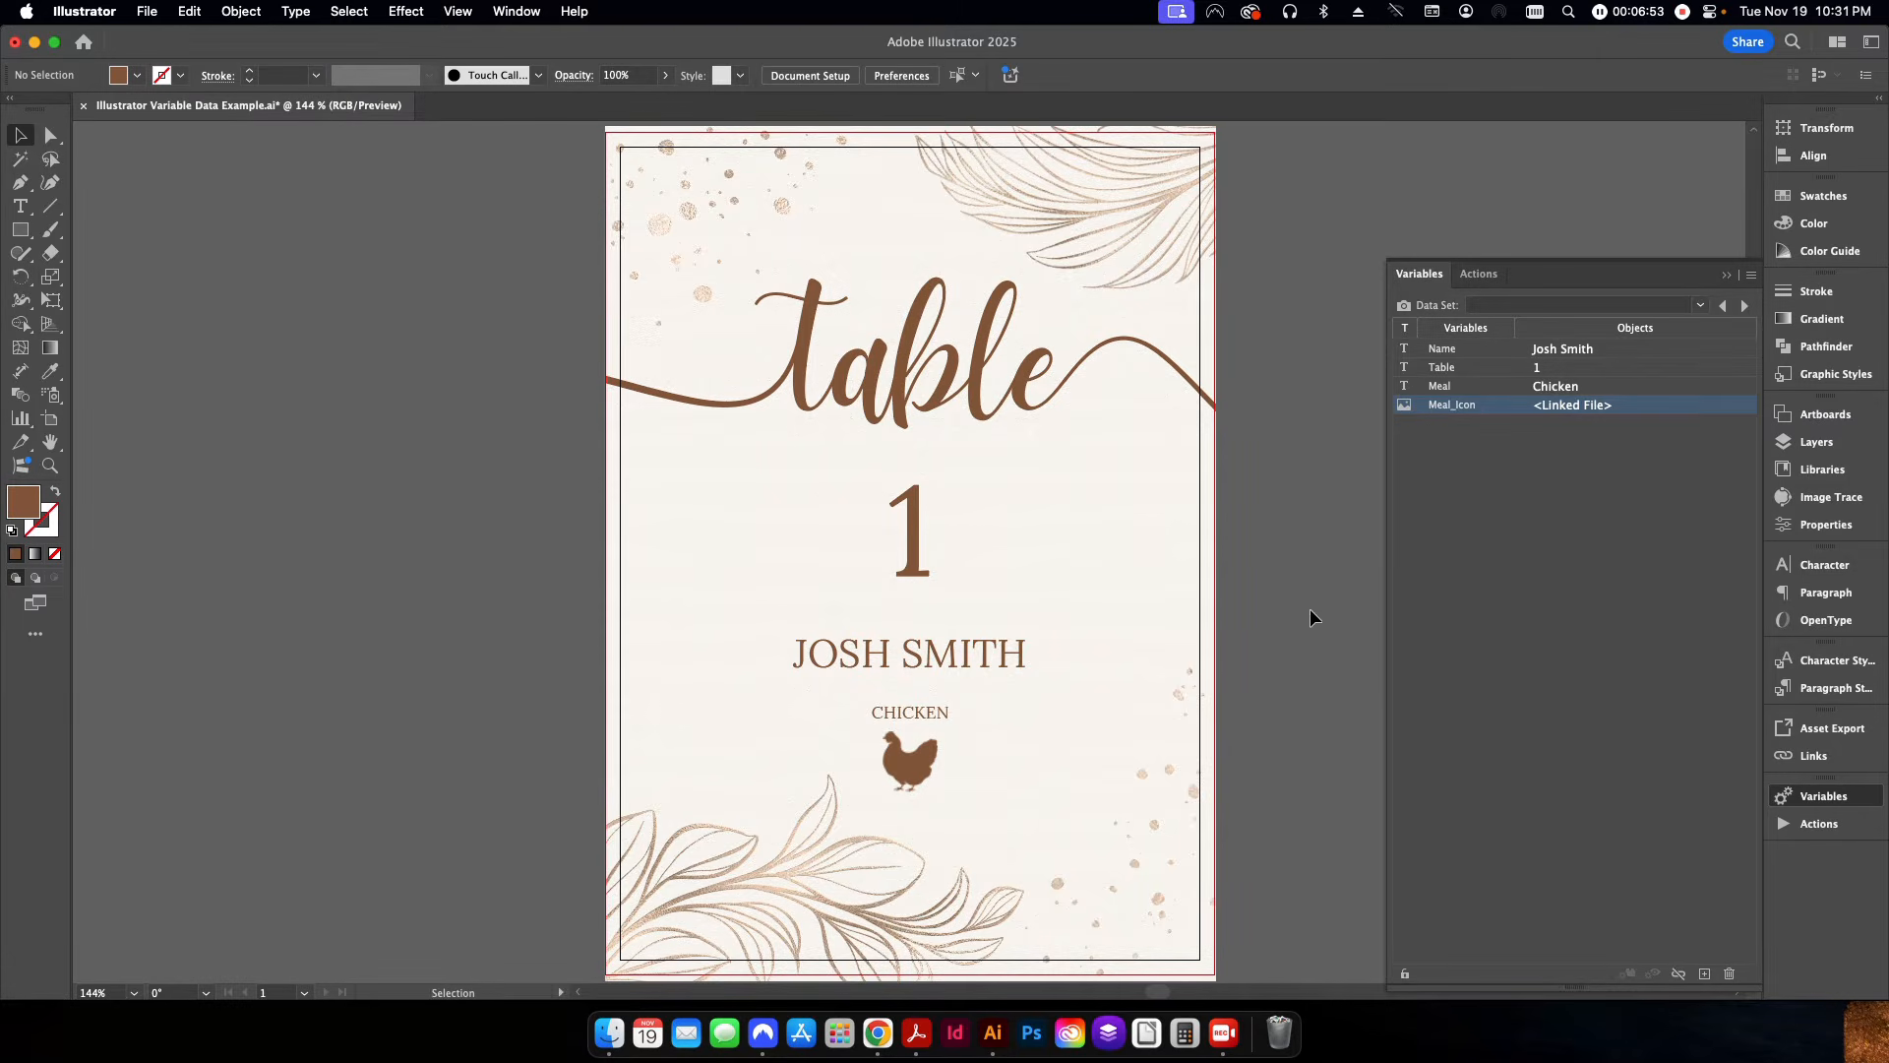
Load Data Set 1 into the seating card.
{"action": "left_click", "coordinate": [1698, 306]}
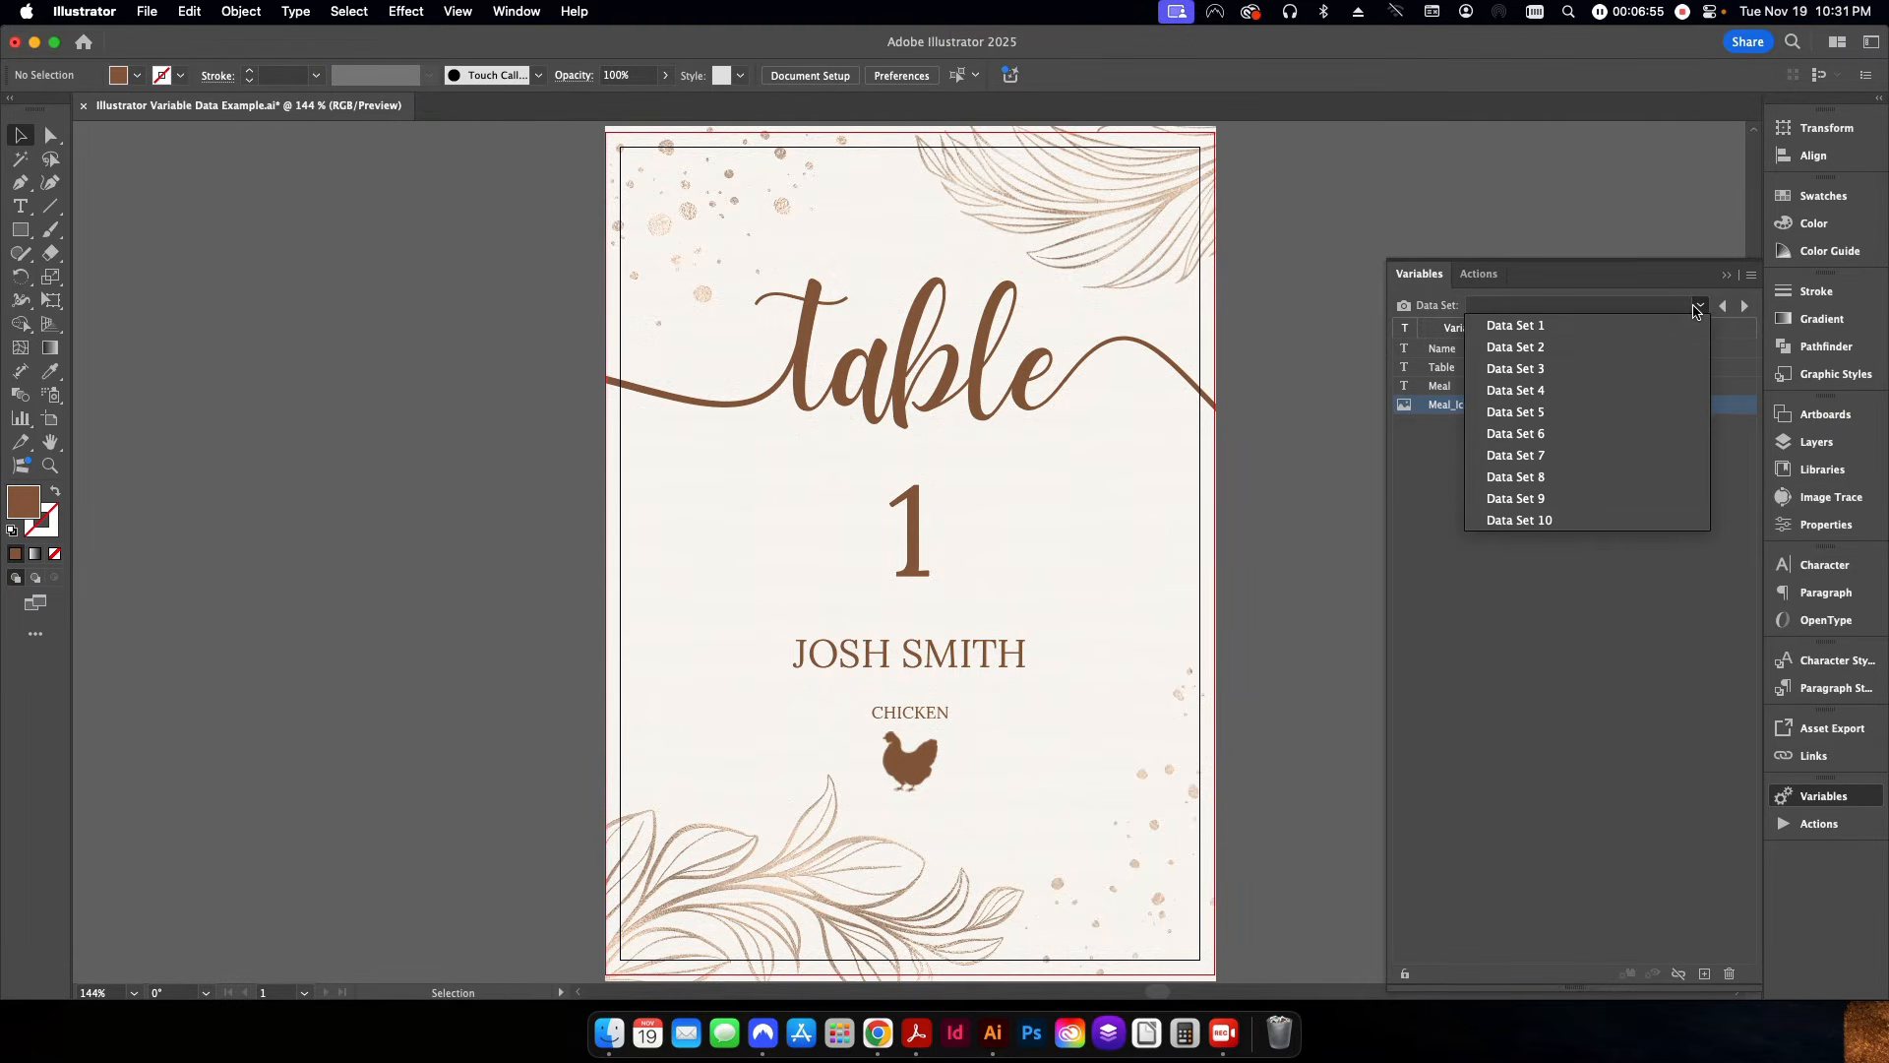
{"action": "left_click", "coordinate": [1518, 331]}
{"action": "left_click", "coordinate": [1309, 705]}
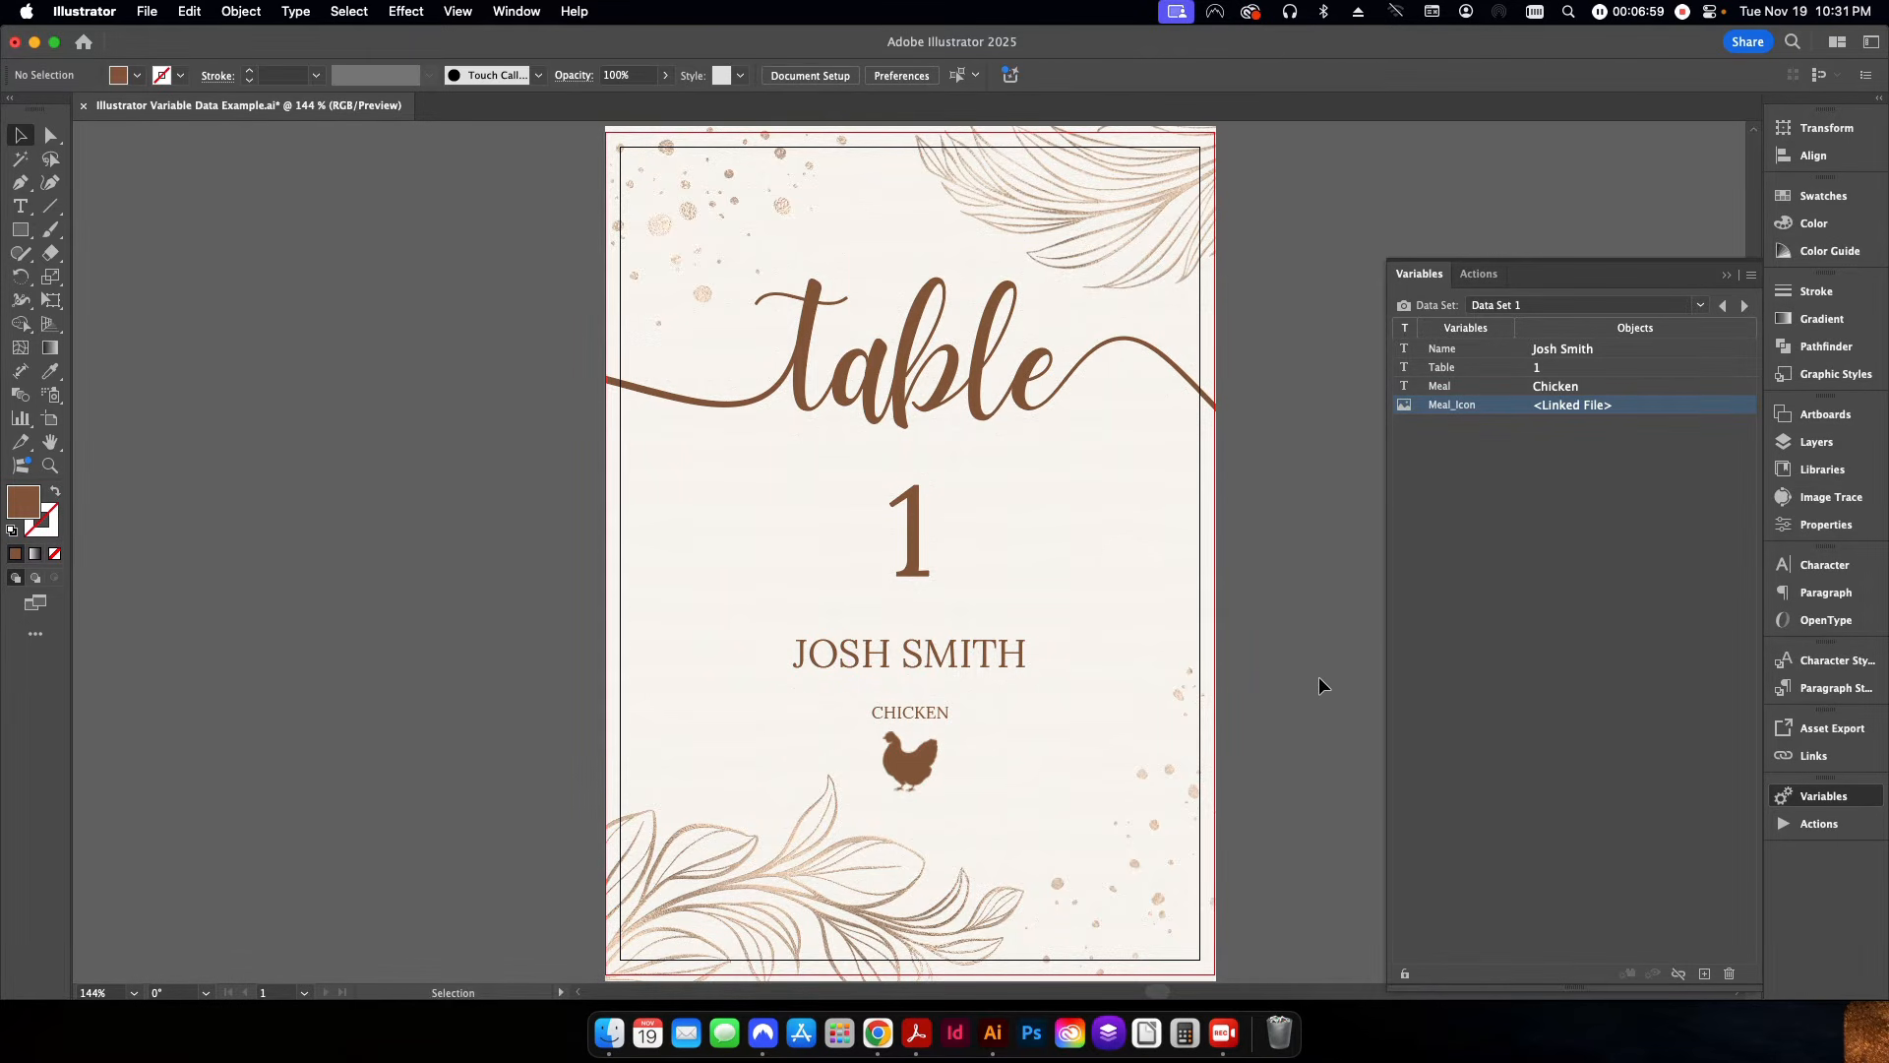
Preview the card with each following data set in turn, from Data Set 2 through Data Set 10.
{"action": "left_click", "coordinate": [1744, 307]}
{"action": "left_click", "coordinate": [1744, 307]}
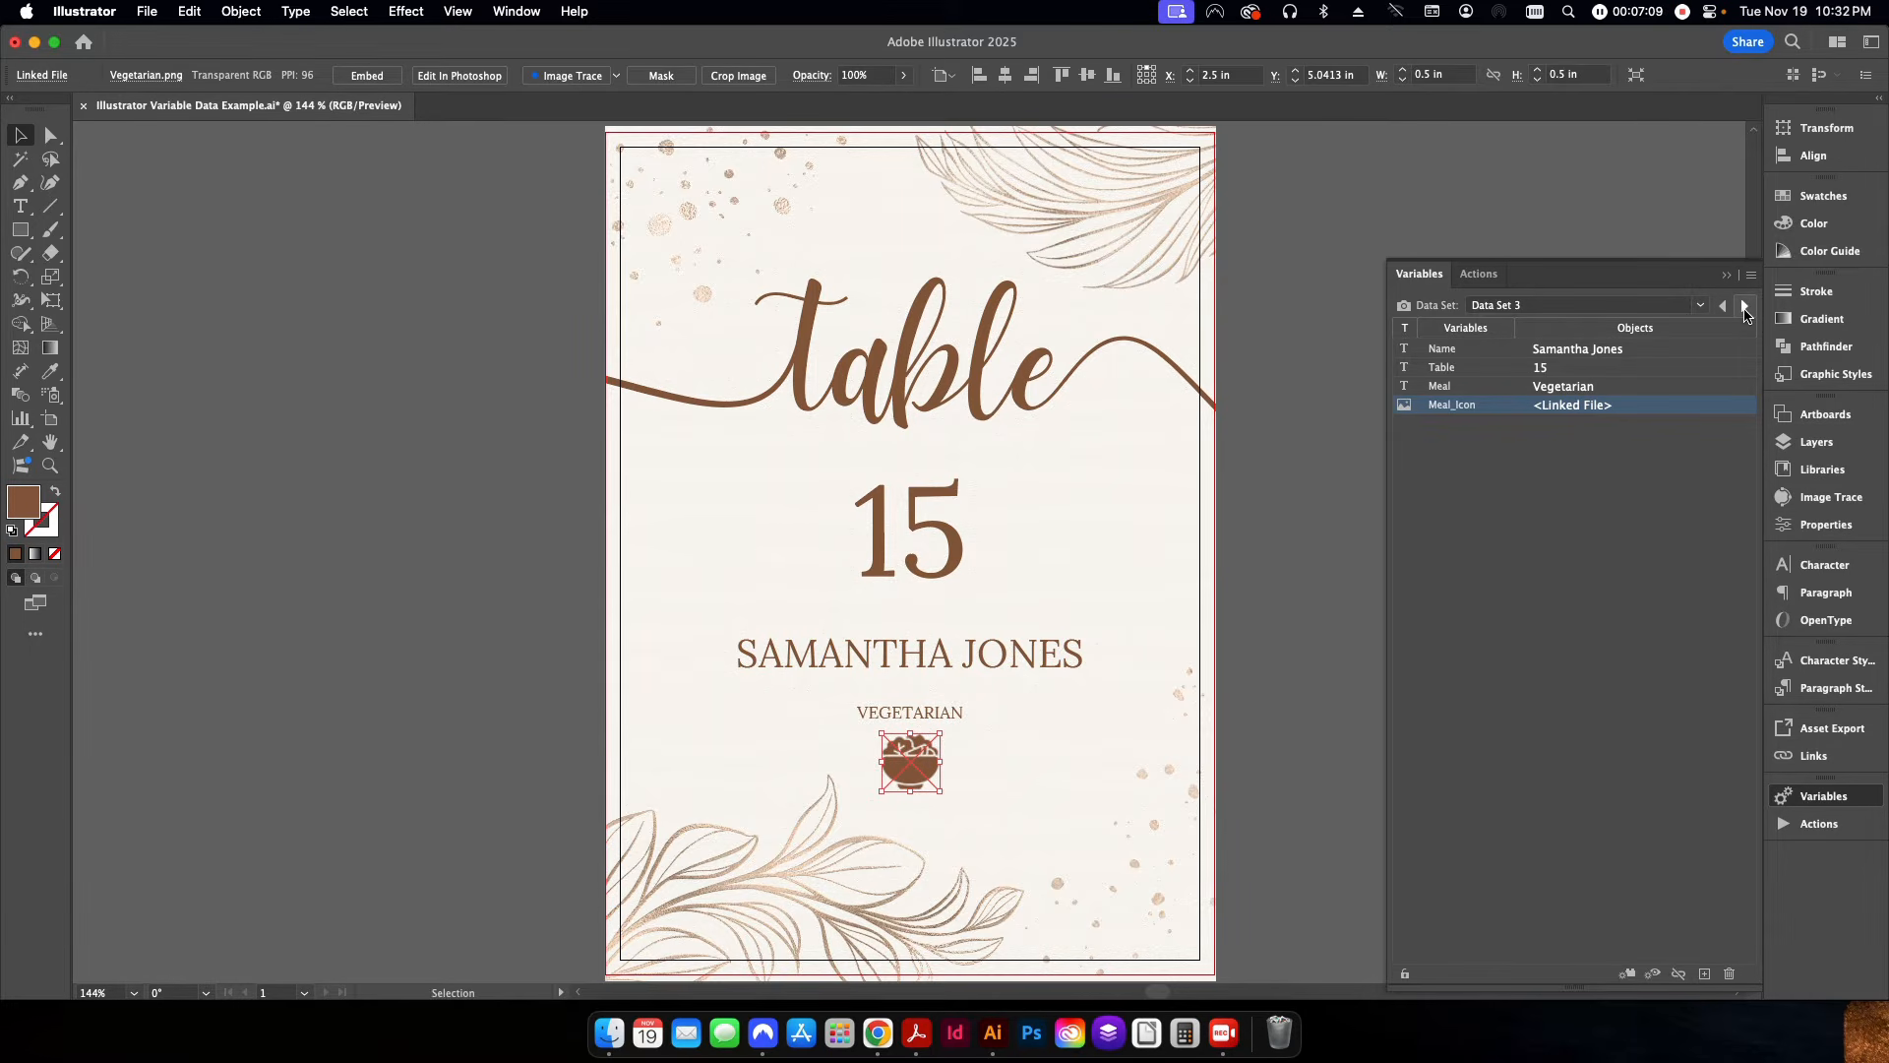
{"action": "left_click", "coordinate": [1745, 307]}
{"action": "left_click", "coordinate": [1745, 307]}
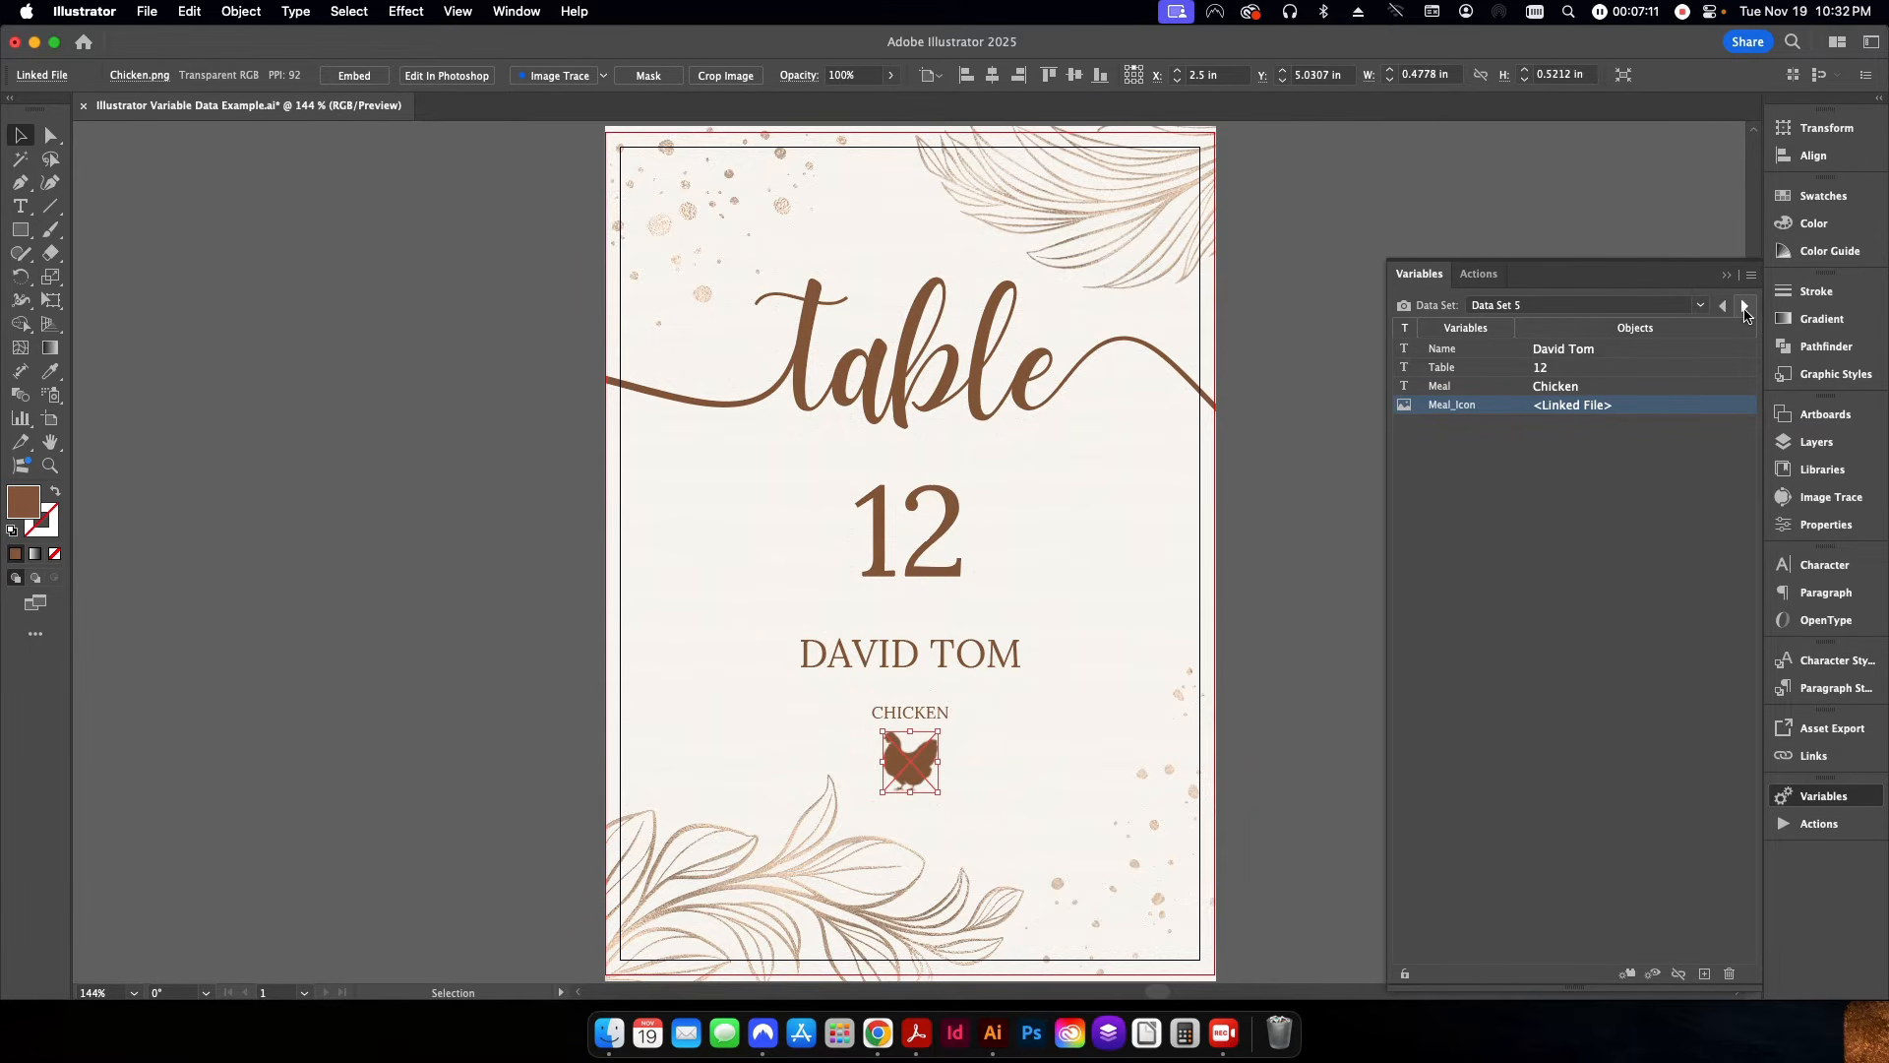
{"action": "left_click", "coordinate": [1744, 307]}
{"action": "left_click", "coordinate": [1744, 307]}
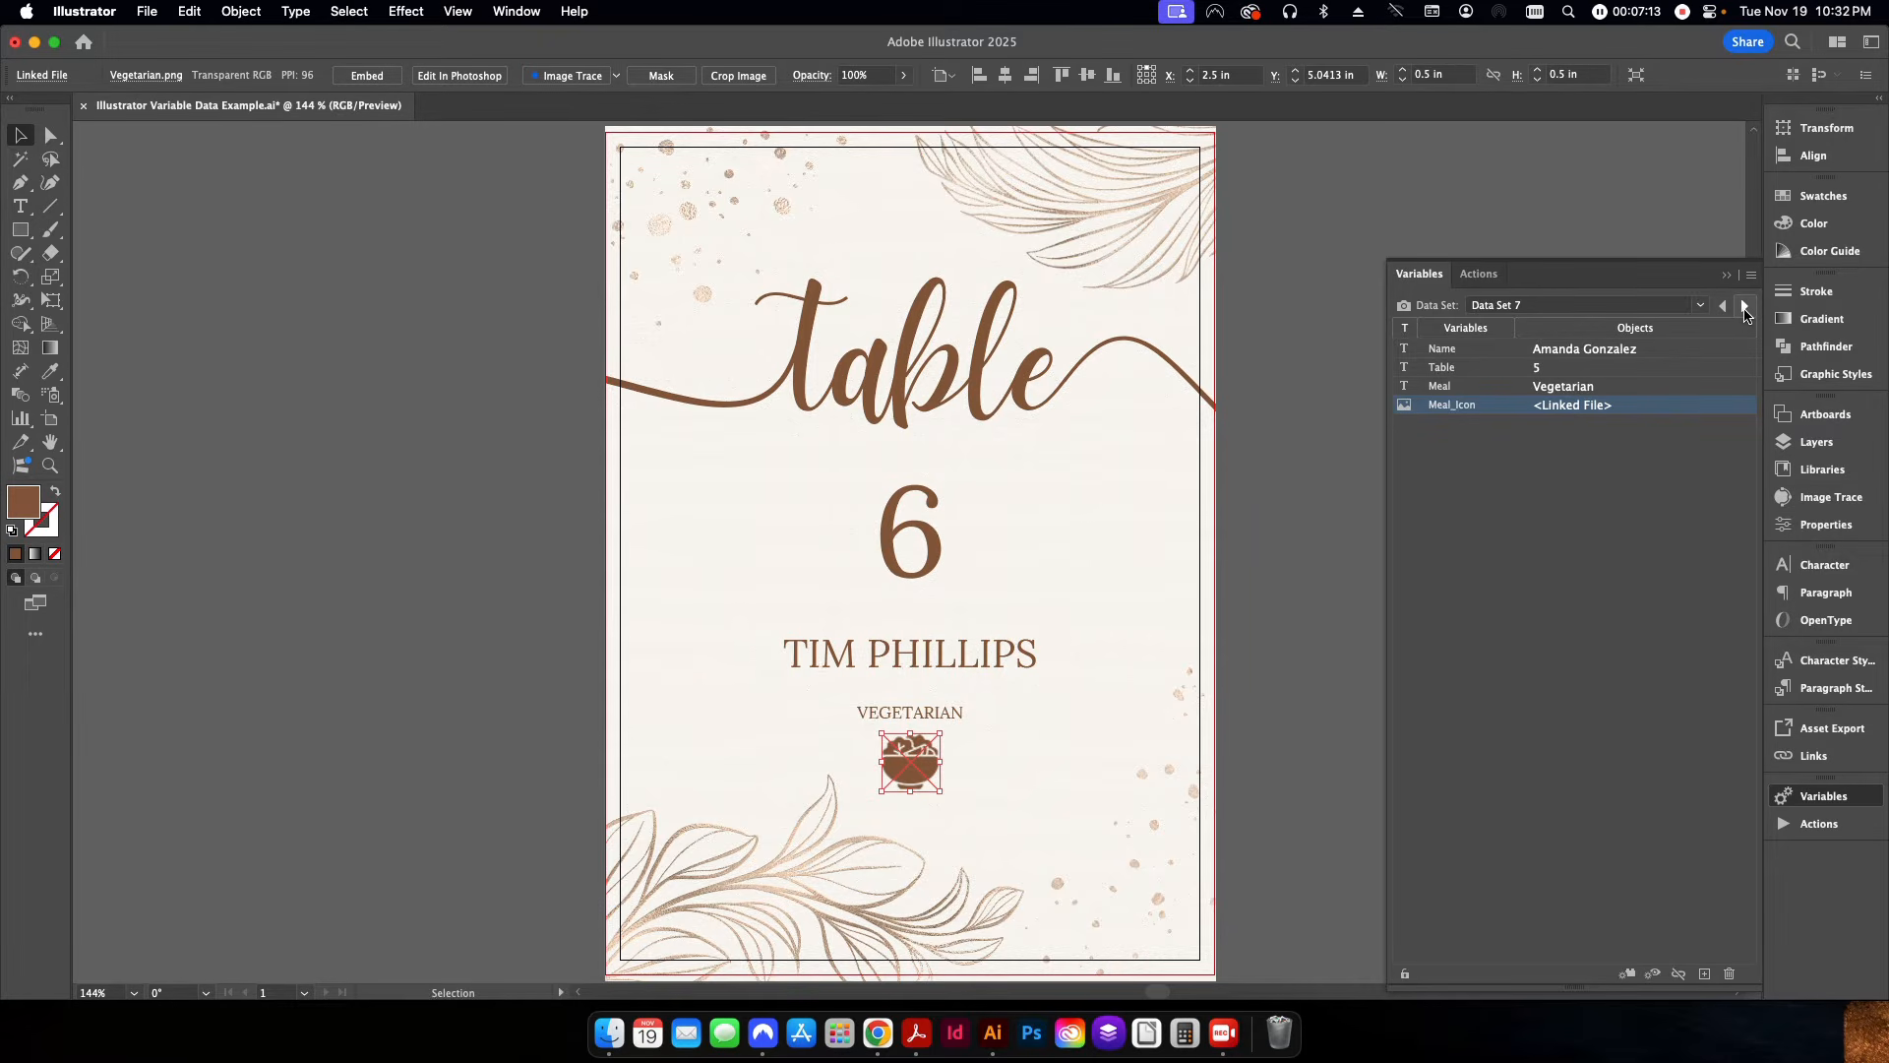
{"action": "left_click", "coordinate": [1745, 307]}
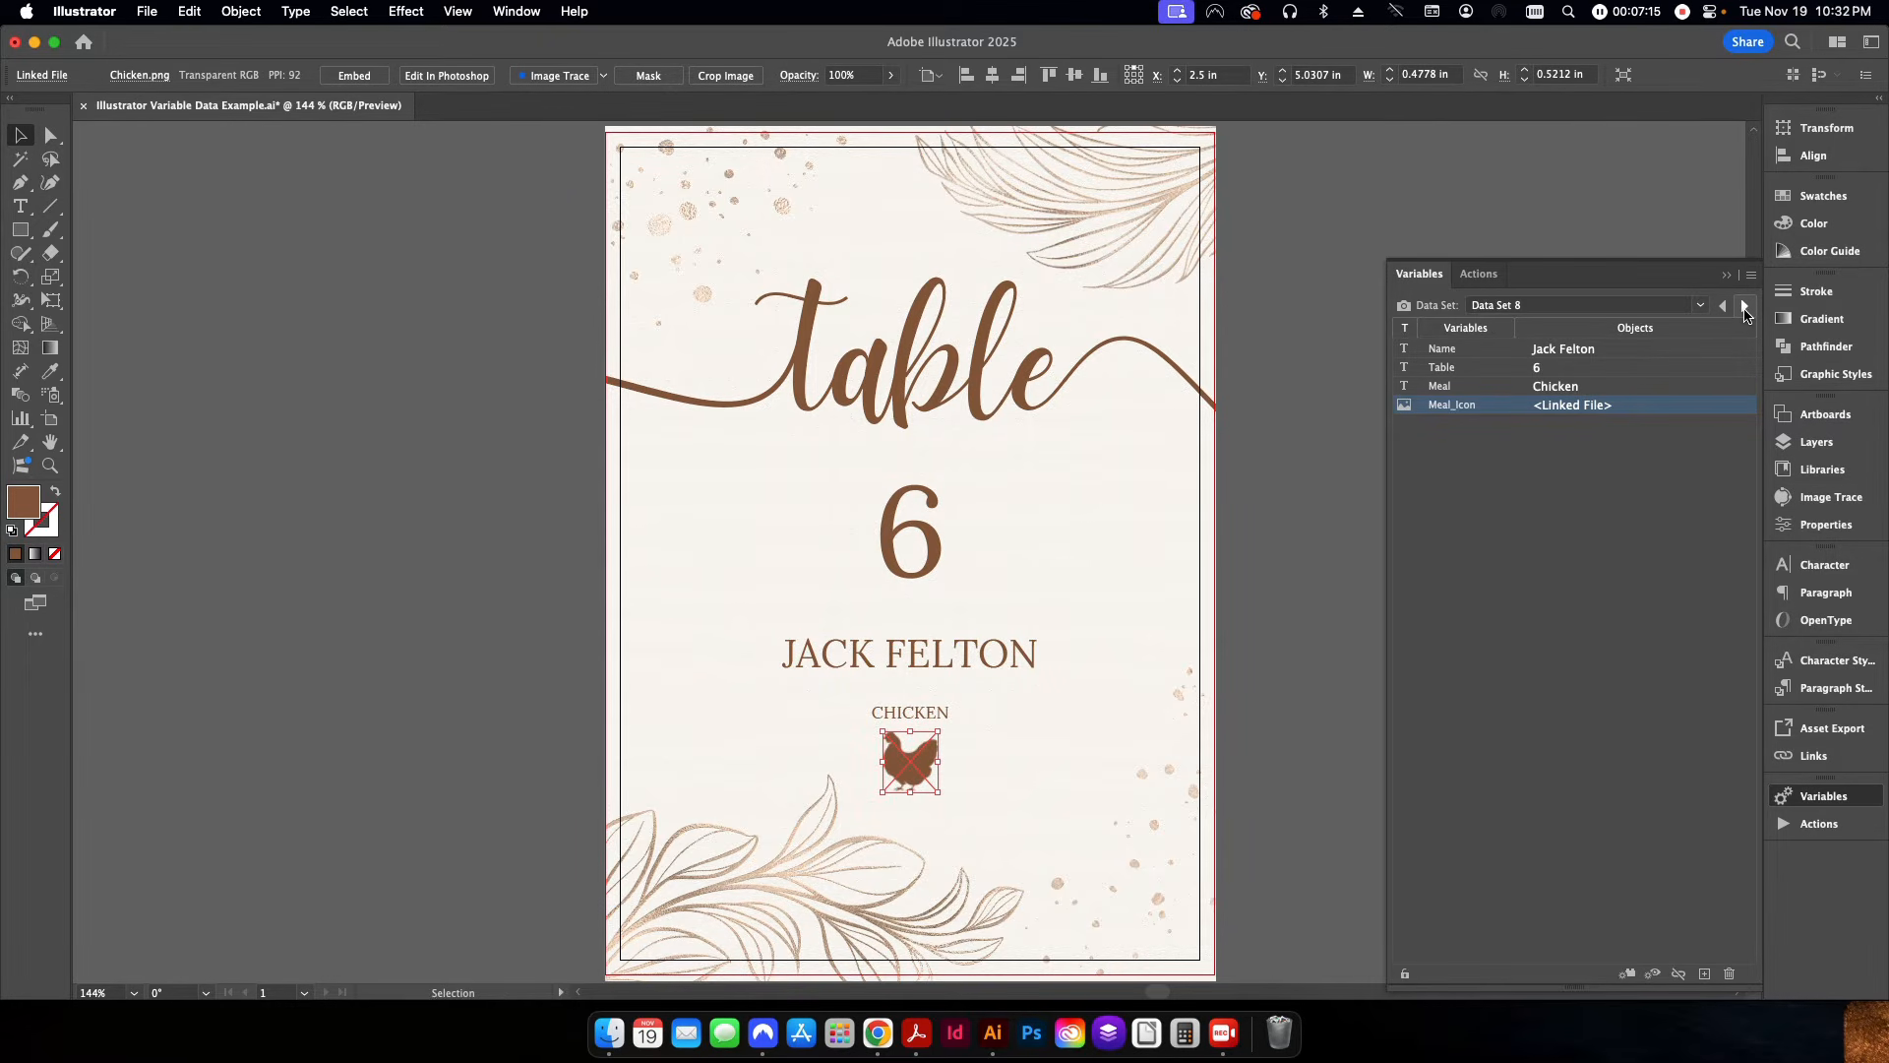
{"action": "left_click", "coordinate": [1746, 306]}
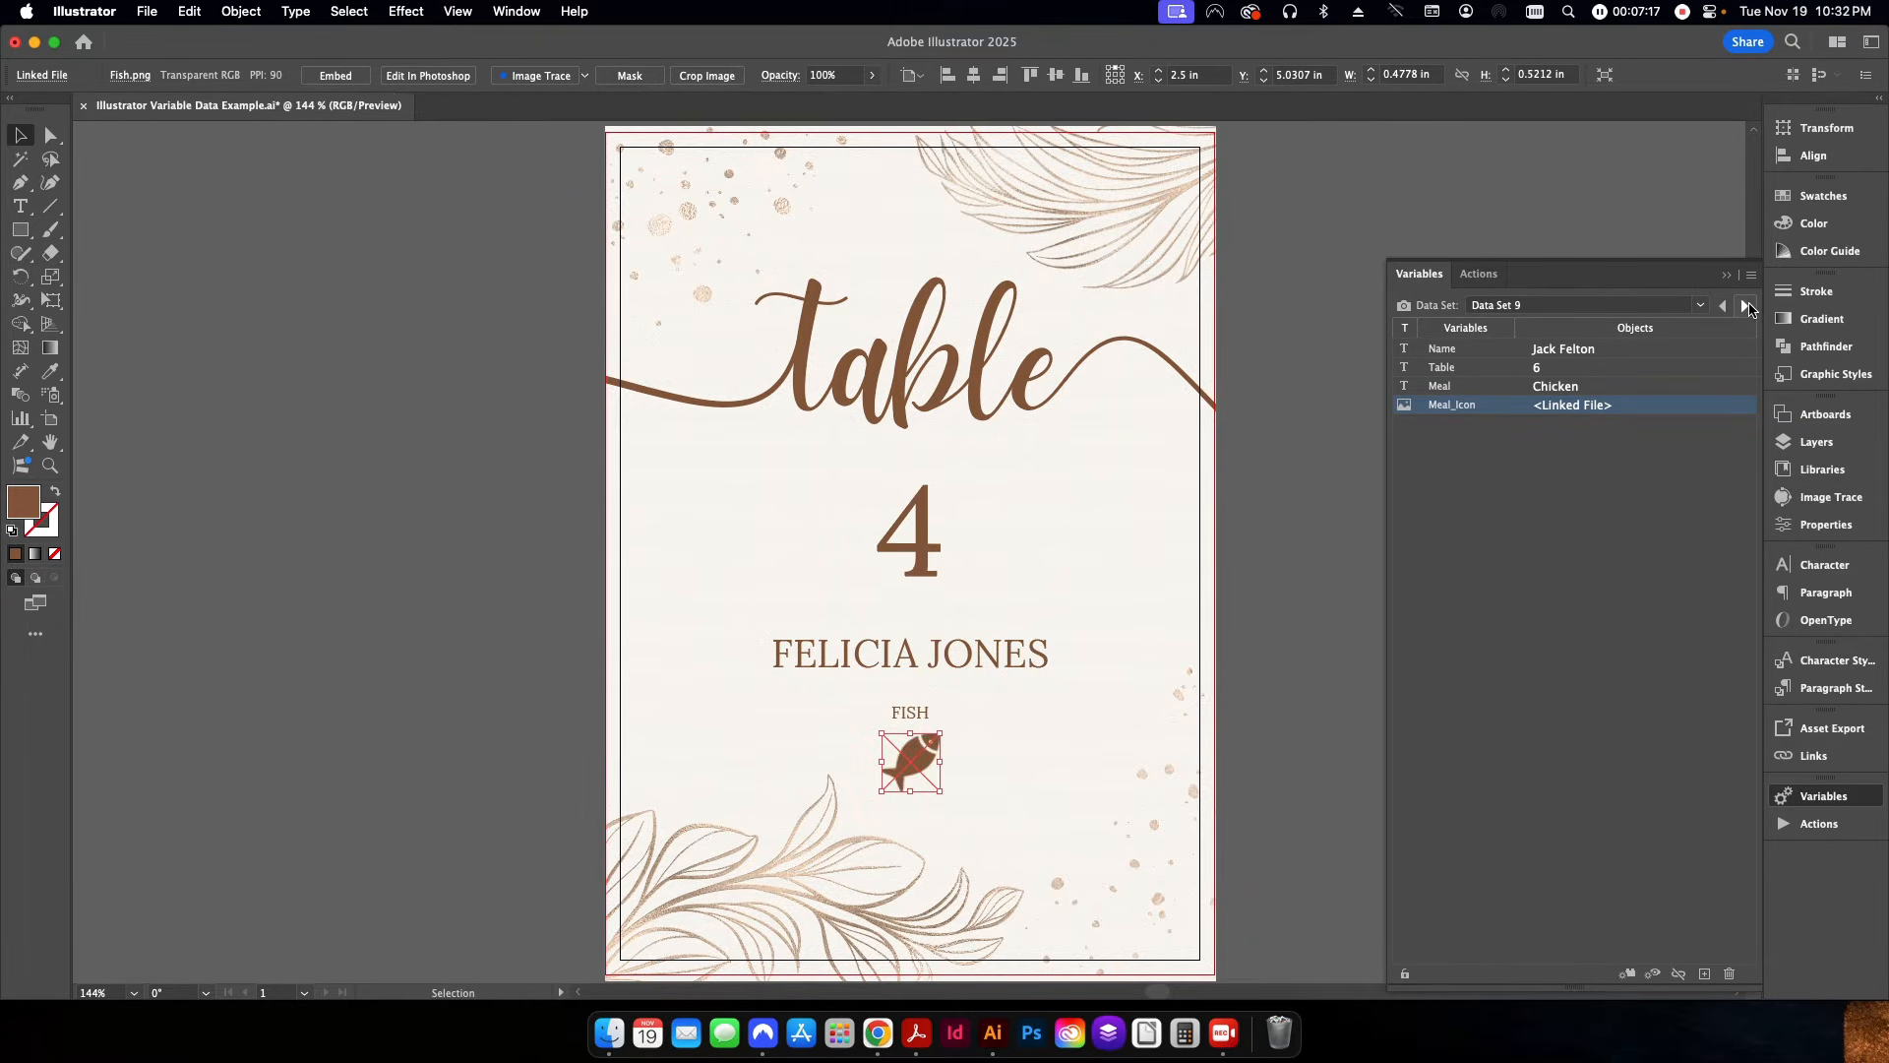
{"action": "left_click", "coordinate": [1746, 306]}
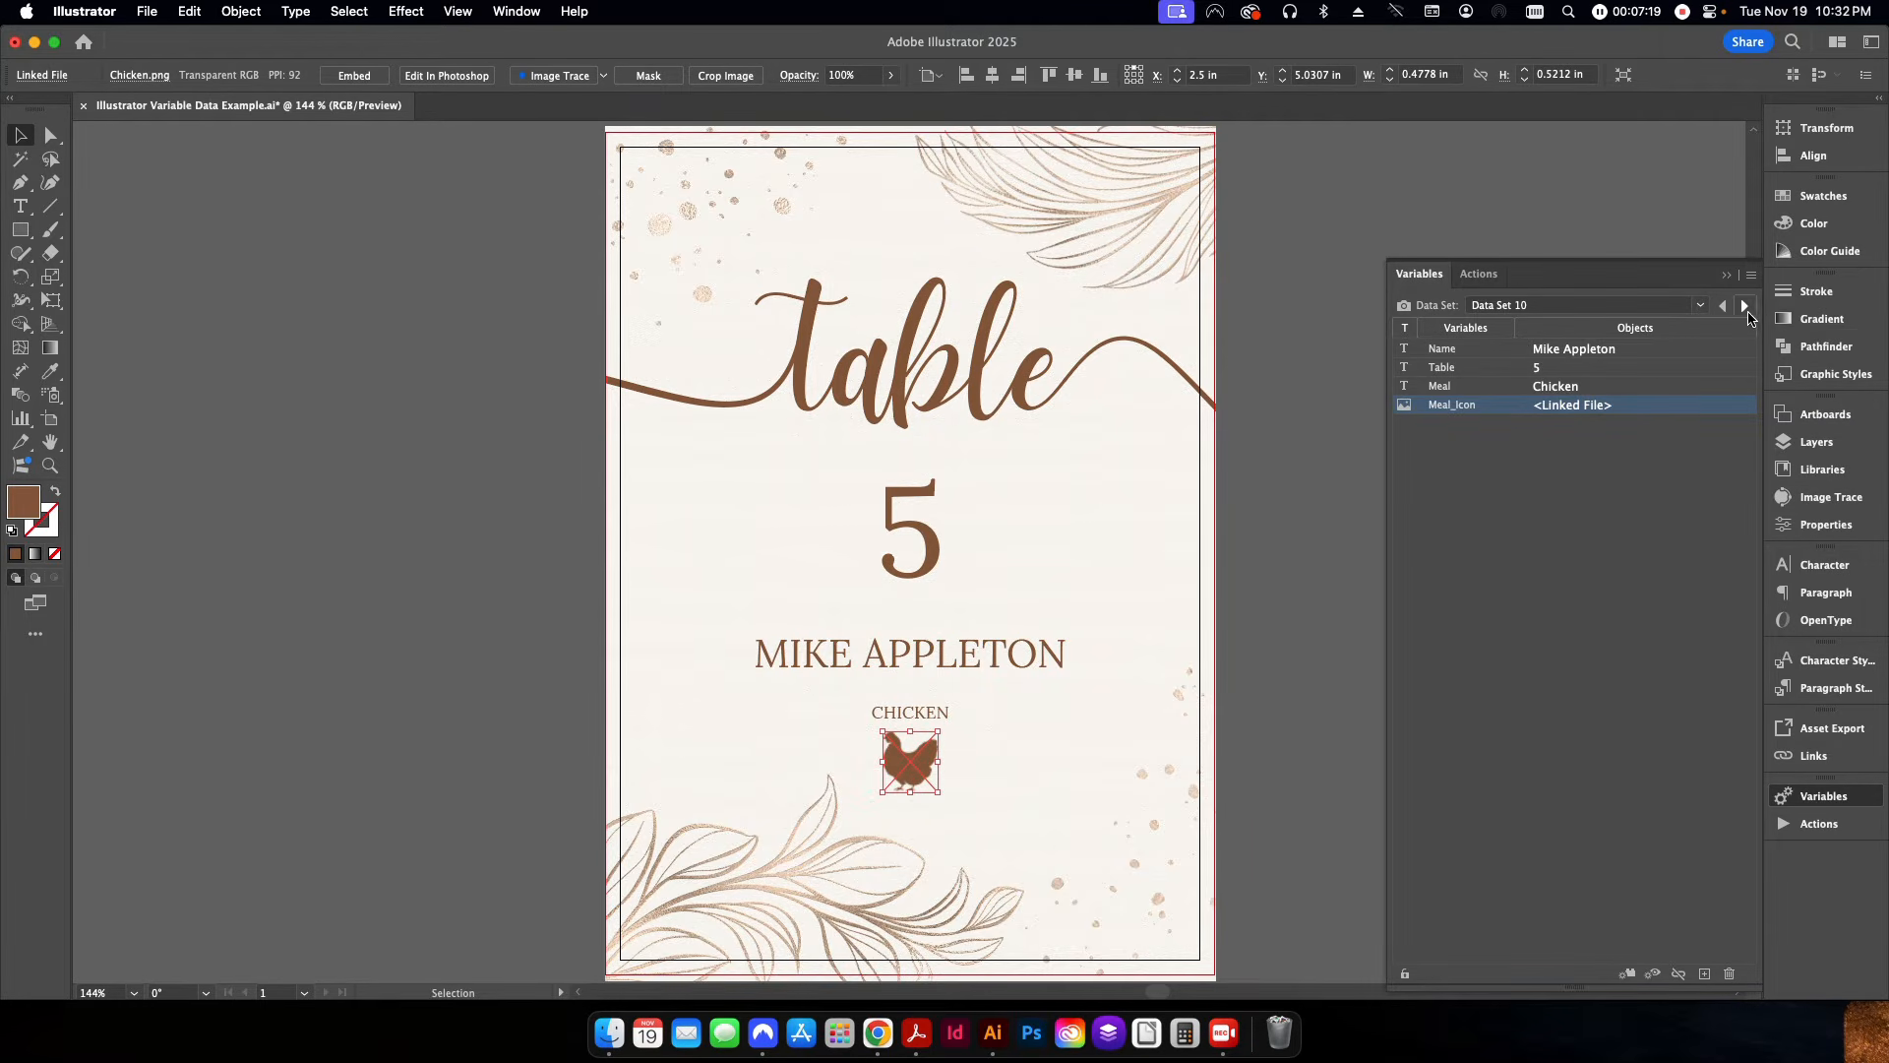
Return the card to Data Set 1 and save it as an Adobe PDF in the Illustrator Variable Data folder.
{"action": "left_click", "coordinate": [1745, 306]}
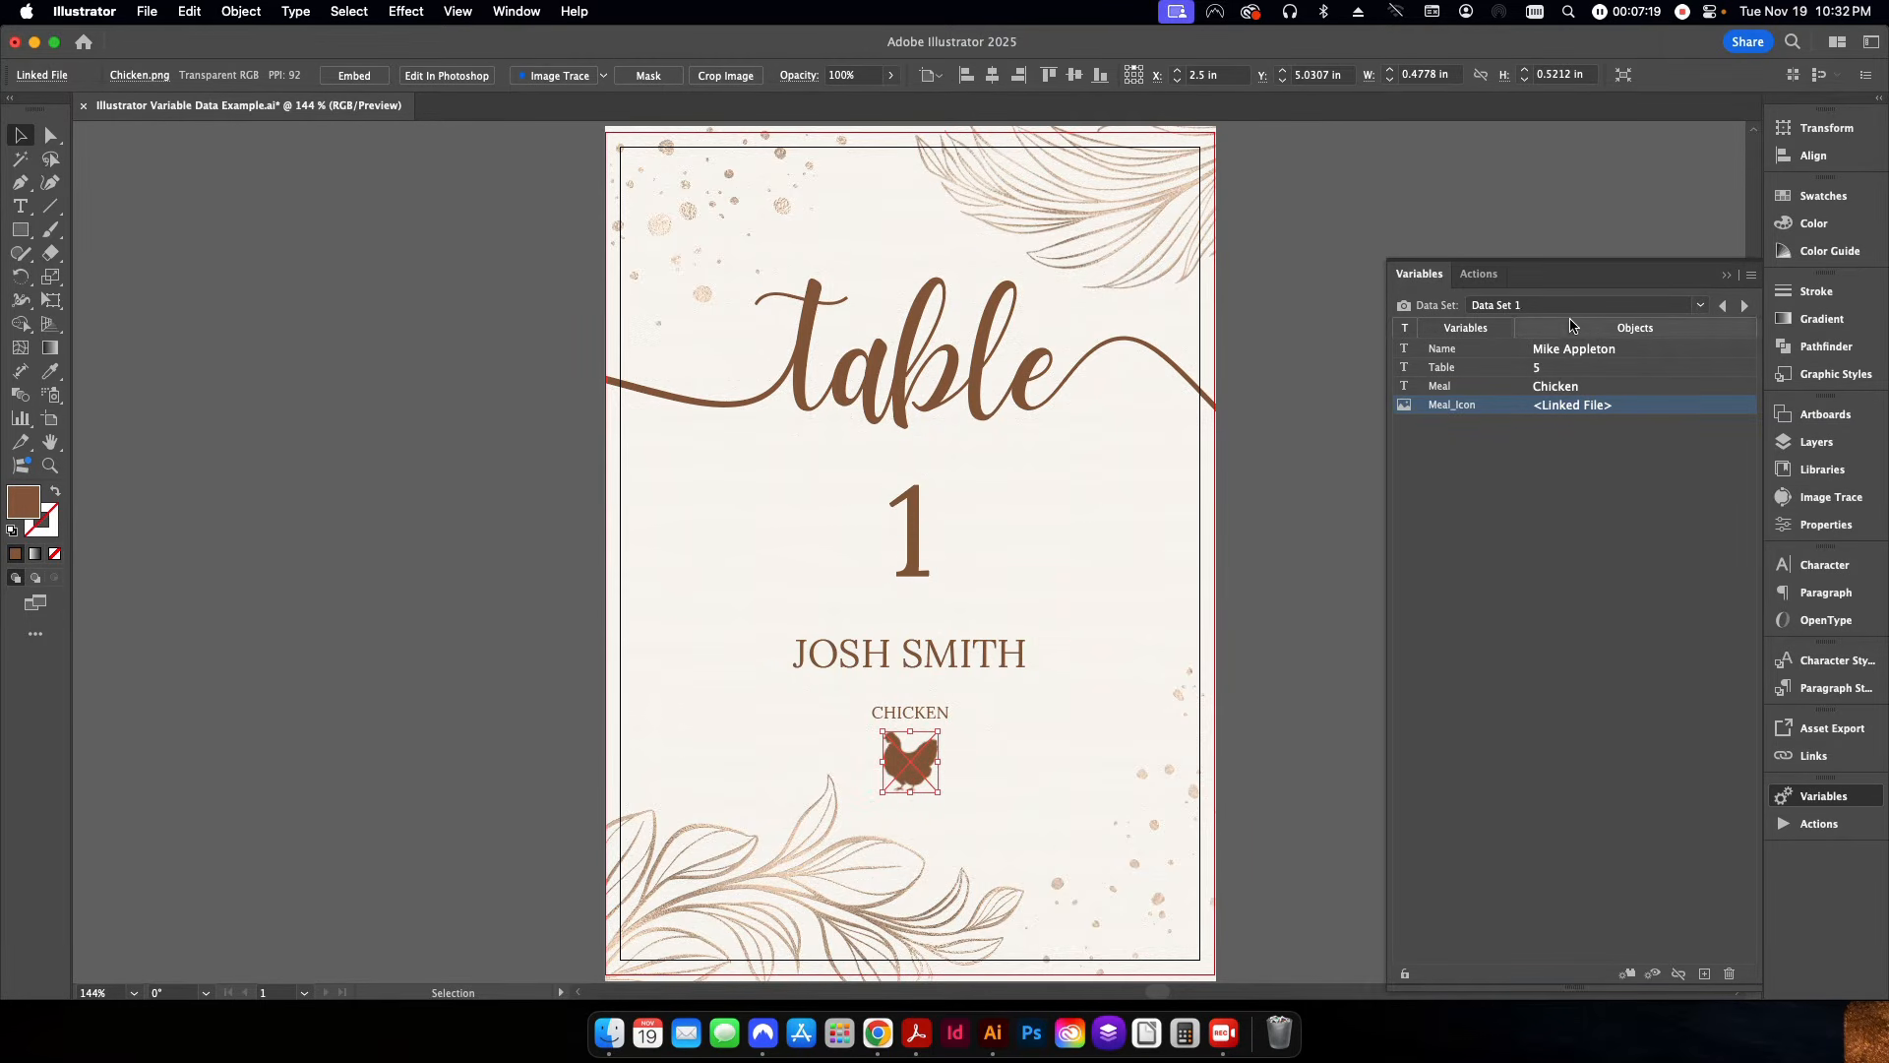
{"action": "left_click", "coordinate": [1303, 464]}
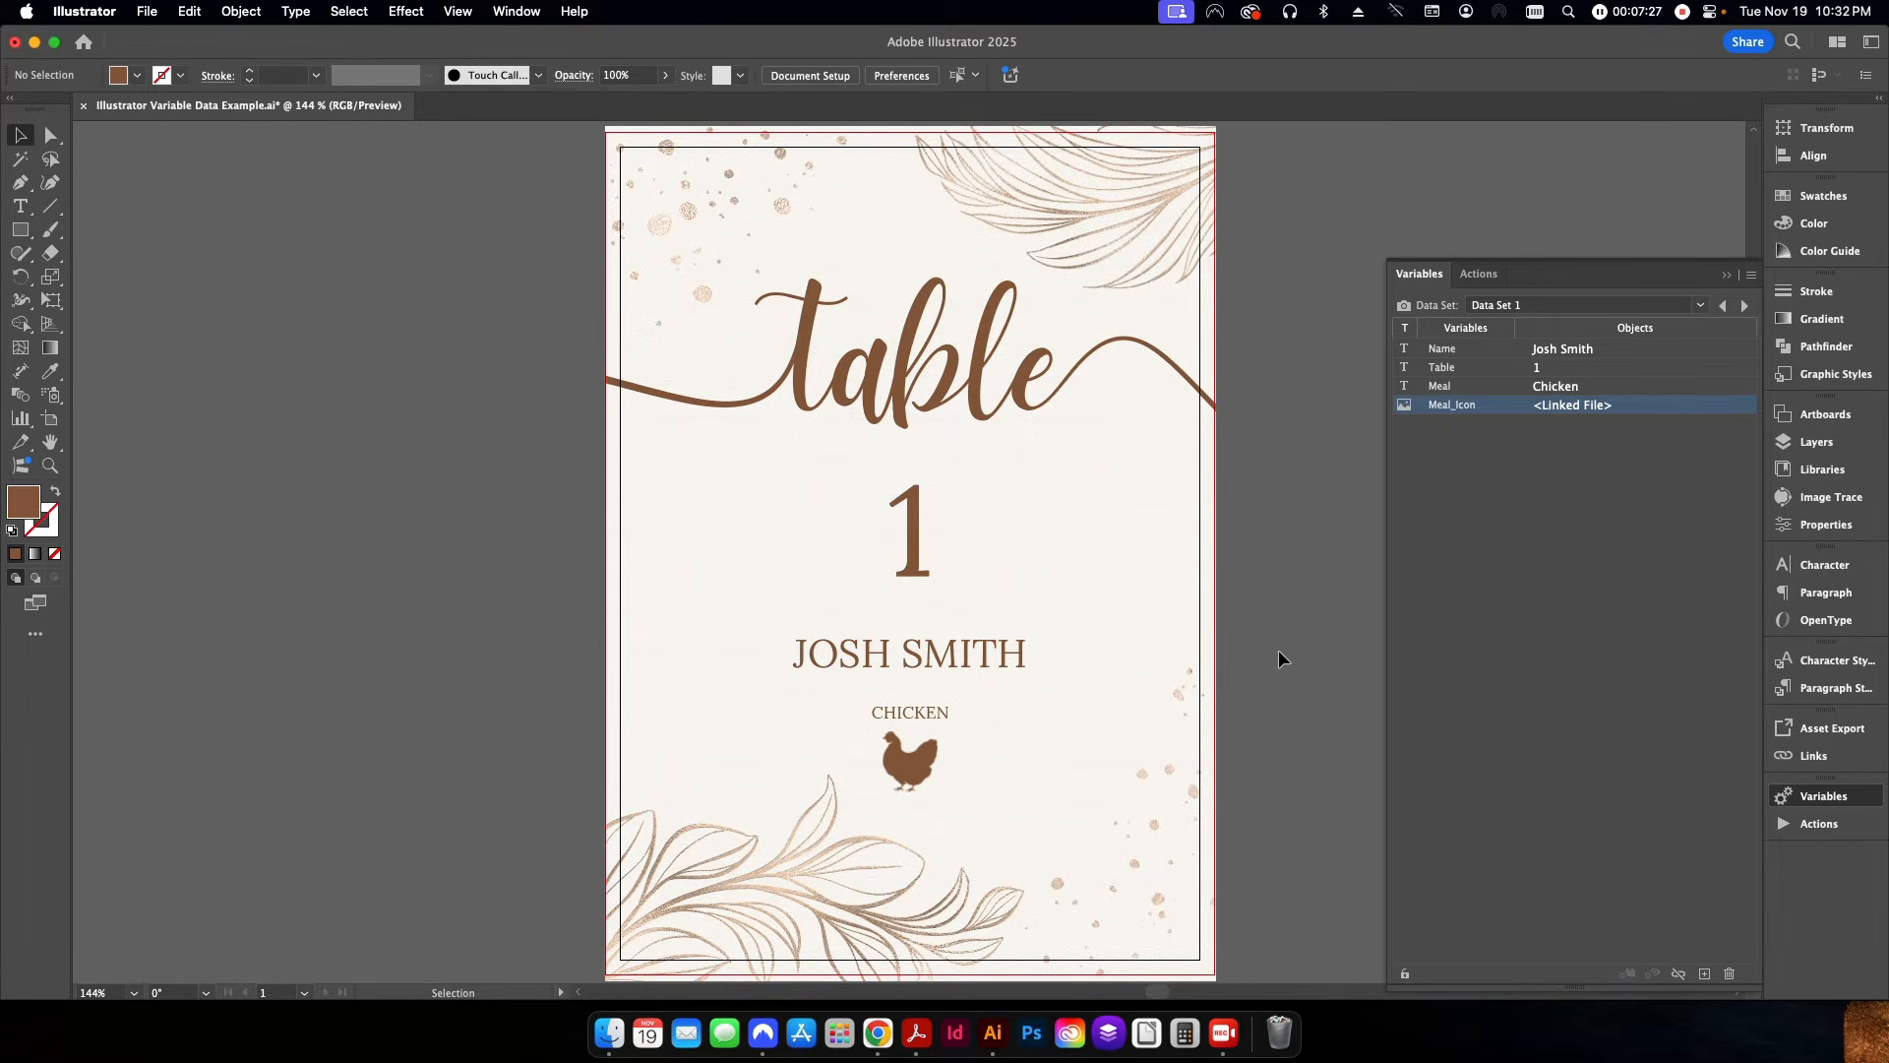
{"action": "left_click", "coordinate": [146, 11]}
{"action": "left_click", "coordinate": [285, 225]}
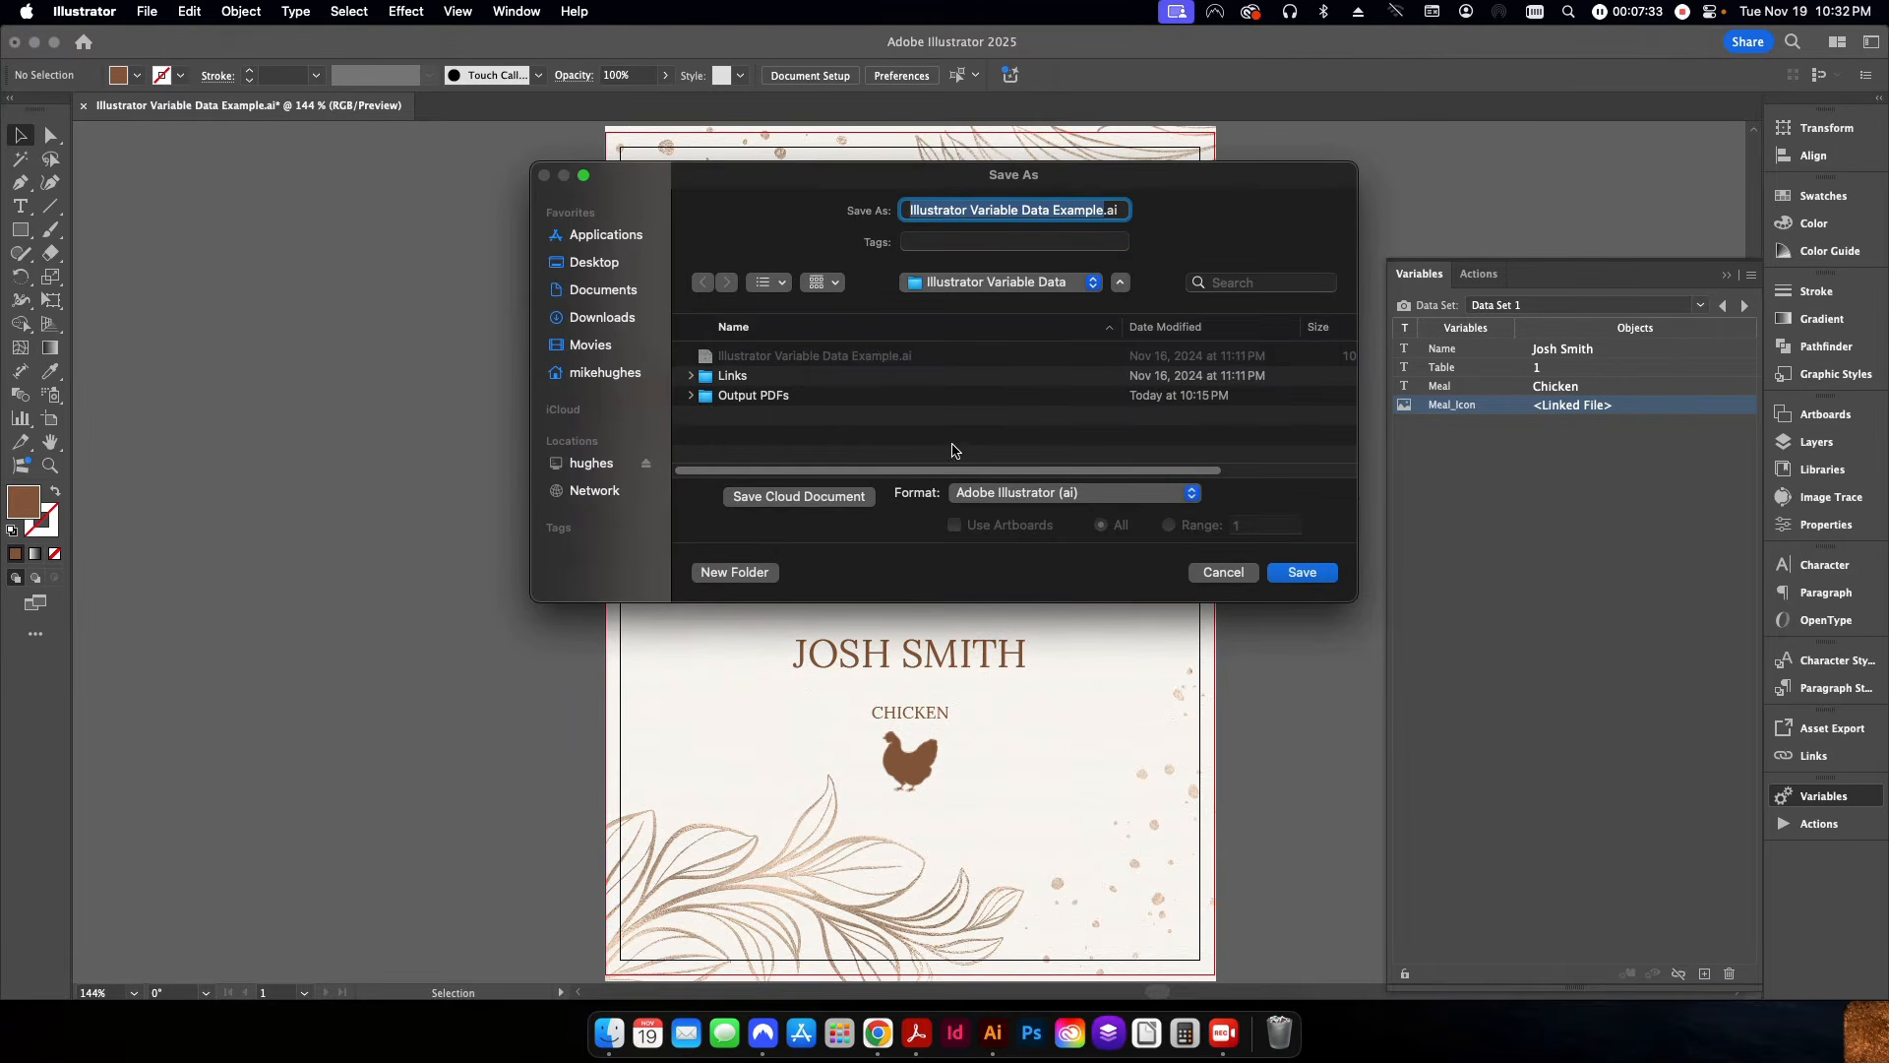
{"action": "left_click", "coordinate": [1000, 492]}
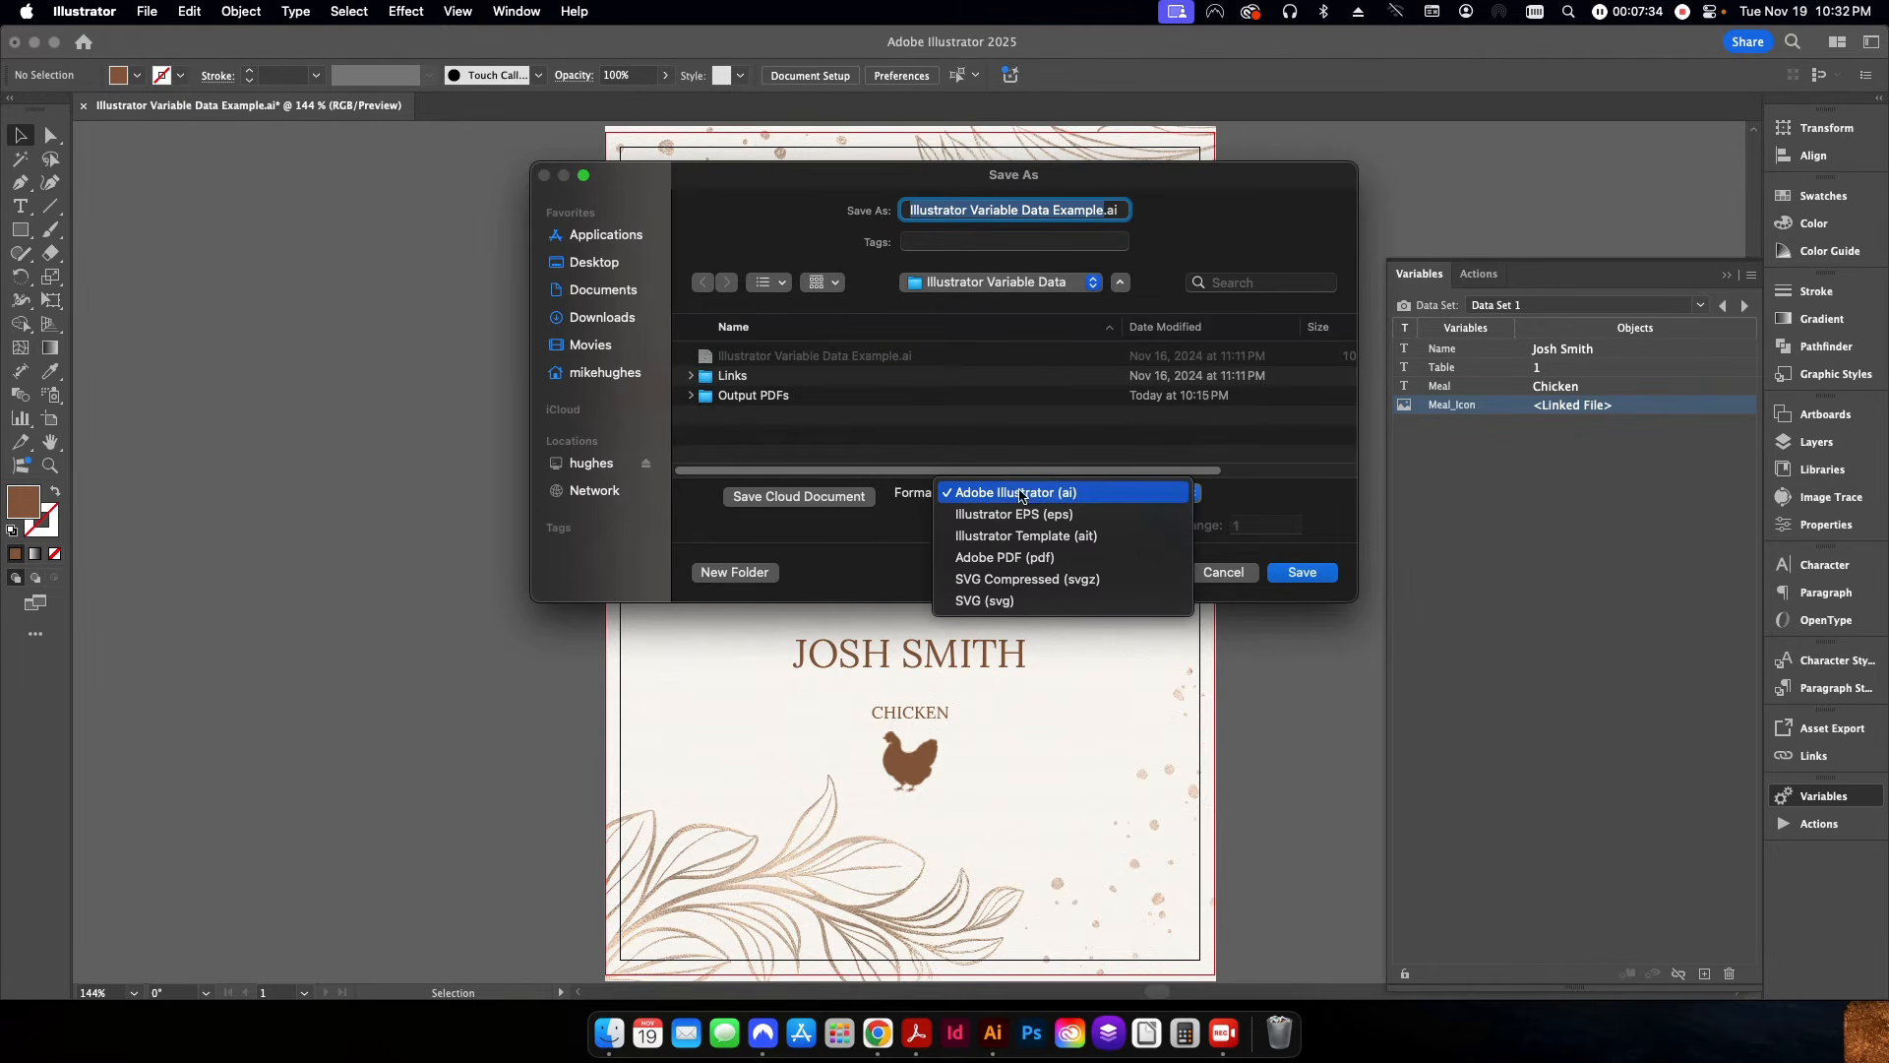
{"action": "left_click", "coordinate": [1034, 560]}
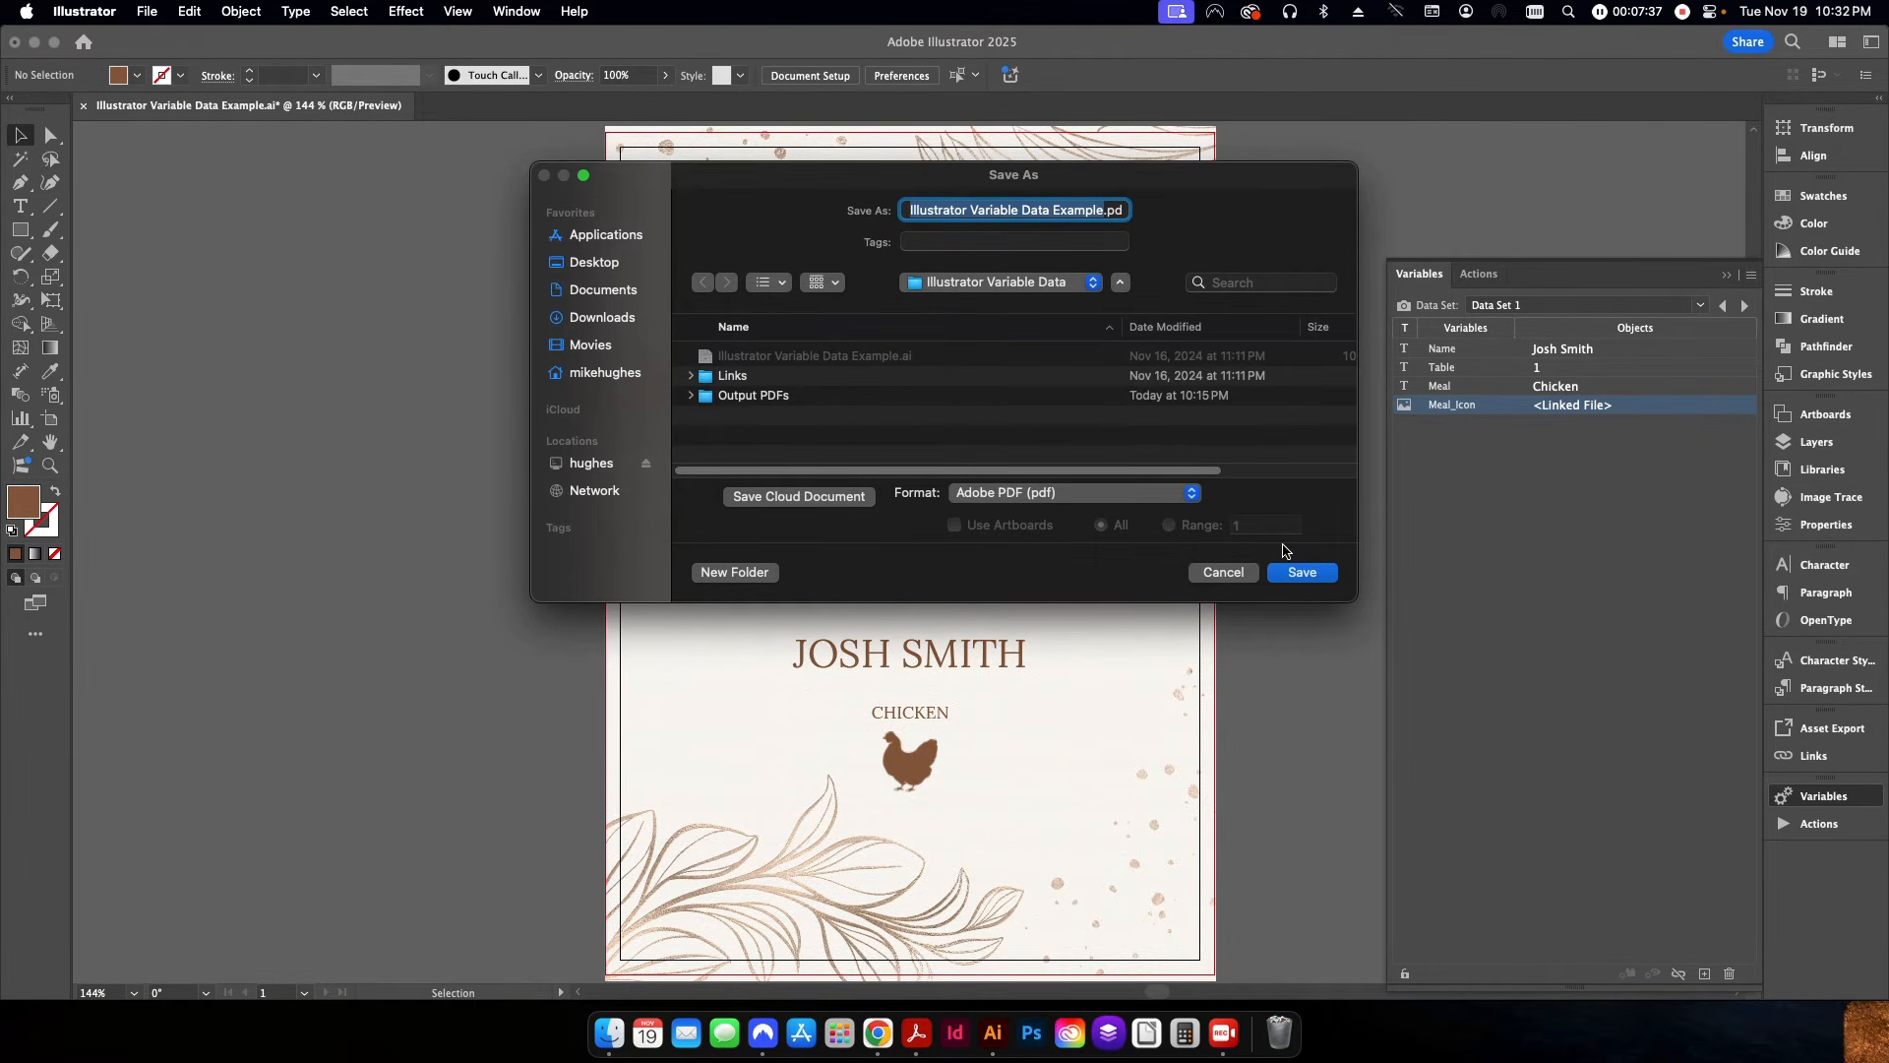
{"action": "left_click", "coordinate": [1303, 572]}
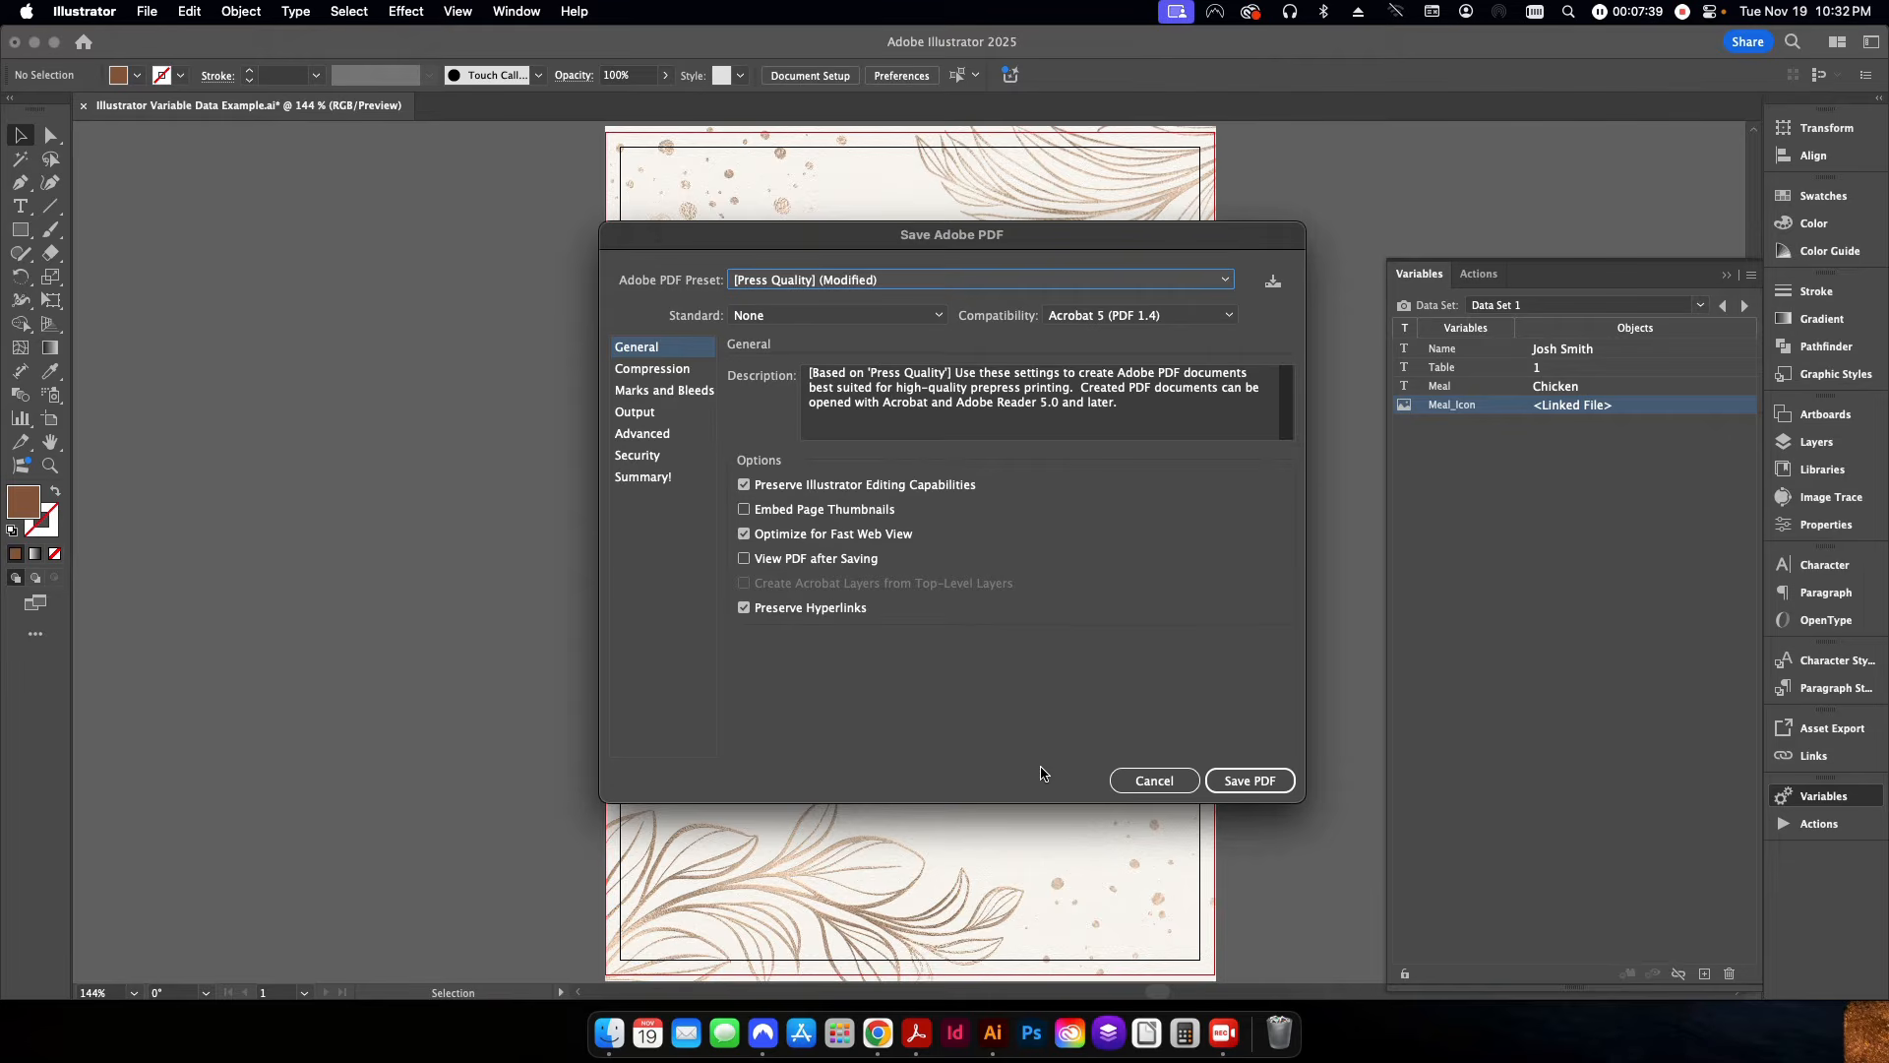
{"action": "left_click", "coordinate": [1242, 785]}
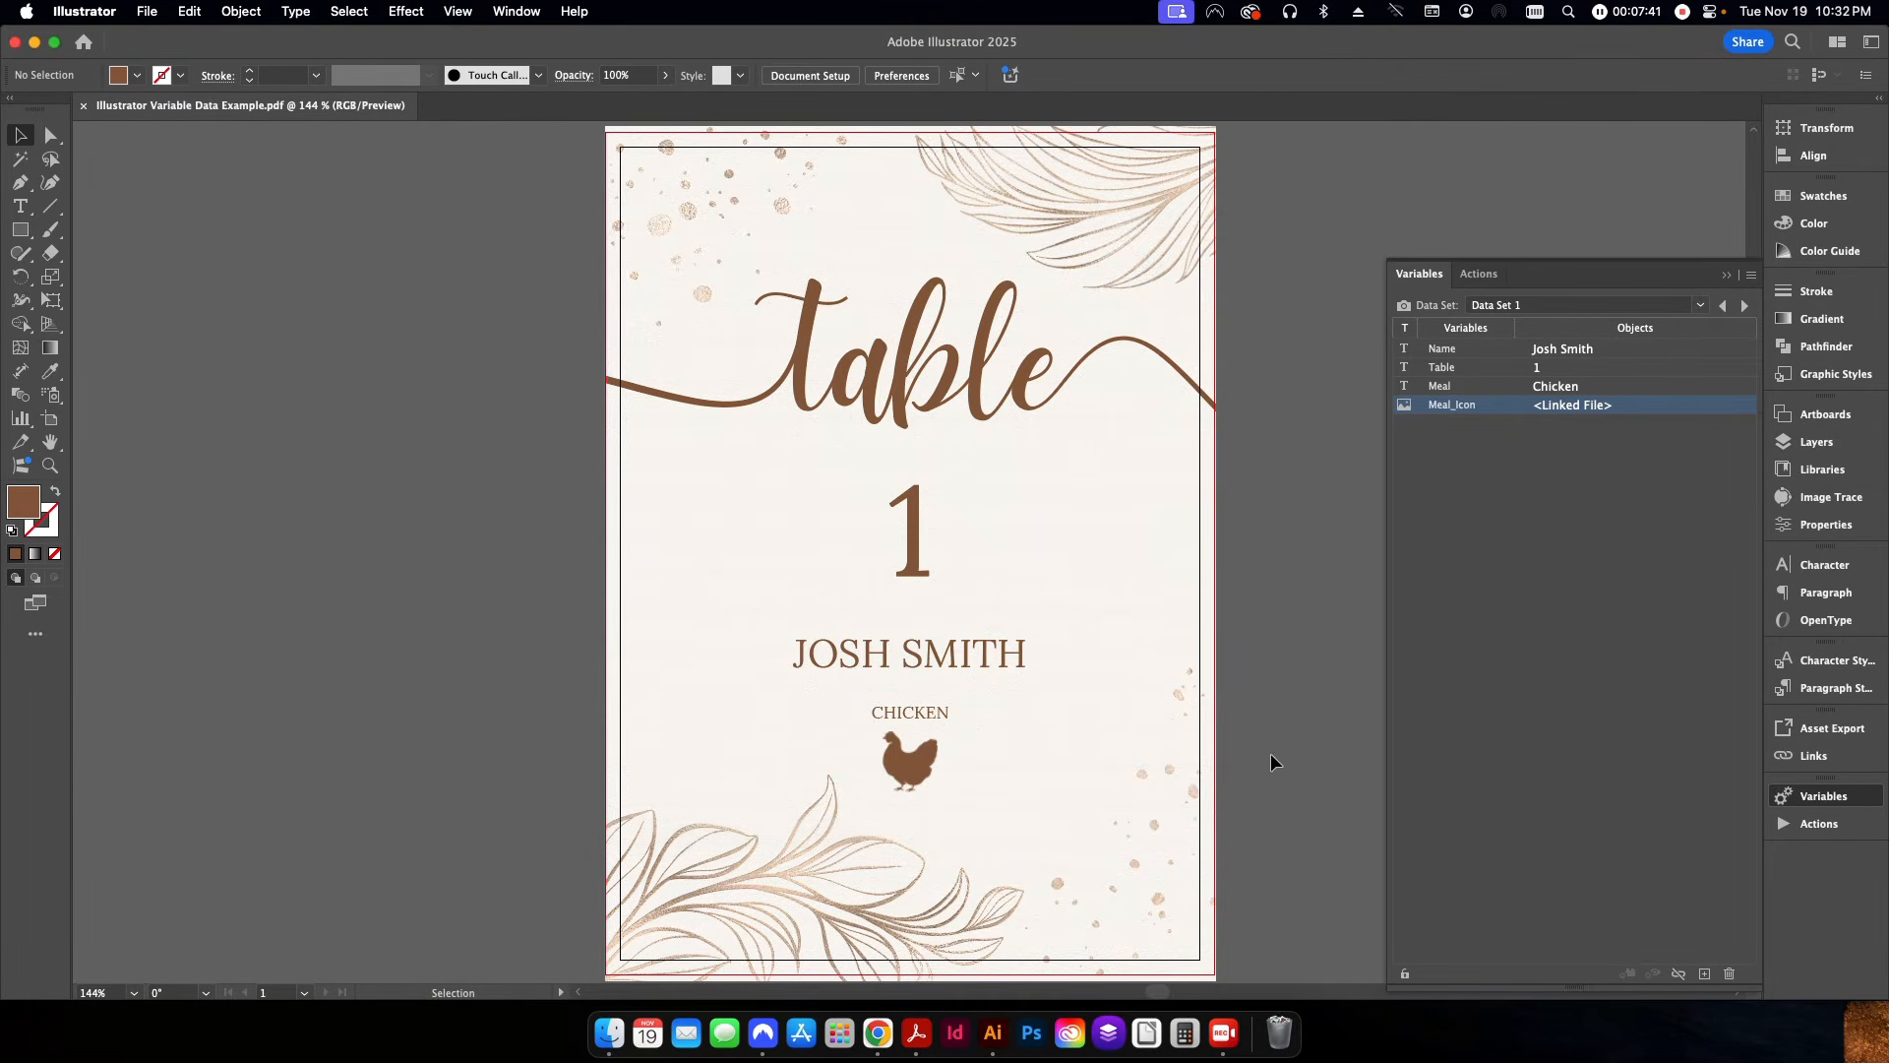
Open Illustrator Variable Data Example.pdf from Finder in Acrobat to inspect the card, close it and return to Illustrator.
{"action": "left_click", "coordinate": [610, 1031]}
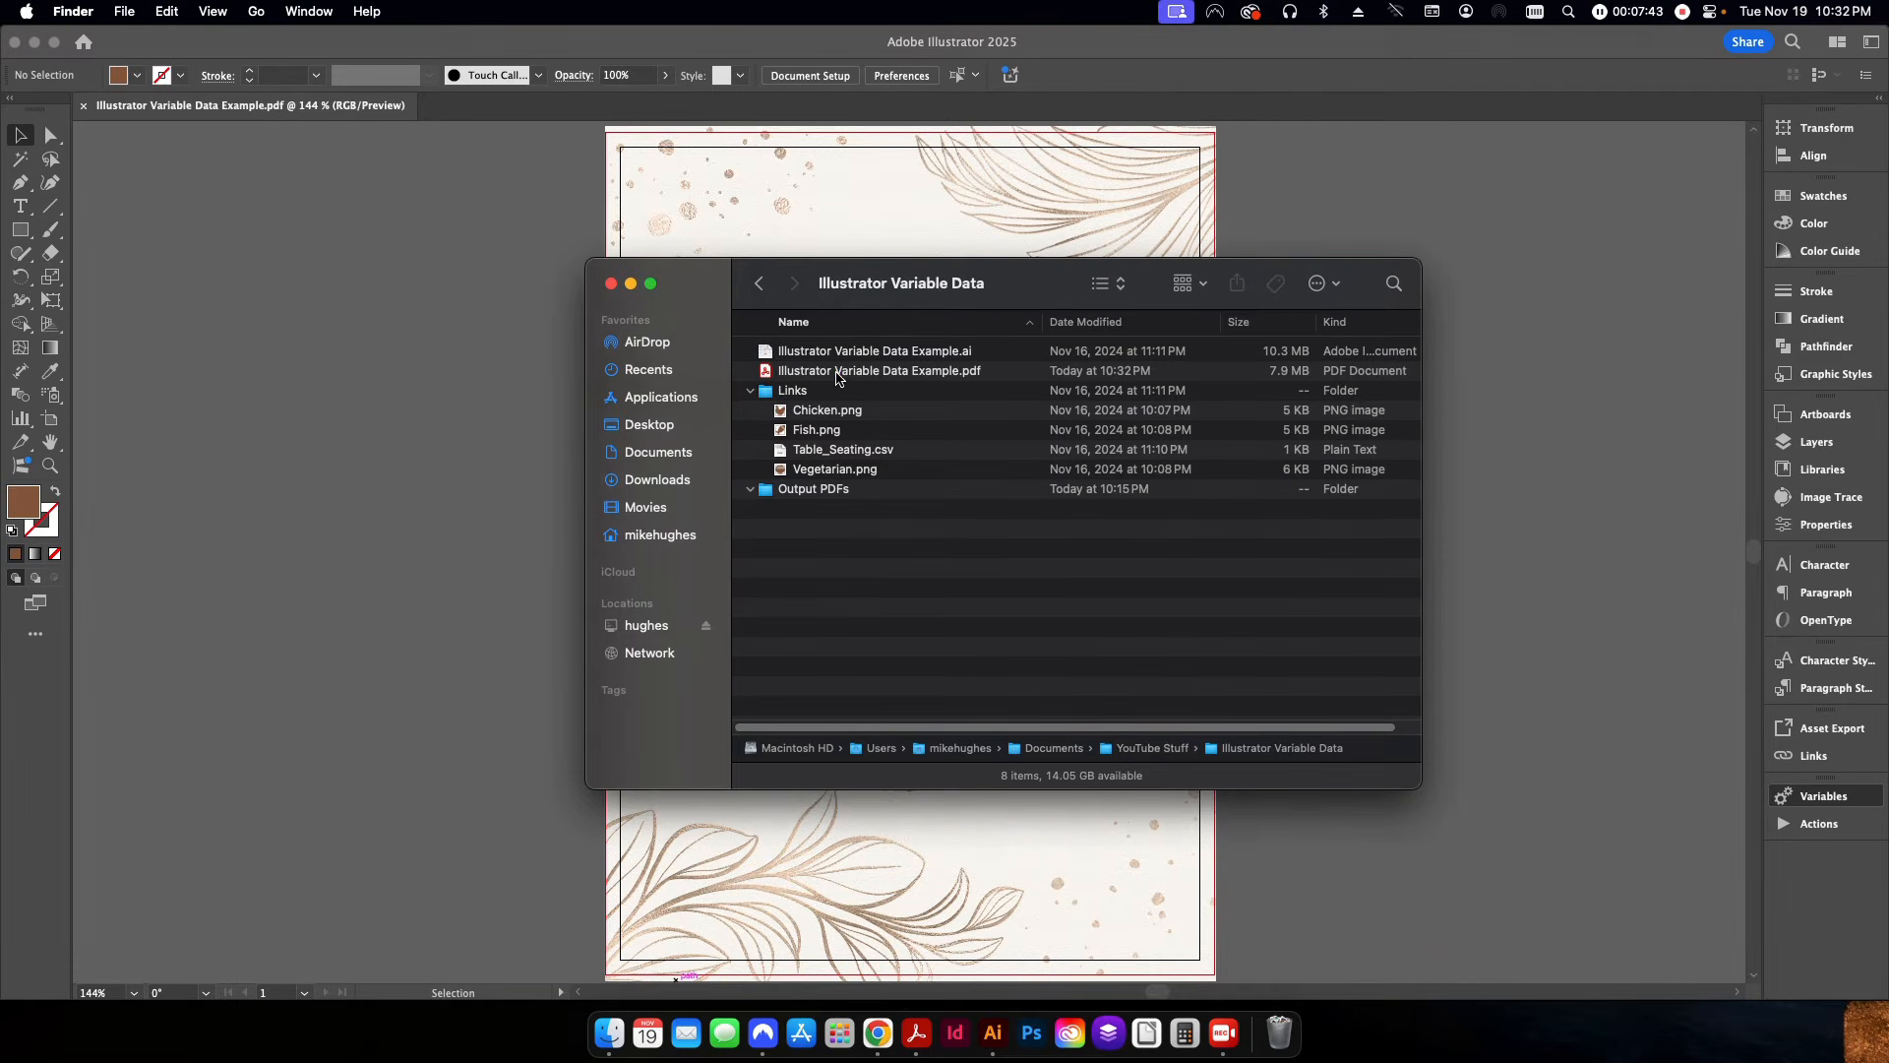
{"action": "double_click", "coordinate": [879, 371]}
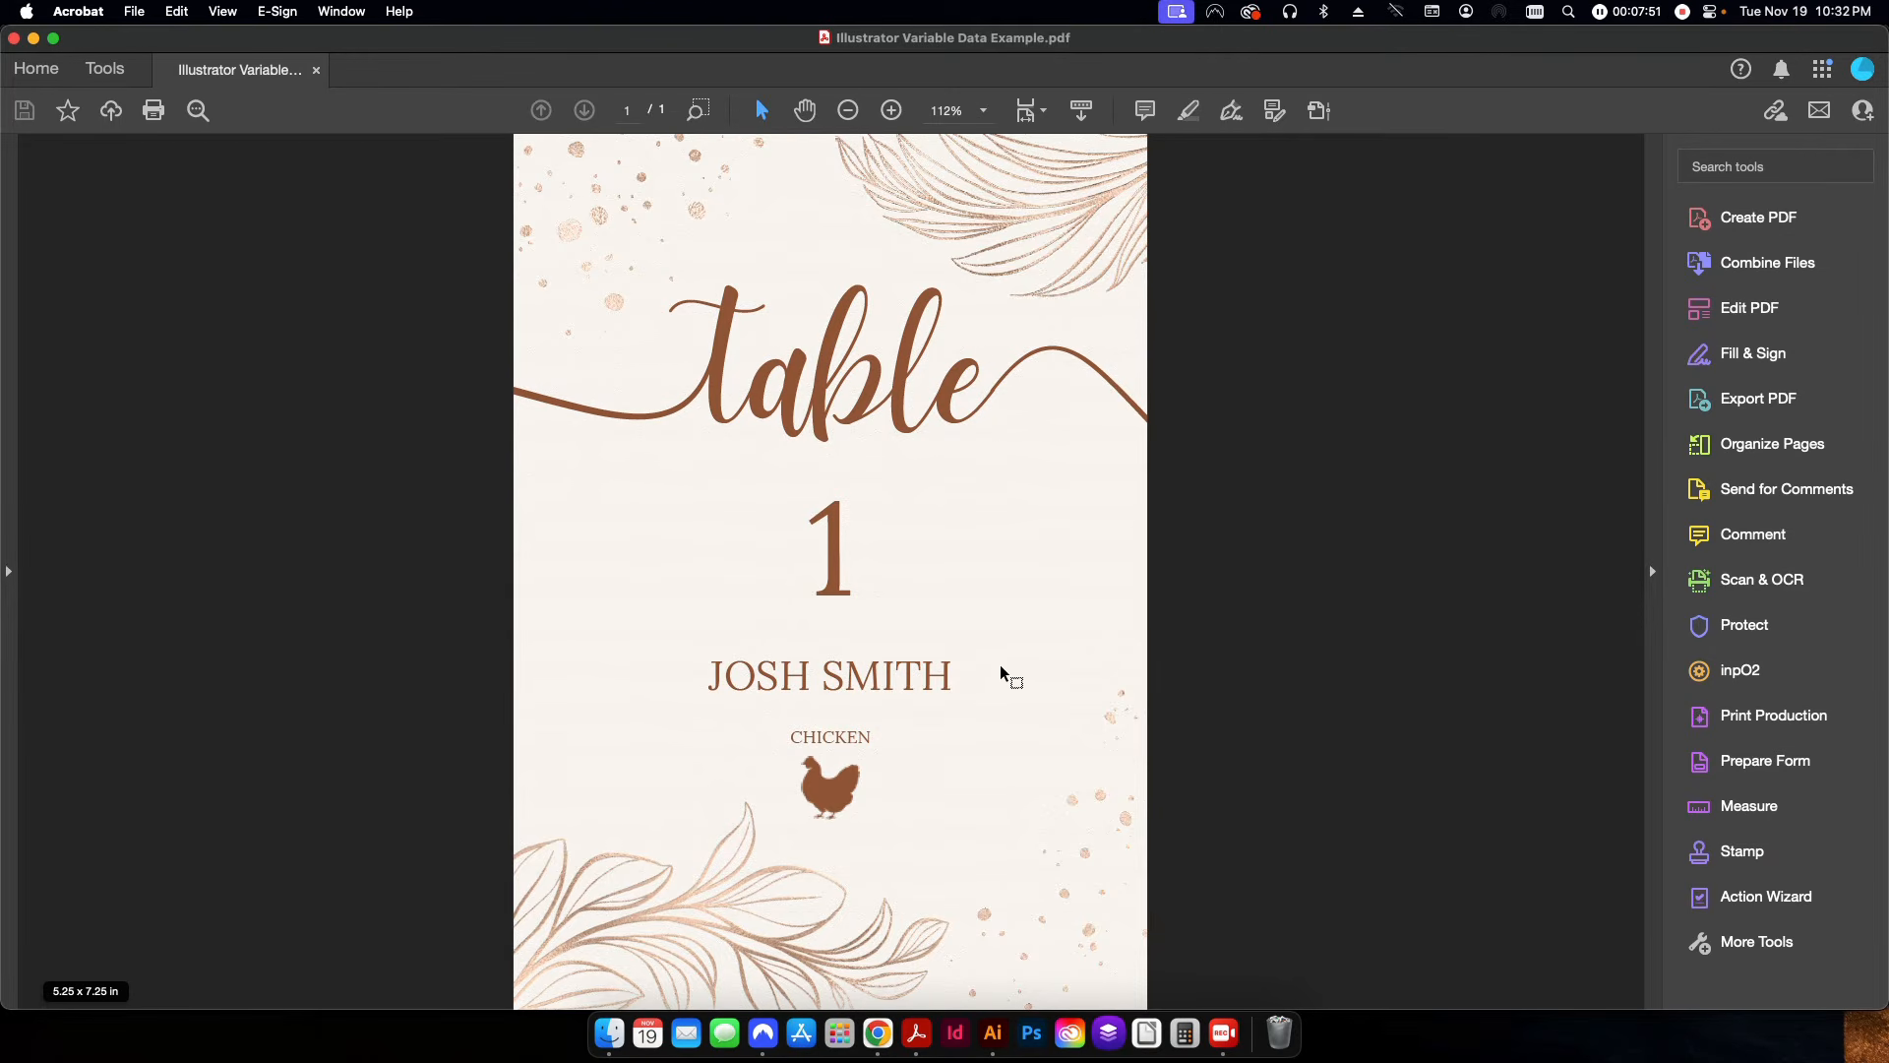
{"action": "key", "text": "super+w"}
{"action": "left_click", "coordinate": [509, 638]}
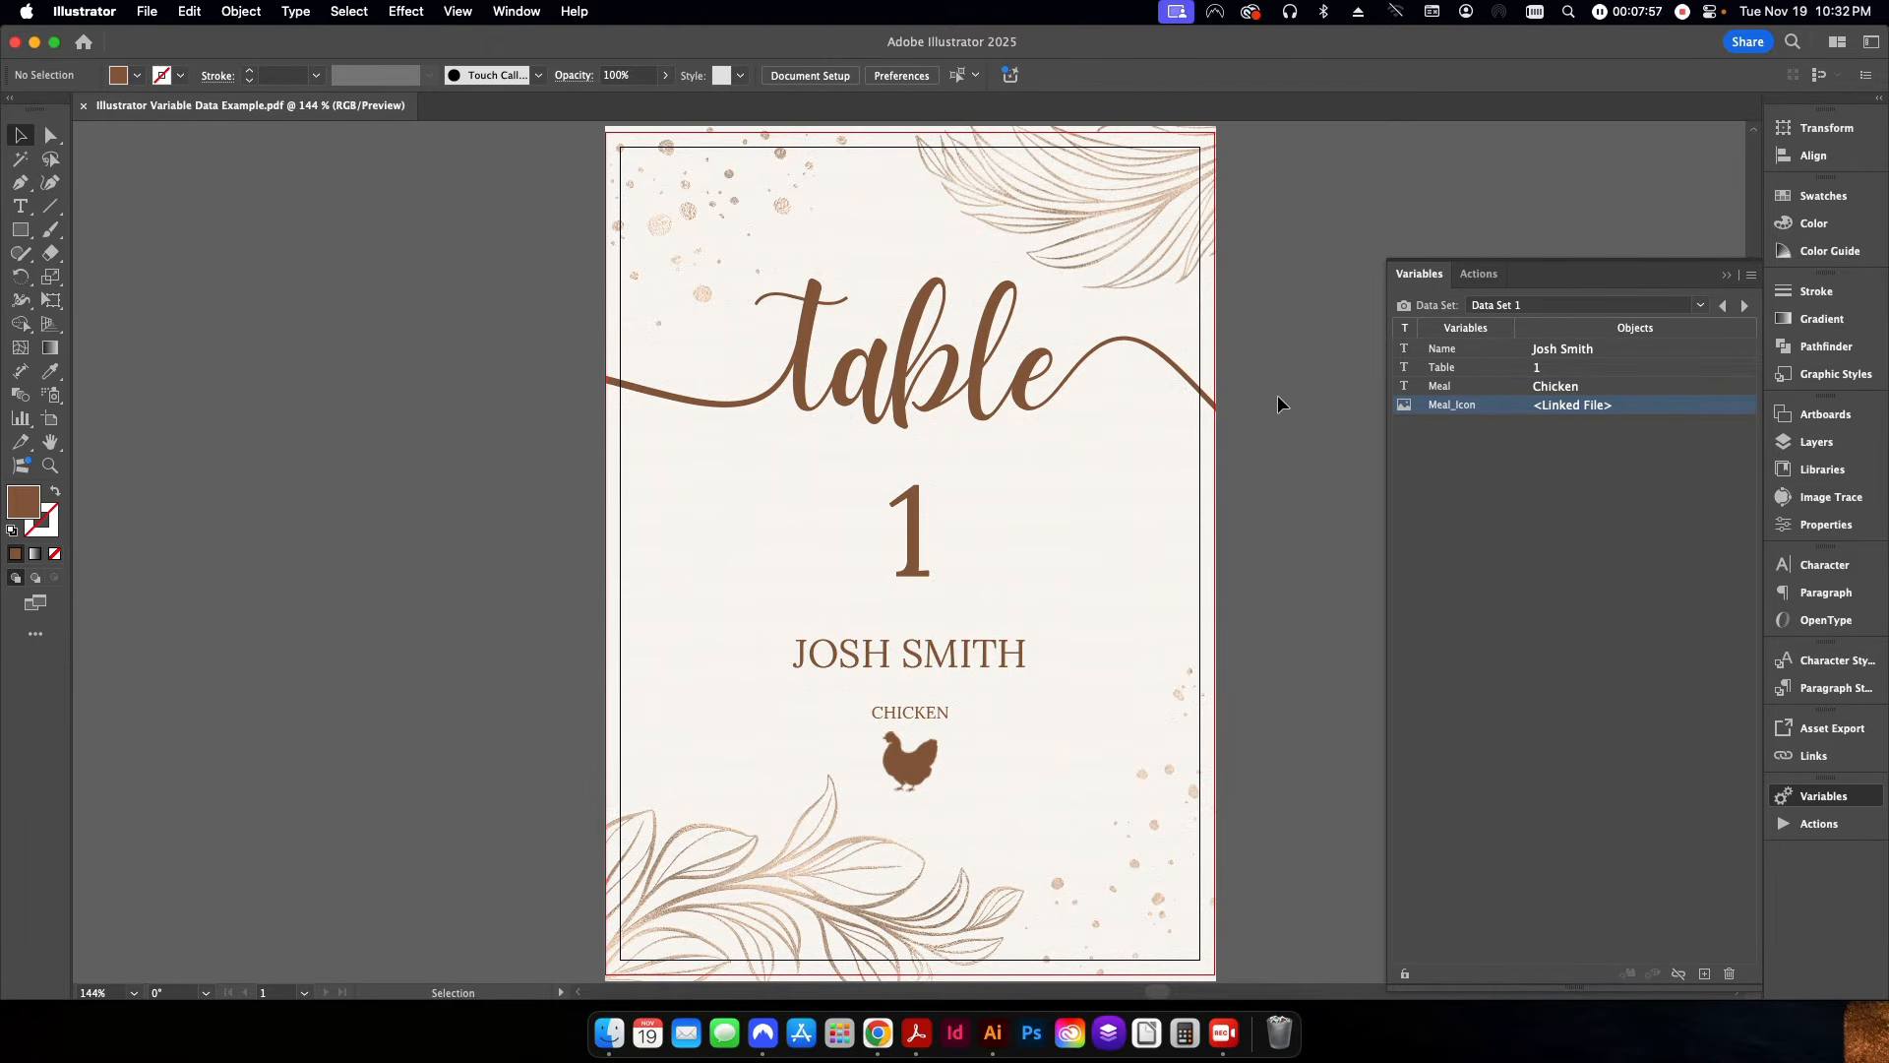
Load Data Set 2 into the card and delete the existing Export Variable Data action from Default Actions.
{"action": "left_click", "coordinate": [1742, 306]}
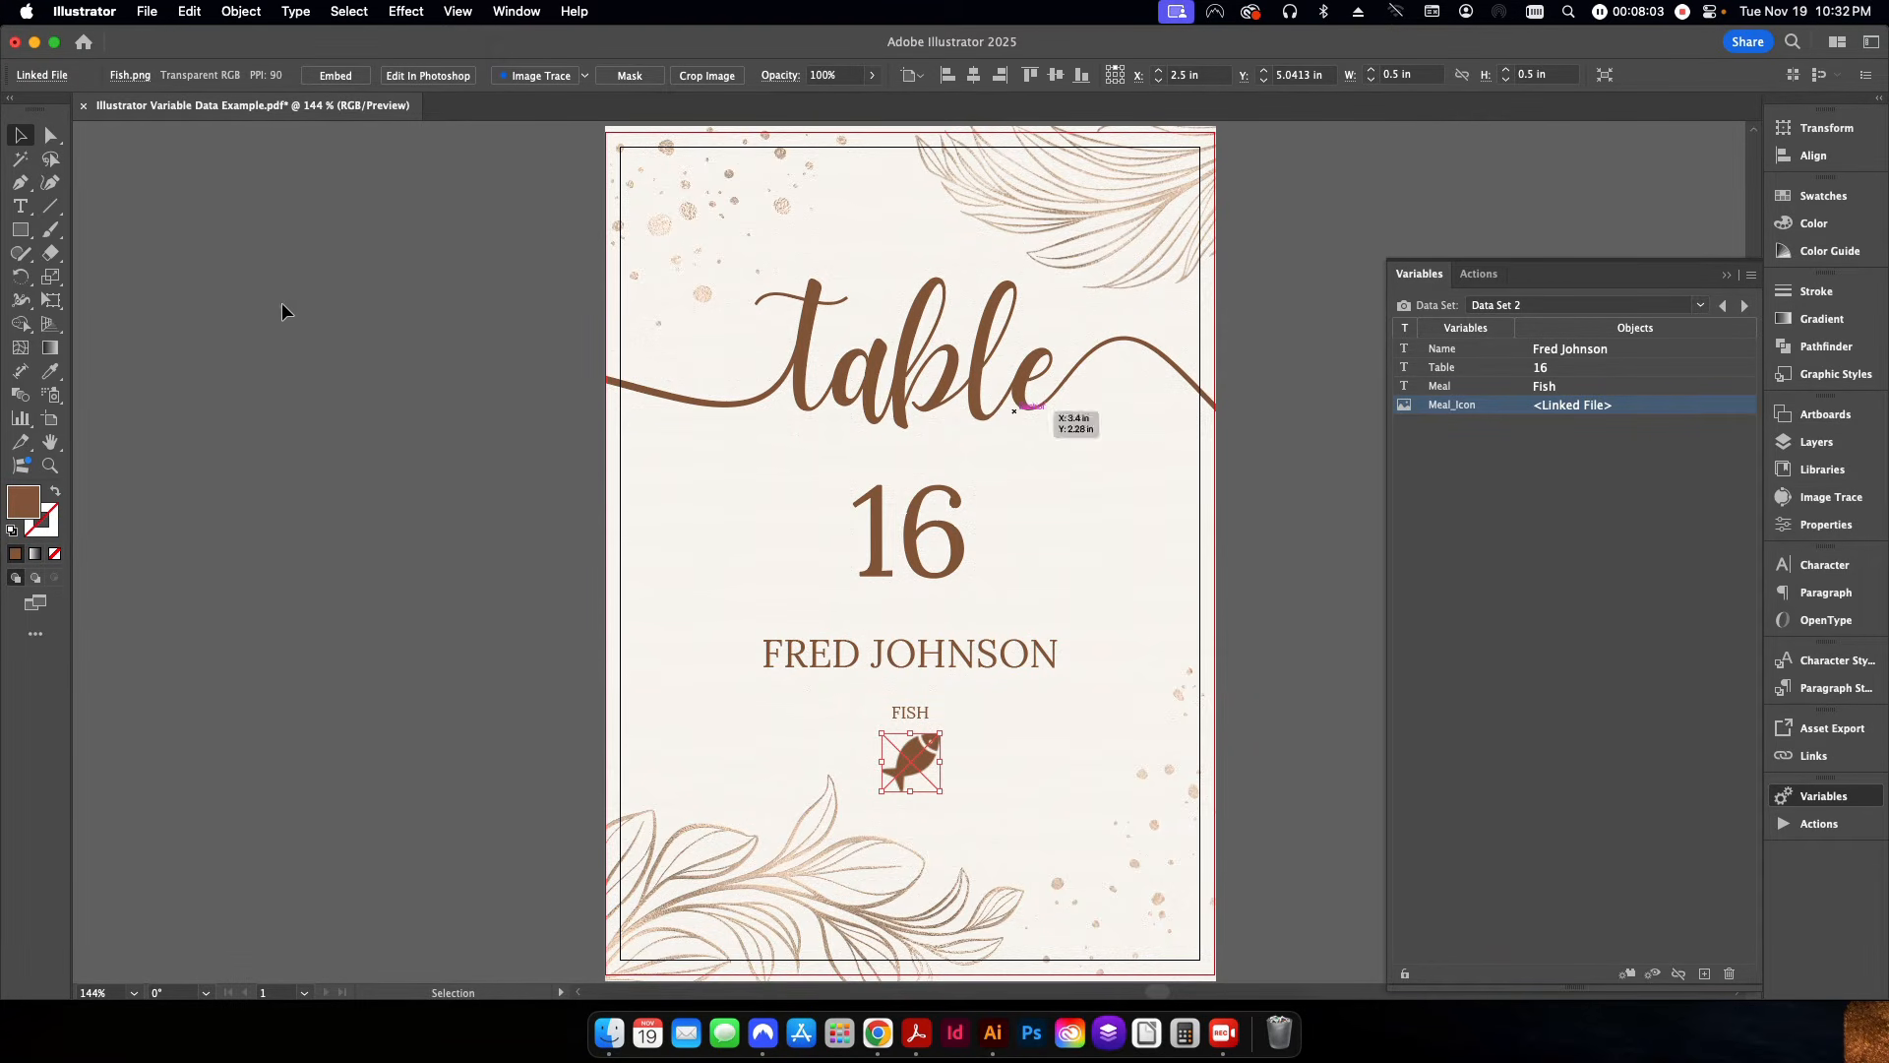
{"action": "left_click", "coordinate": [764, 498]}
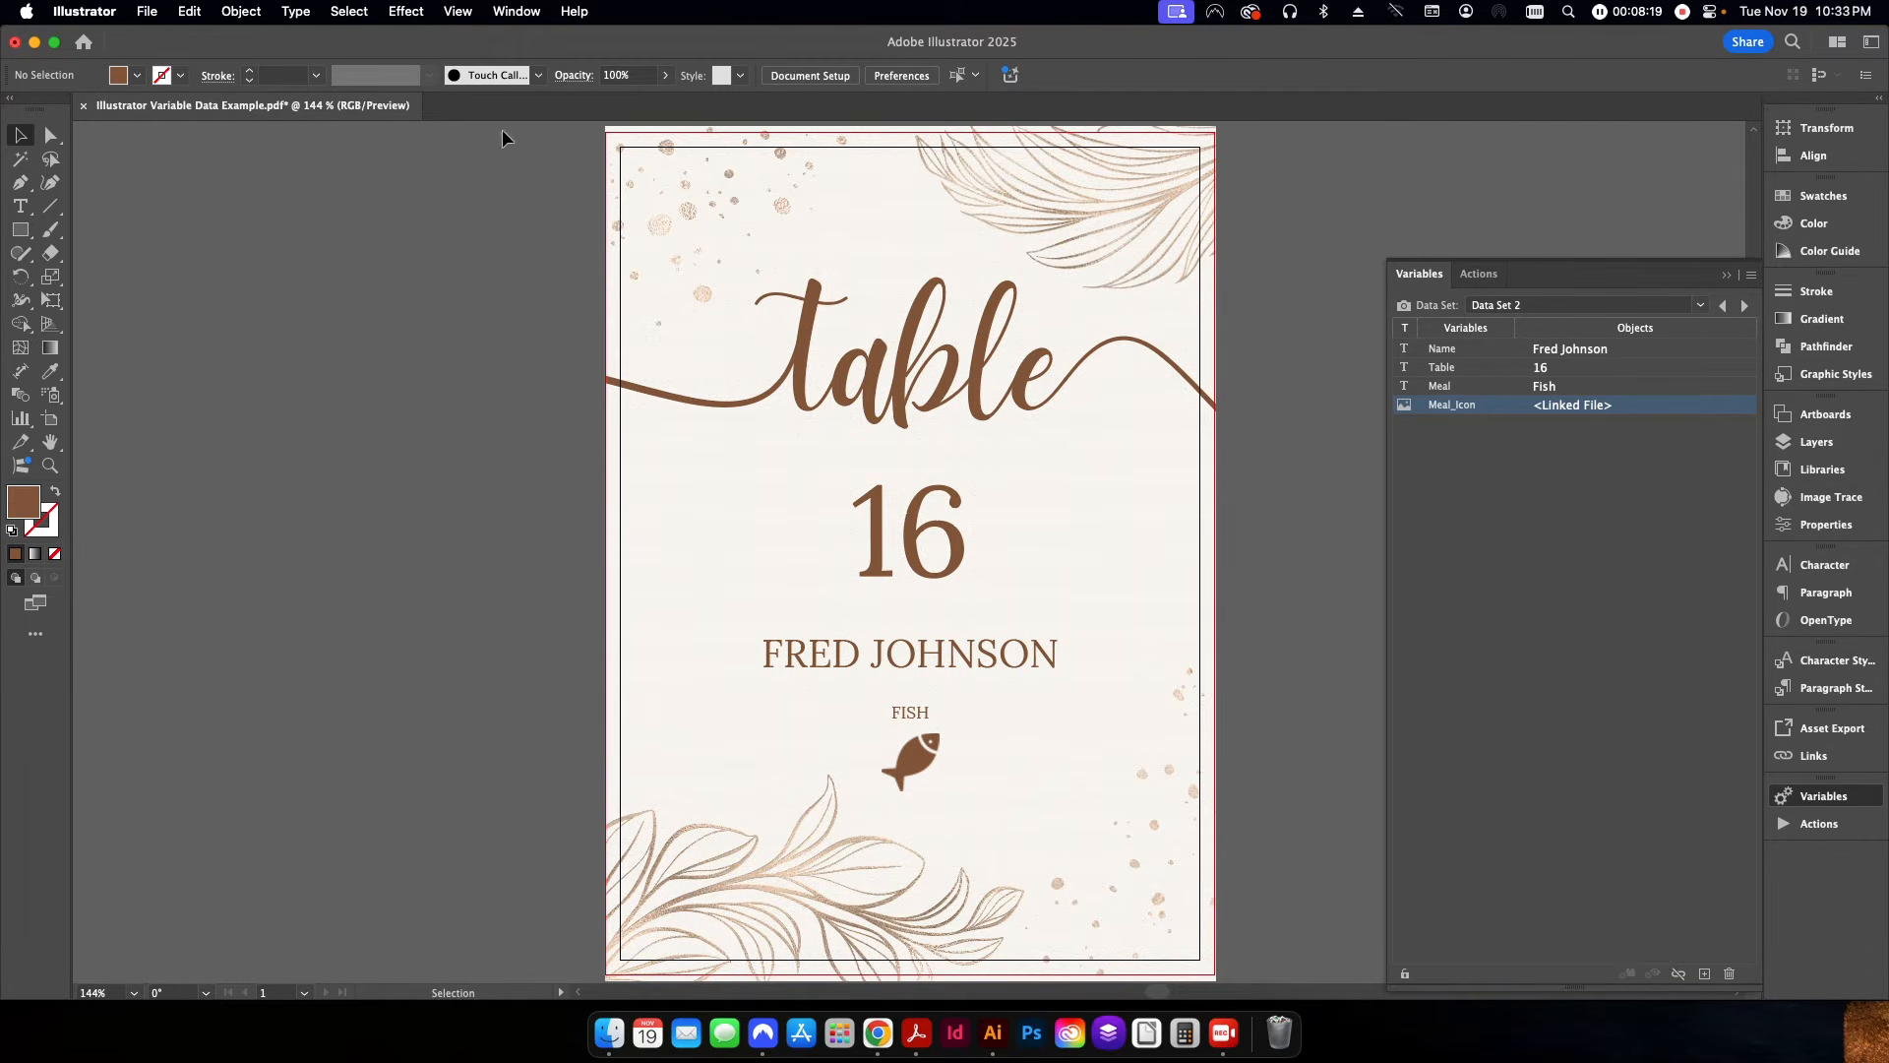
{"action": "left_click", "coordinate": [519, 10]}
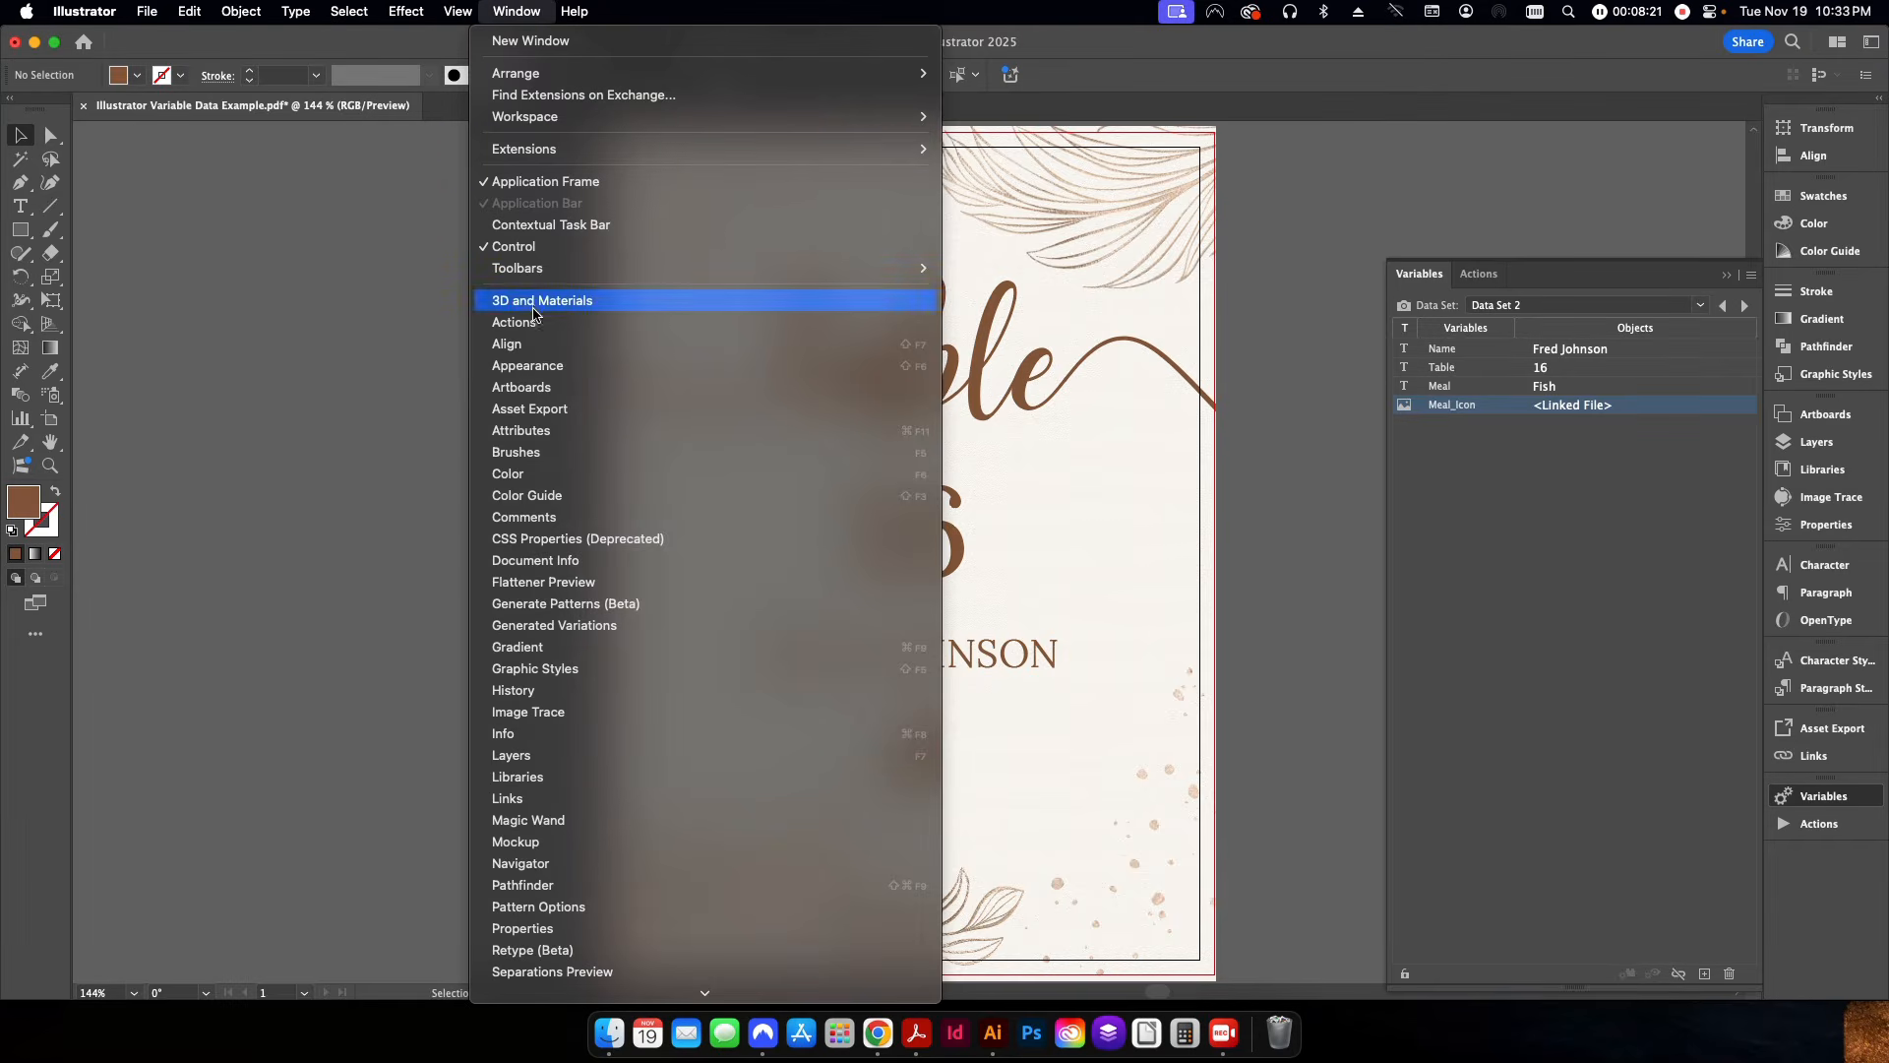
{"action": "left_click", "coordinate": [514, 322]}
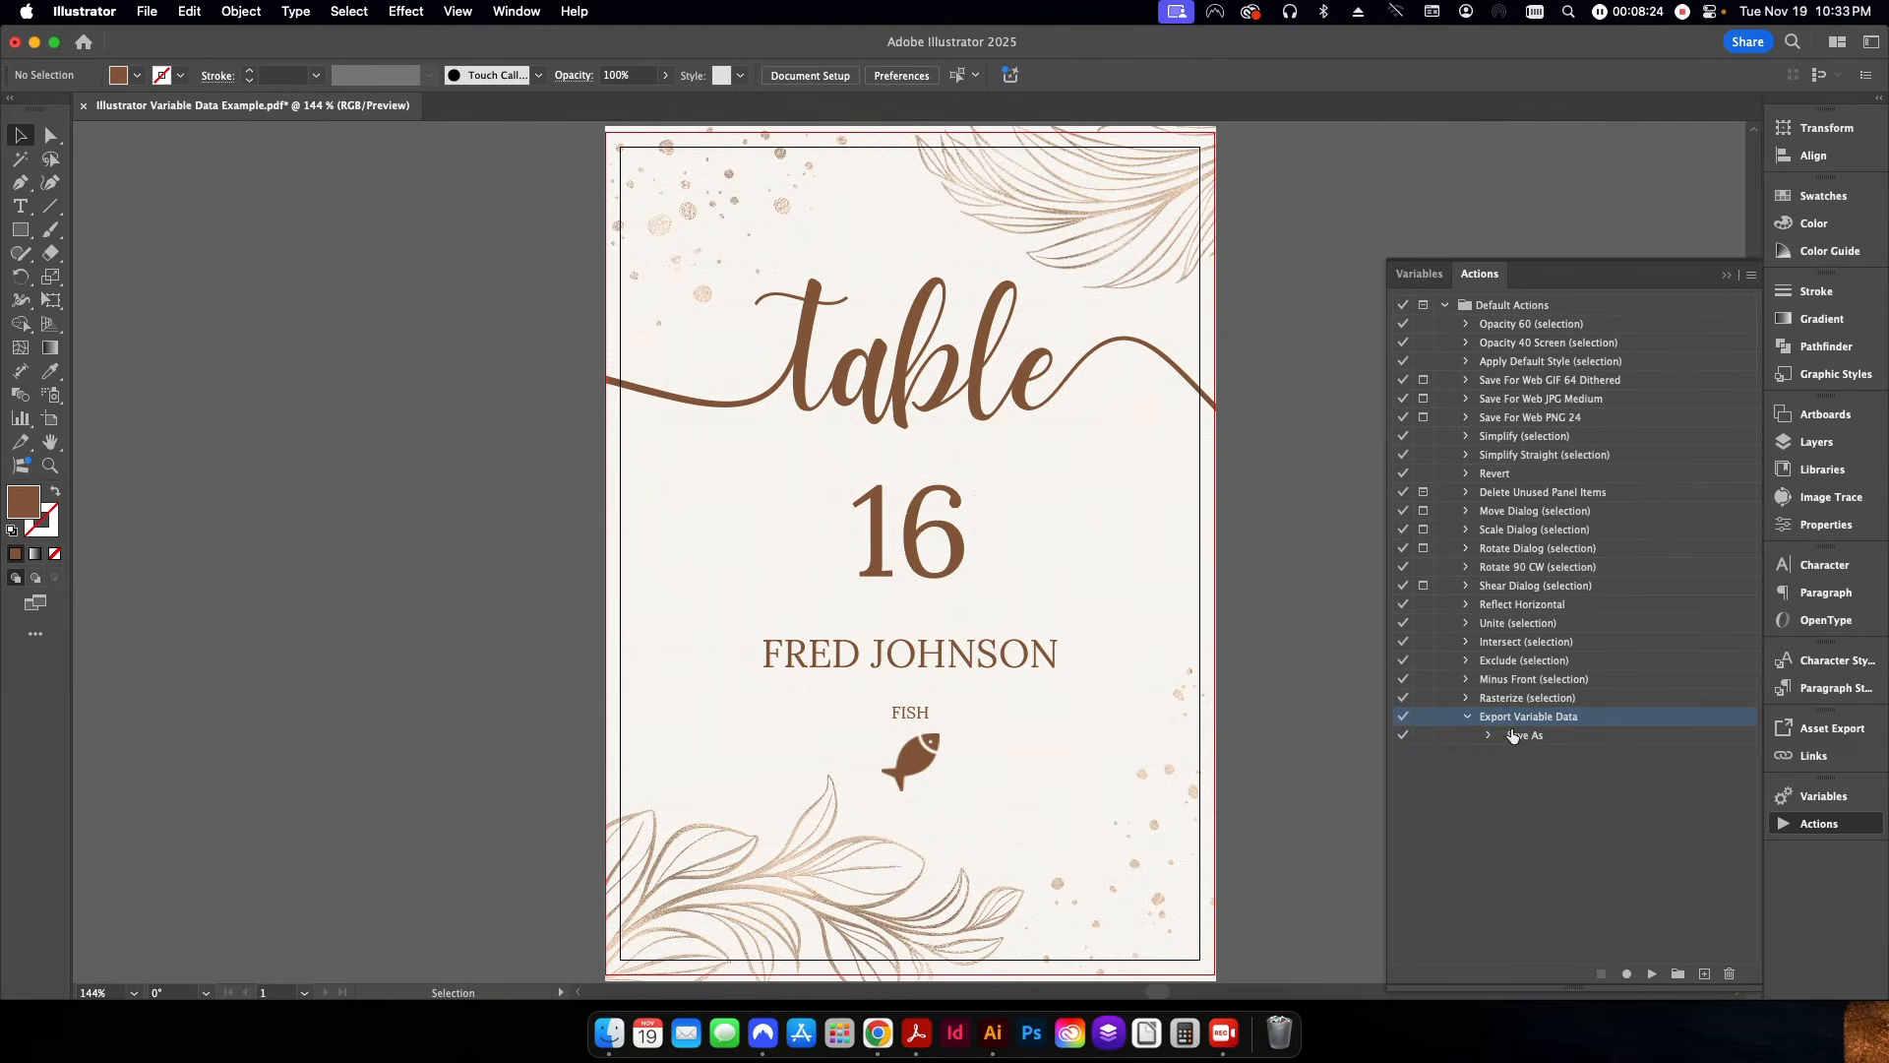
{"action": "left_click", "coordinate": [1729, 974]}
{"action": "left_click", "coordinate": [1014, 550]}
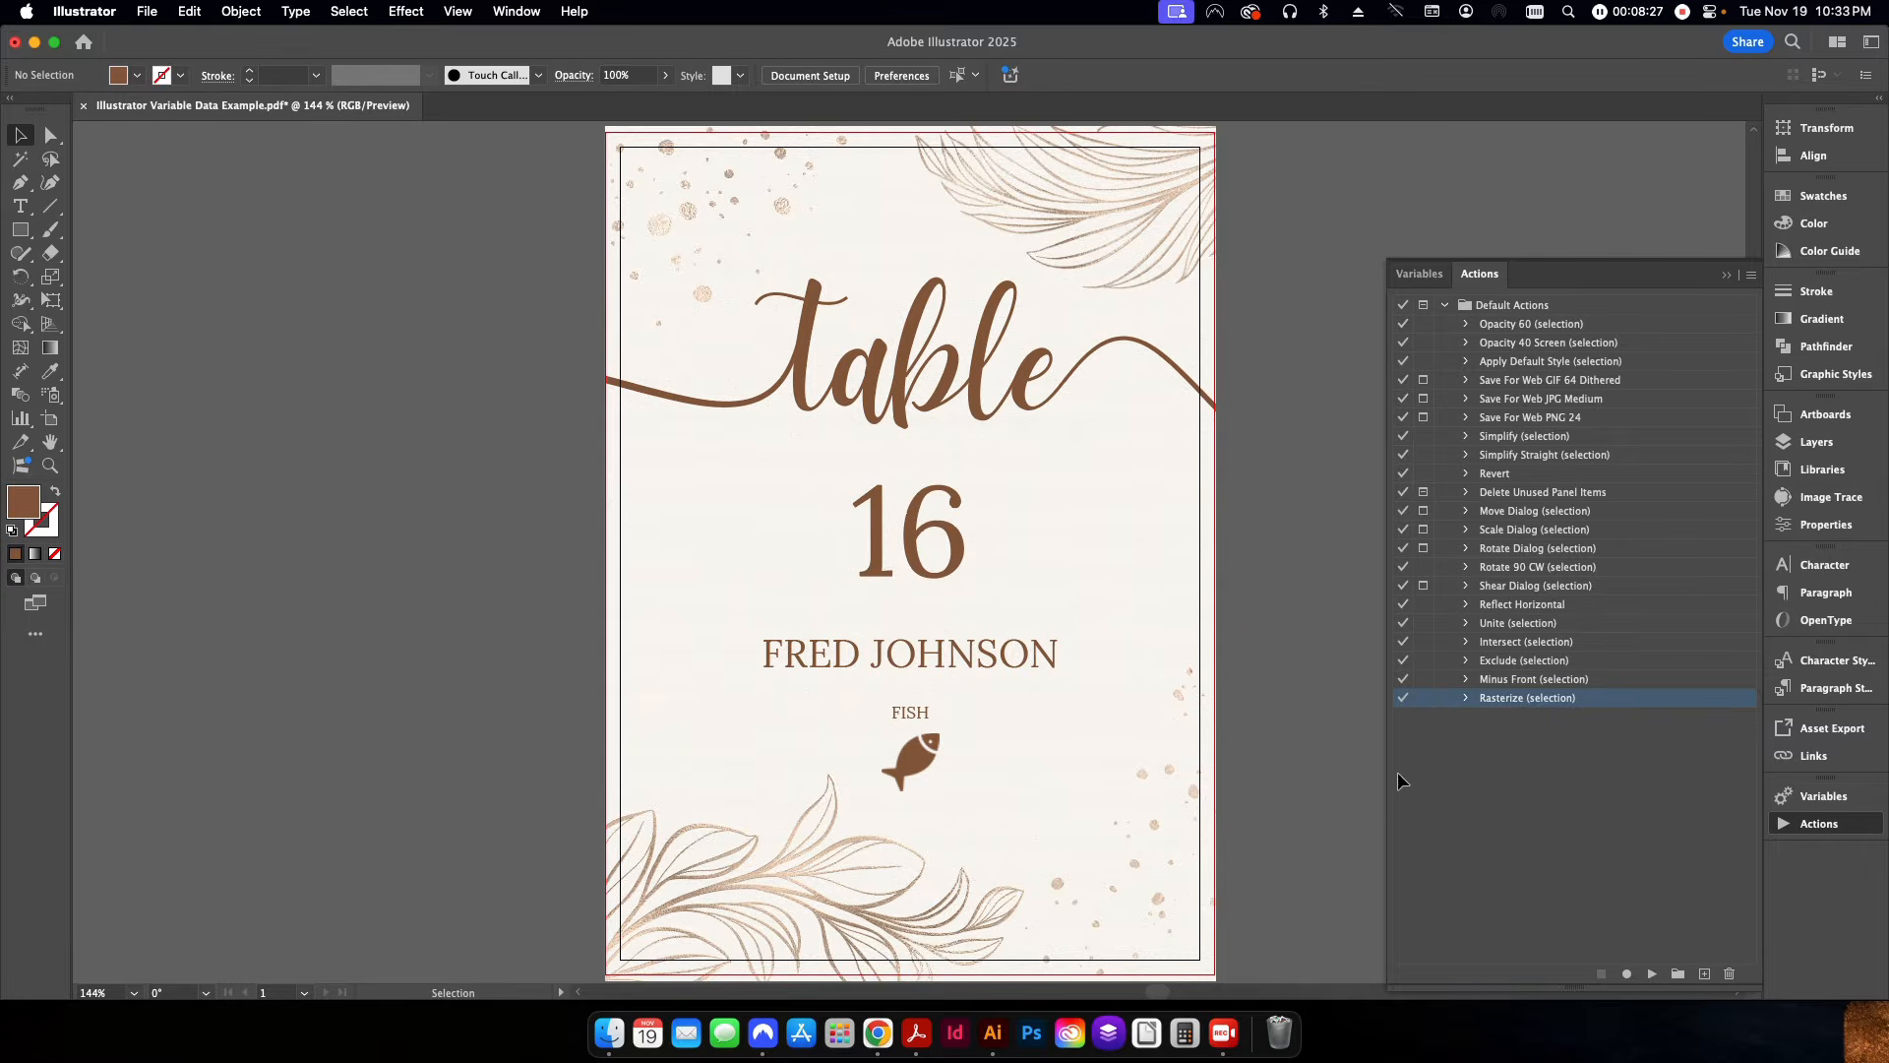
Create a new action named Export Variable Data in the Default Actions set and start recording it.
{"action": "left_click", "coordinate": [1706, 975]}
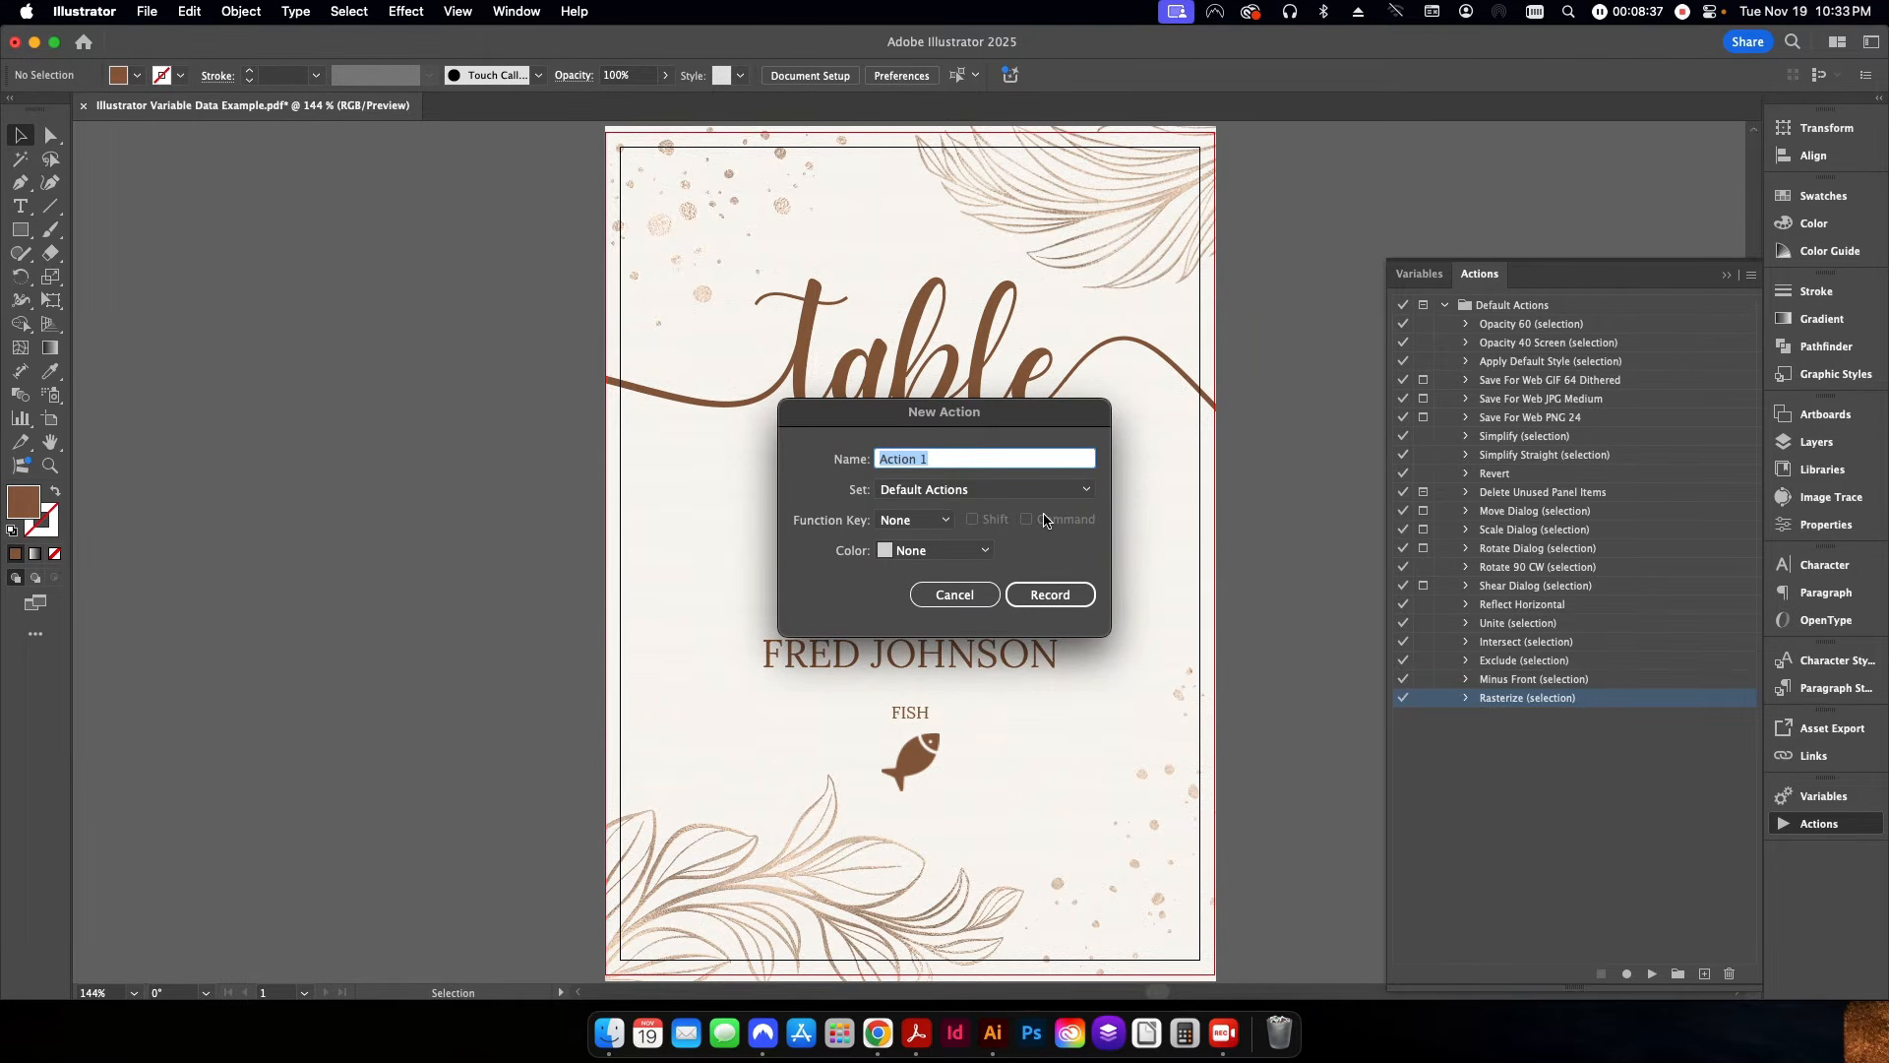
{"action": "type", "text": "Export Variable Dt"}
{"action": "type", "text": "ta"}
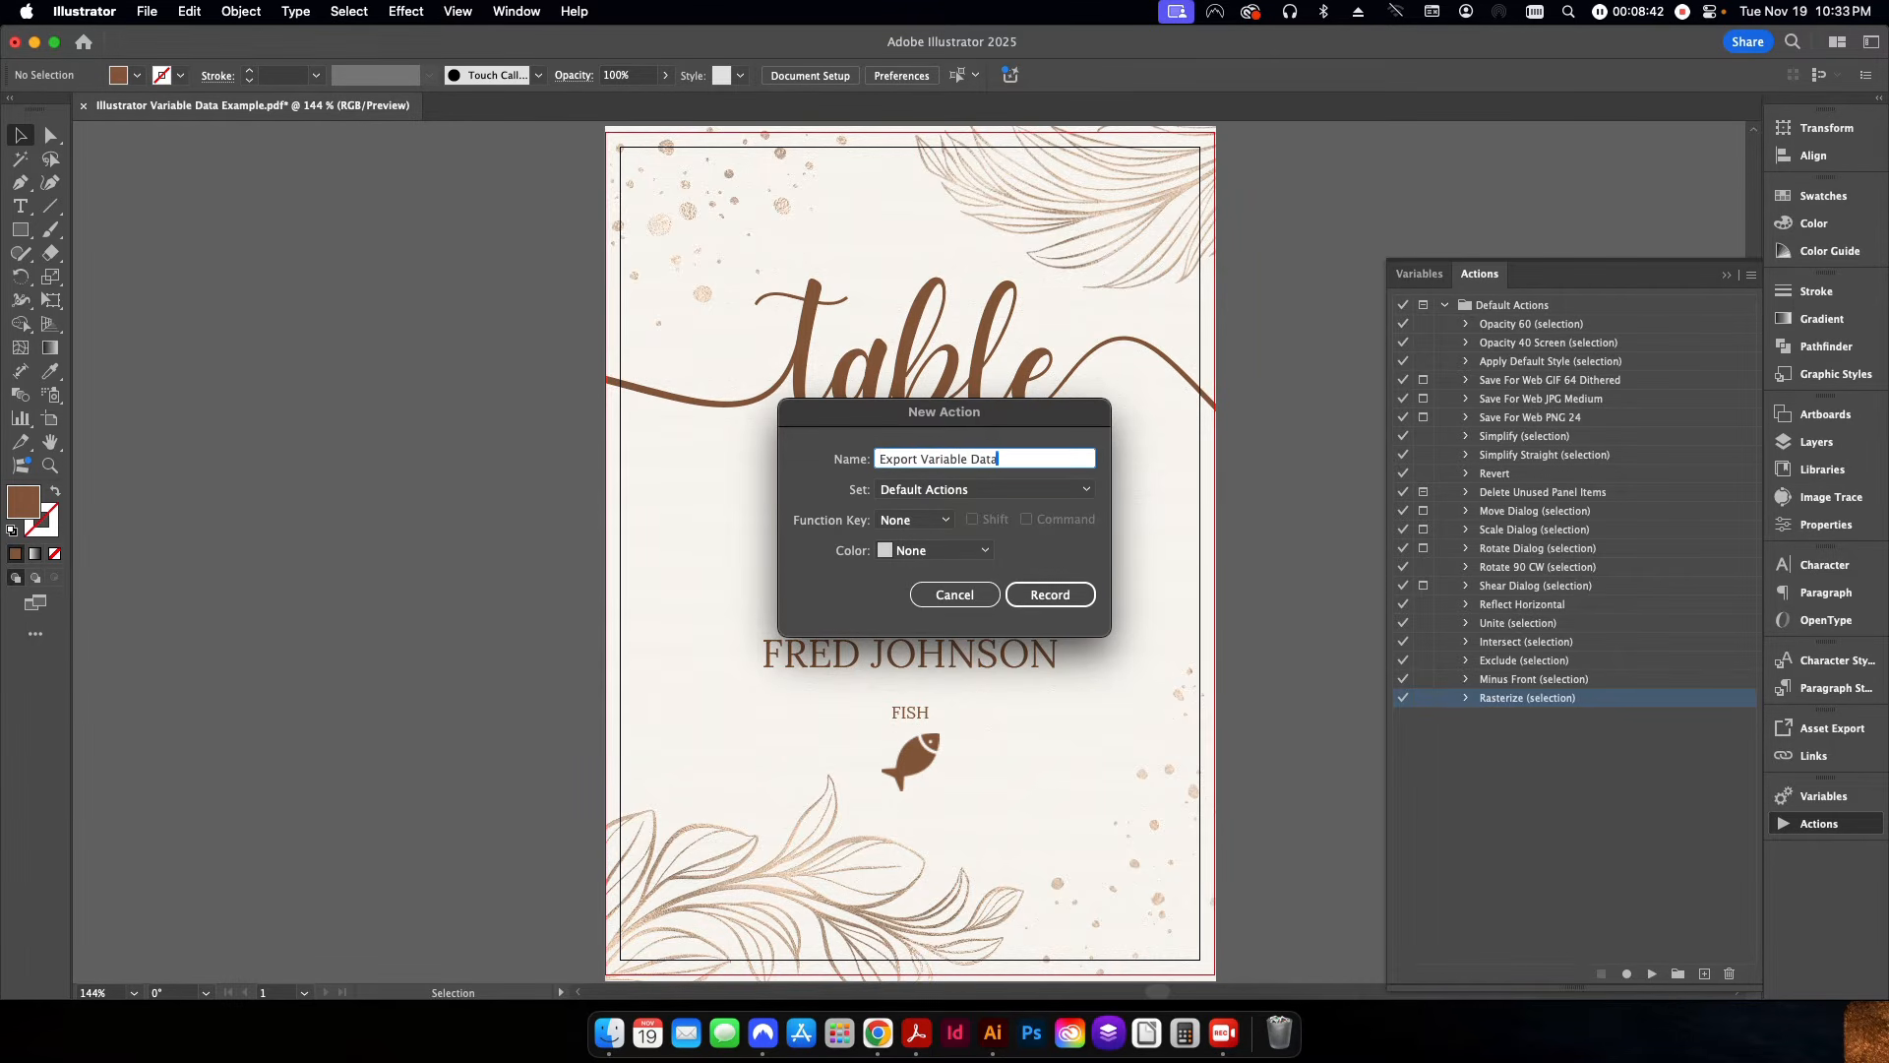
{"action": "left_click", "coordinate": [1025, 595]}
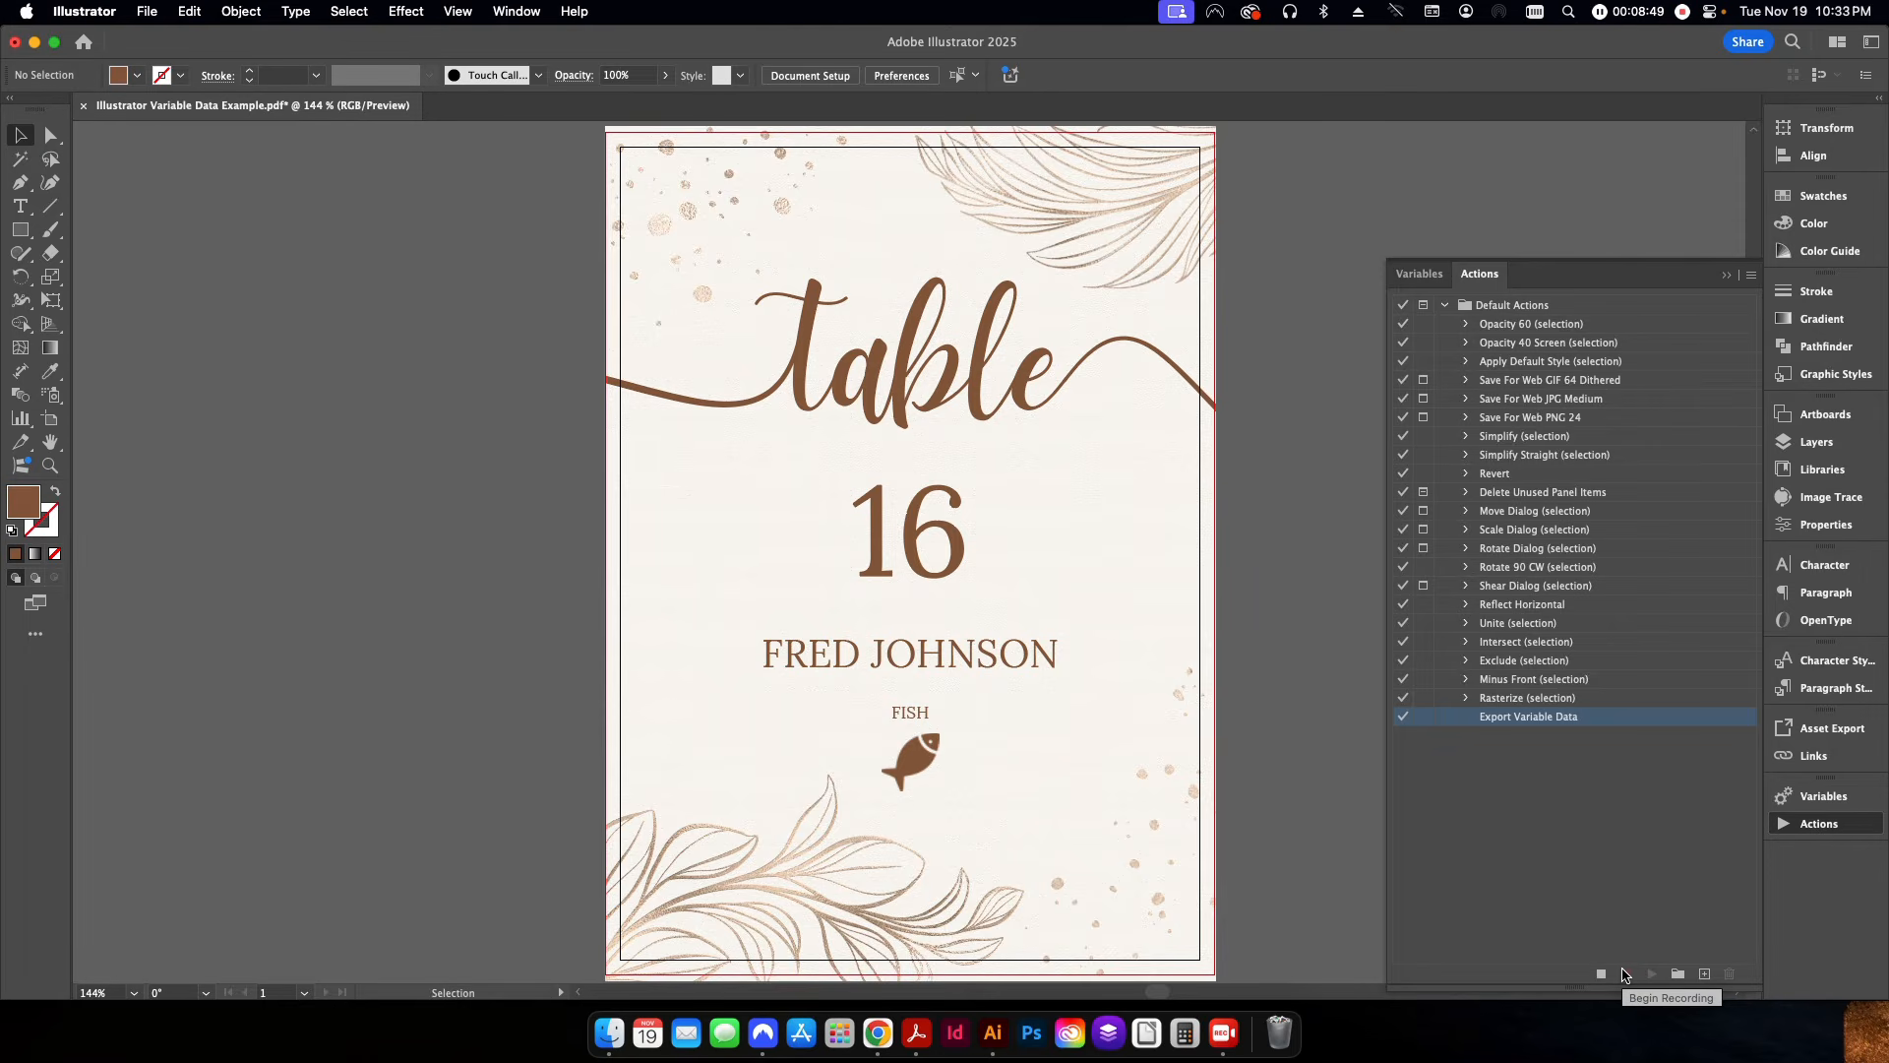
Record a Save As to Adobe PDF that replaces Illustrator Variable Data Example.pdf, and stop the recording.
{"action": "left_click", "coordinate": [145, 13]}
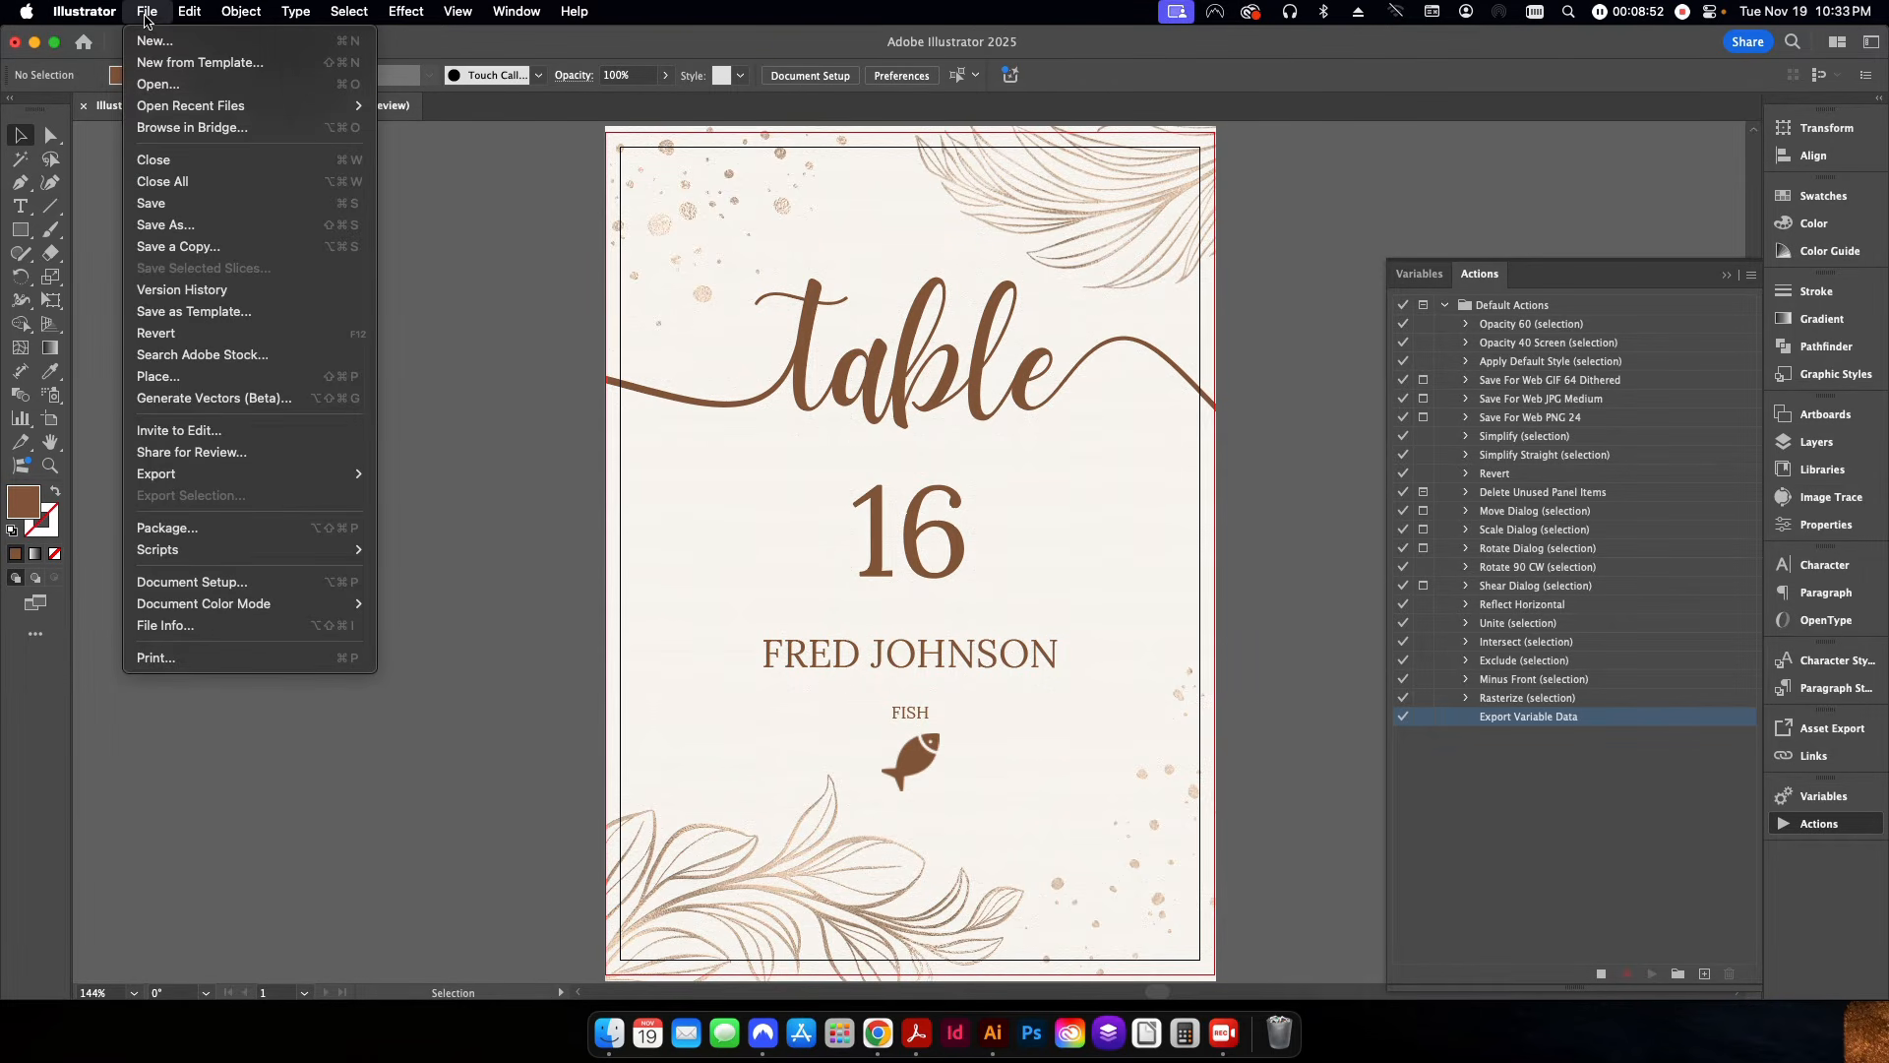
{"action": "left_click", "coordinate": [164, 226]}
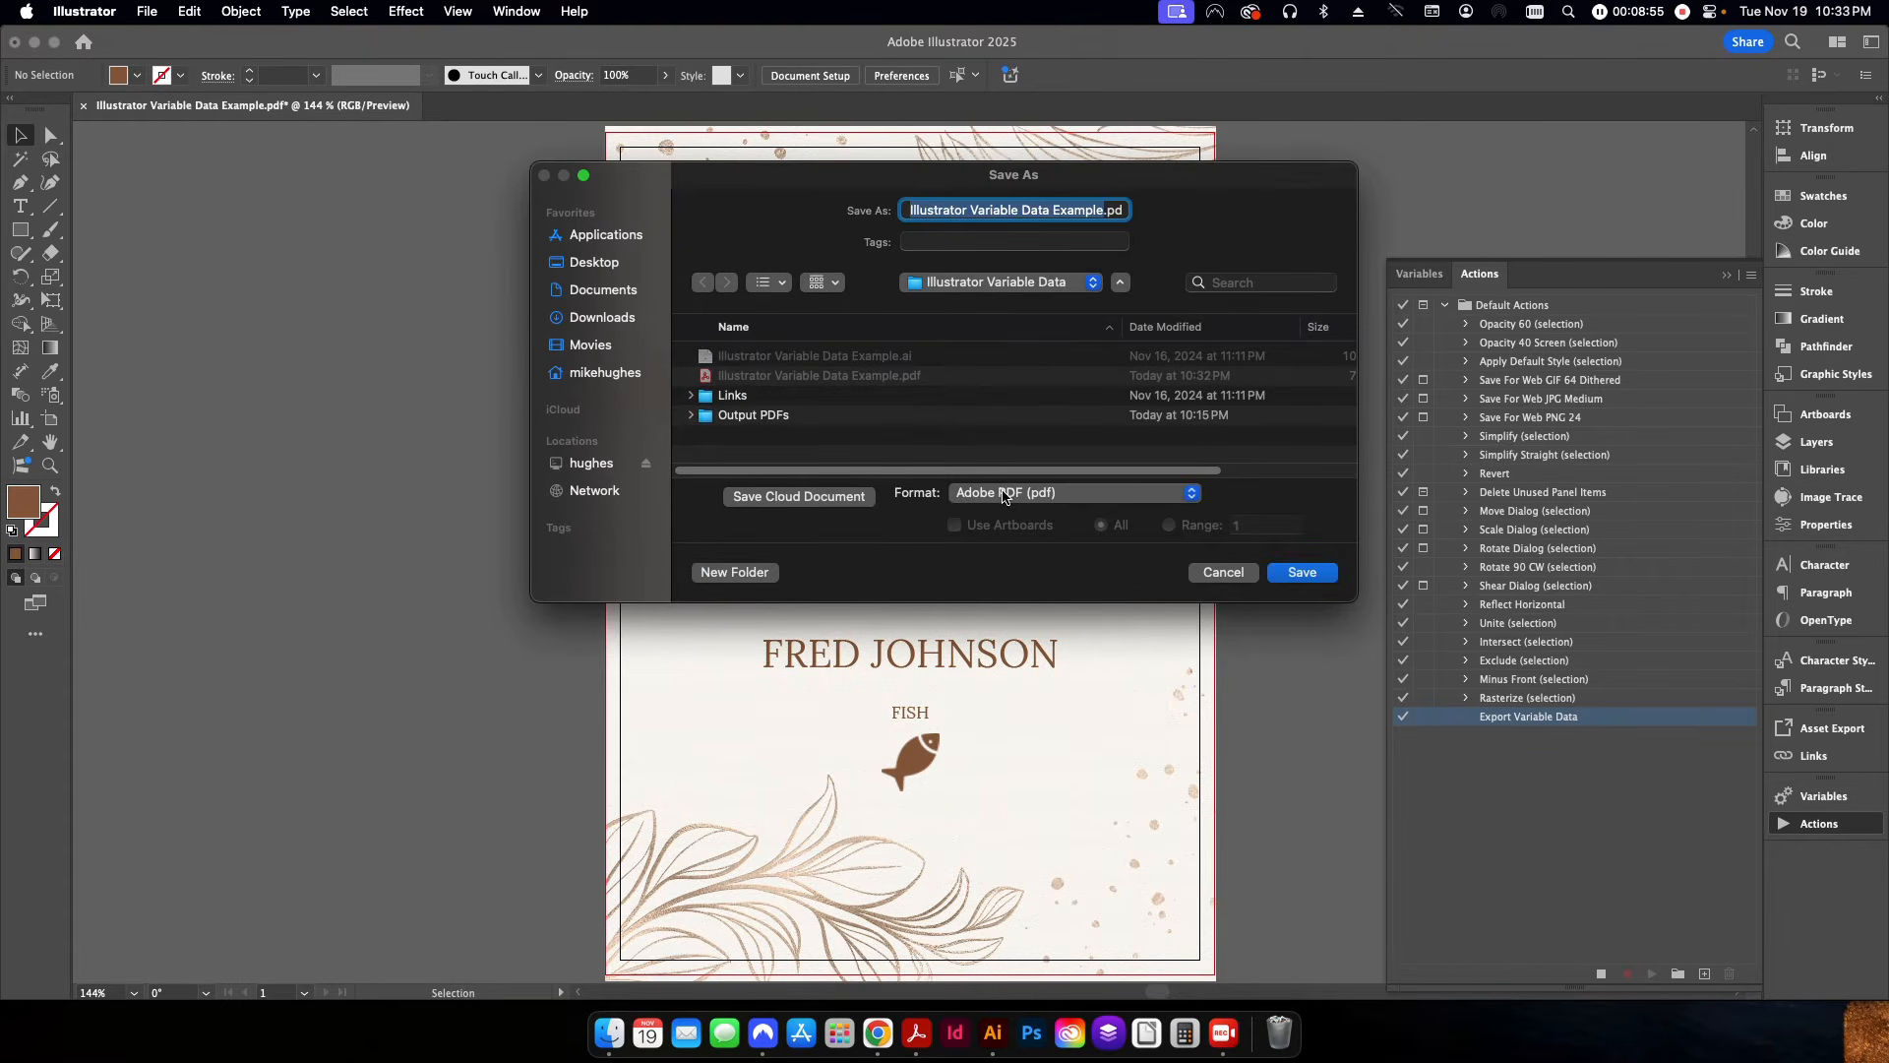
{"action": "left_click", "coordinate": [1304, 572]}
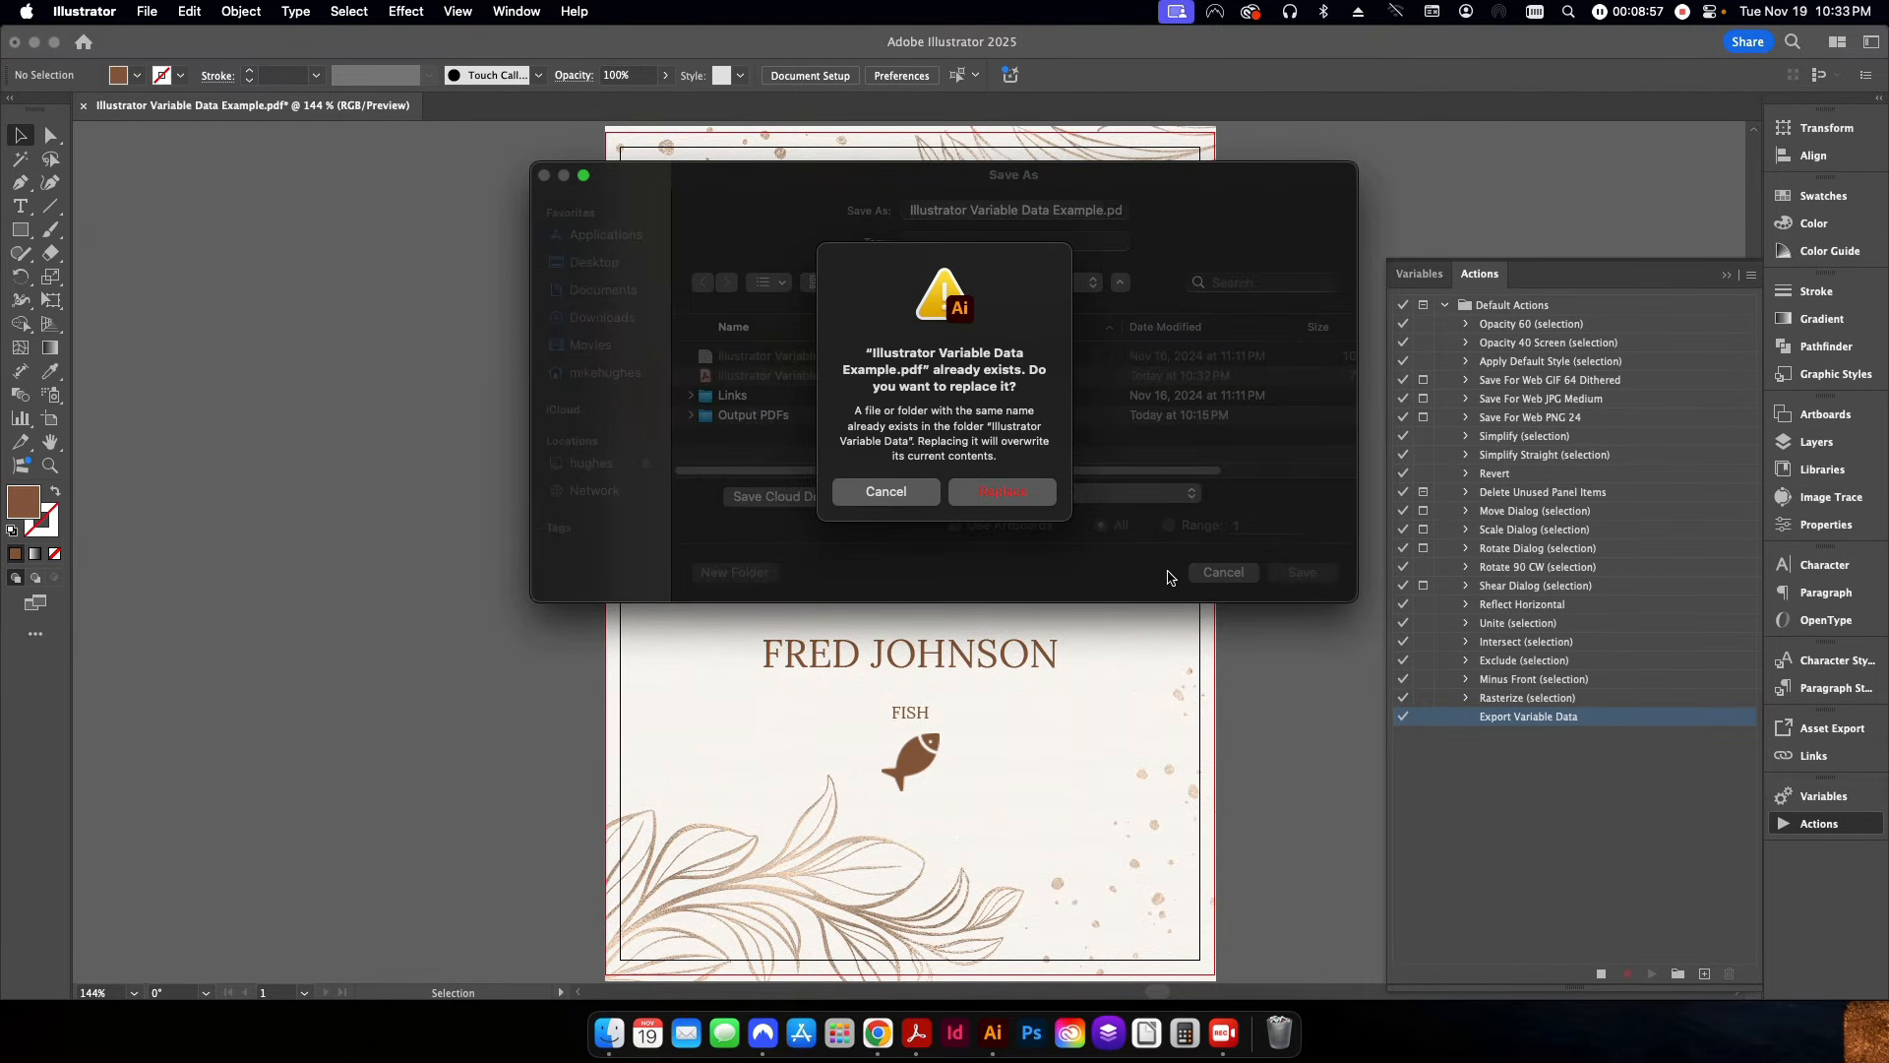
{"action": "left_click", "coordinate": [994, 492]}
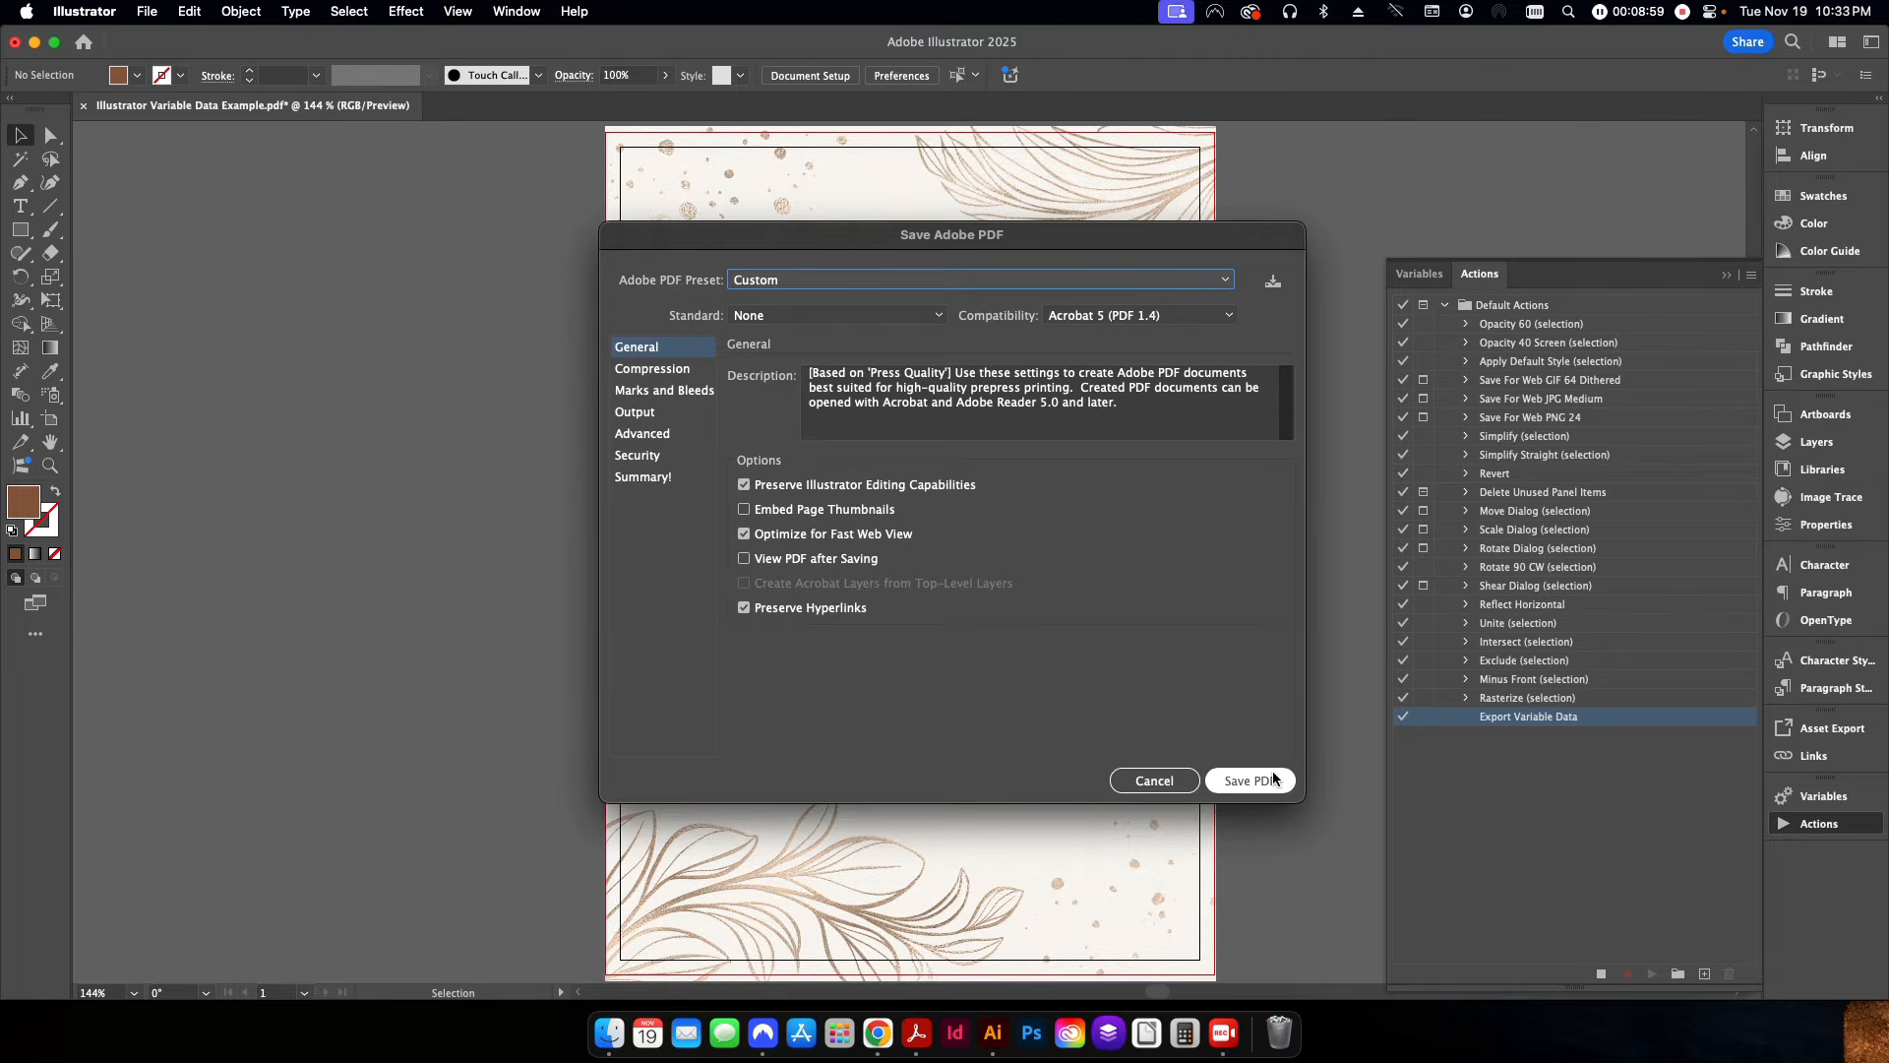
{"action": "key", "text": "Return"}
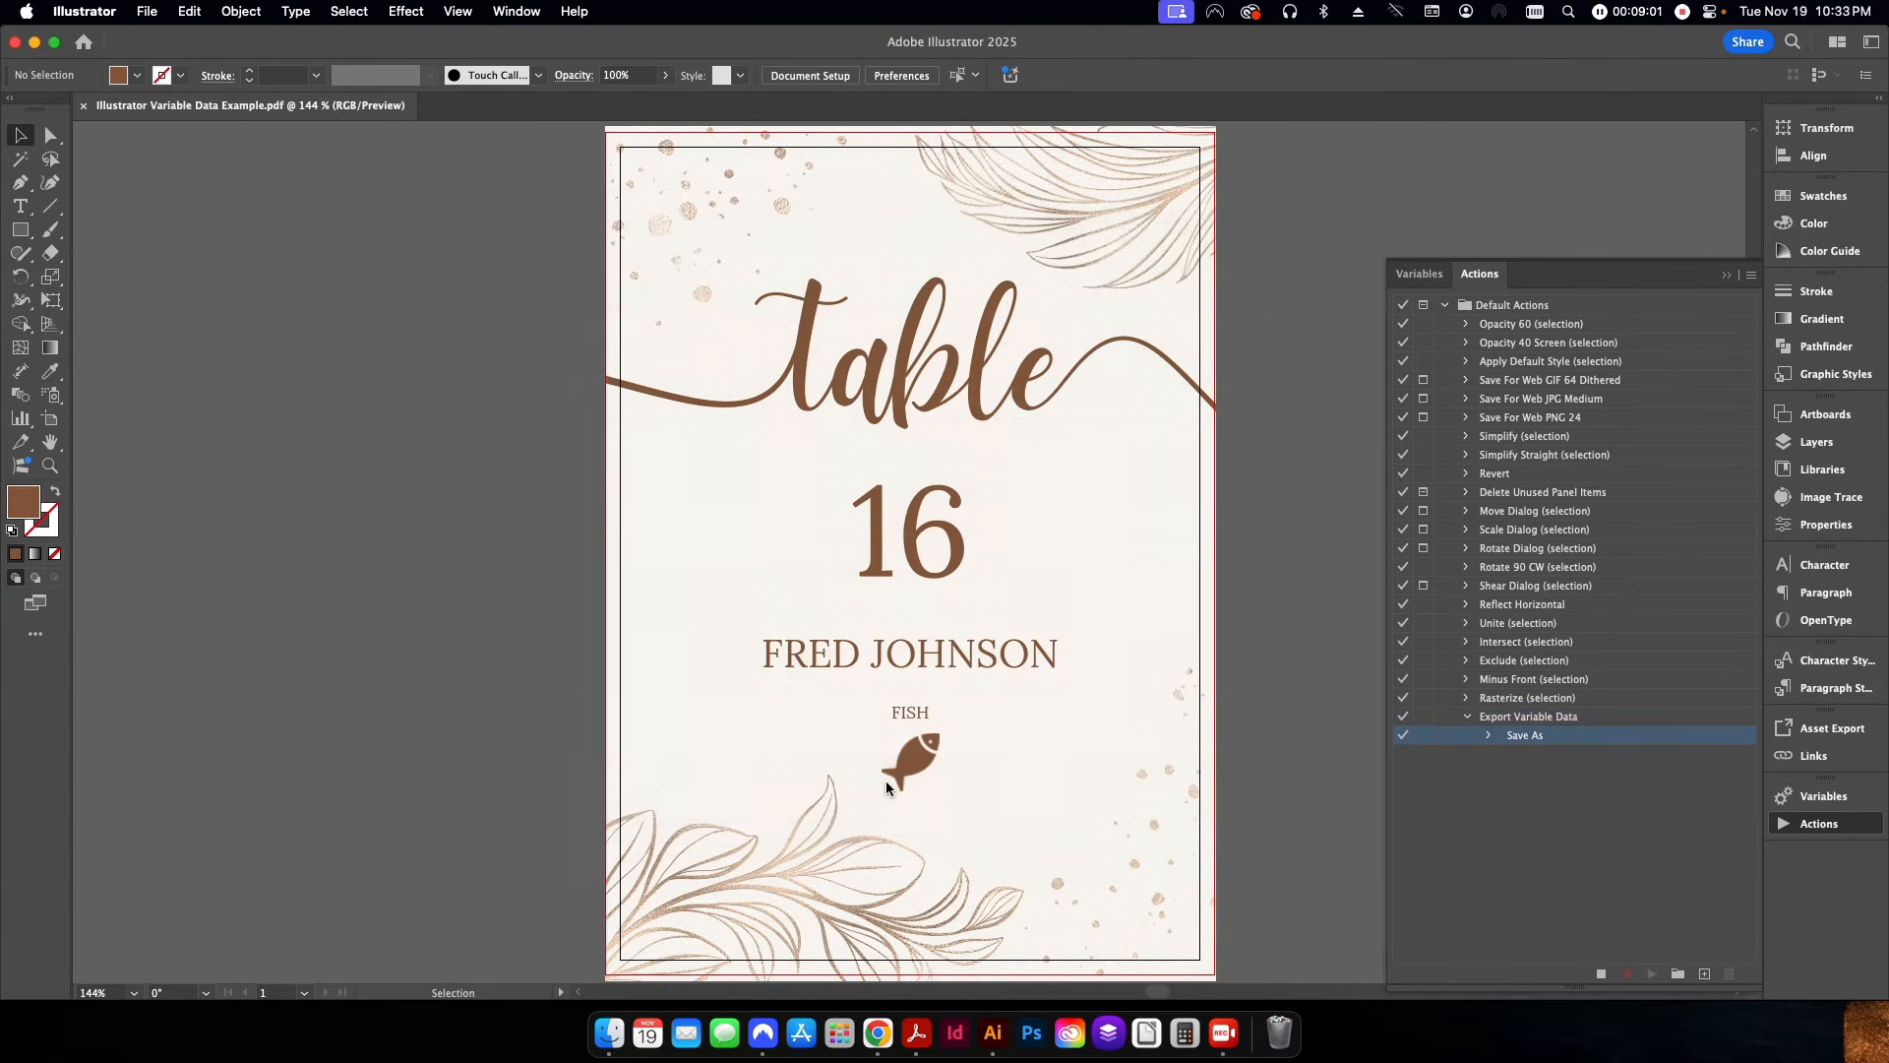
{"action": "left_click", "coordinate": [1601, 974]}
Open the Batch settings for the Default Actions set and choose Export Variable Data as the action to play.
{"action": "left_click", "coordinate": [1526, 717]}
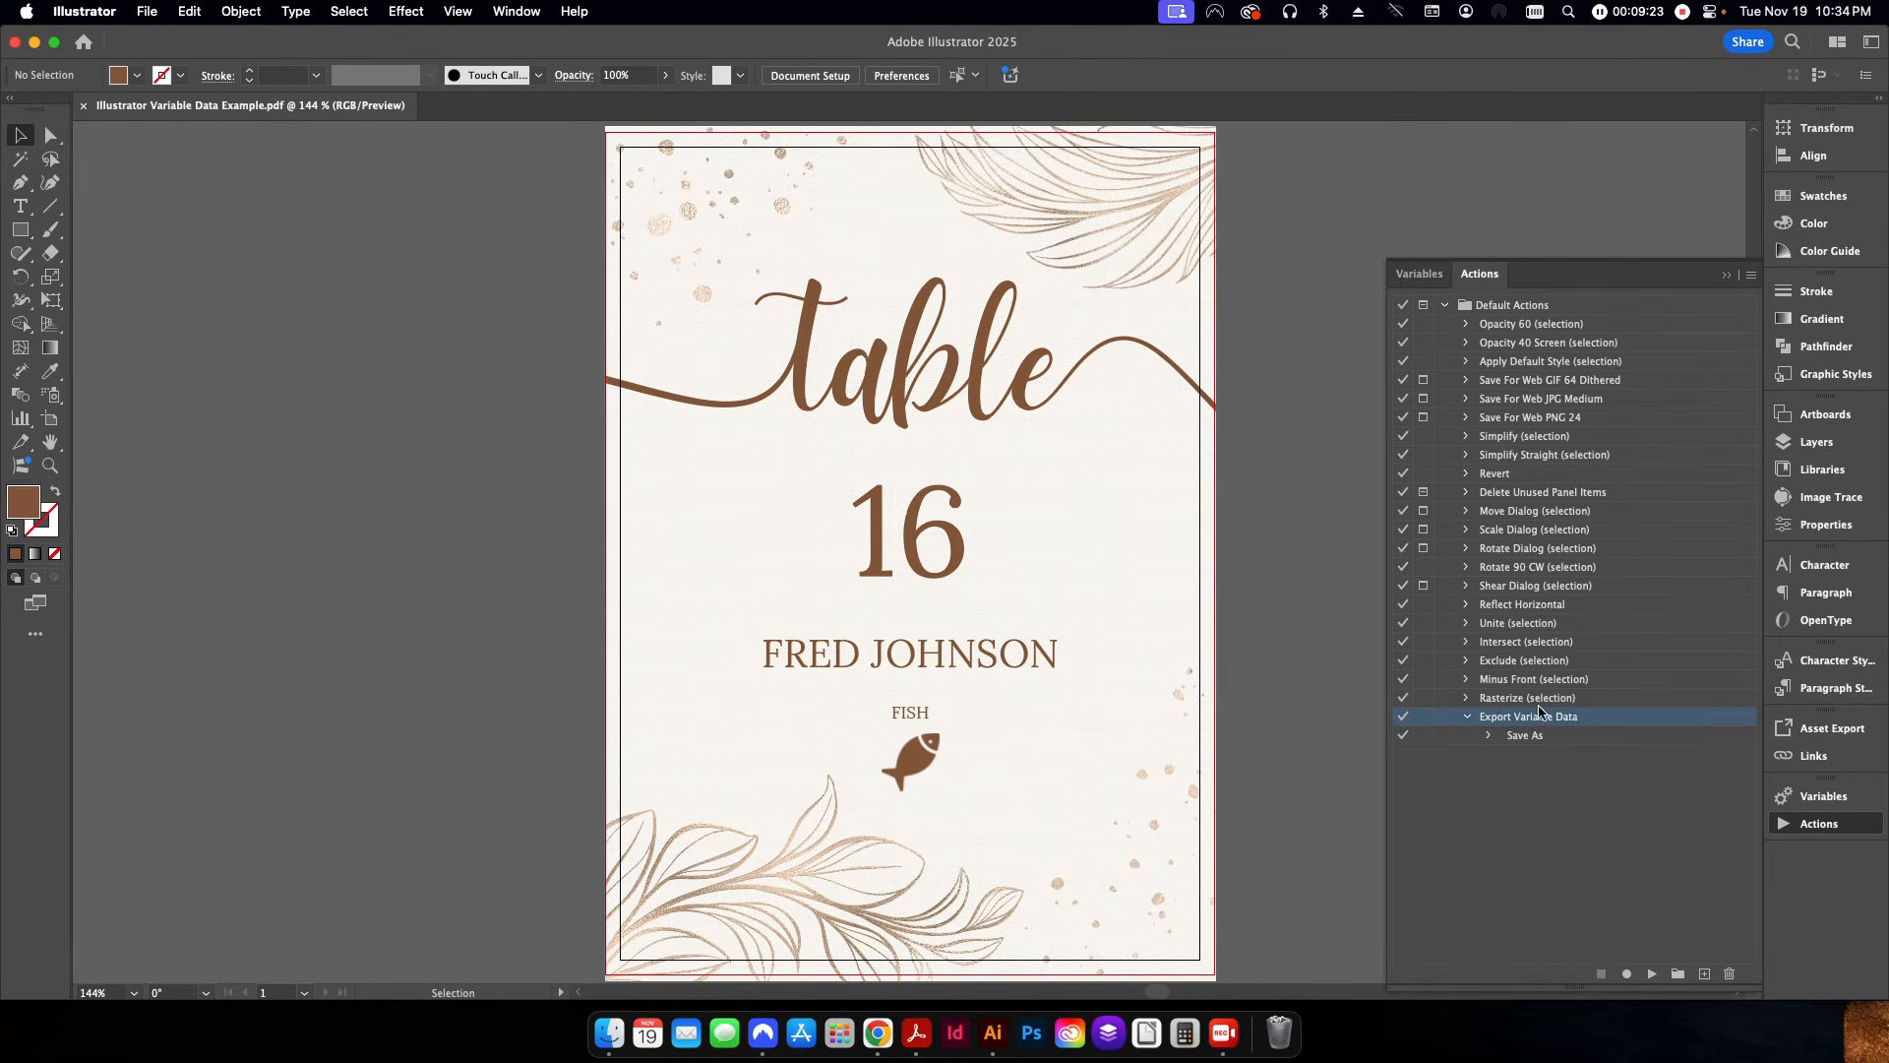
{"action": "left_click", "coordinate": [1751, 276]}
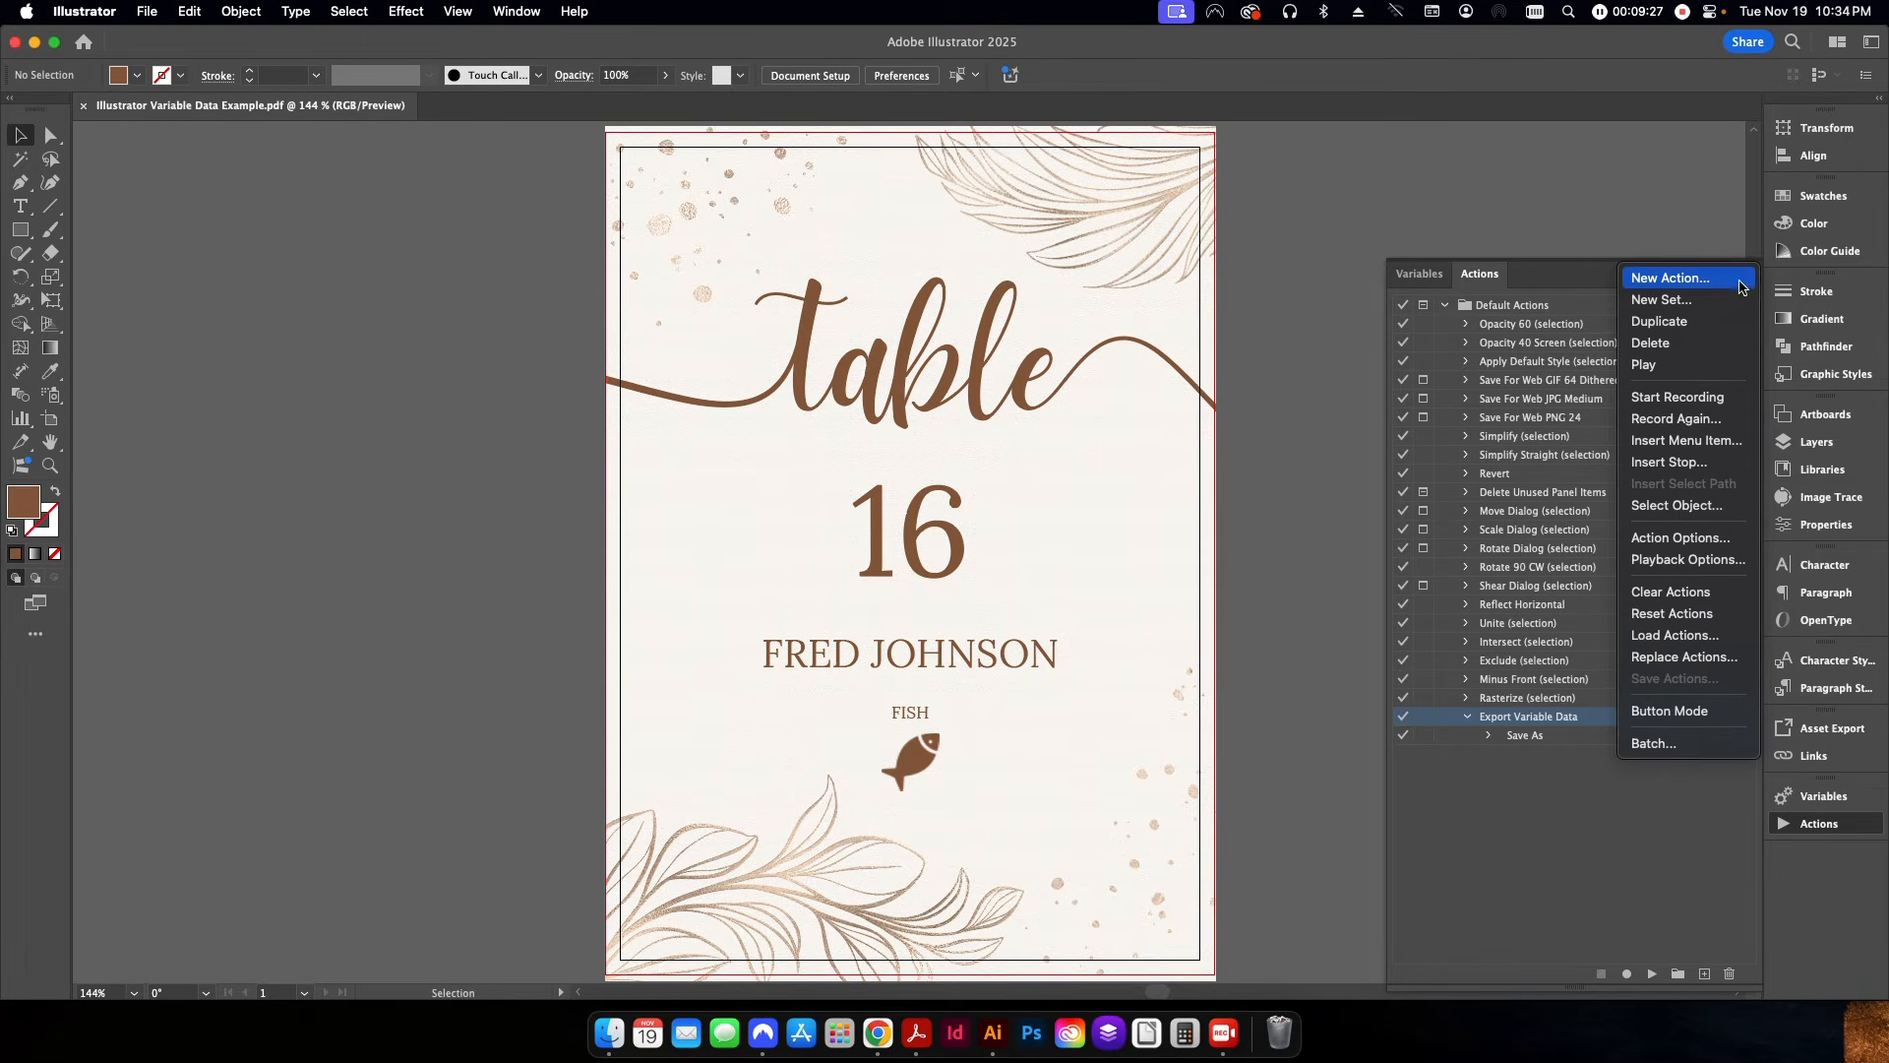
{"action": "left_click", "coordinate": [1750, 280]}
{"action": "left_click", "coordinate": [1751, 284]}
{"action": "left_click", "coordinate": [1673, 746]}
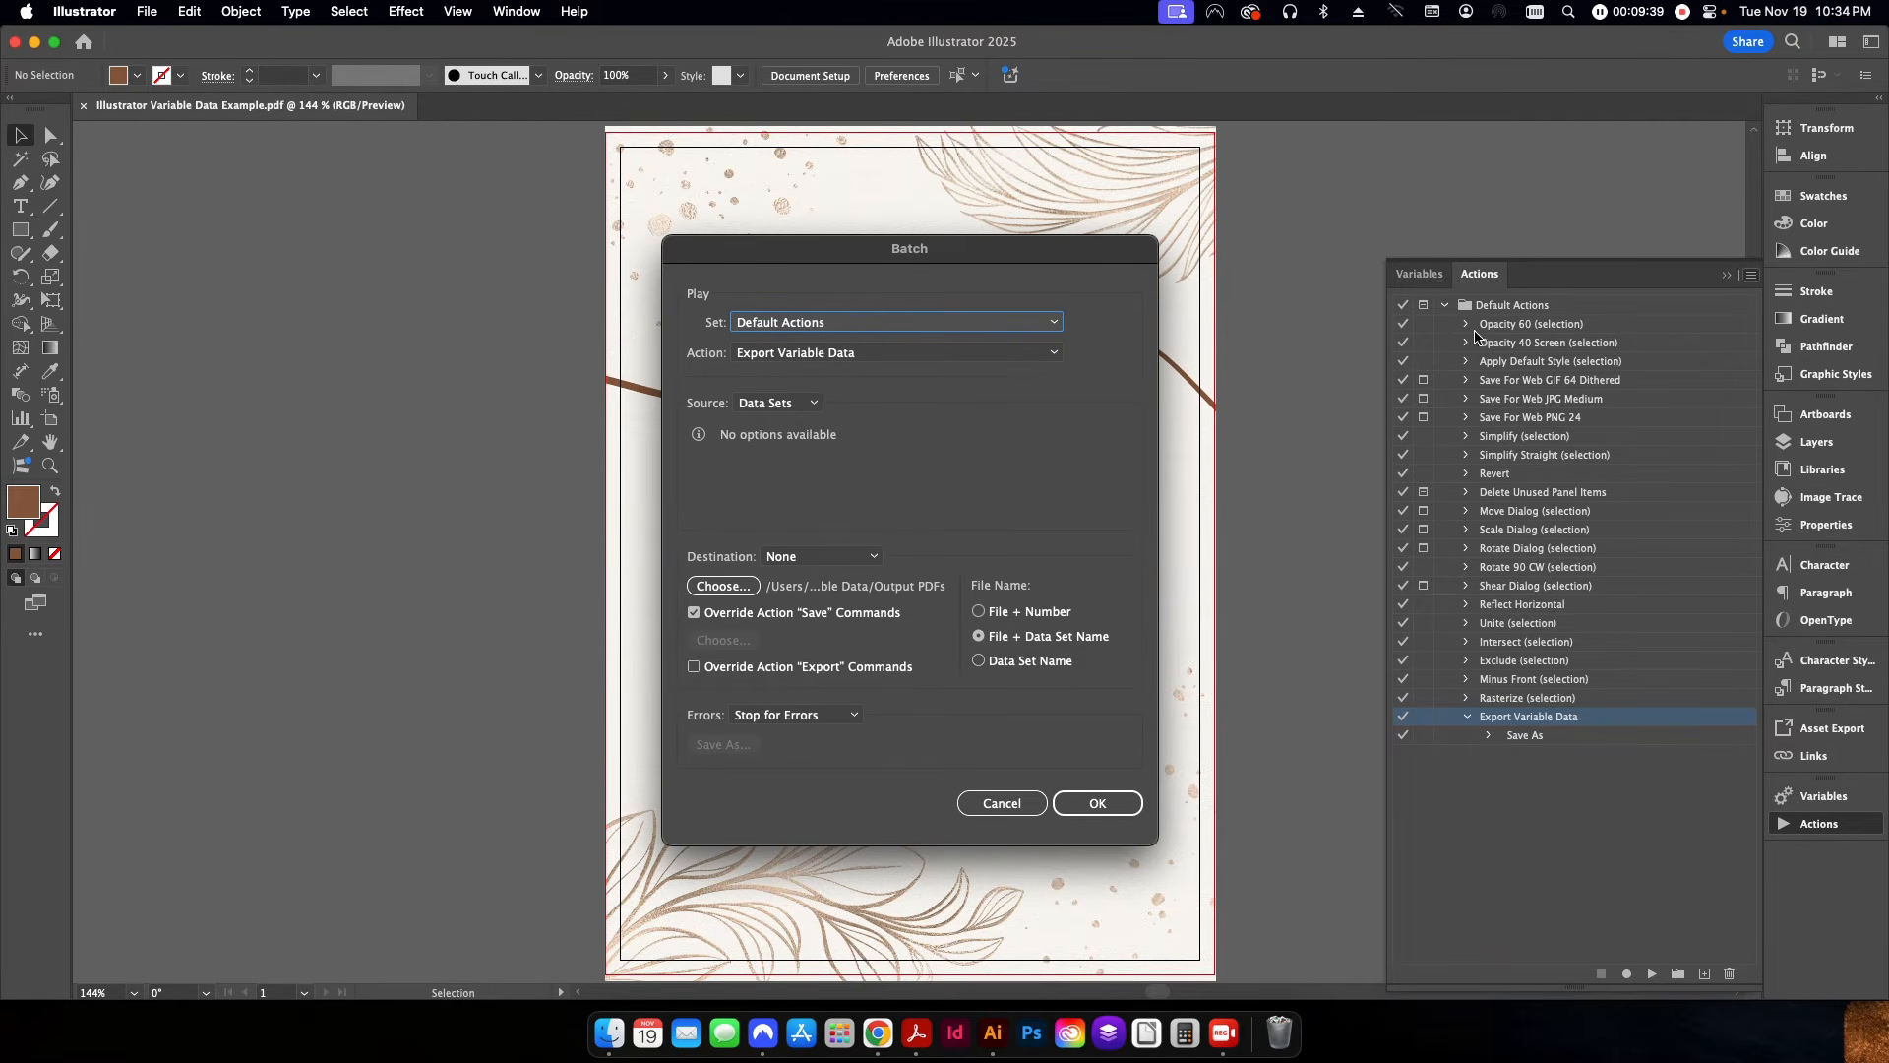
{"action": "left_click", "coordinate": [795, 355]}
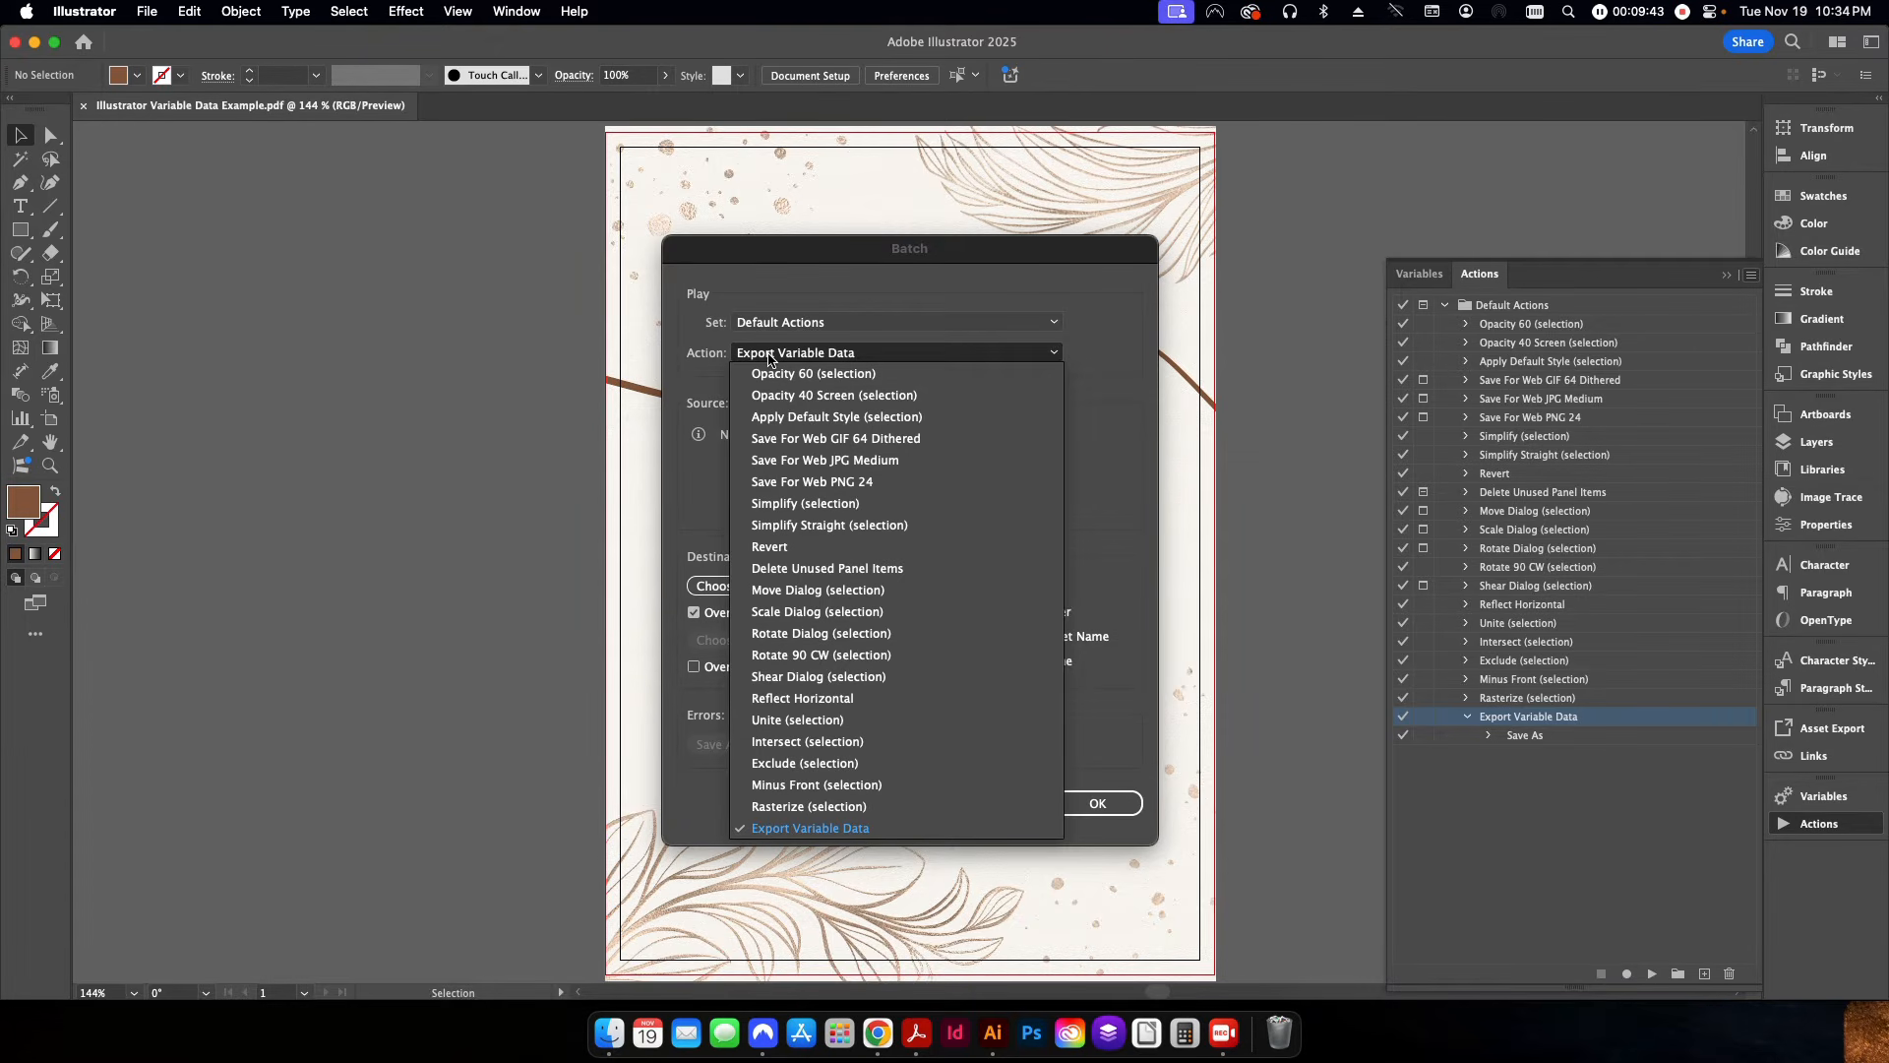
{"action": "left_click", "coordinate": [778, 827]}
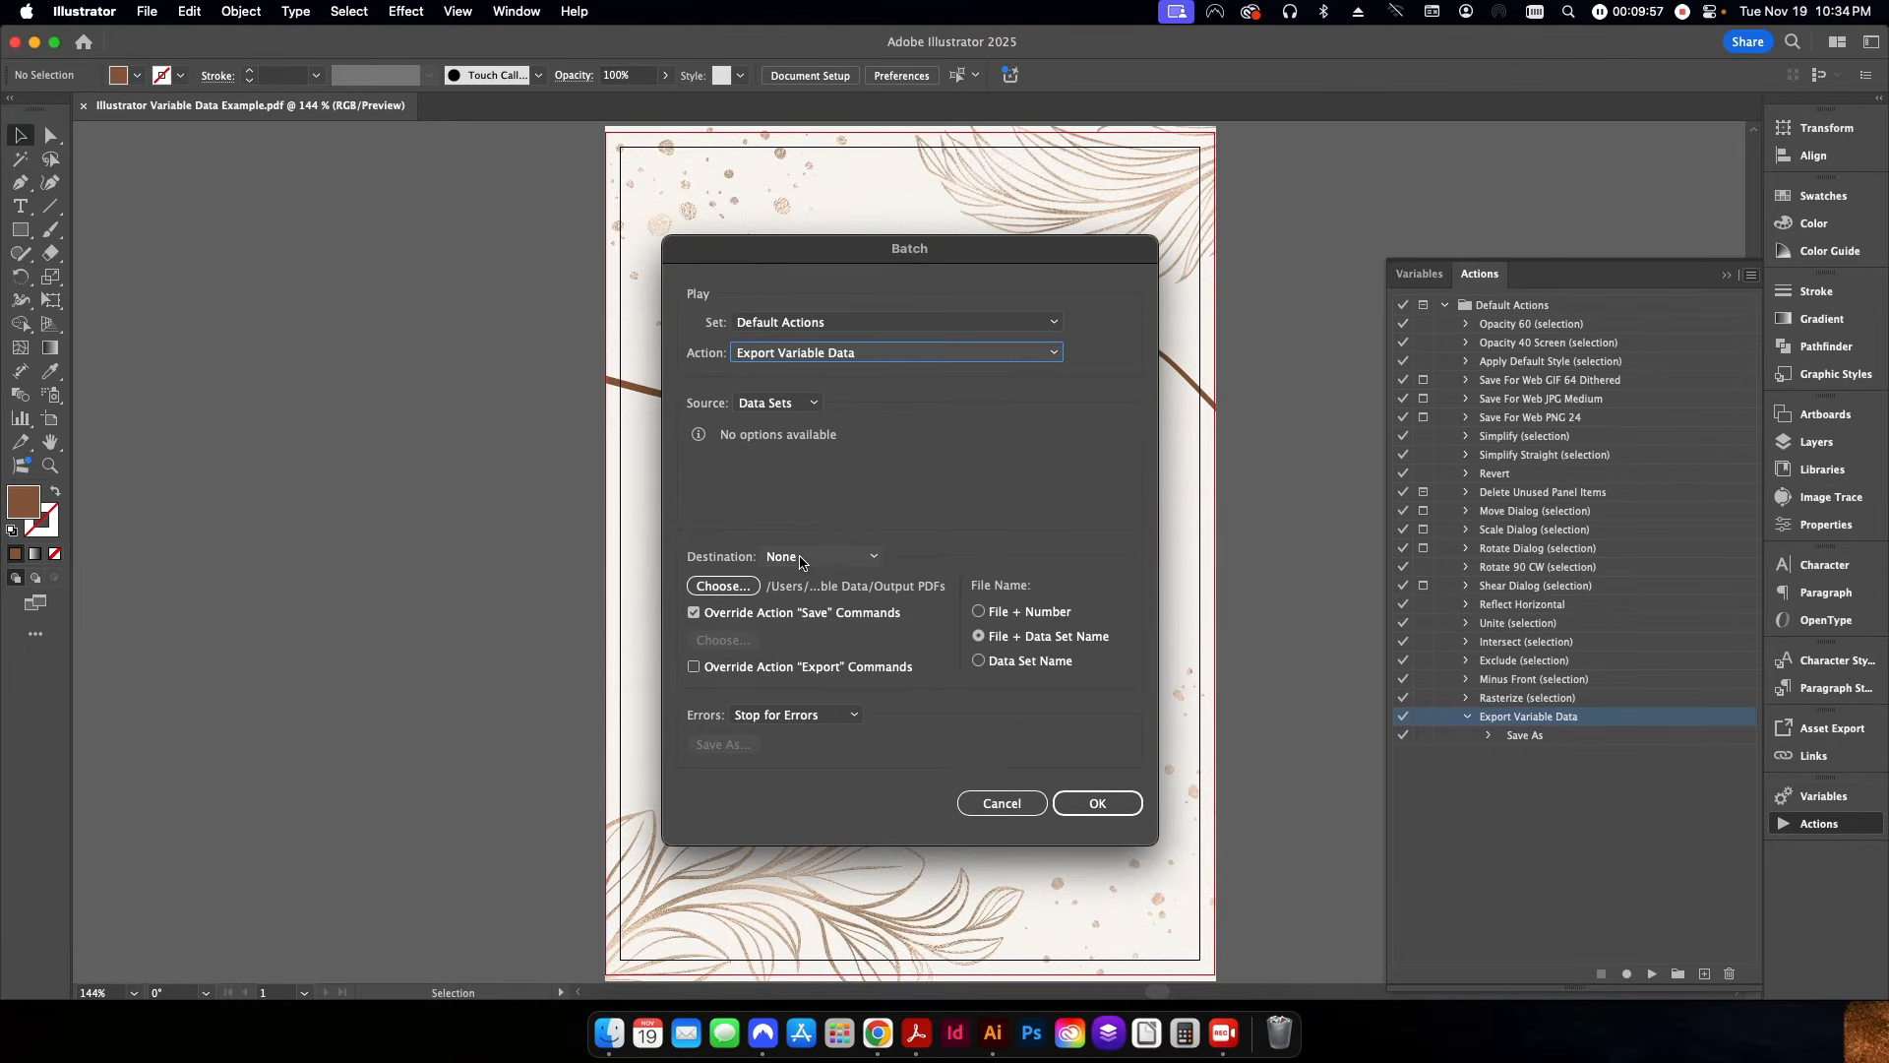
Choose the Output PDFs folder inside Illustrator Variable Data as the batch's destination for overridden Save commands.
{"action": "left_click", "coordinate": [720, 587]}
{"action": "left_click", "coordinate": [1153, 330]}
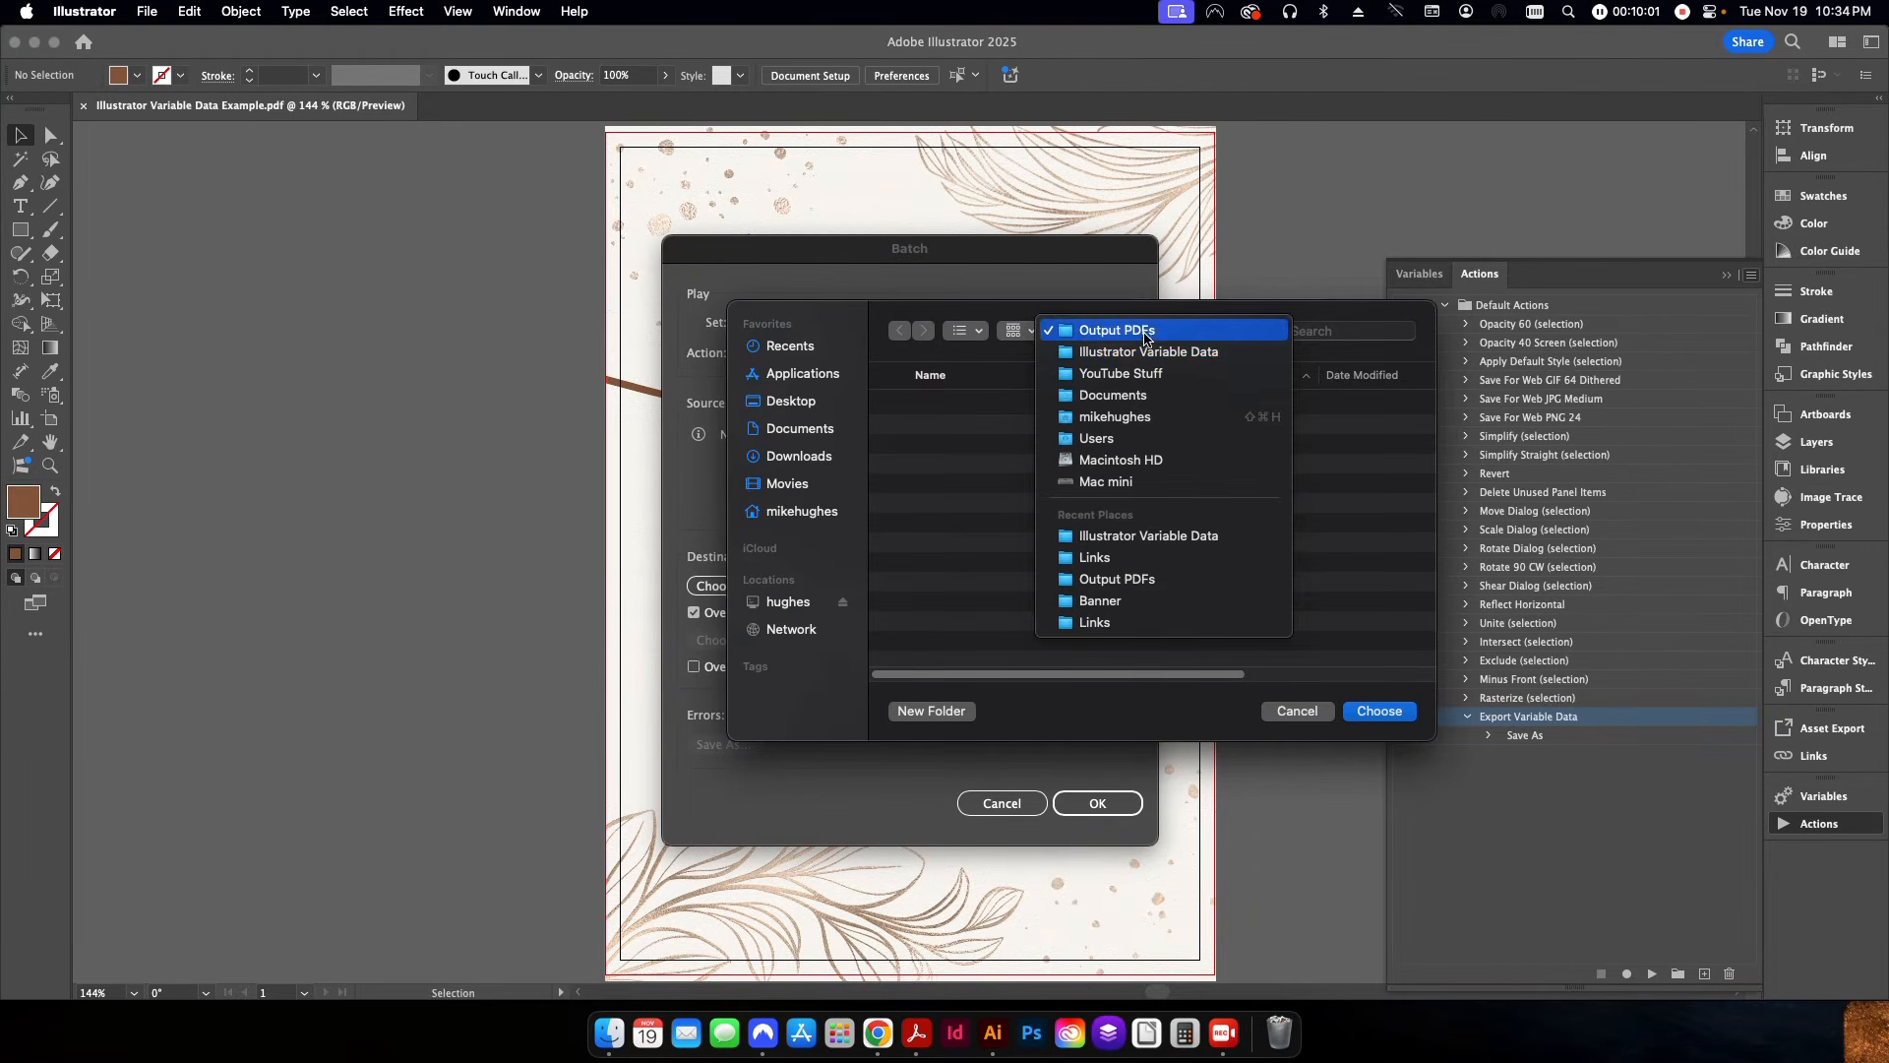
{"action": "left_click", "coordinate": [1146, 351]}
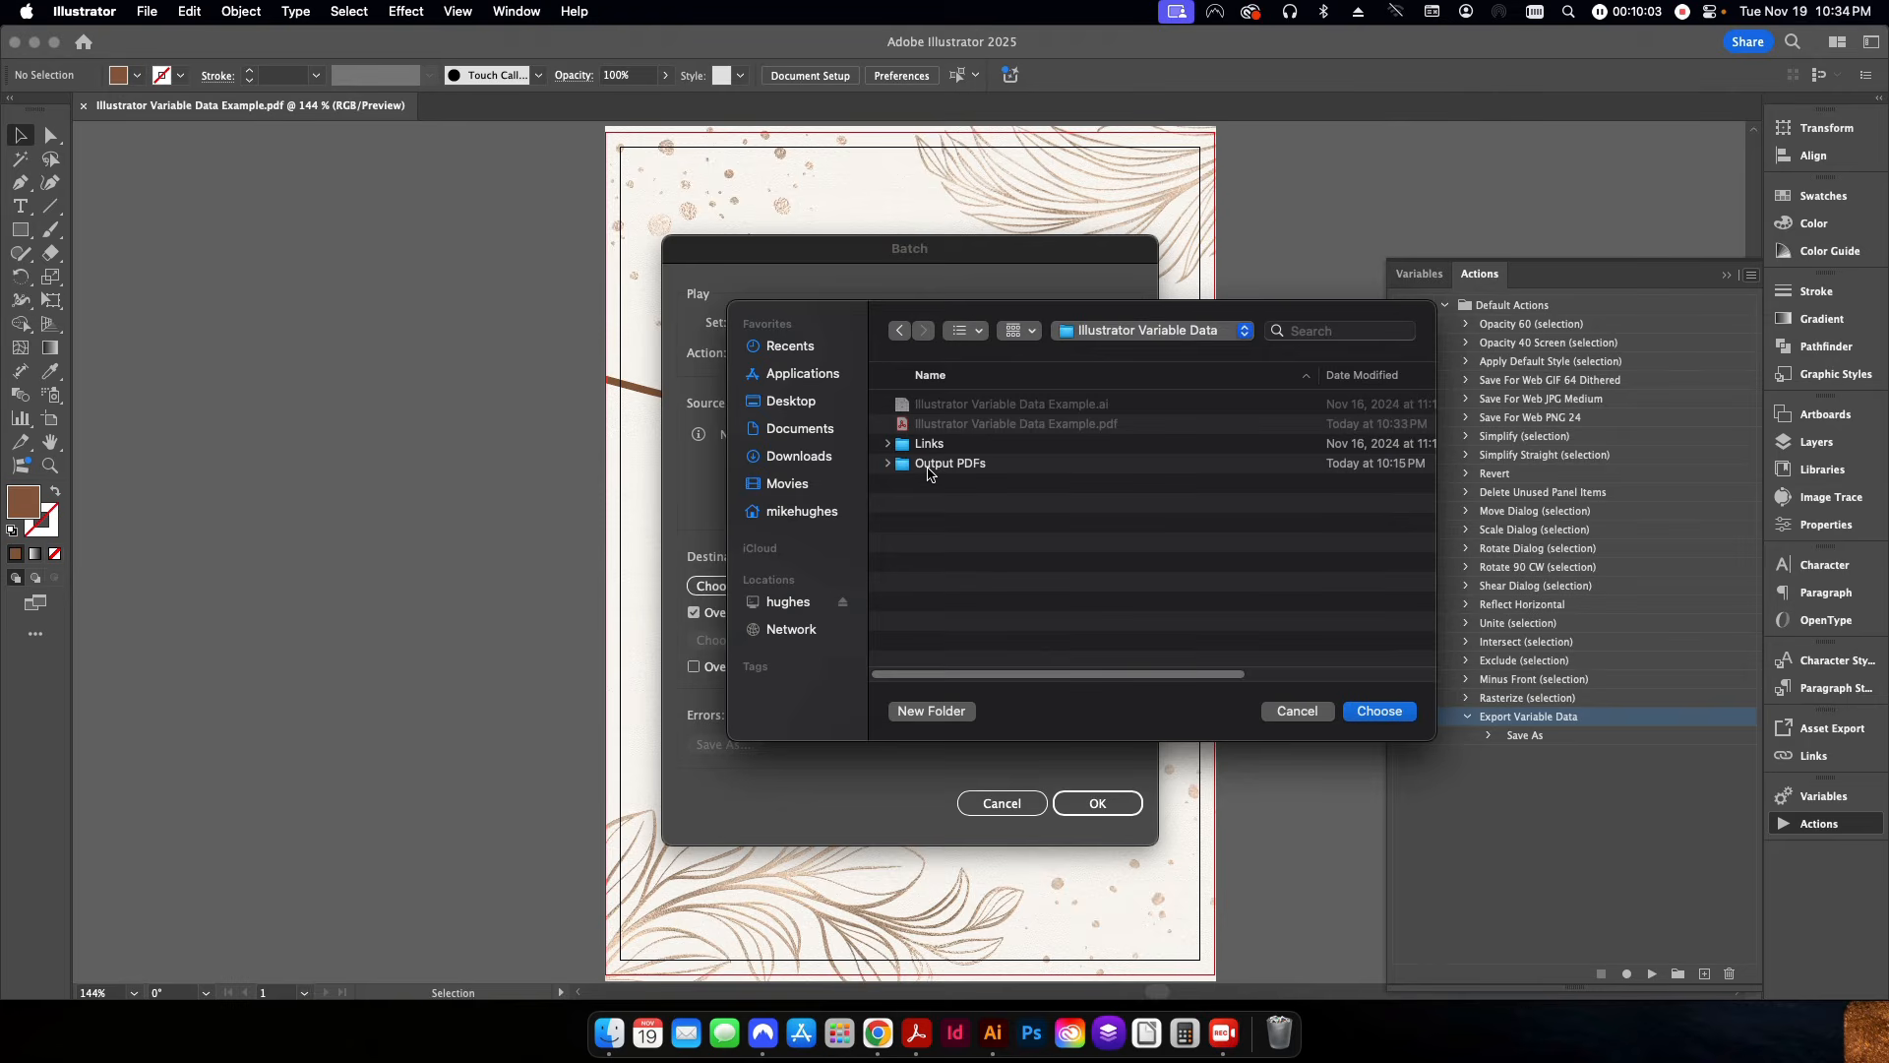
{"action": "left_click", "coordinate": [942, 468]}
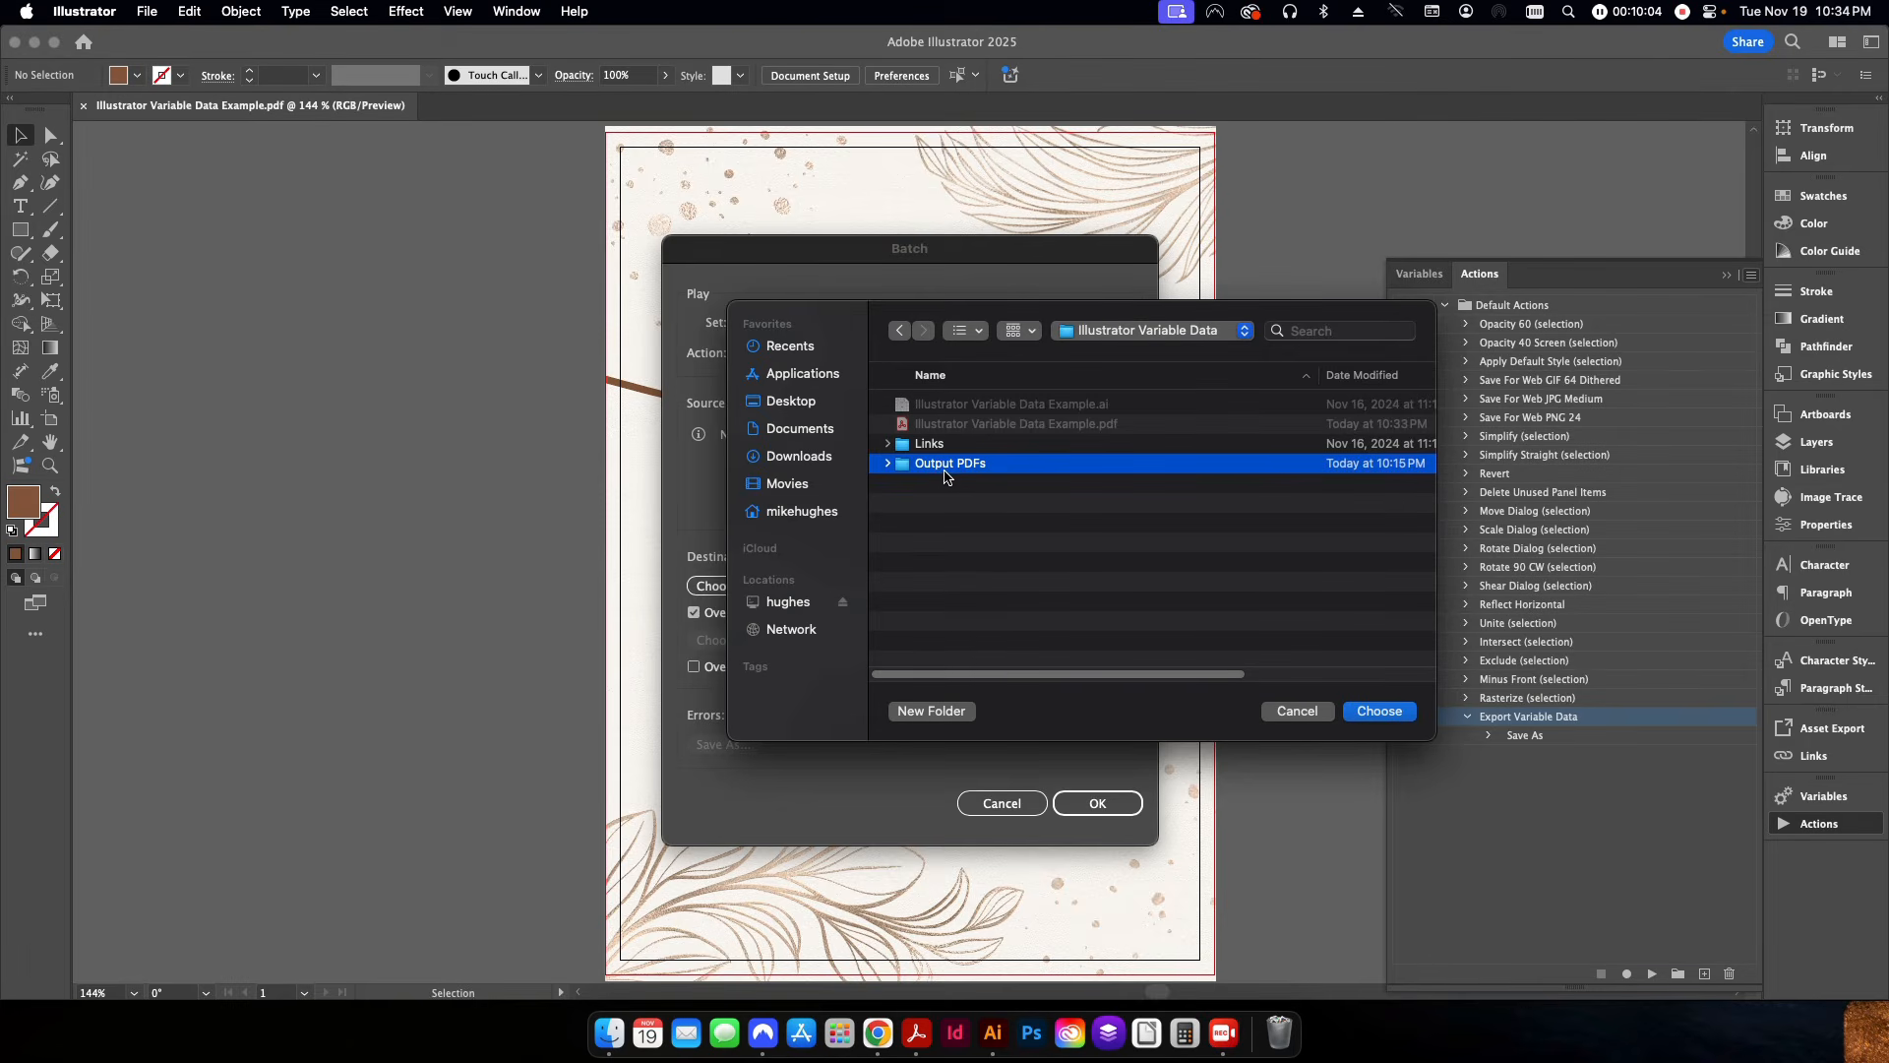
{"action": "left_click", "coordinate": [1374, 711]}
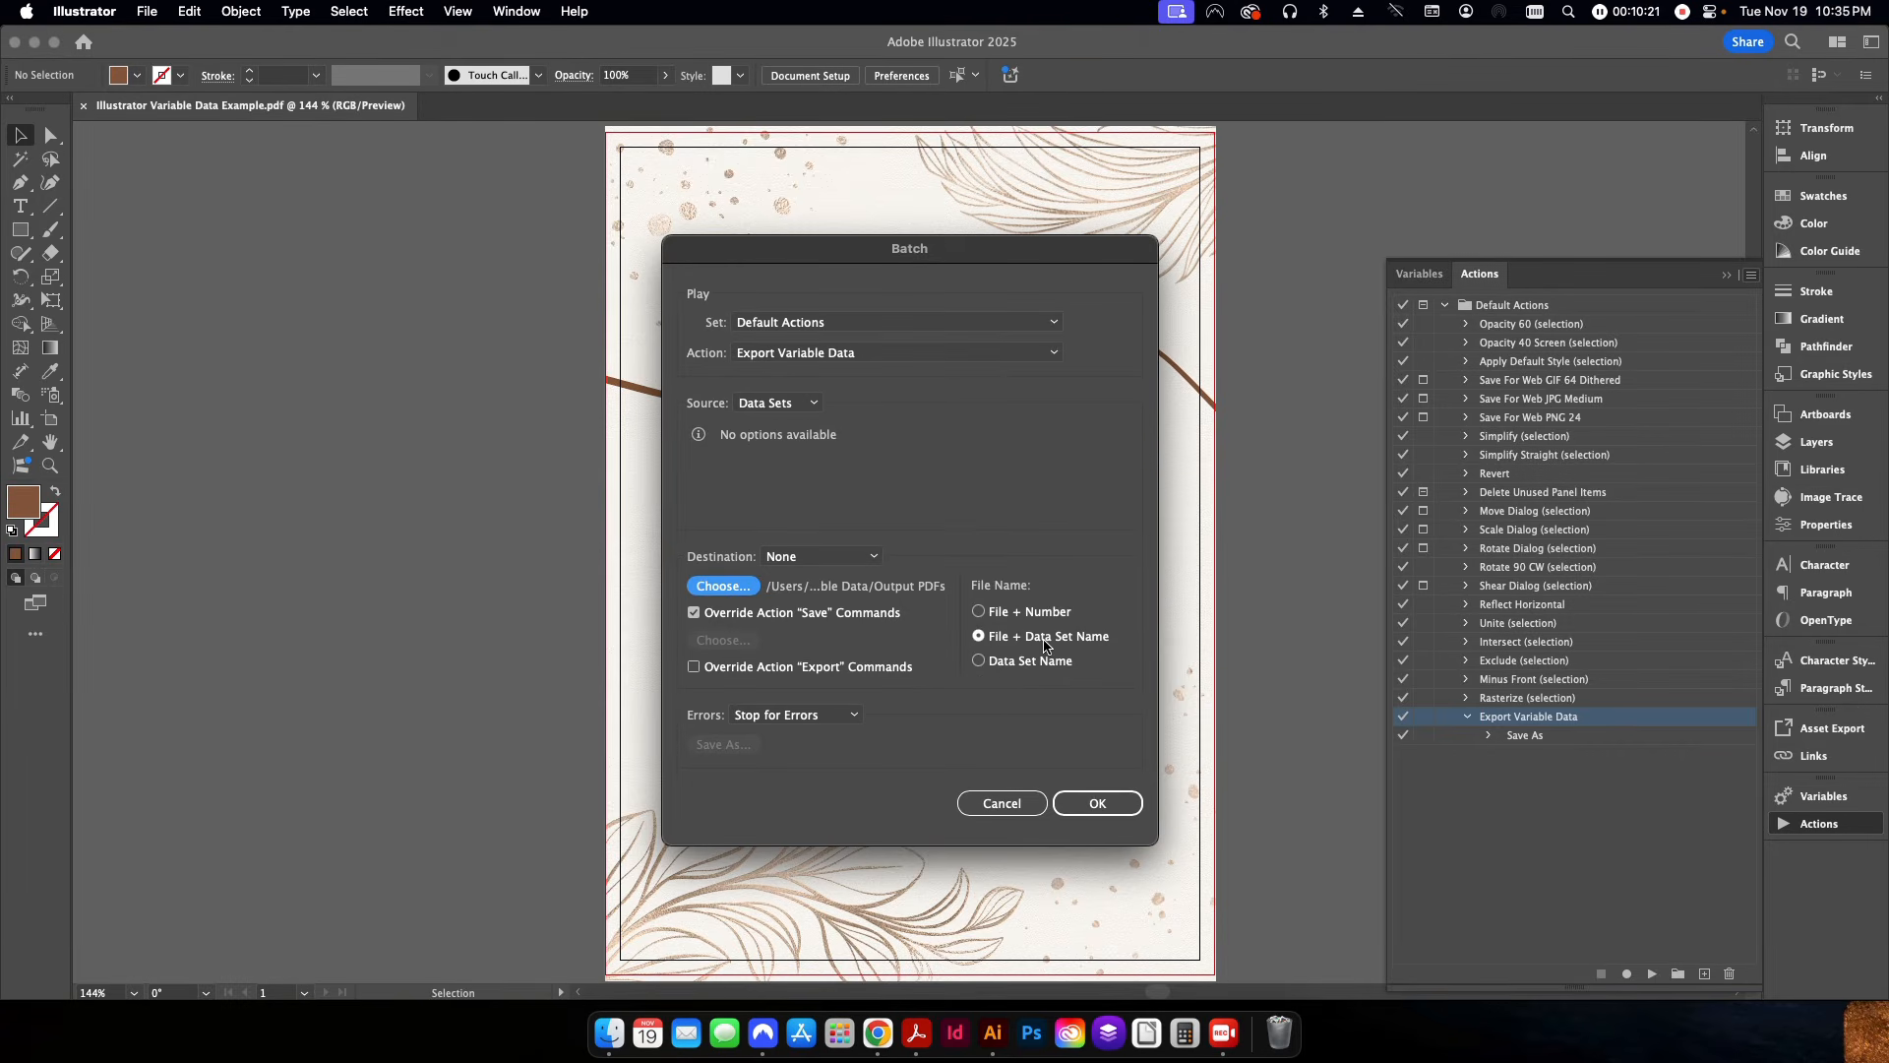
Run the batch on the data sets and switch to Finder to check the PDFs in the Output PDFs folder.
{"action": "left_click", "coordinate": [1105, 811]}
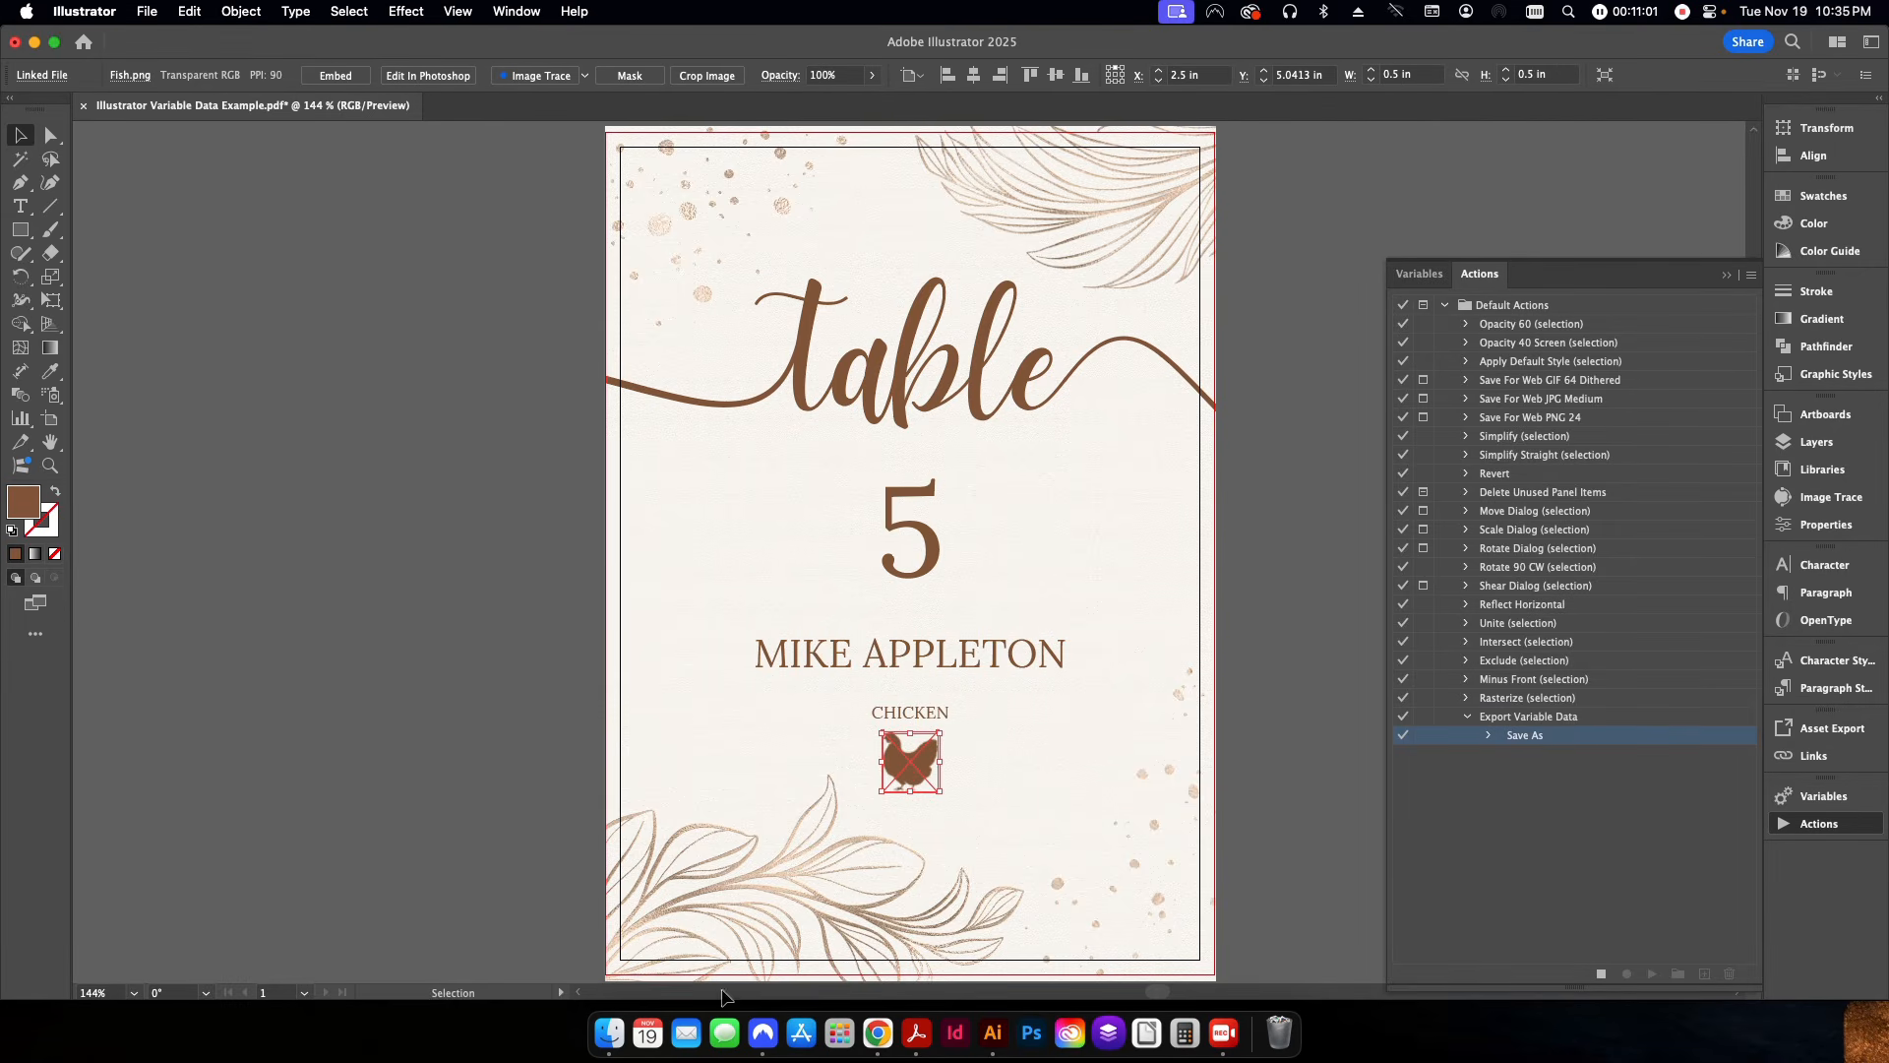
{"action": "left_click", "coordinate": [609, 1033]}
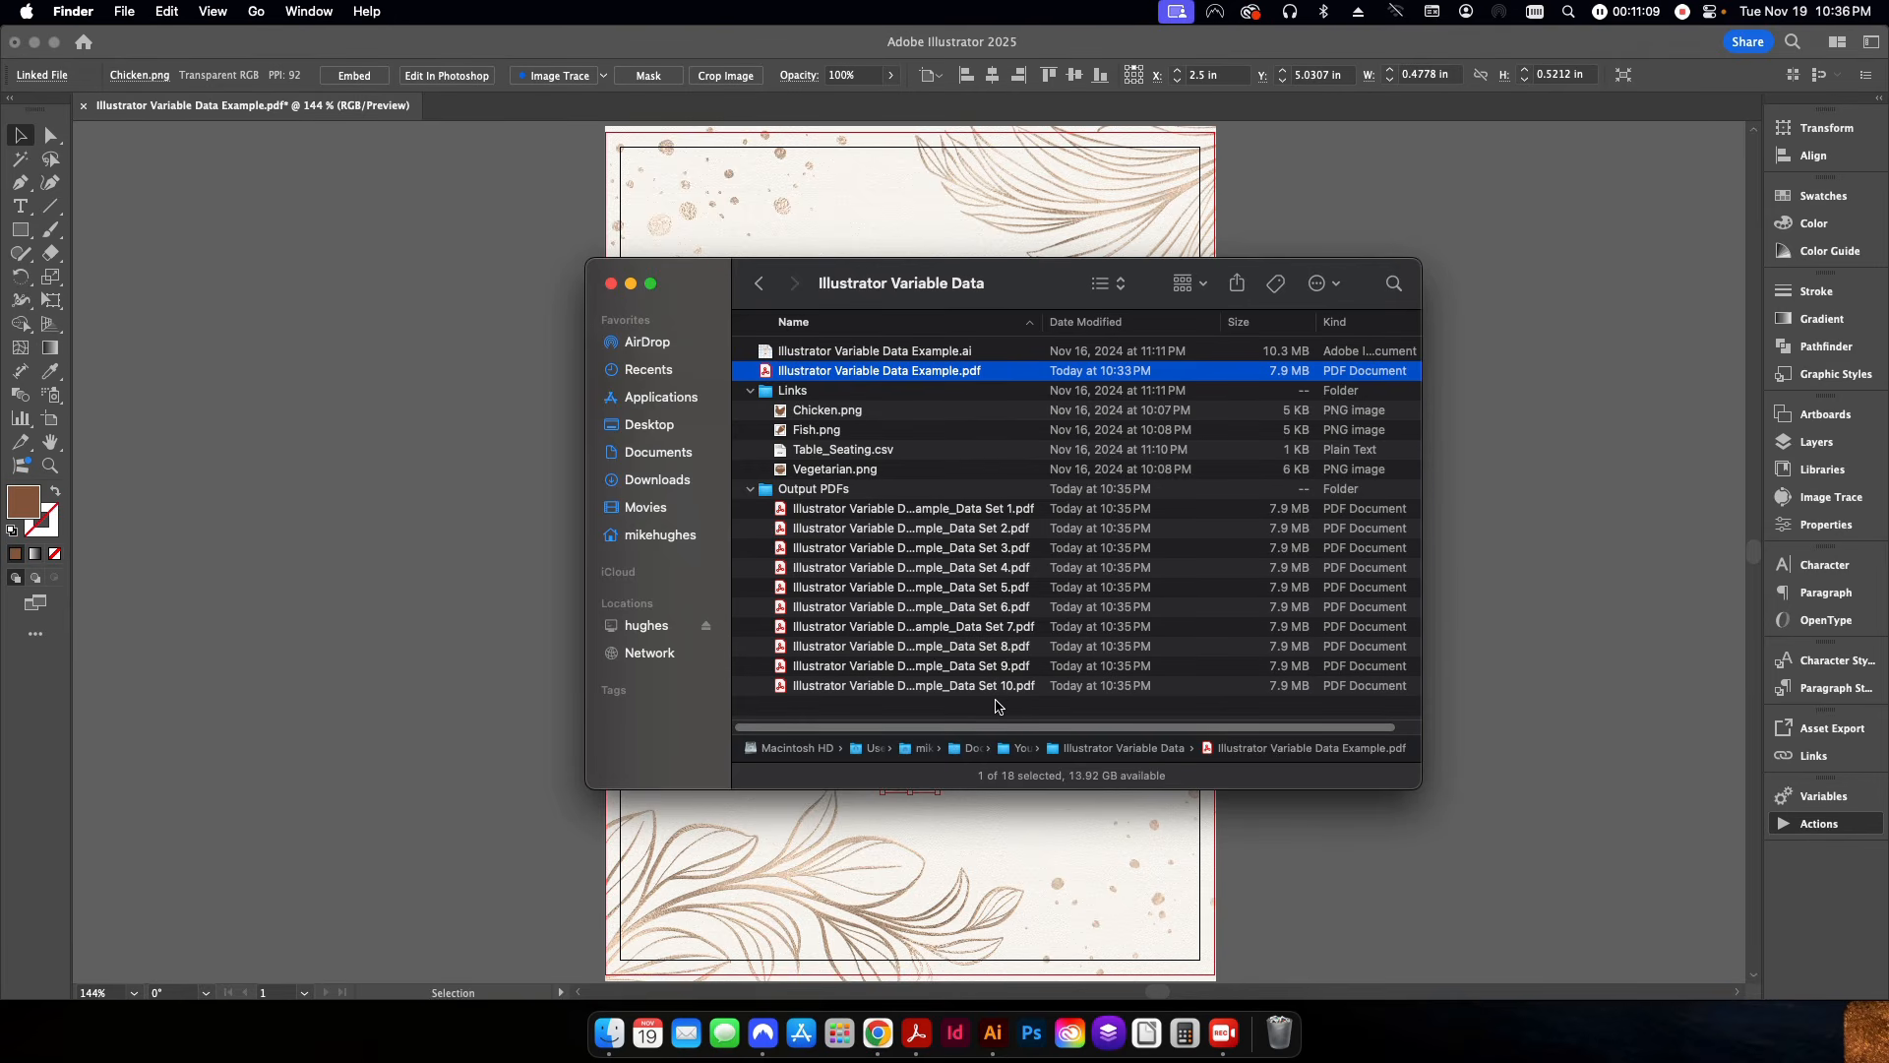
Check the exported Data Set 1 and Data Set 2 PDFs in Acrobat, and close both.
{"action": "left_click", "coordinate": [961, 518]}
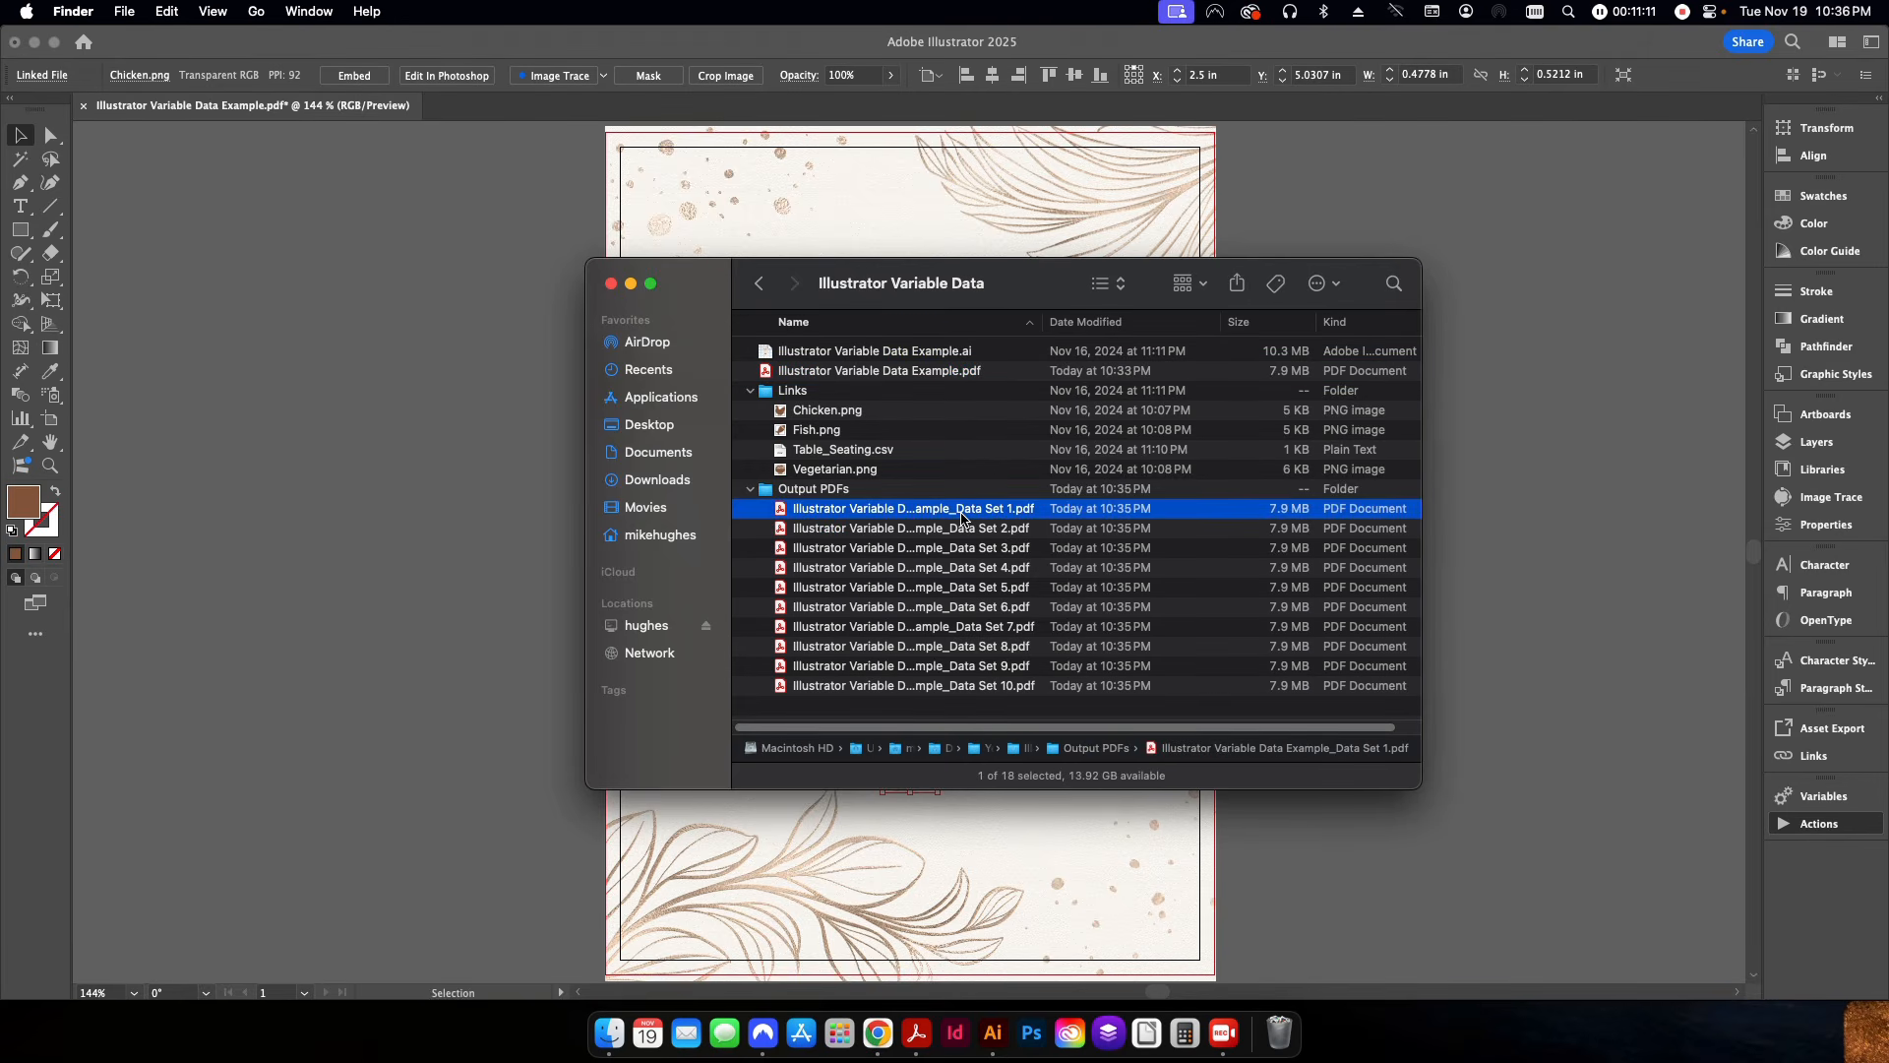
{"action": "double_click", "coordinate": [962, 518]}
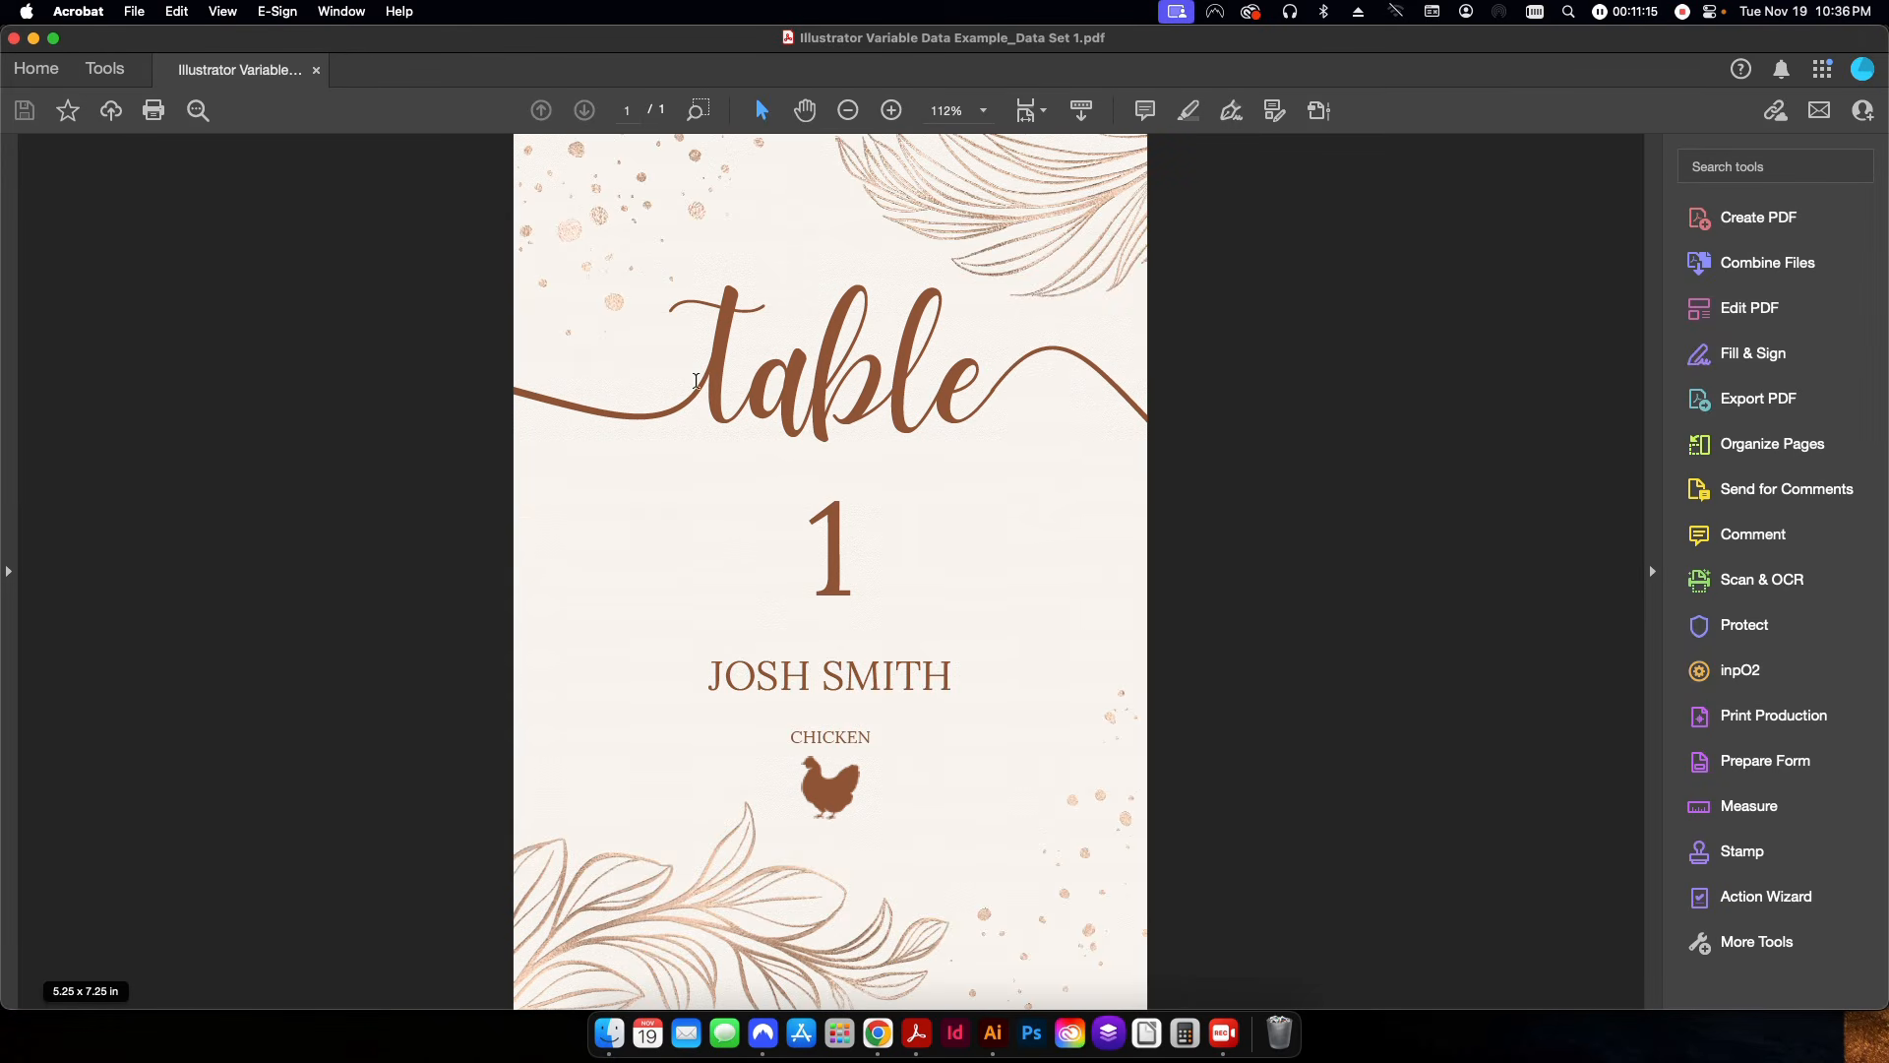
{"action": "left_click", "coordinate": [610, 1033]}
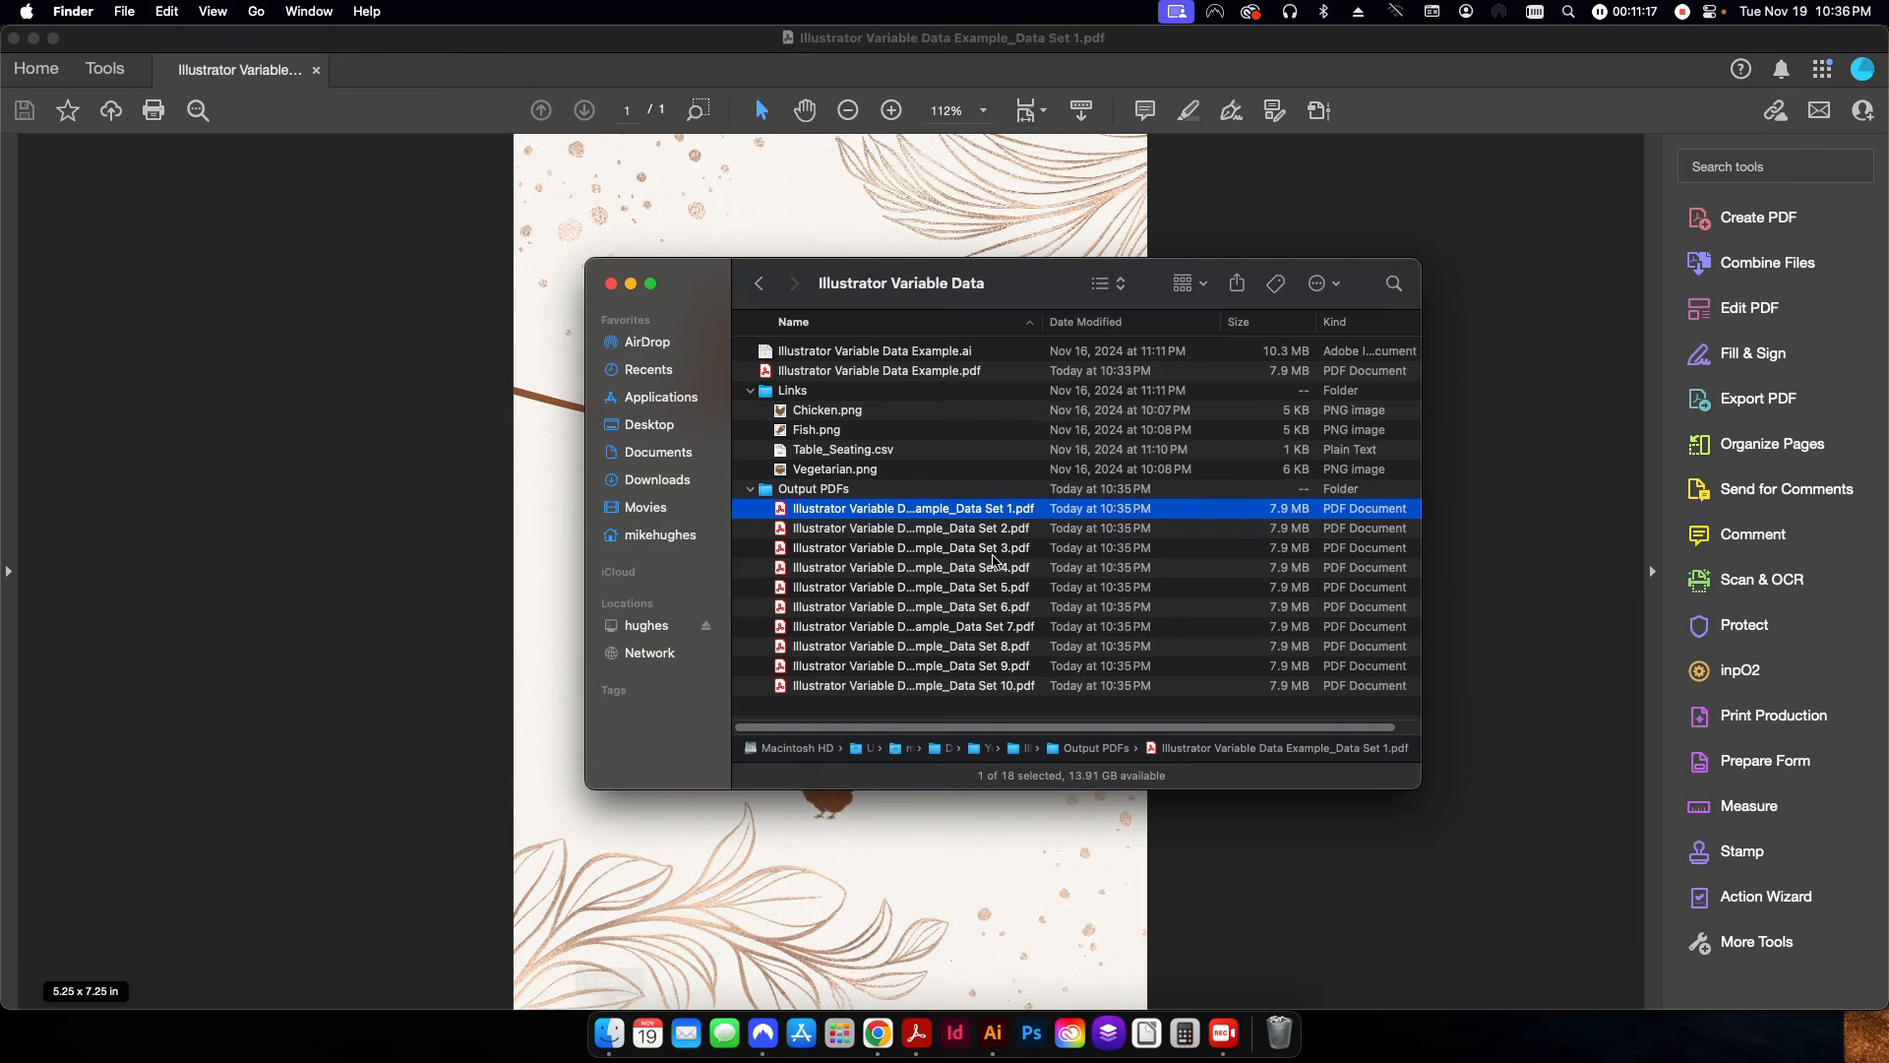
{"action": "double_click", "coordinate": [961, 537]}
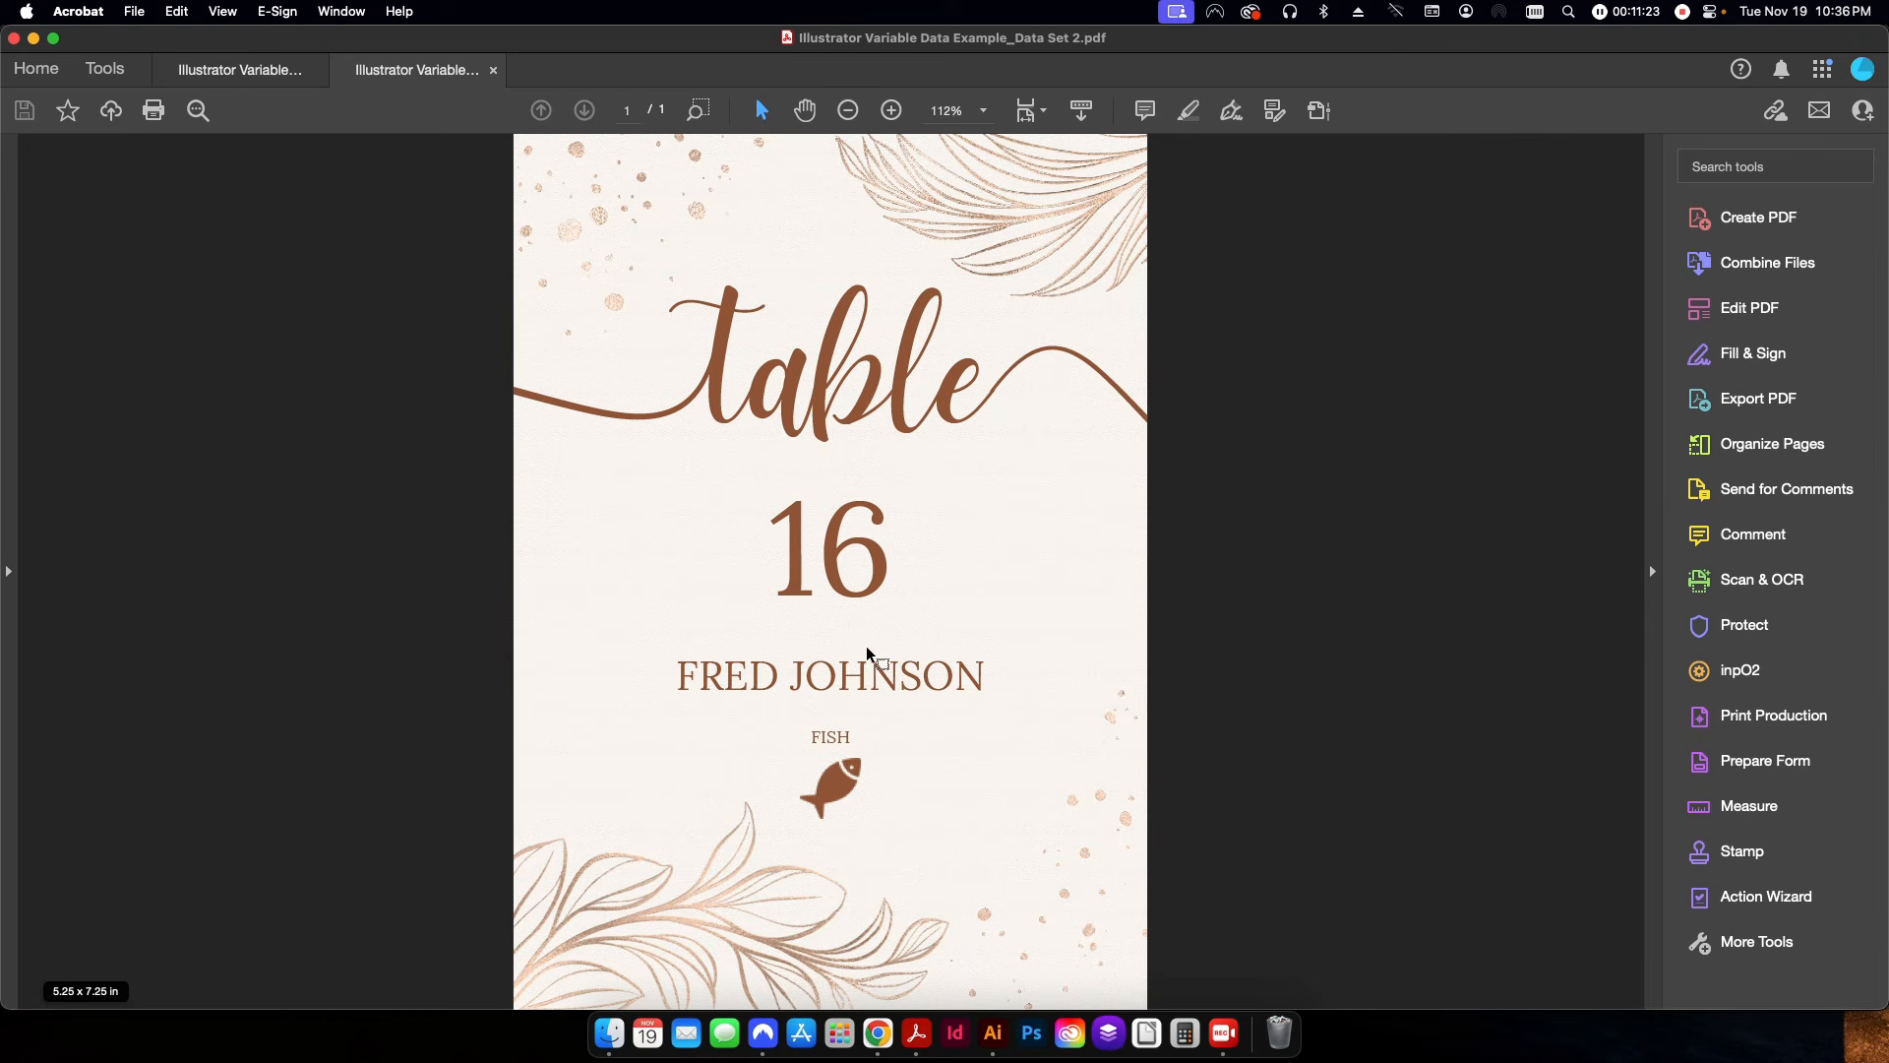
{"action": "key", "text": "super+w"}
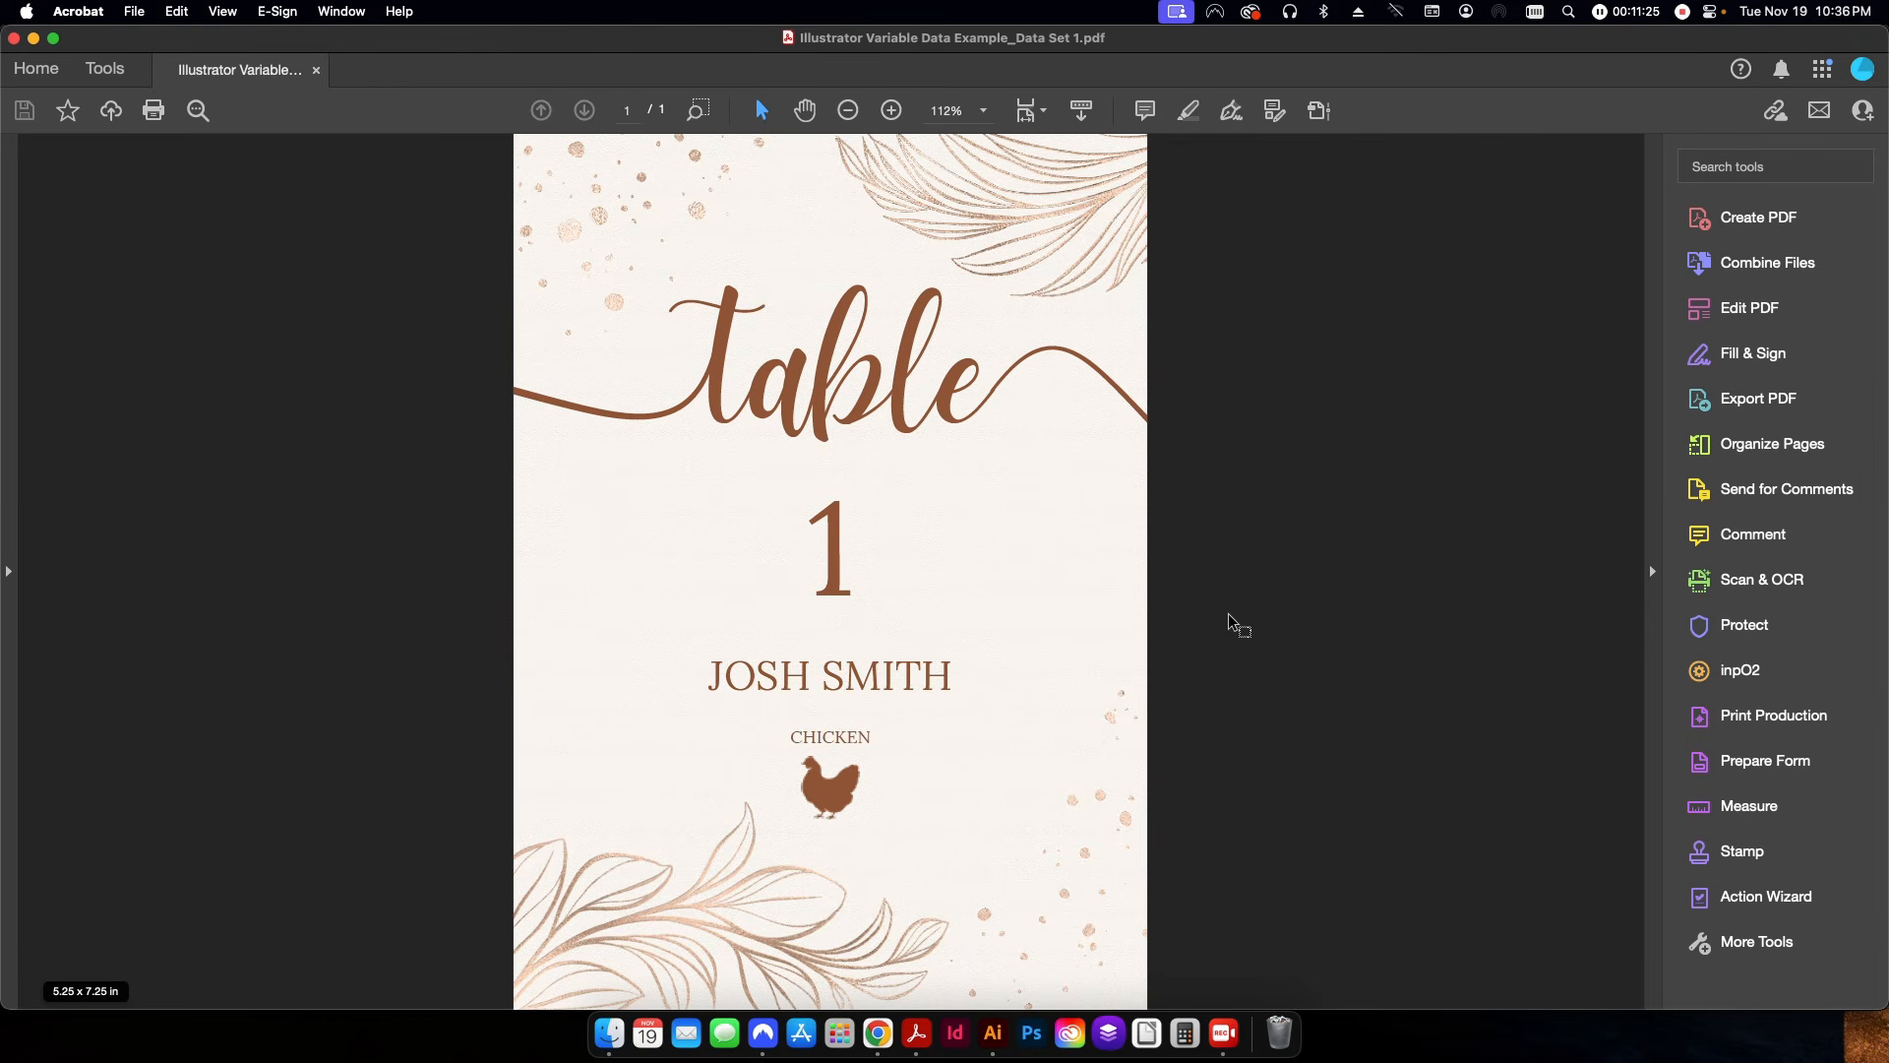
{"action": "key", "text": "super+w"}
{"action": "left_click", "coordinate": [873, 712]}
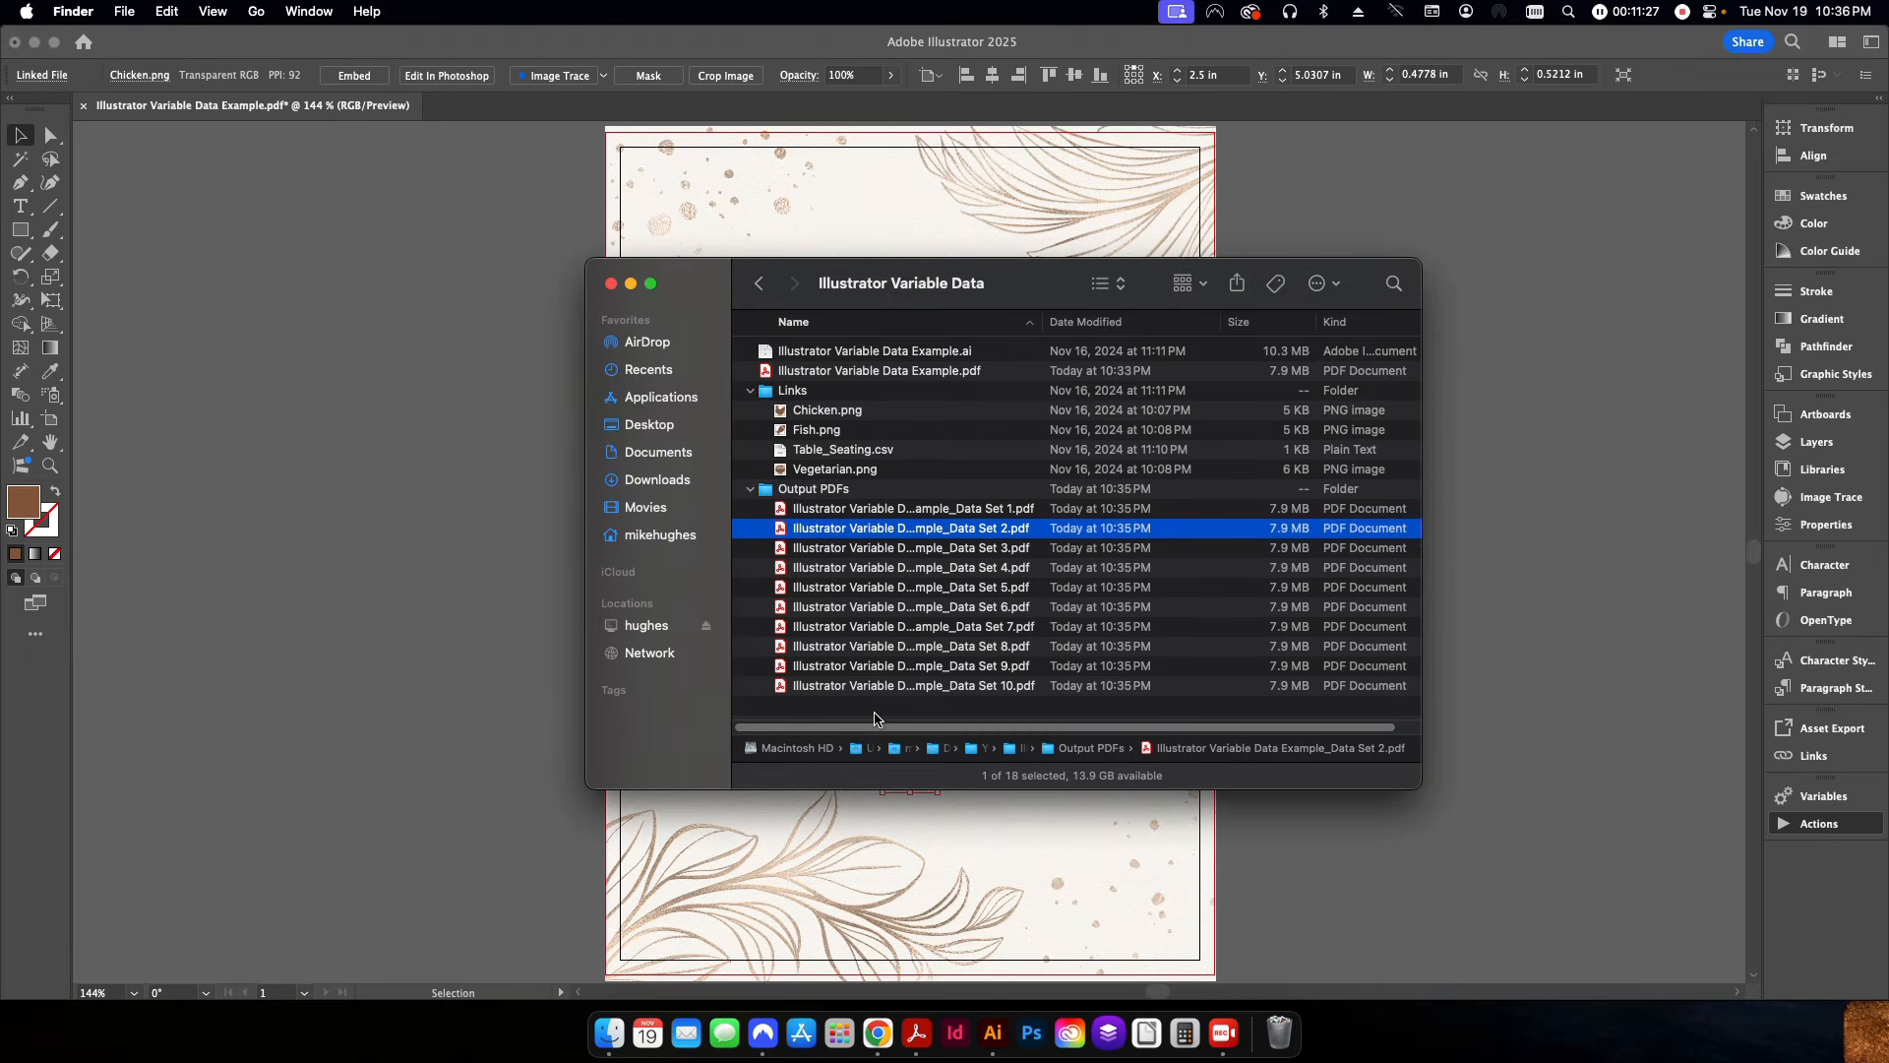
Reopen the Data Set 1 PDF in Acrobat and choose the Data Set 2 through Data Set 10 PDFs for page insertion from file.
{"action": "left_click", "coordinate": [896, 509]}
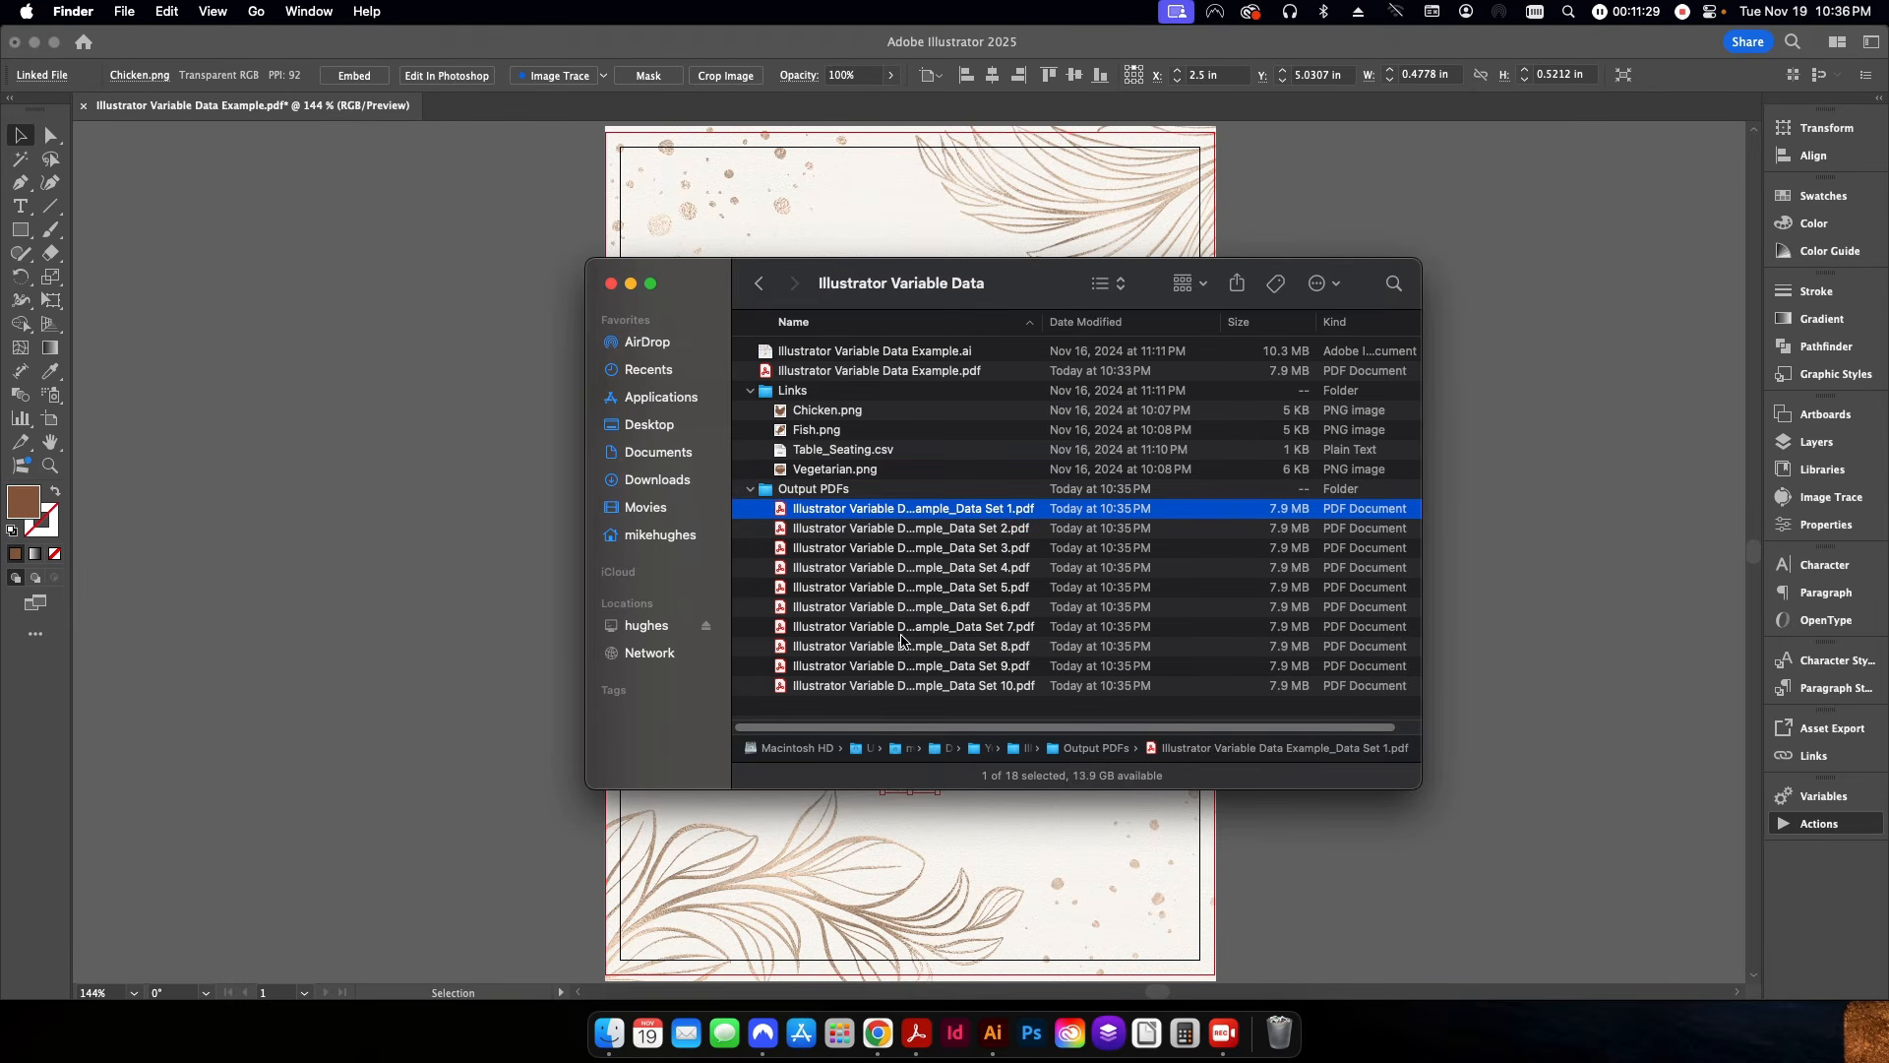
{"action": "double_click", "coordinate": [921, 511]}
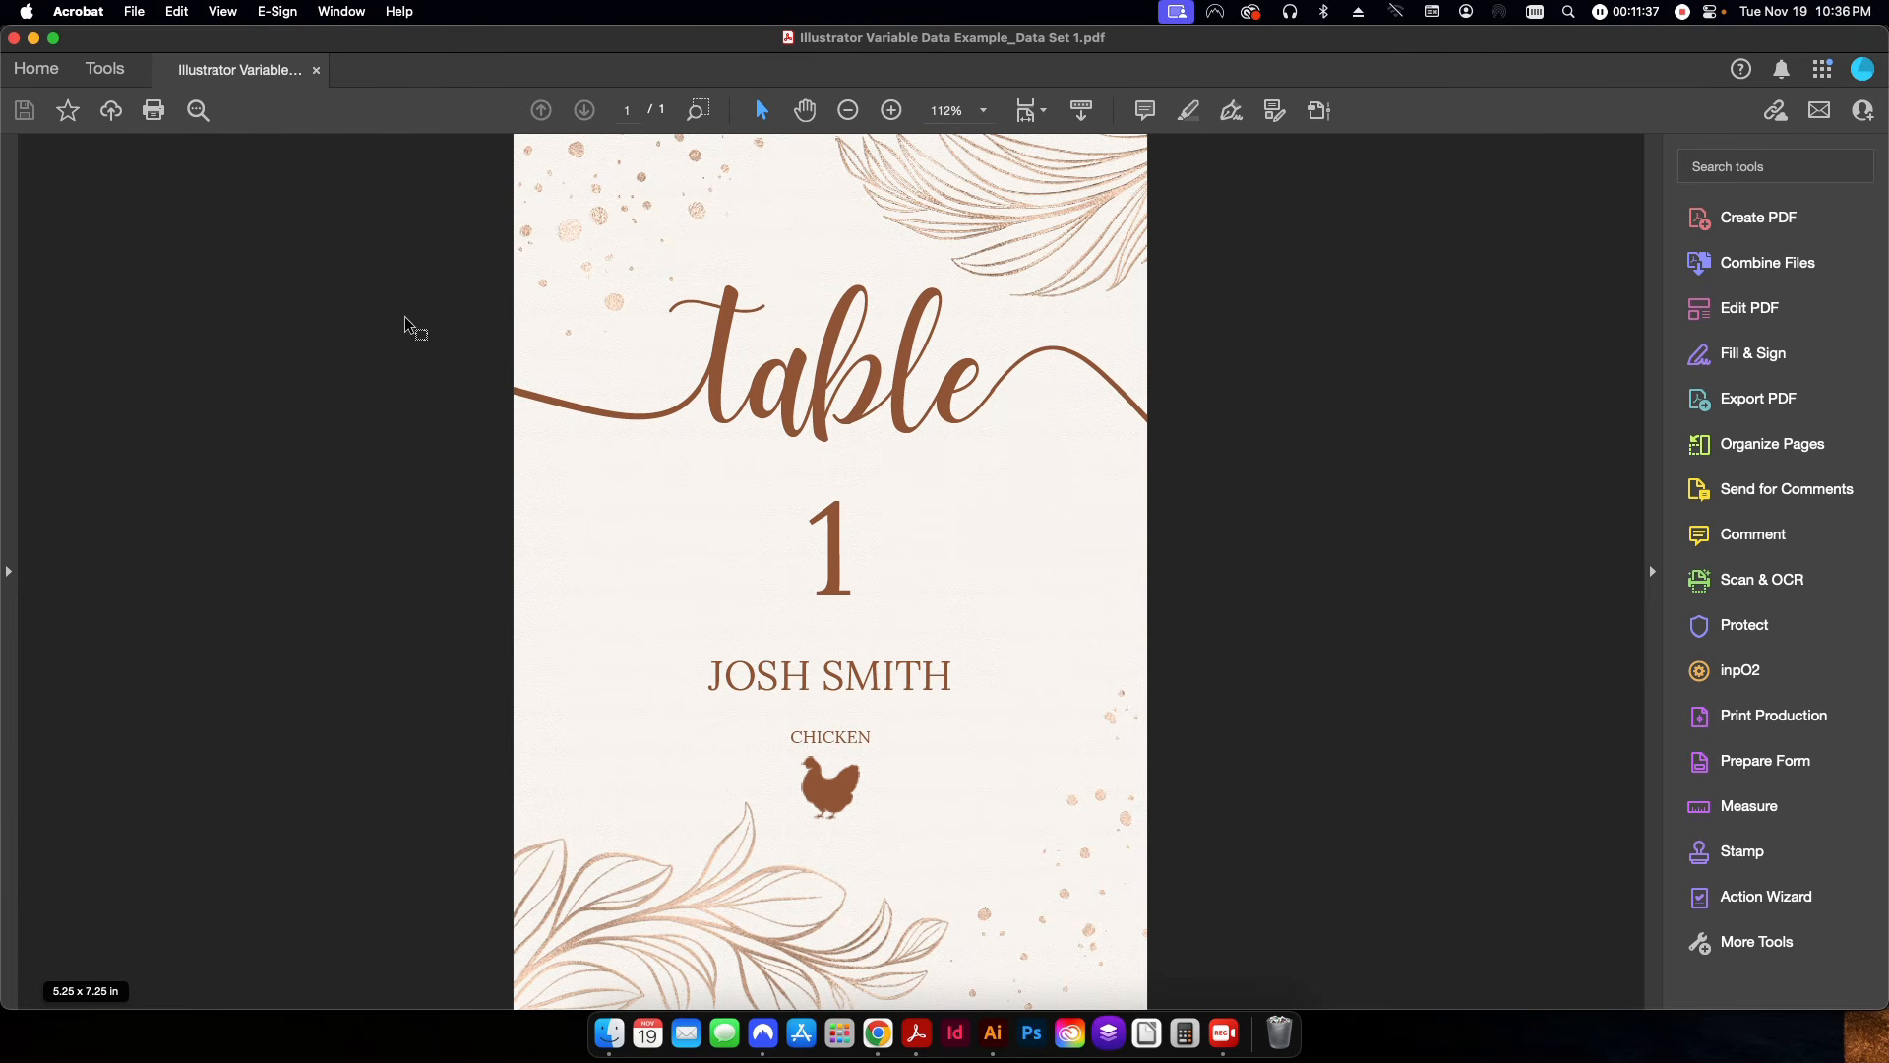
{"action": "left_click", "coordinate": [135, 12]}
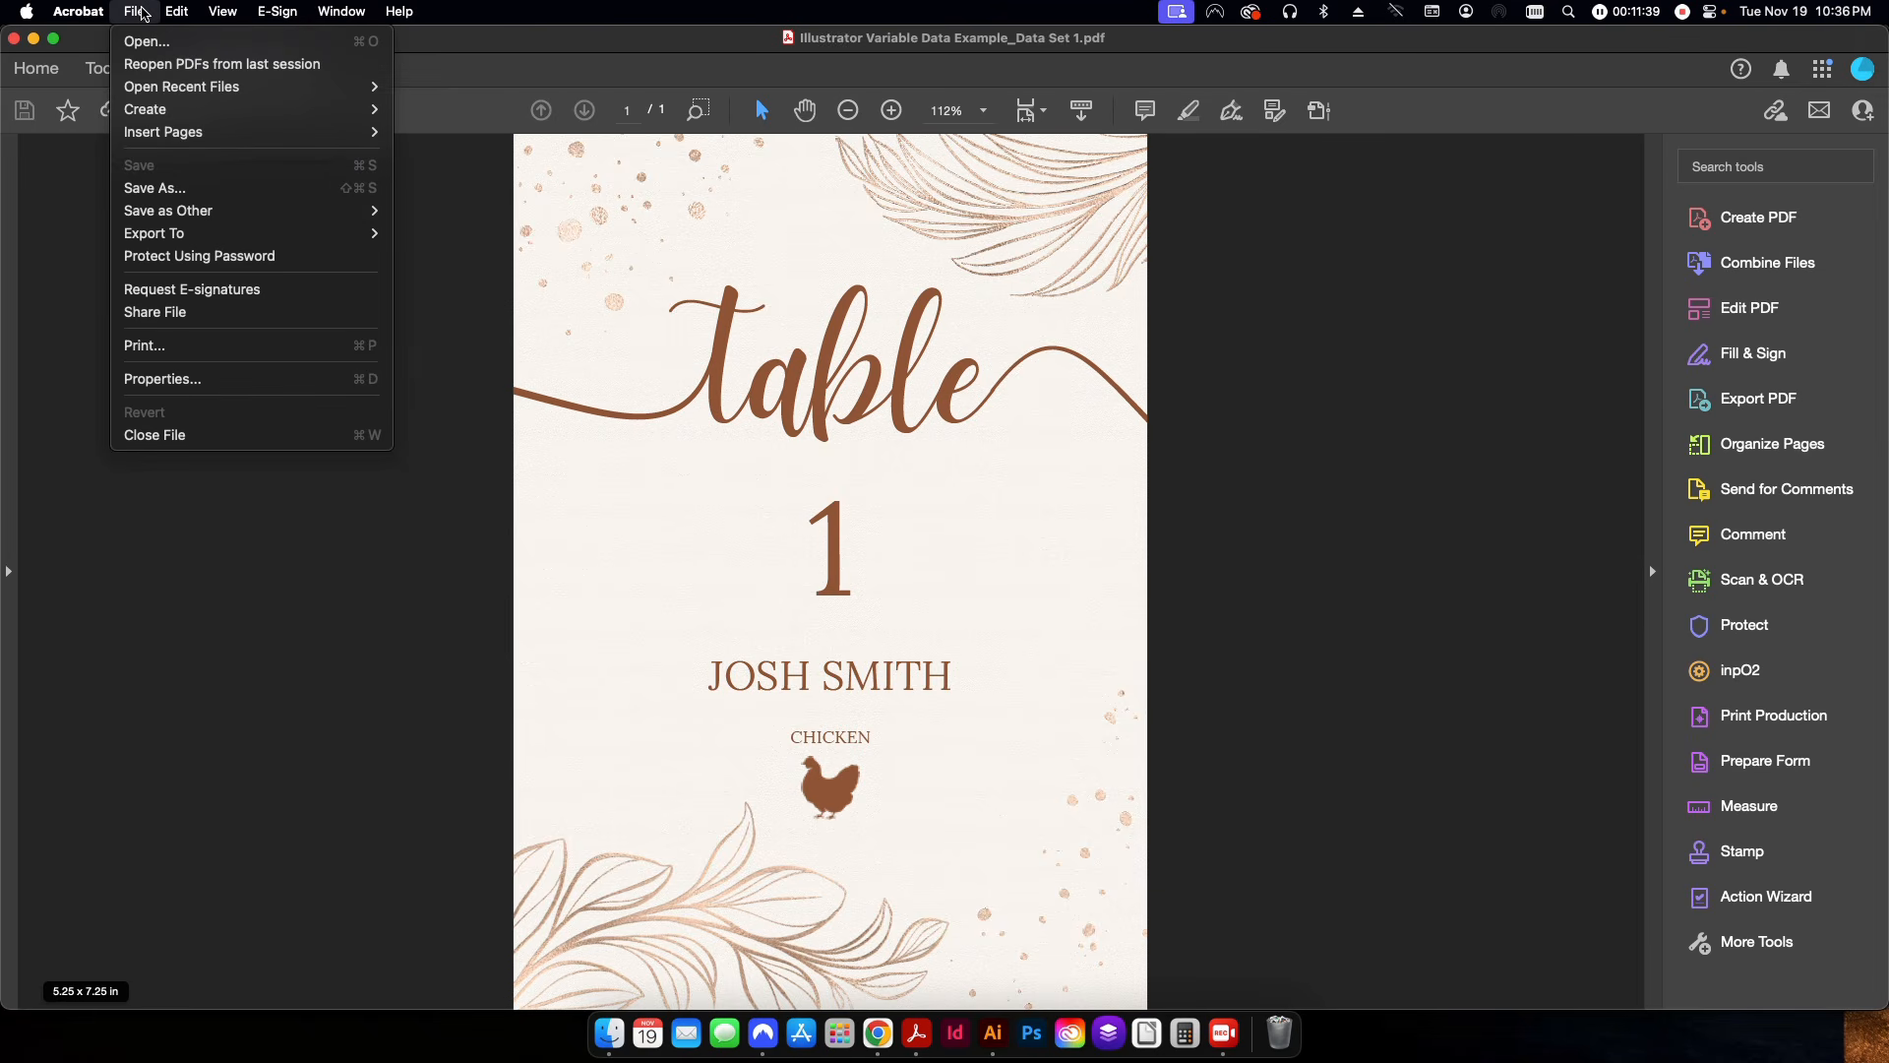
{"action": "mouse_move", "coordinate": [181, 134]}
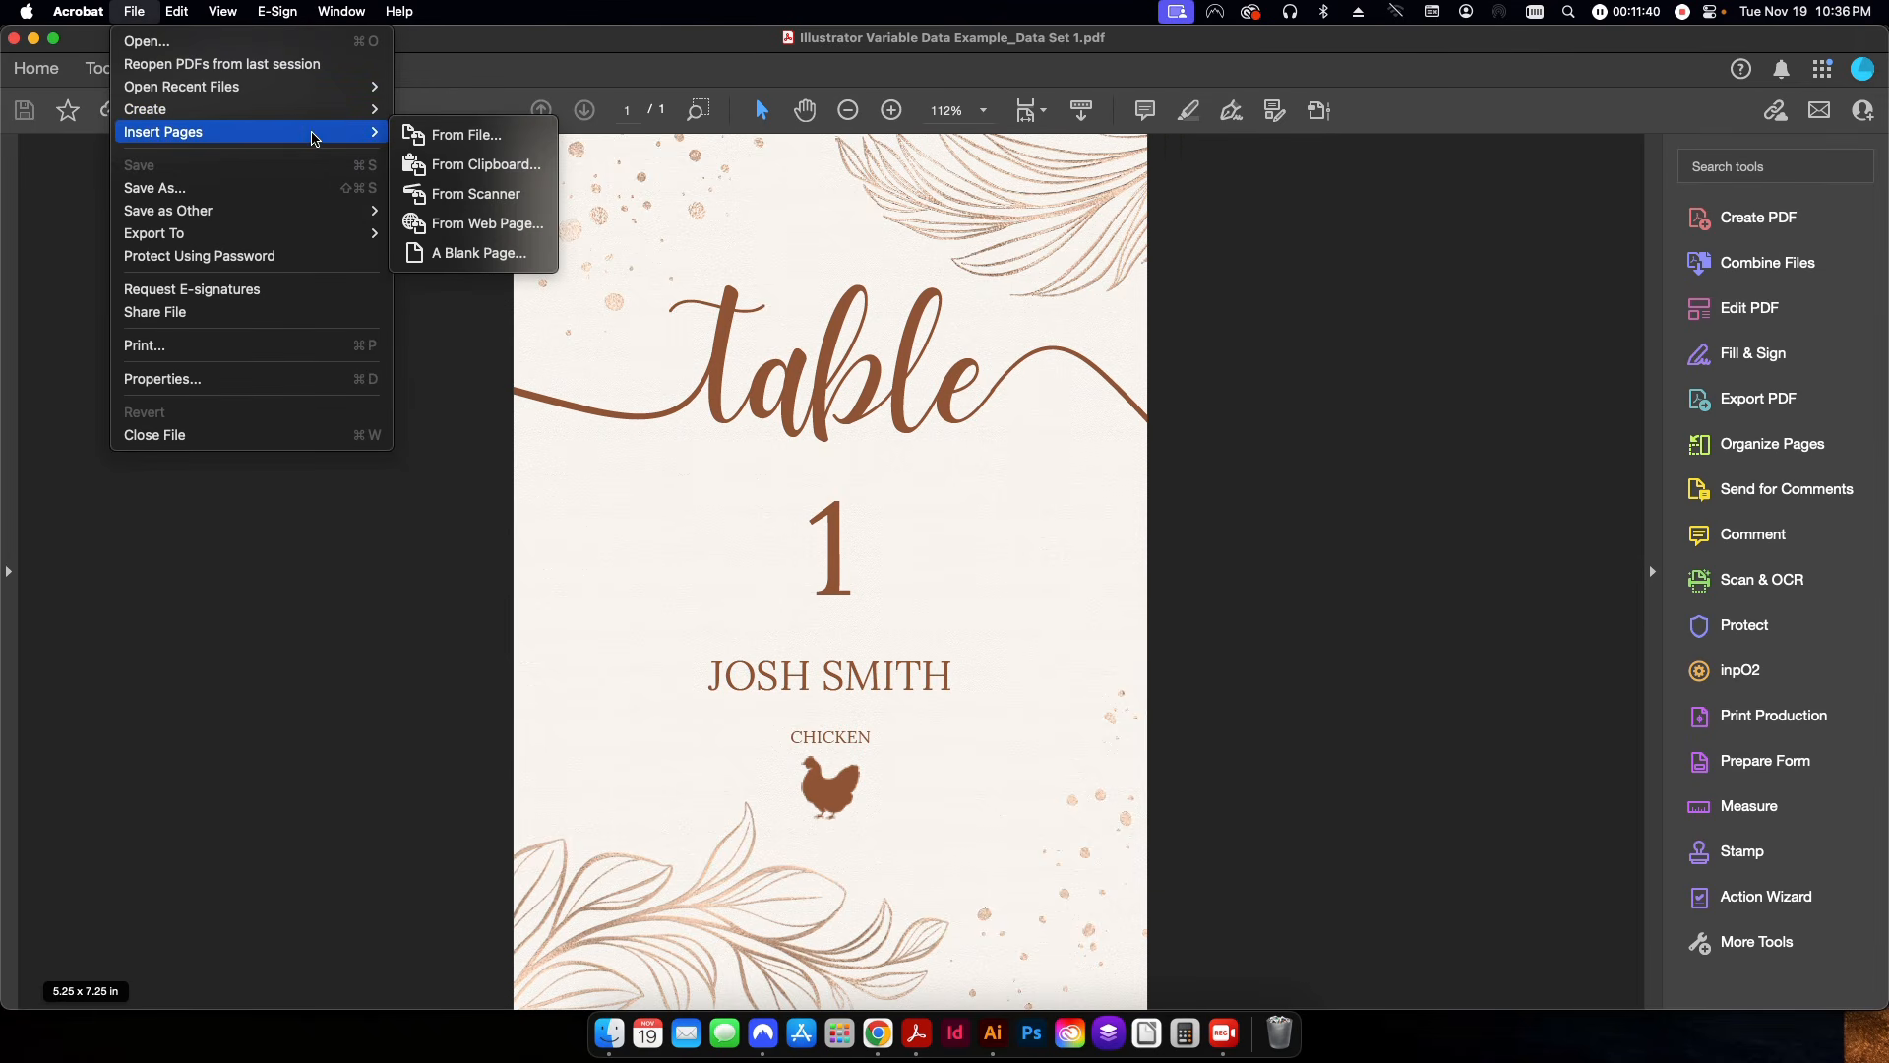
{"action": "left_click", "coordinate": [440, 138]}
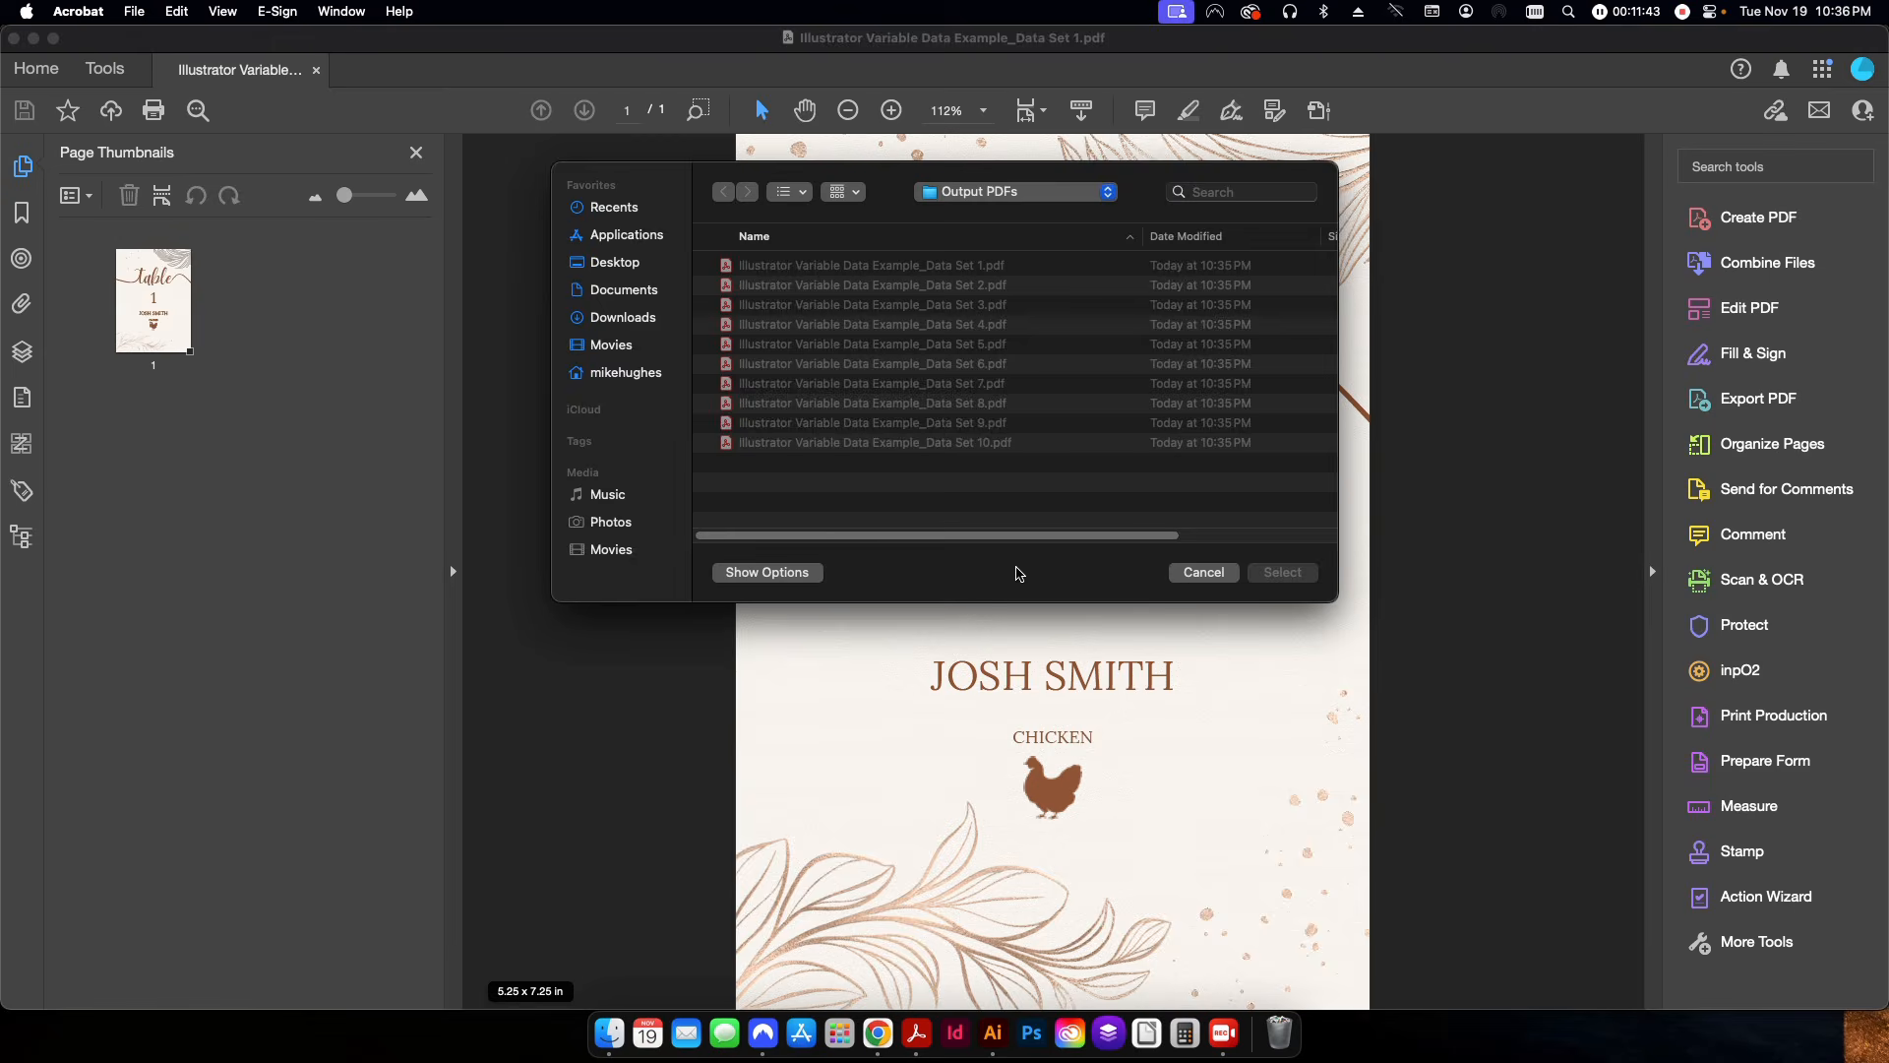
{"action": "left_click", "coordinate": [871, 286]}
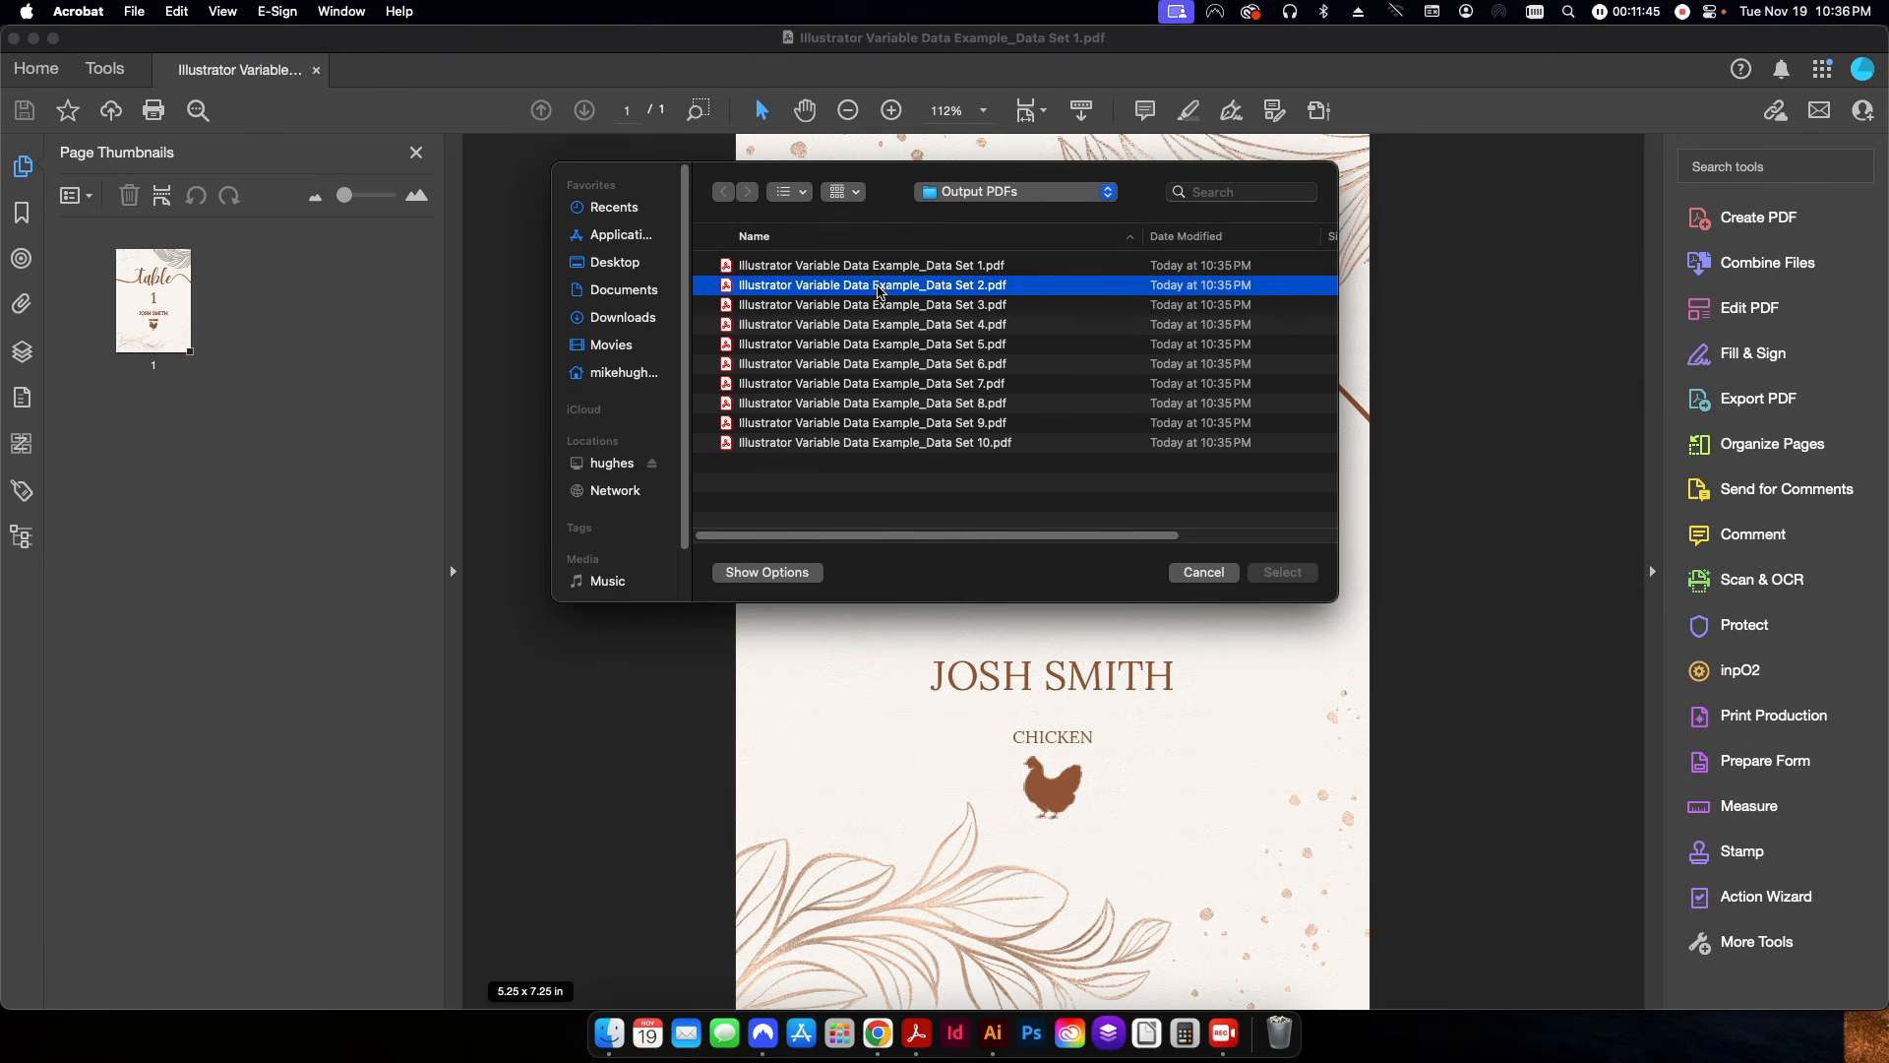
{"action": "left_click", "coordinate": [906, 443], "text": "shift"}
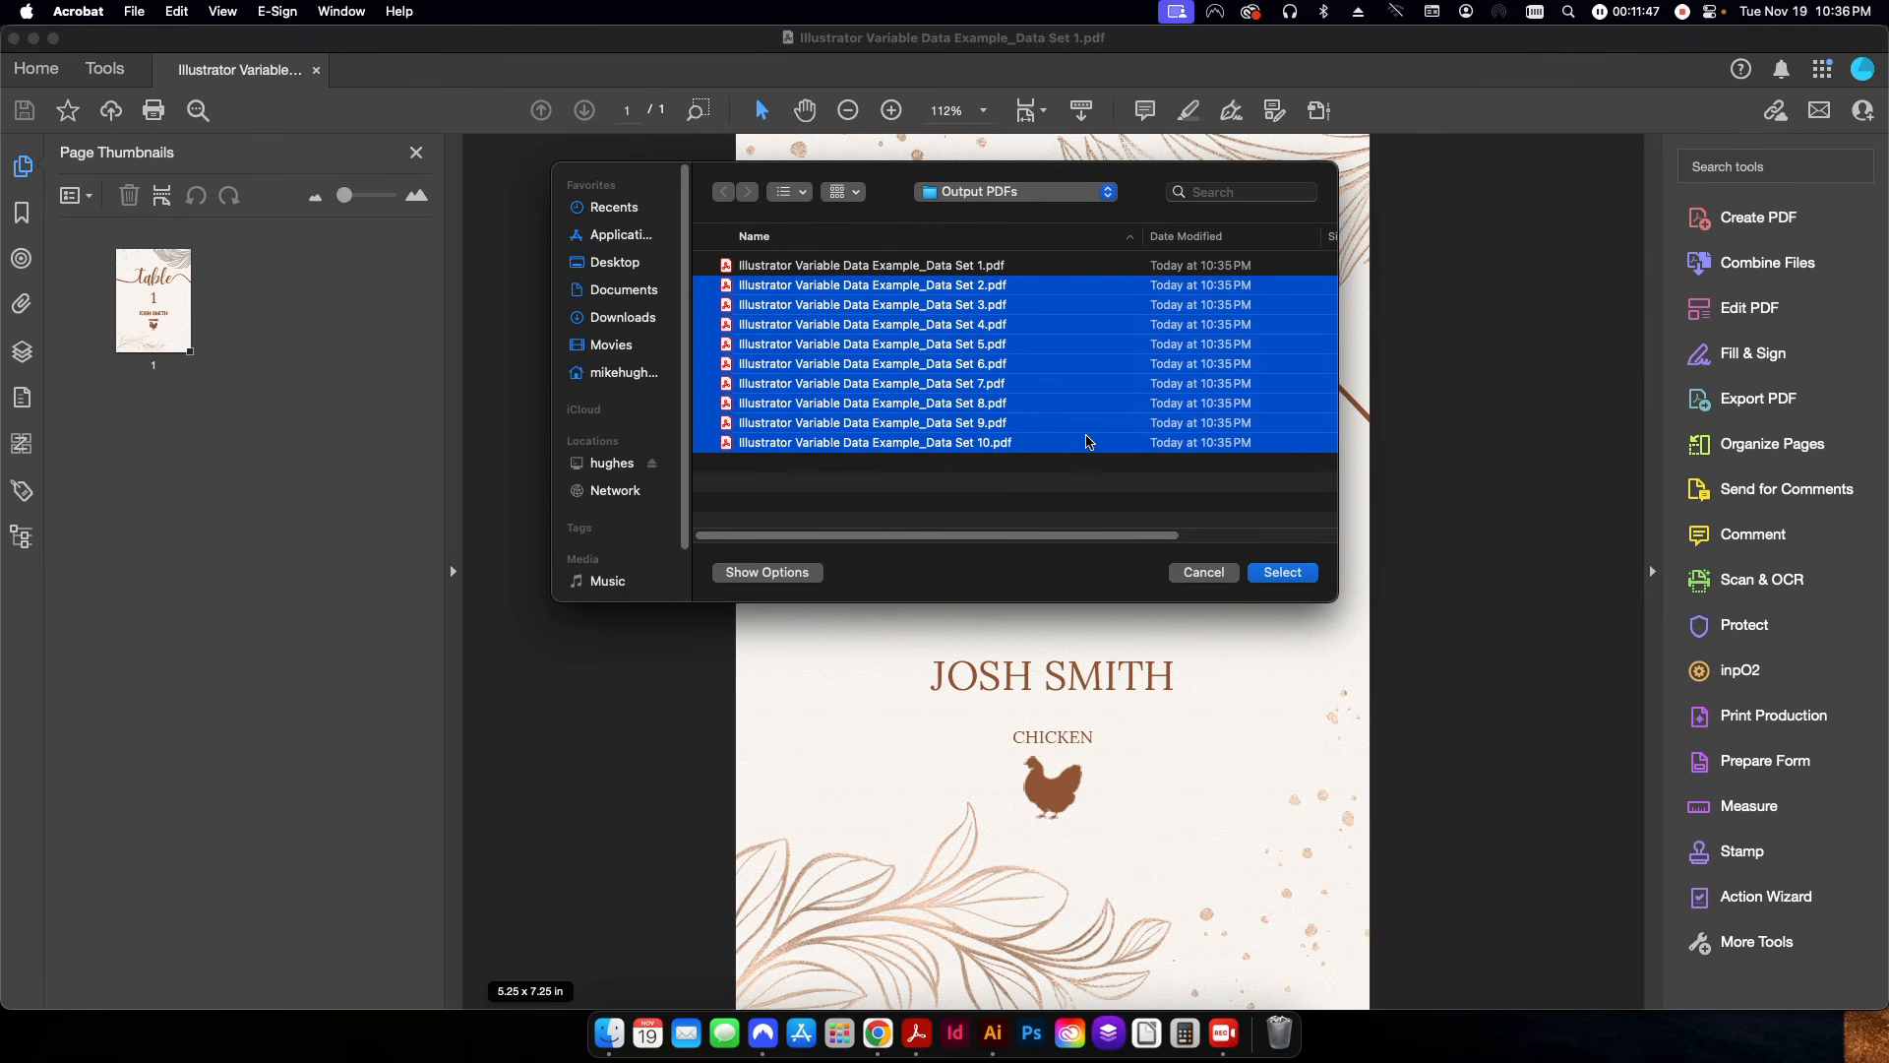
{"action": "left_click", "coordinate": [1272, 573]}
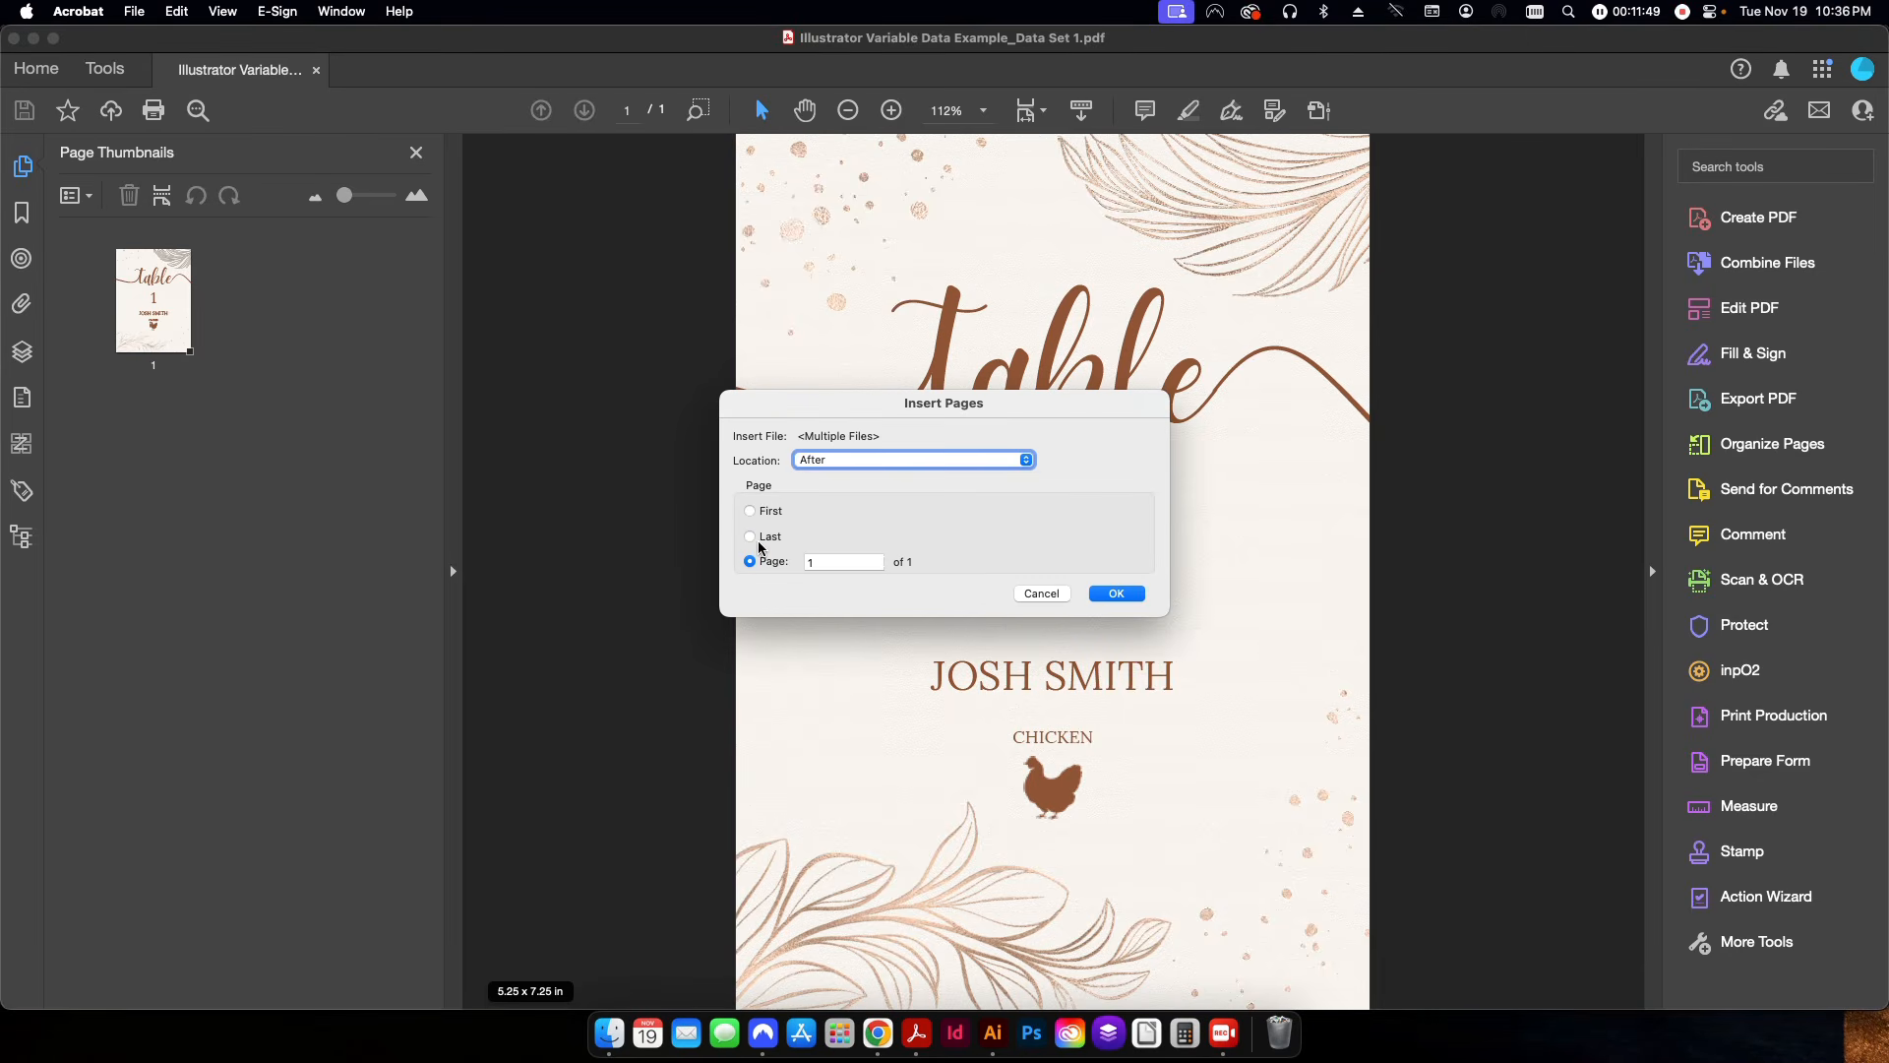
Insert the selected PDFs after the last page of the open document.
{"action": "left_click", "coordinate": [858, 462]}
{"action": "left_click", "coordinate": [807, 549]}
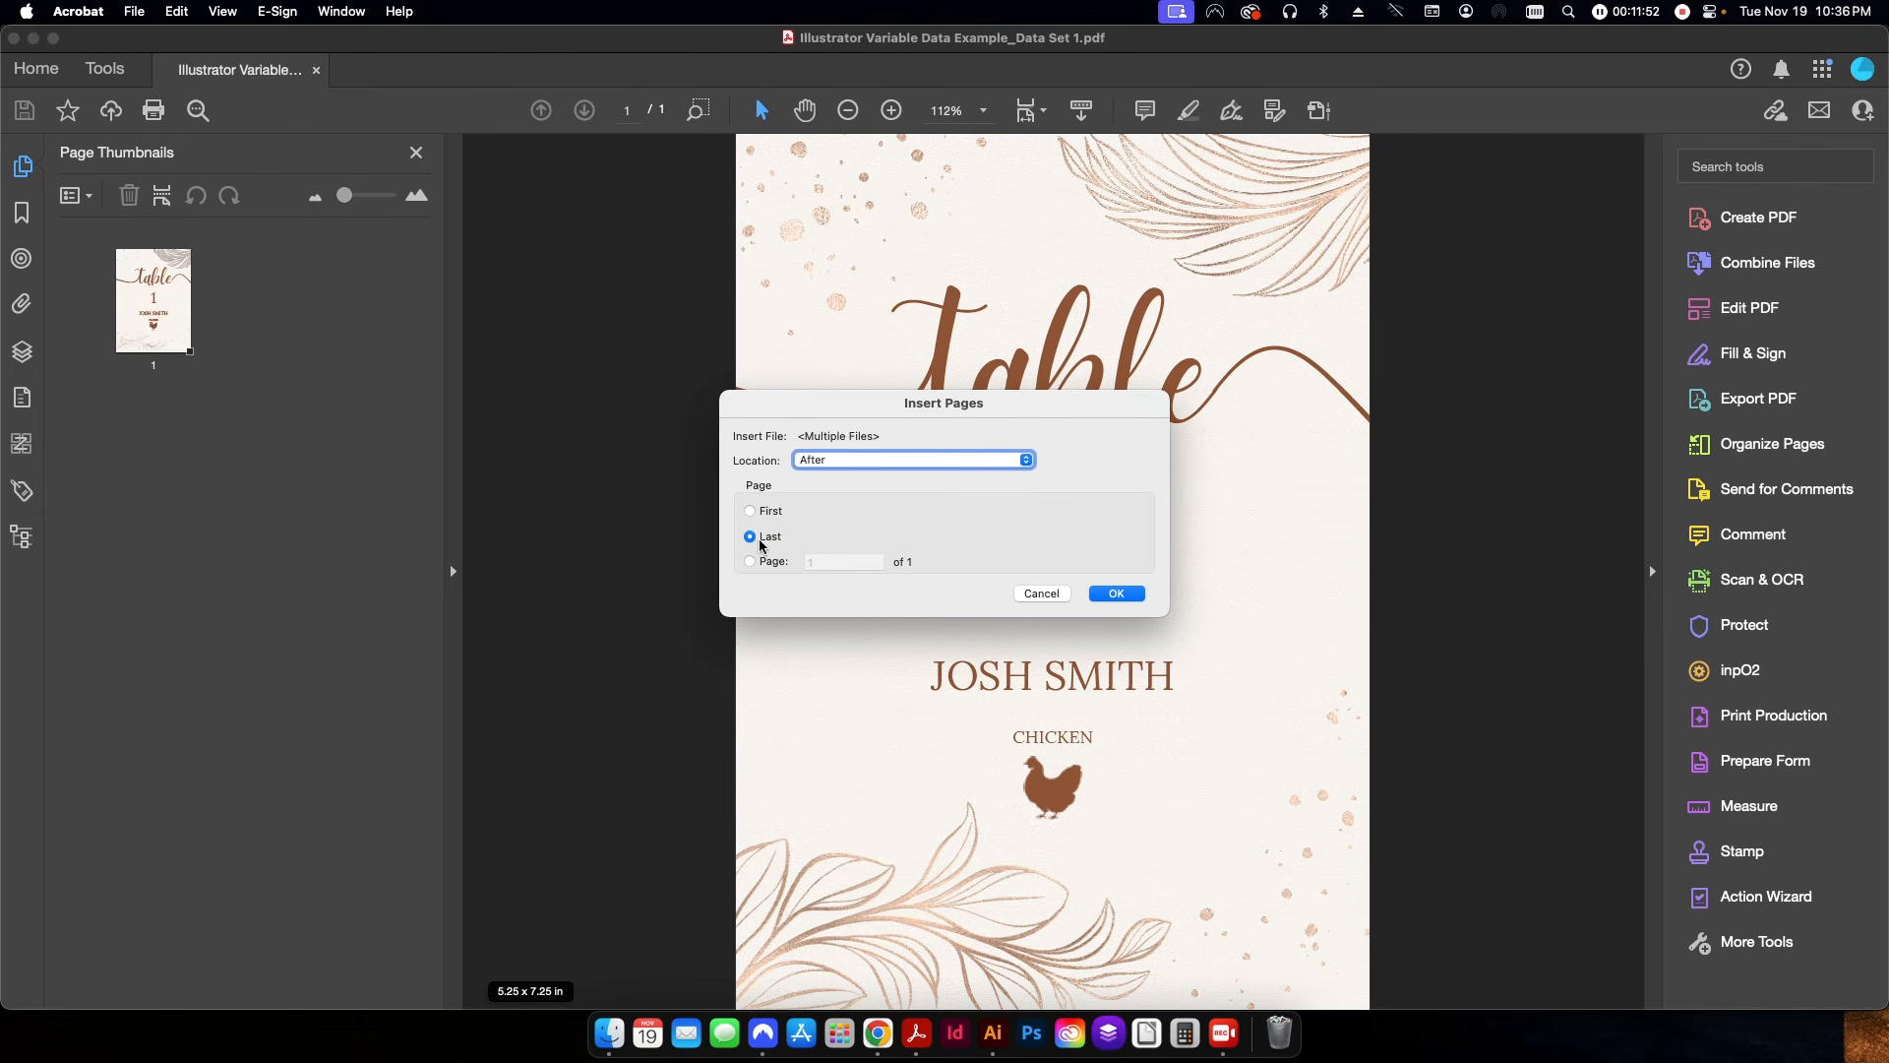
{"action": "left_click", "coordinate": [1117, 594]}
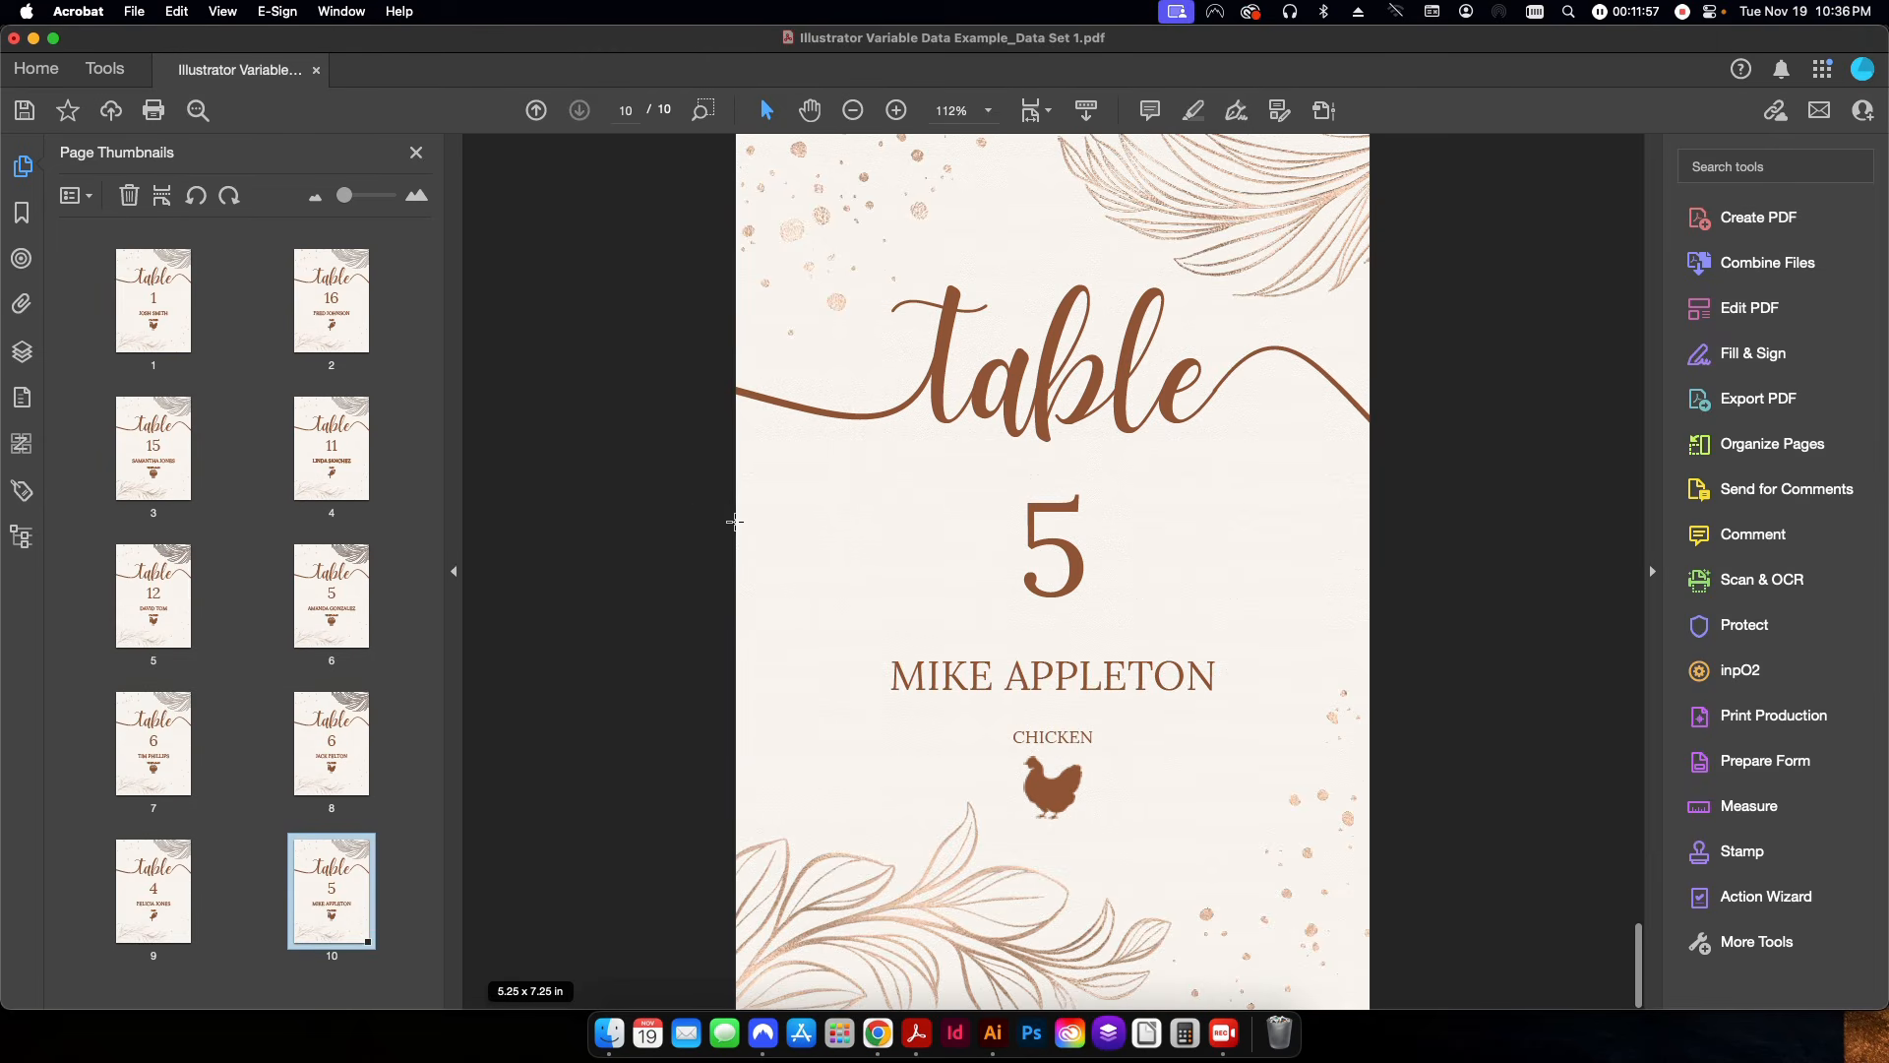
Save the combined document as a PDF named All Records in the Output PDFs folder.
{"action": "key", "text": "super+s"}
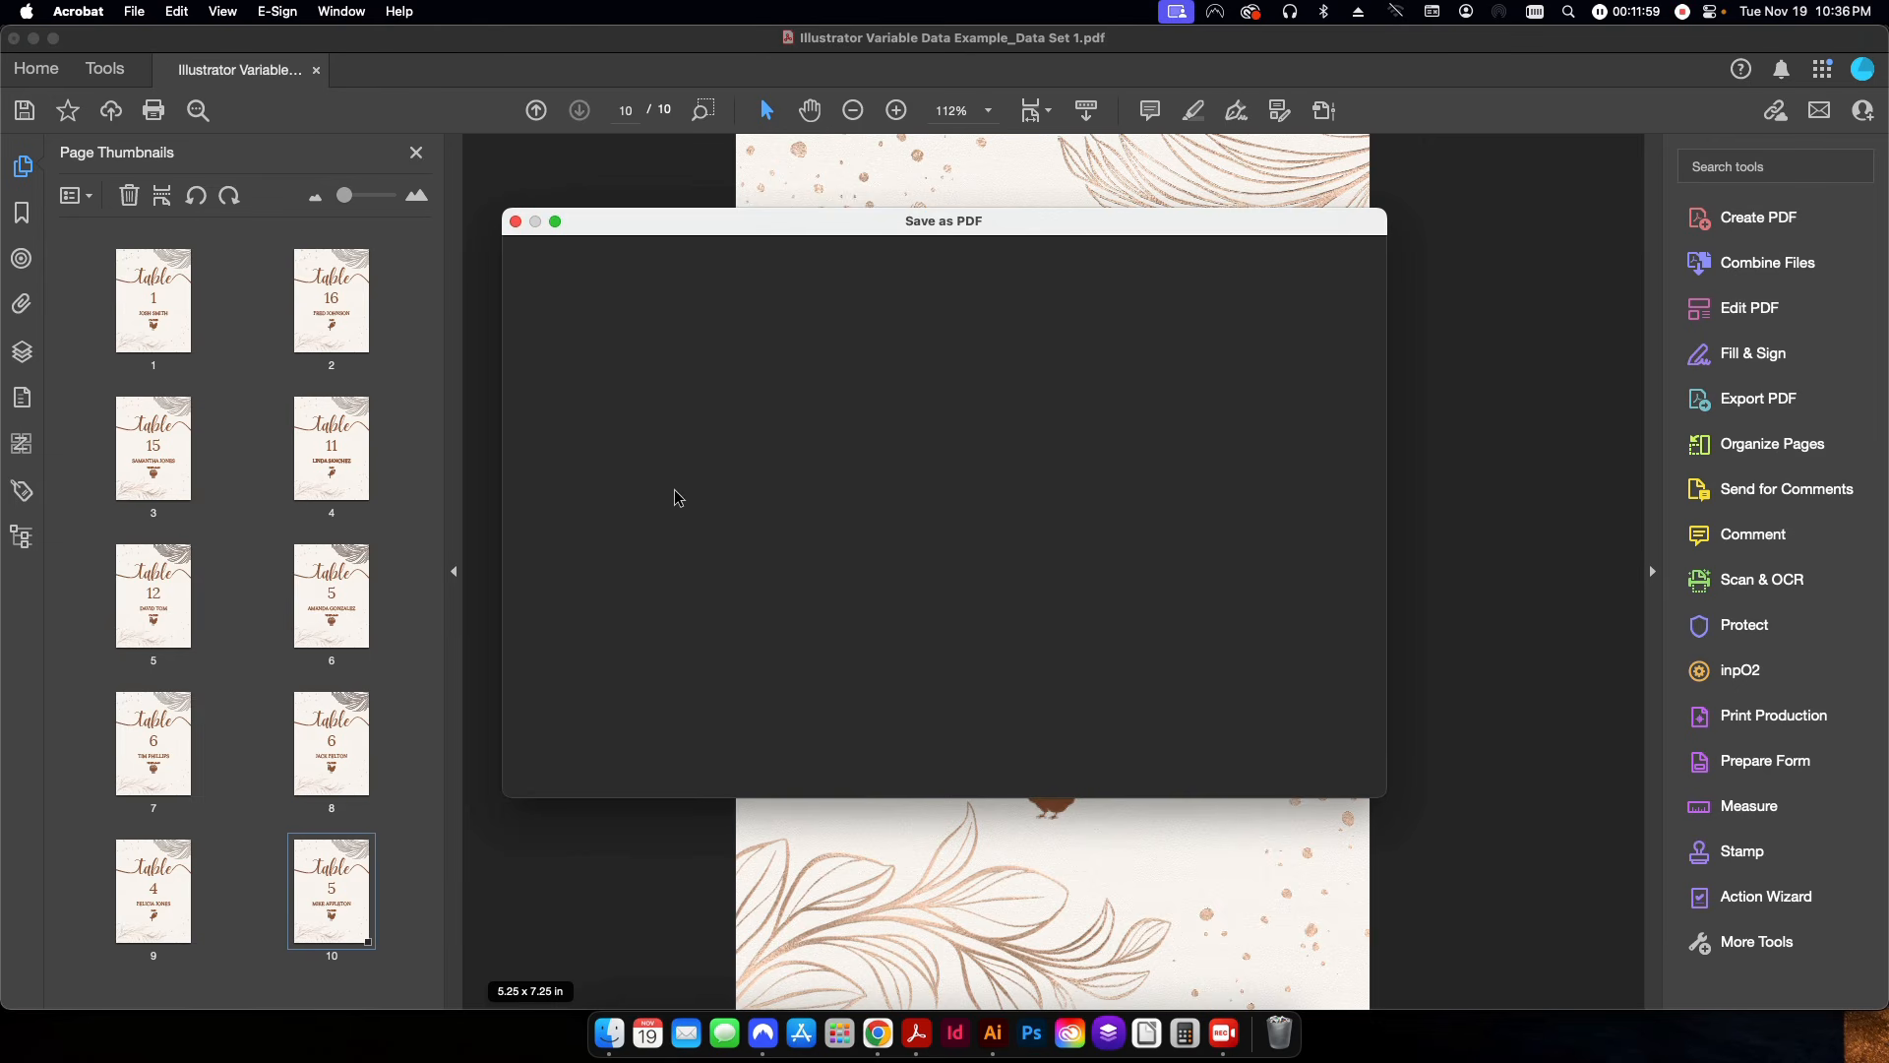
{"action": "left_click", "coordinate": [982, 476]}
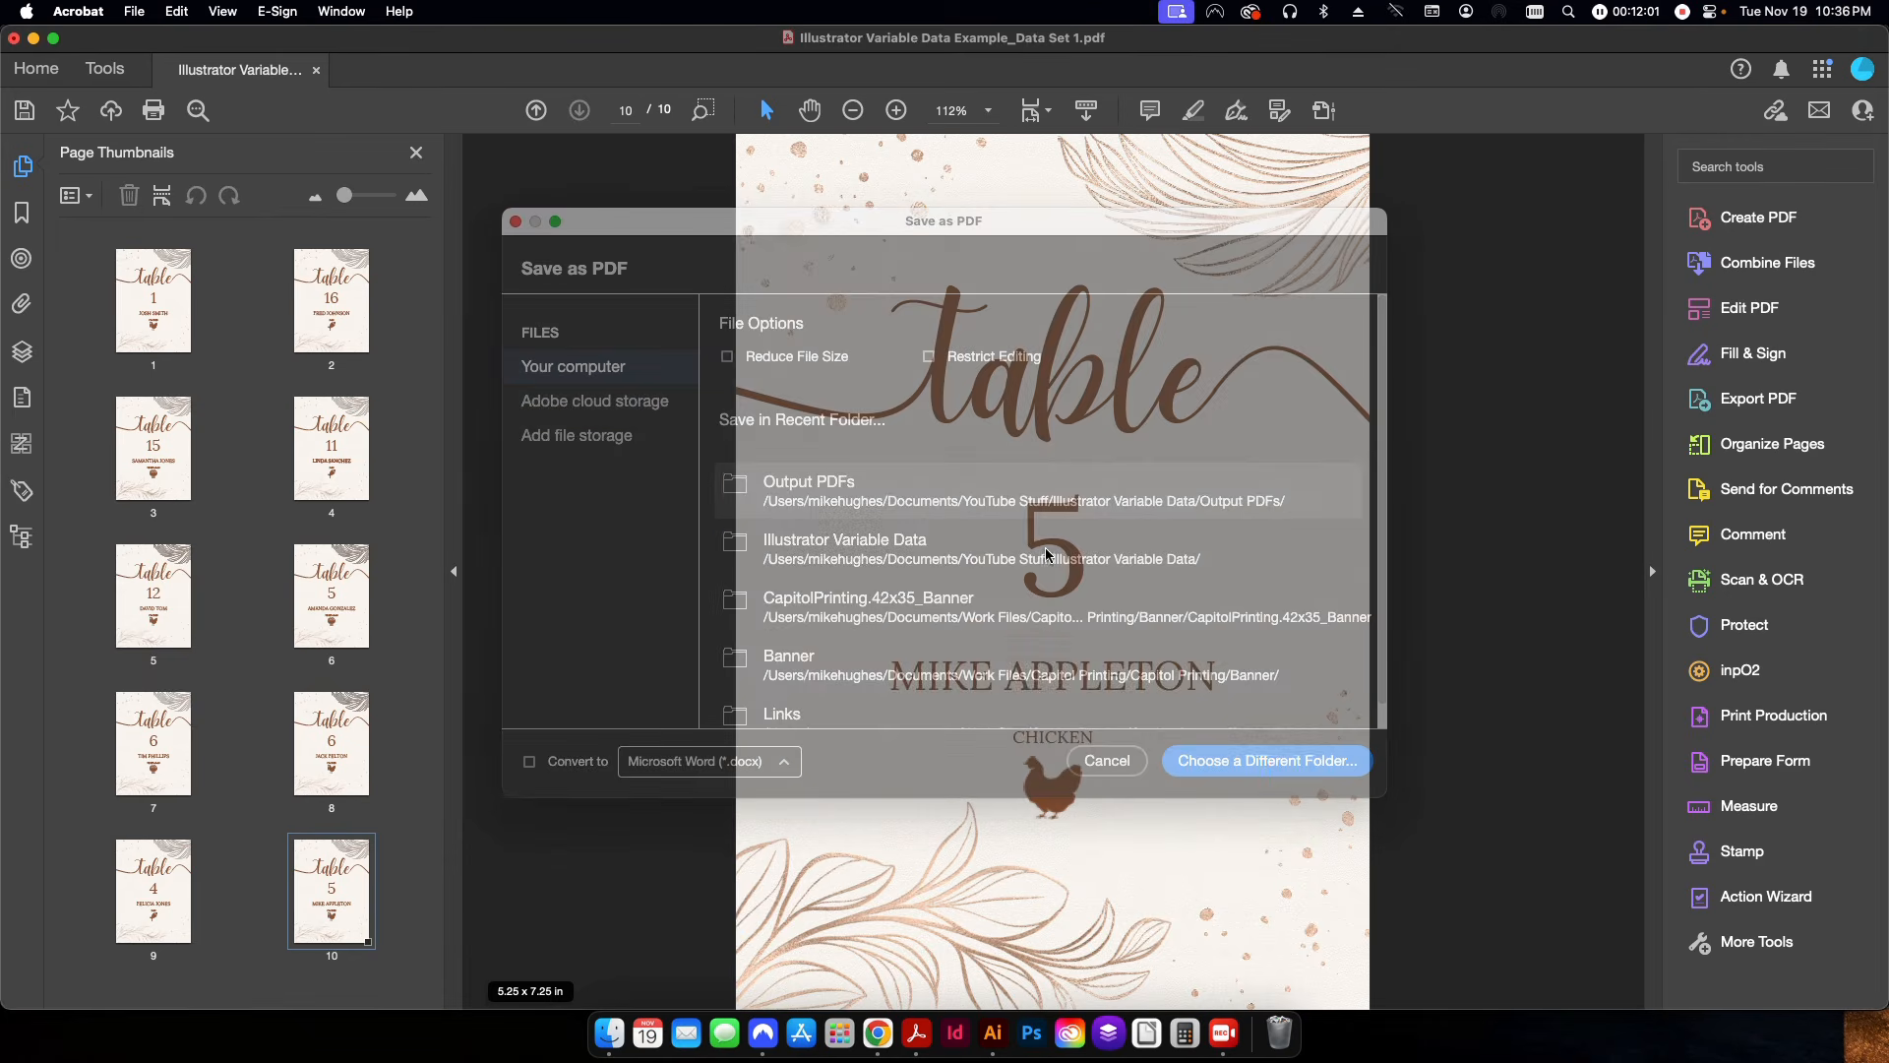
{"action": "type", "text": "A"}
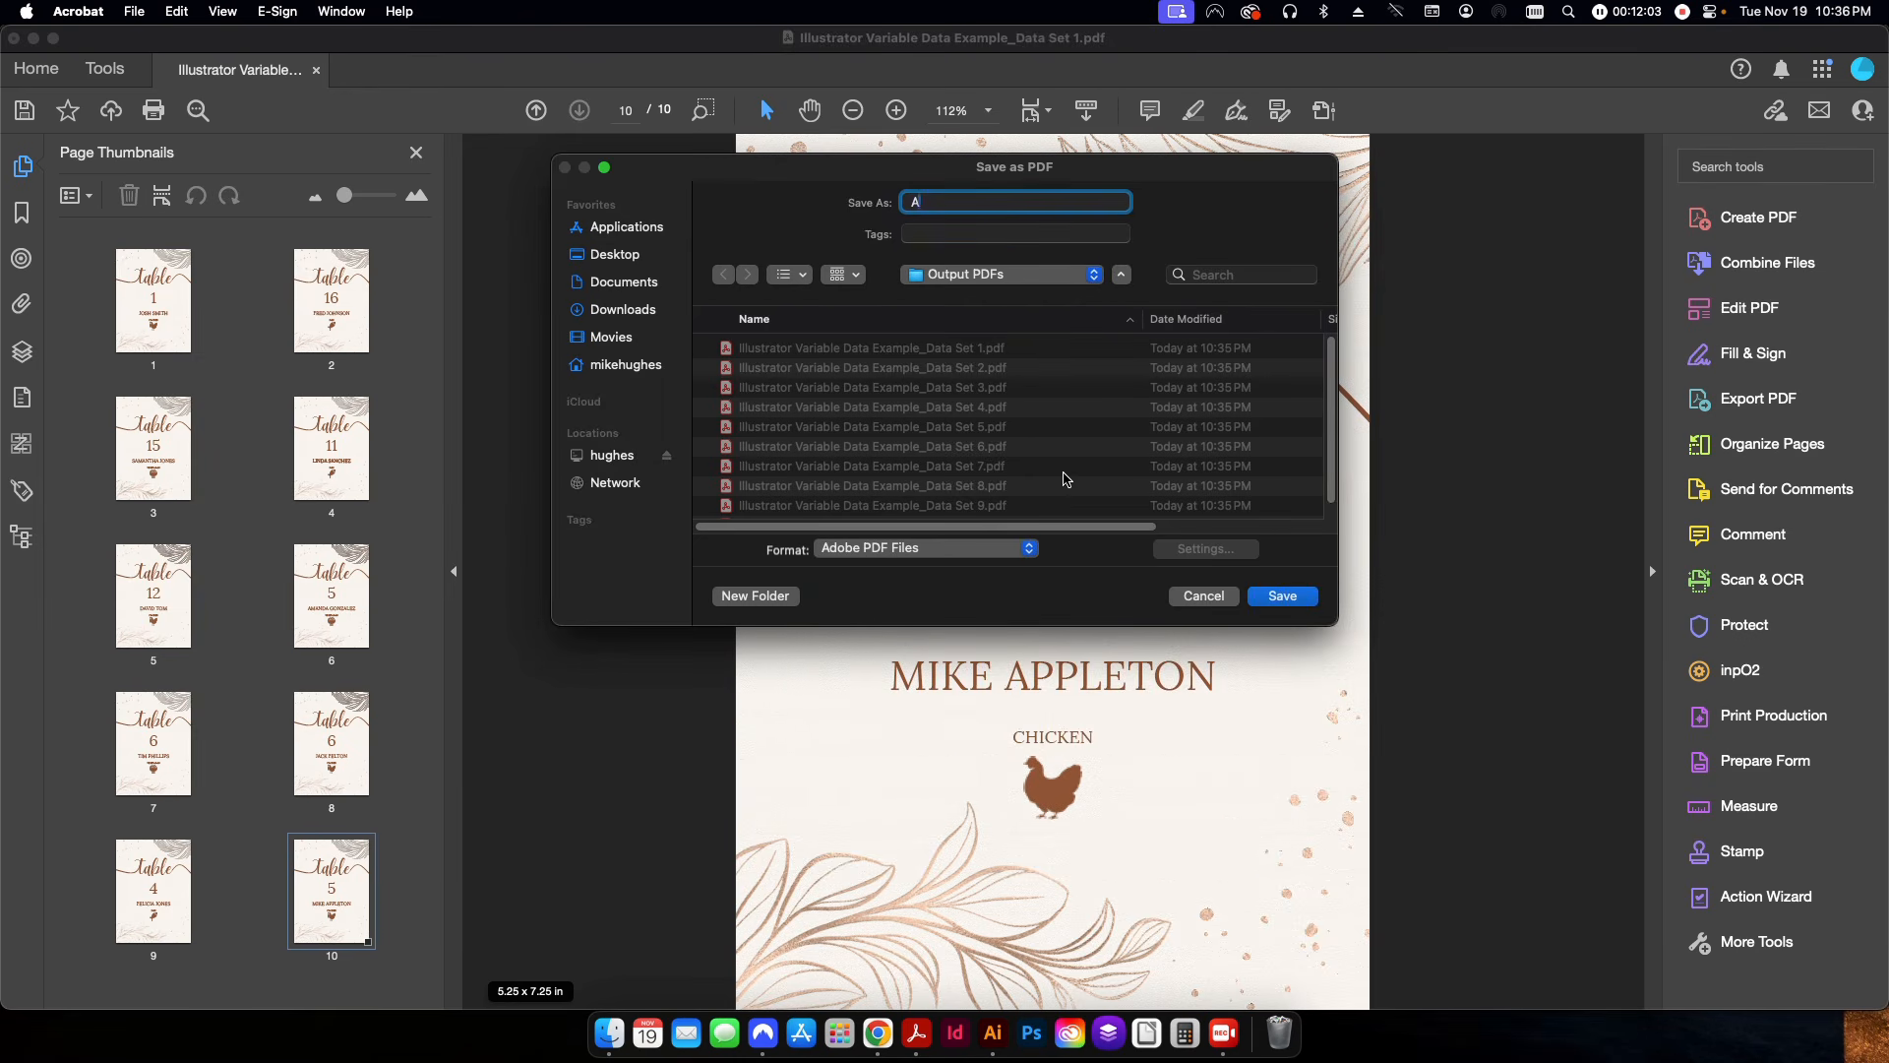
{"action": "type", "text": "ll Records"}
{"action": "key", "text": "Return"}
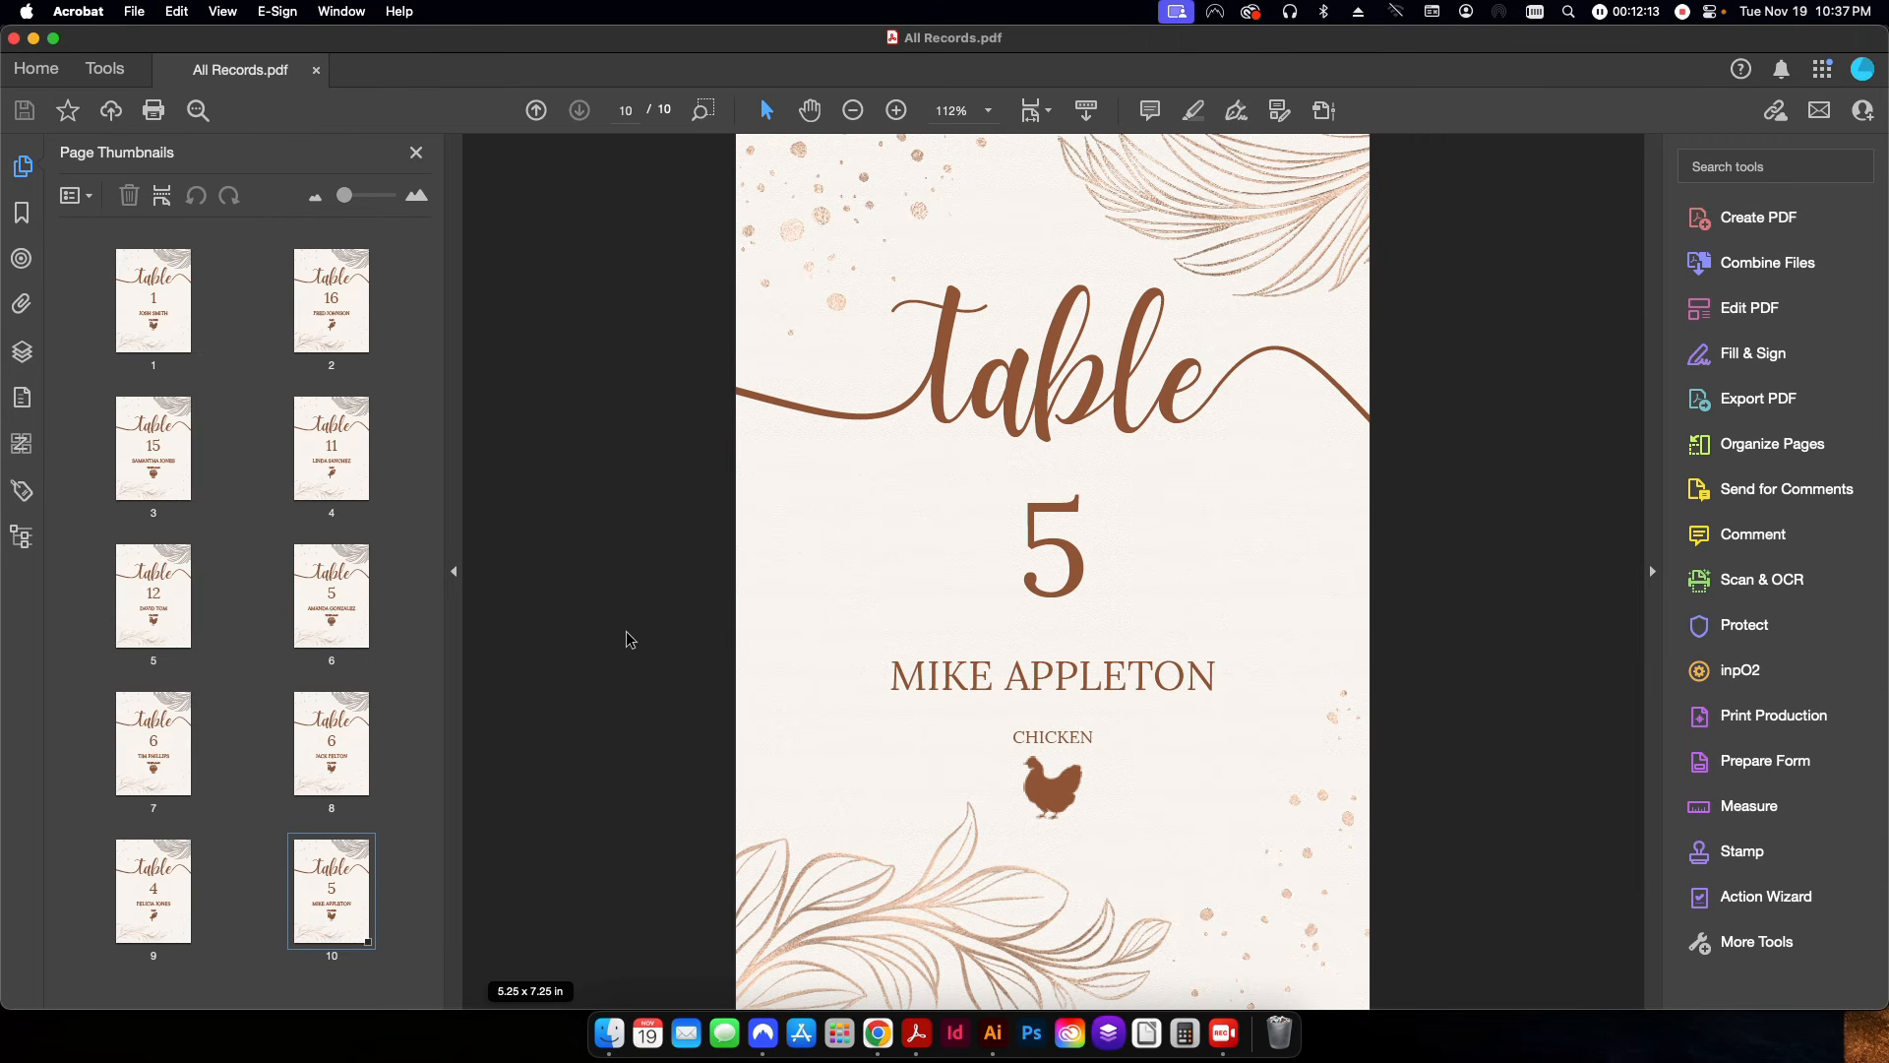
Review the pages of All Records.pdf, and switch back to Illustrator with the artwork deselected.
{"action": "scroll", "coordinate": [625, 629], "scroll_direction": "up", "scroll_amount": 10}
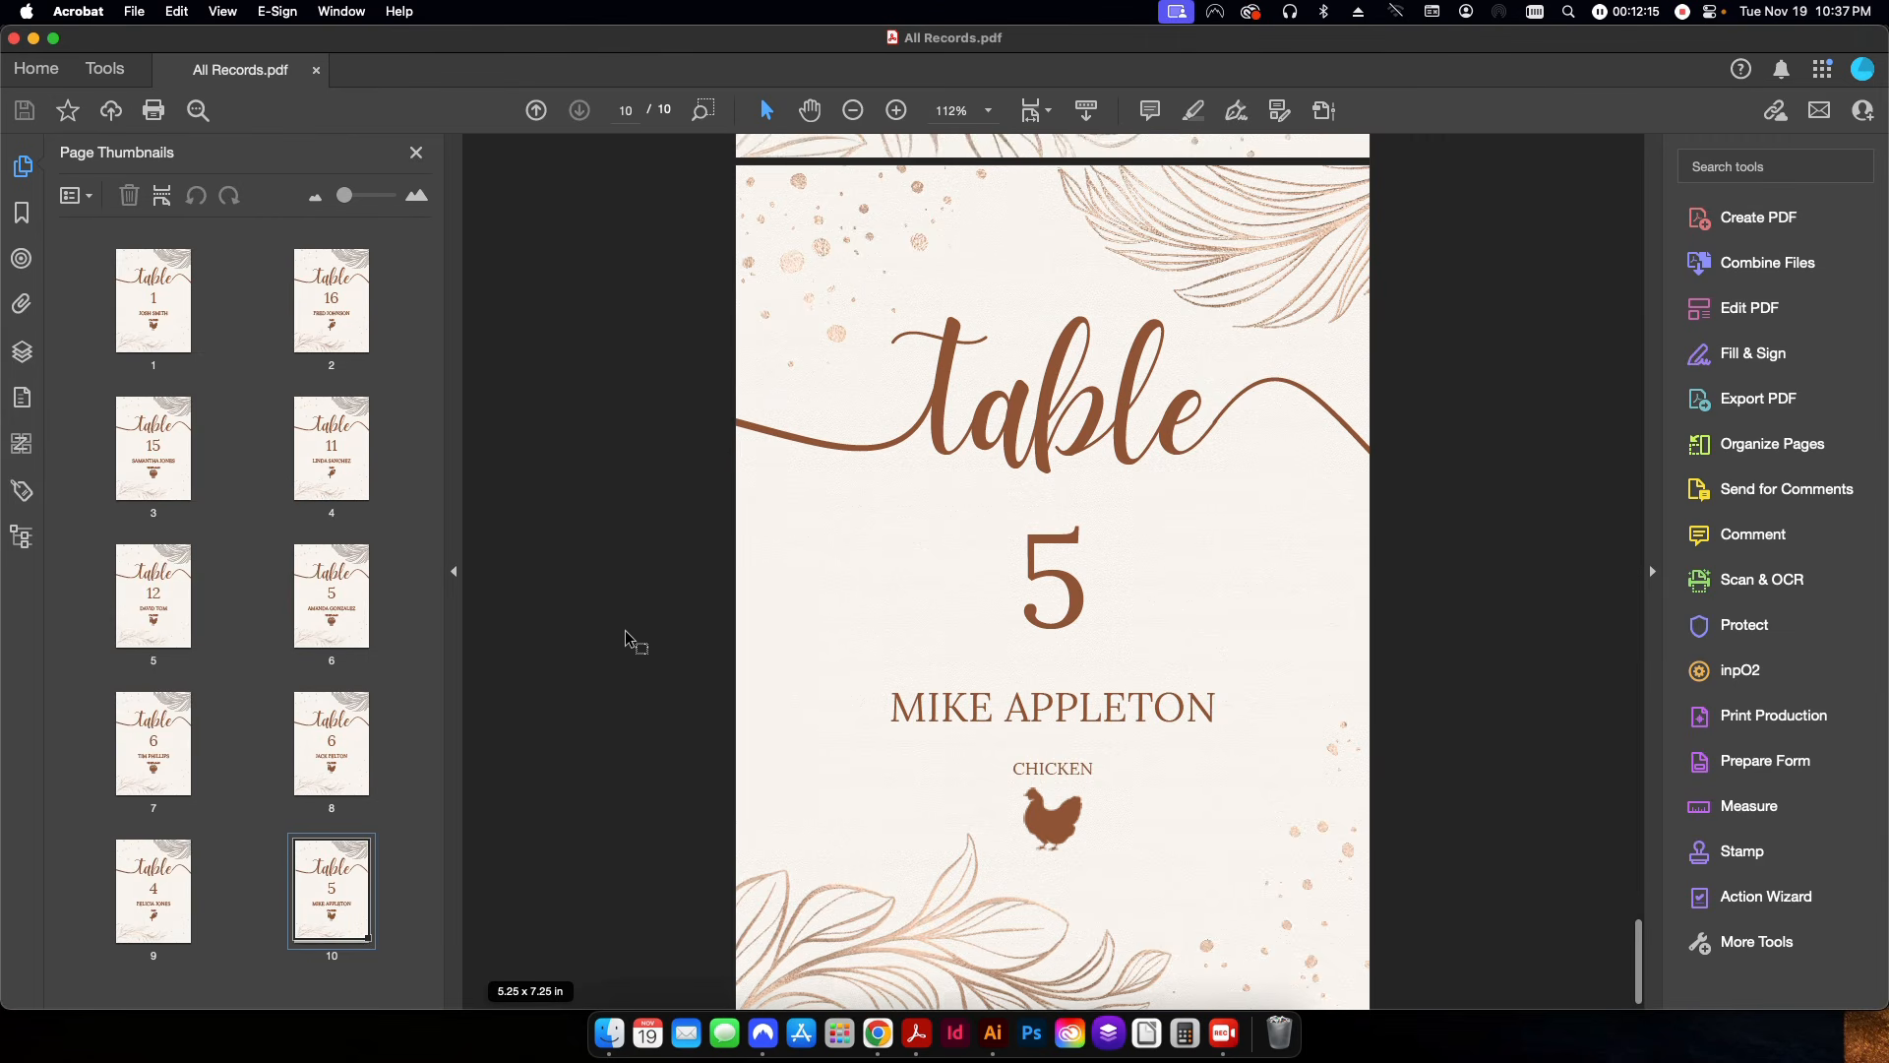
{"action": "scroll", "coordinate": [1088, 719], "scroll_direction": "up", "scroll_amount": 10}
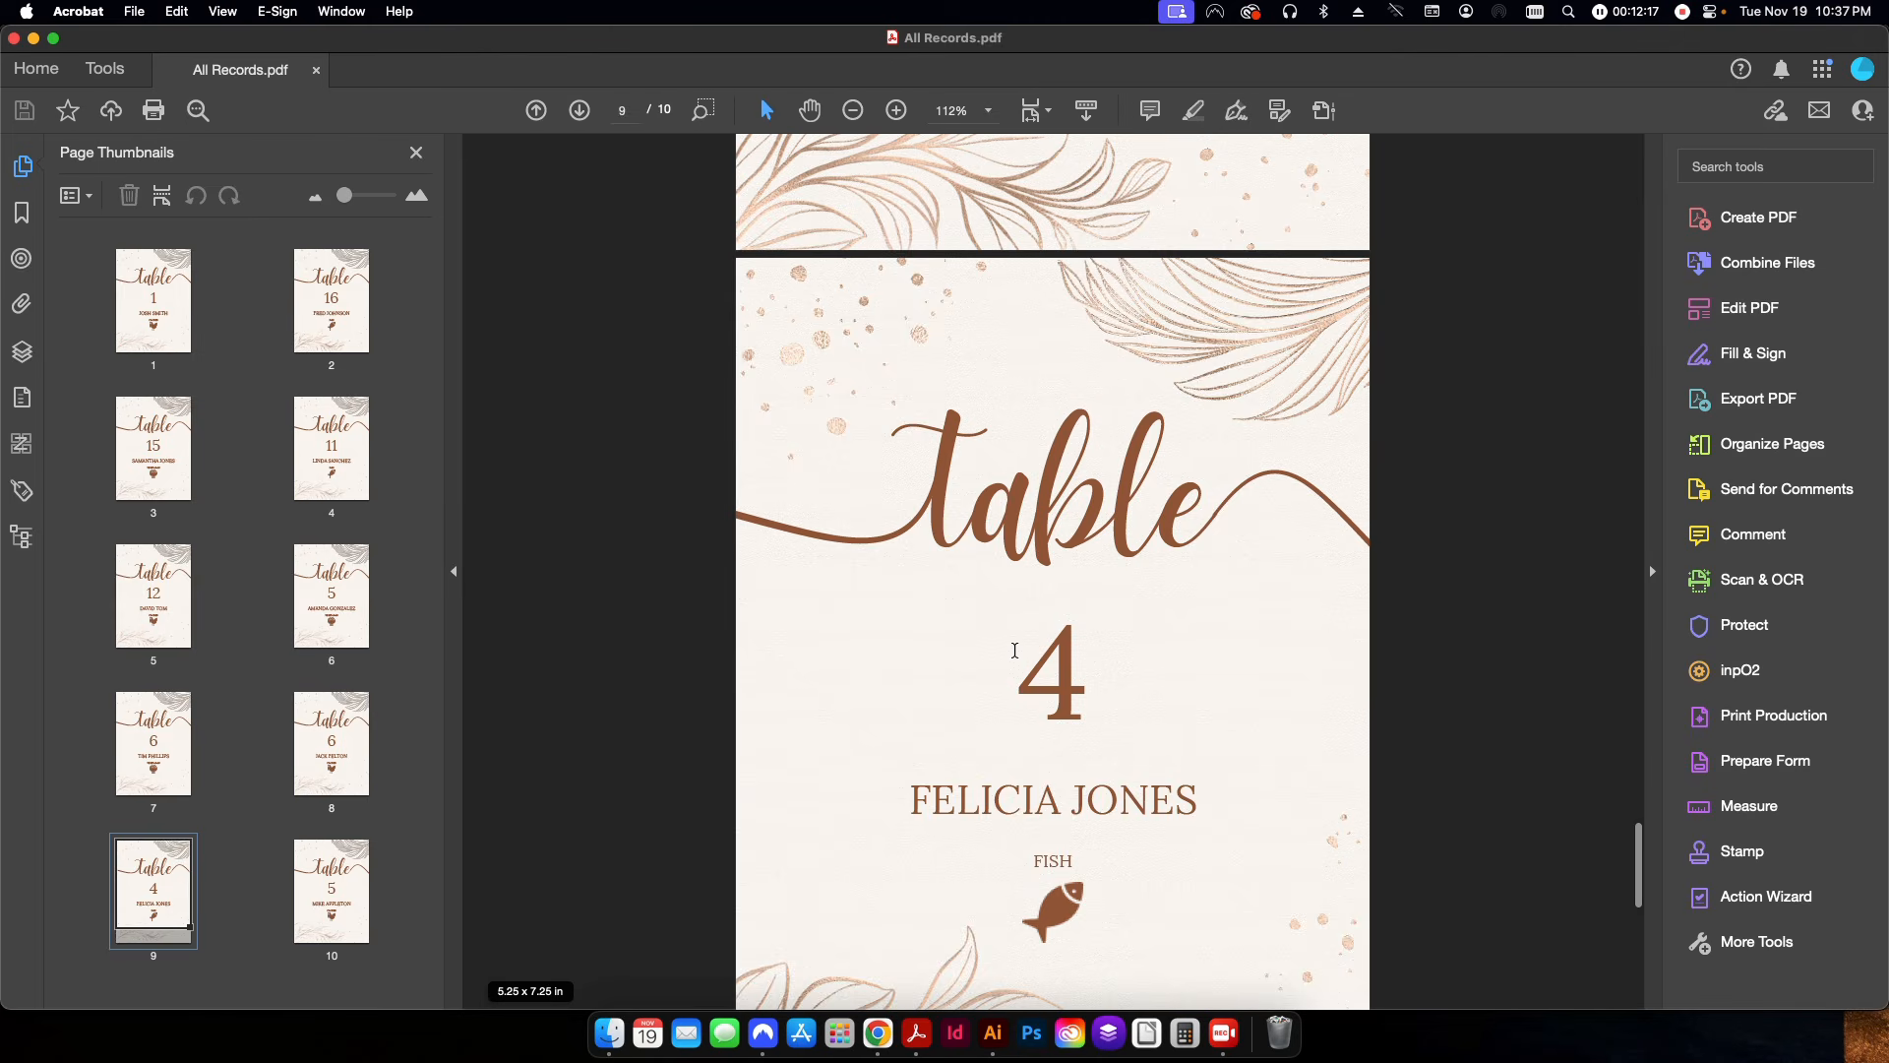
{"action": "scroll", "coordinate": [1013, 650], "scroll_direction": "up", "scroll_amount": 20}
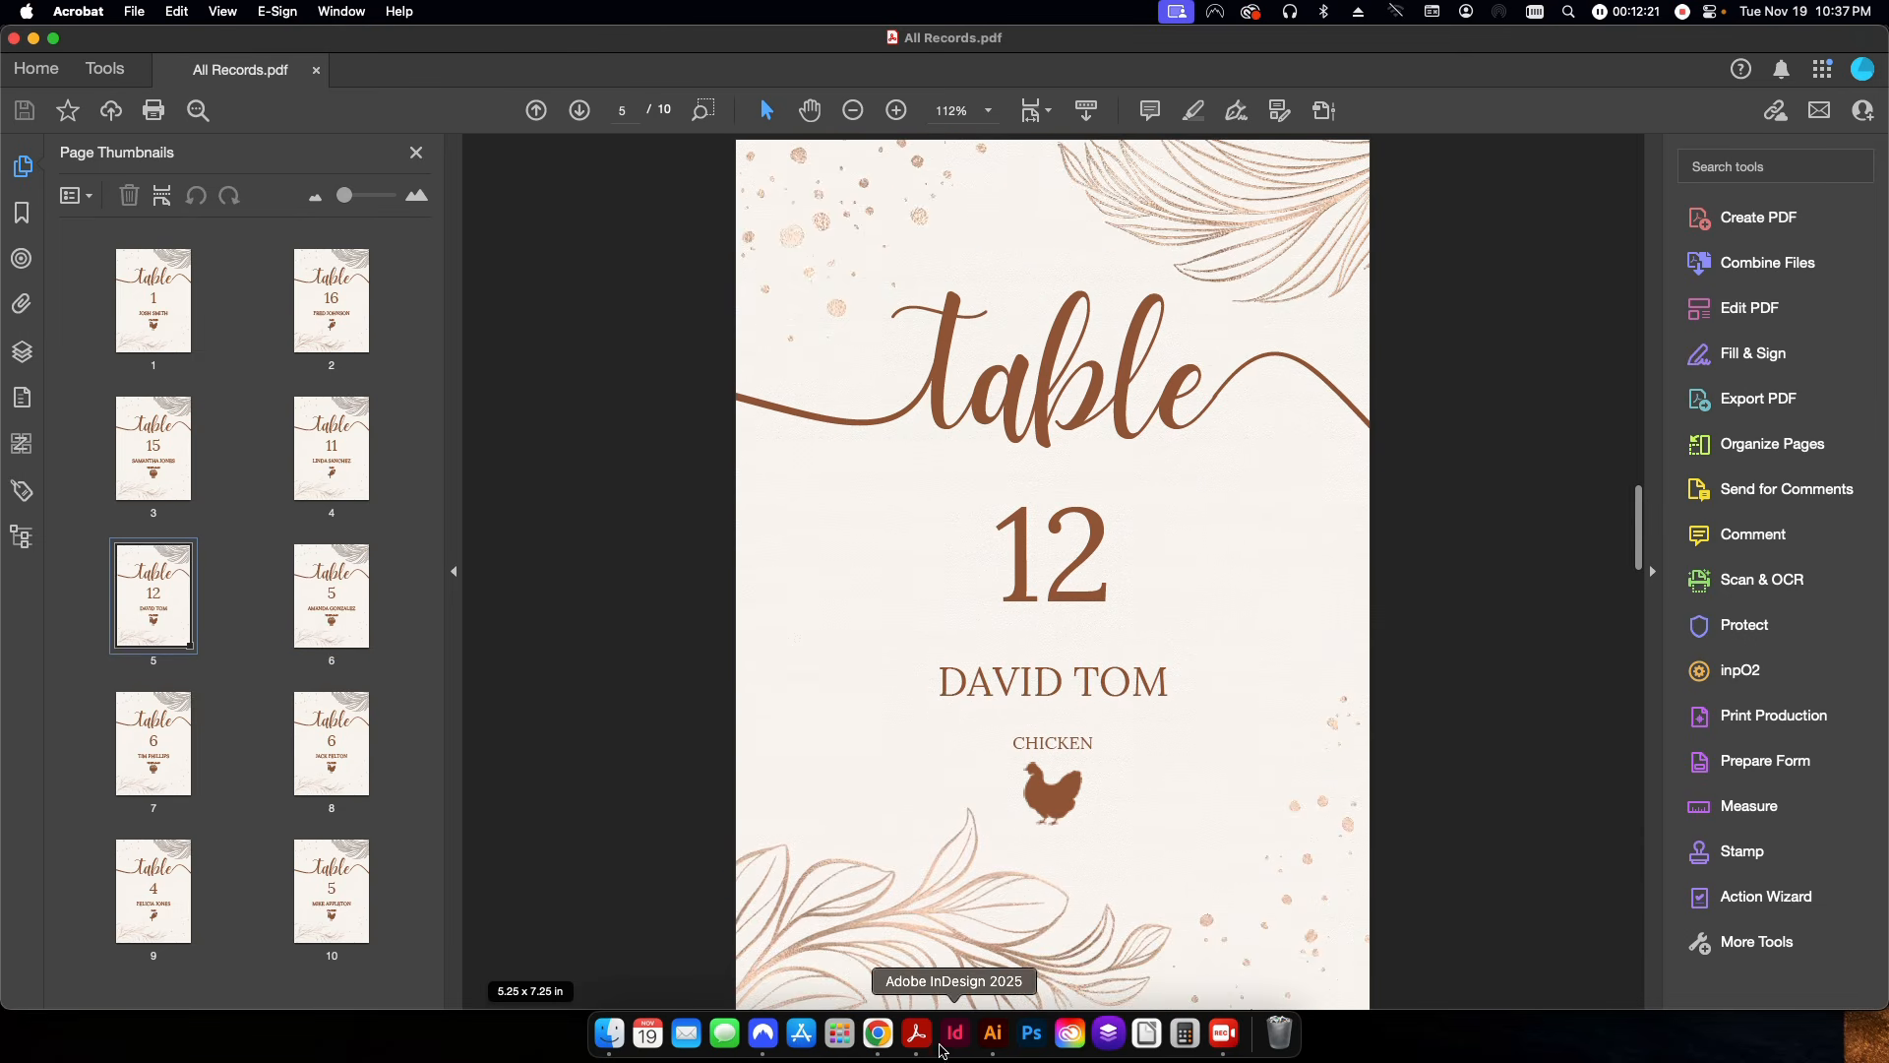
{"action": "left_click", "coordinate": [993, 1032]}
{"action": "left_click", "coordinate": [574, 465]}
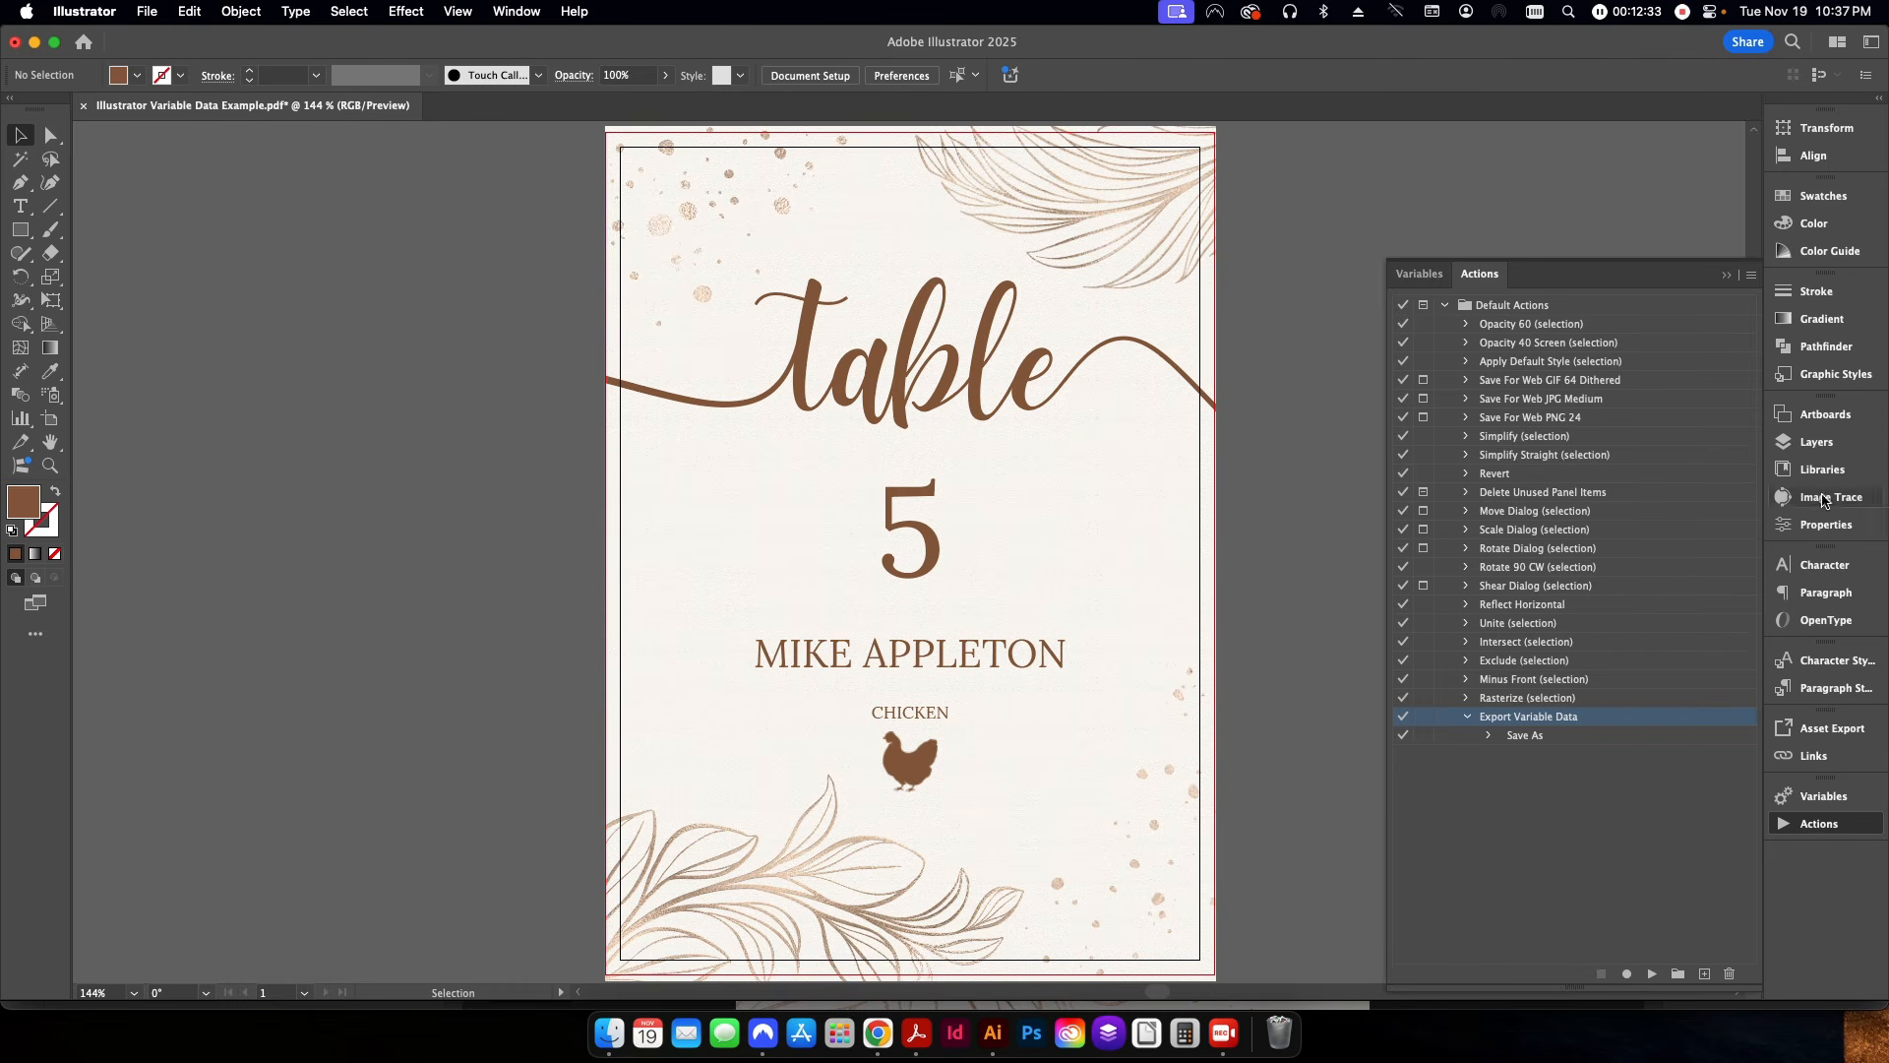
Show the document's variables and compare them with the Table Seating spreadsheet in Chrome before returning to Illustrator.
{"action": "left_click", "coordinate": [1836, 799]}
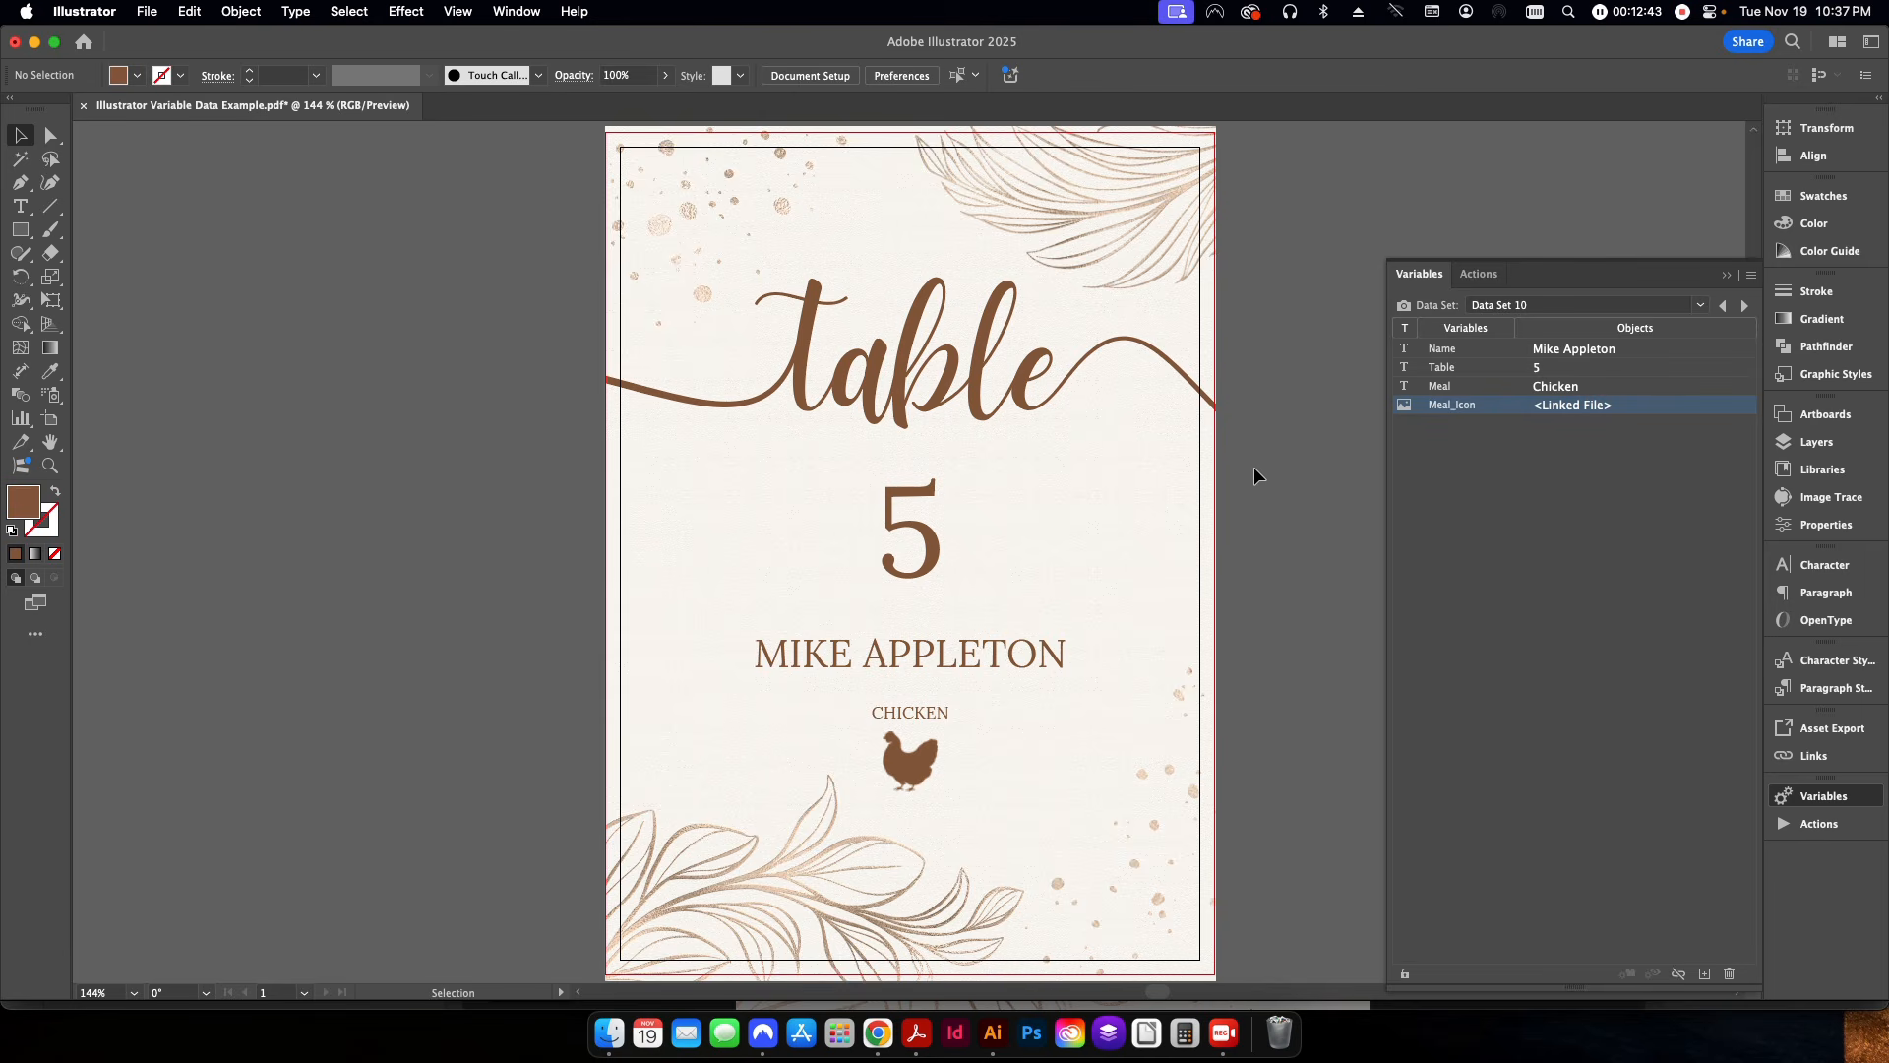
{"action": "left_click", "coordinate": [875, 1051]}
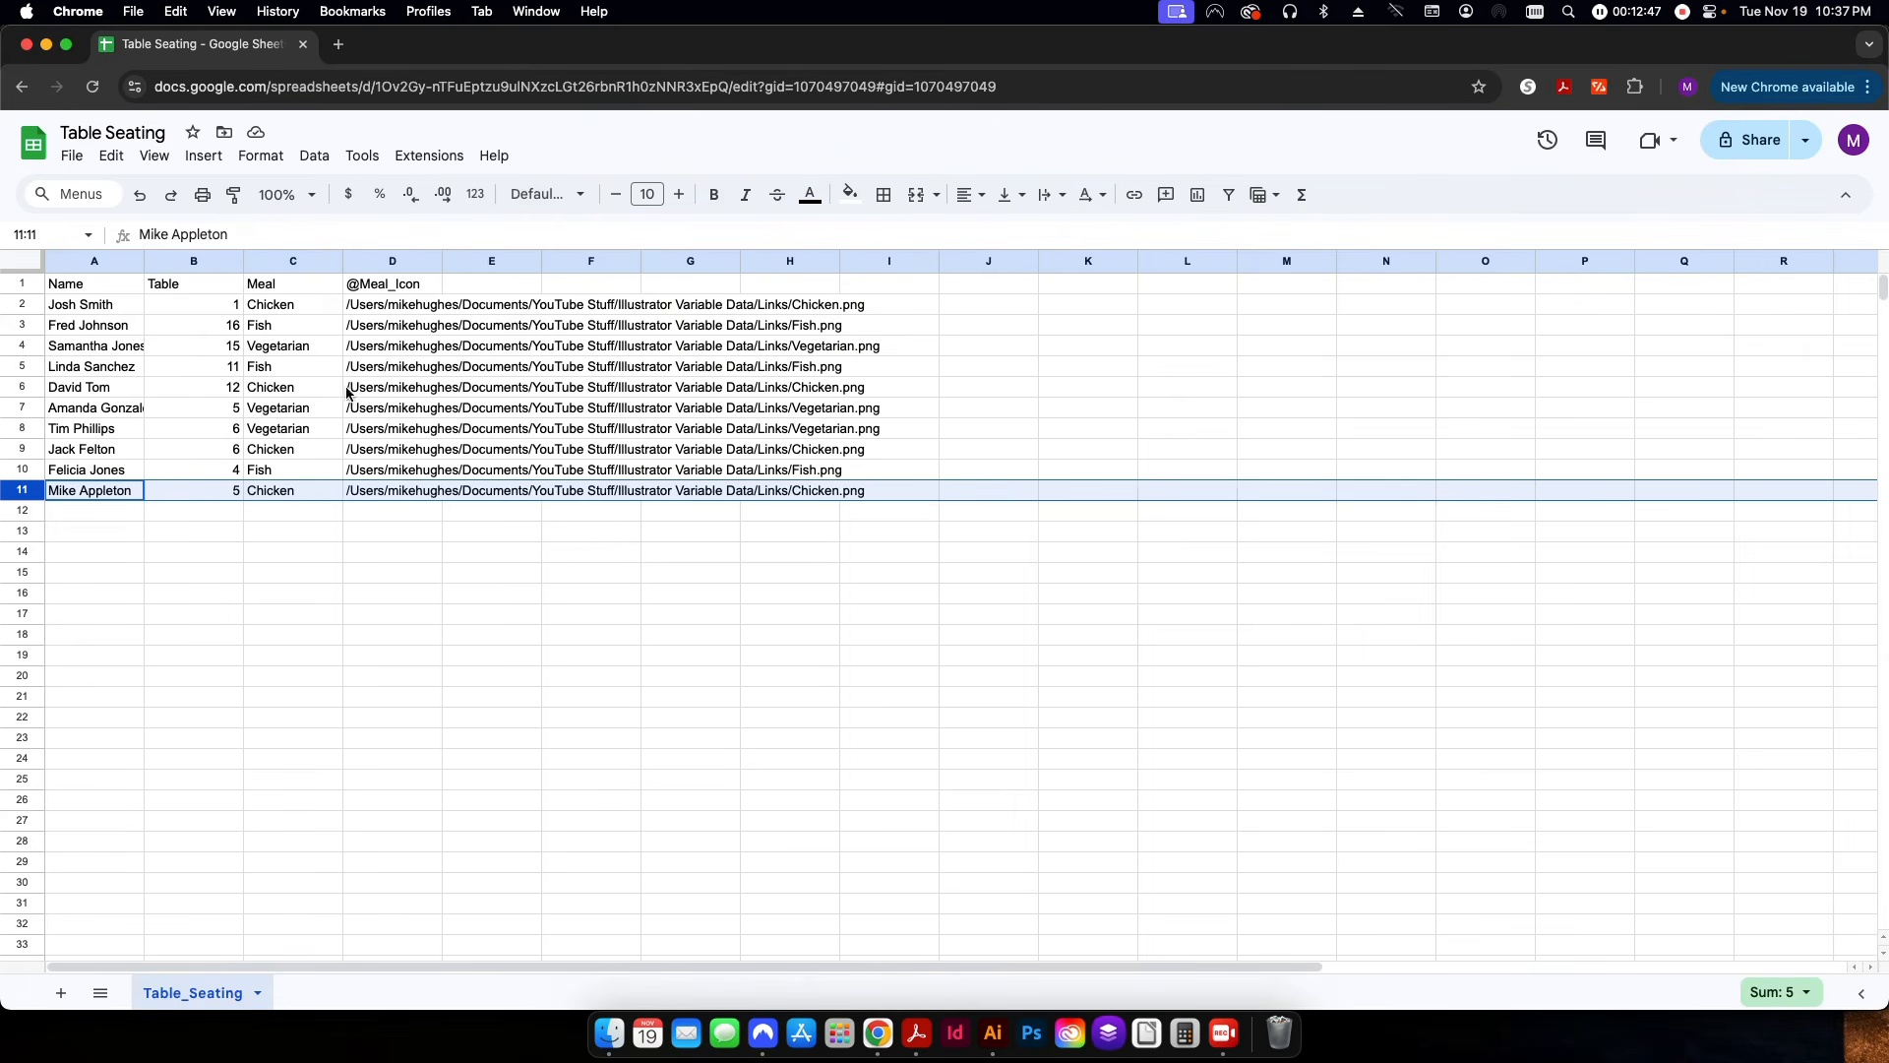
{"action": "key", "text": "super+Tab"}
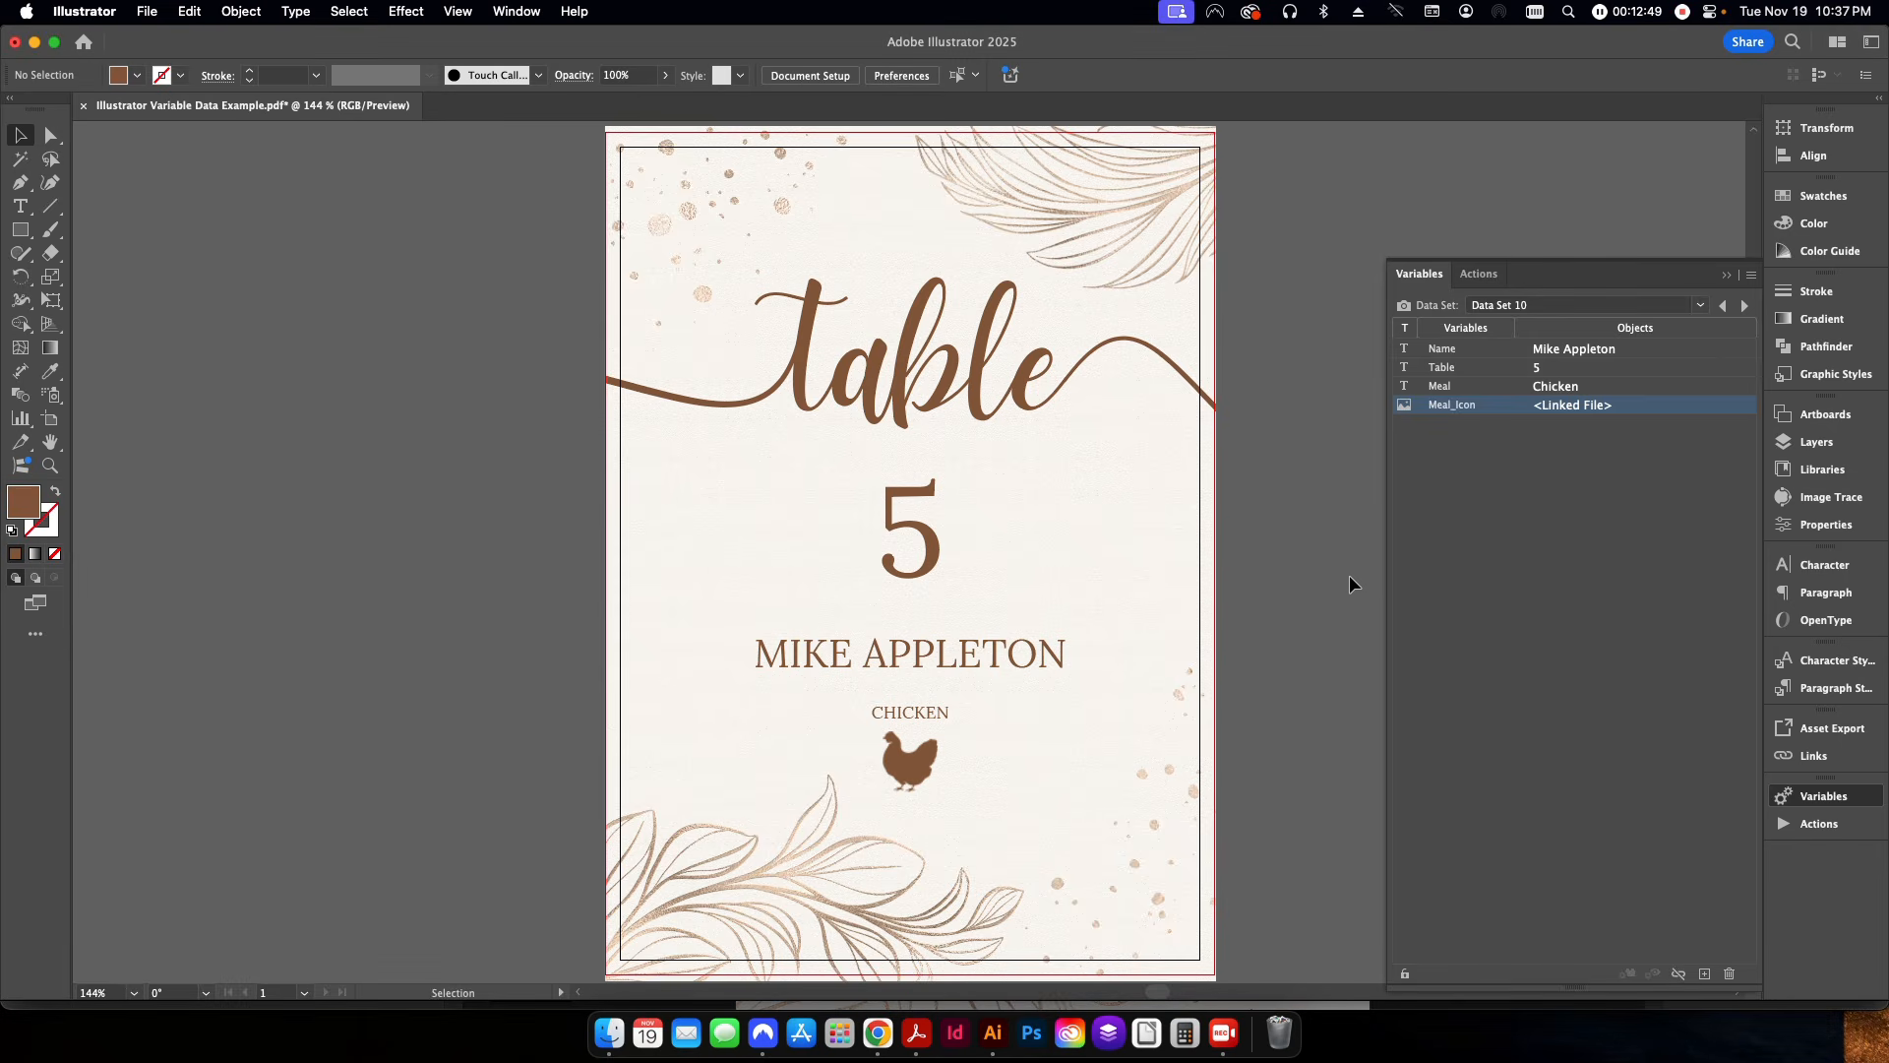
Examine the data set commands for the variables and the list of available data sets.
{"action": "left_click", "coordinate": [1755, 273]}
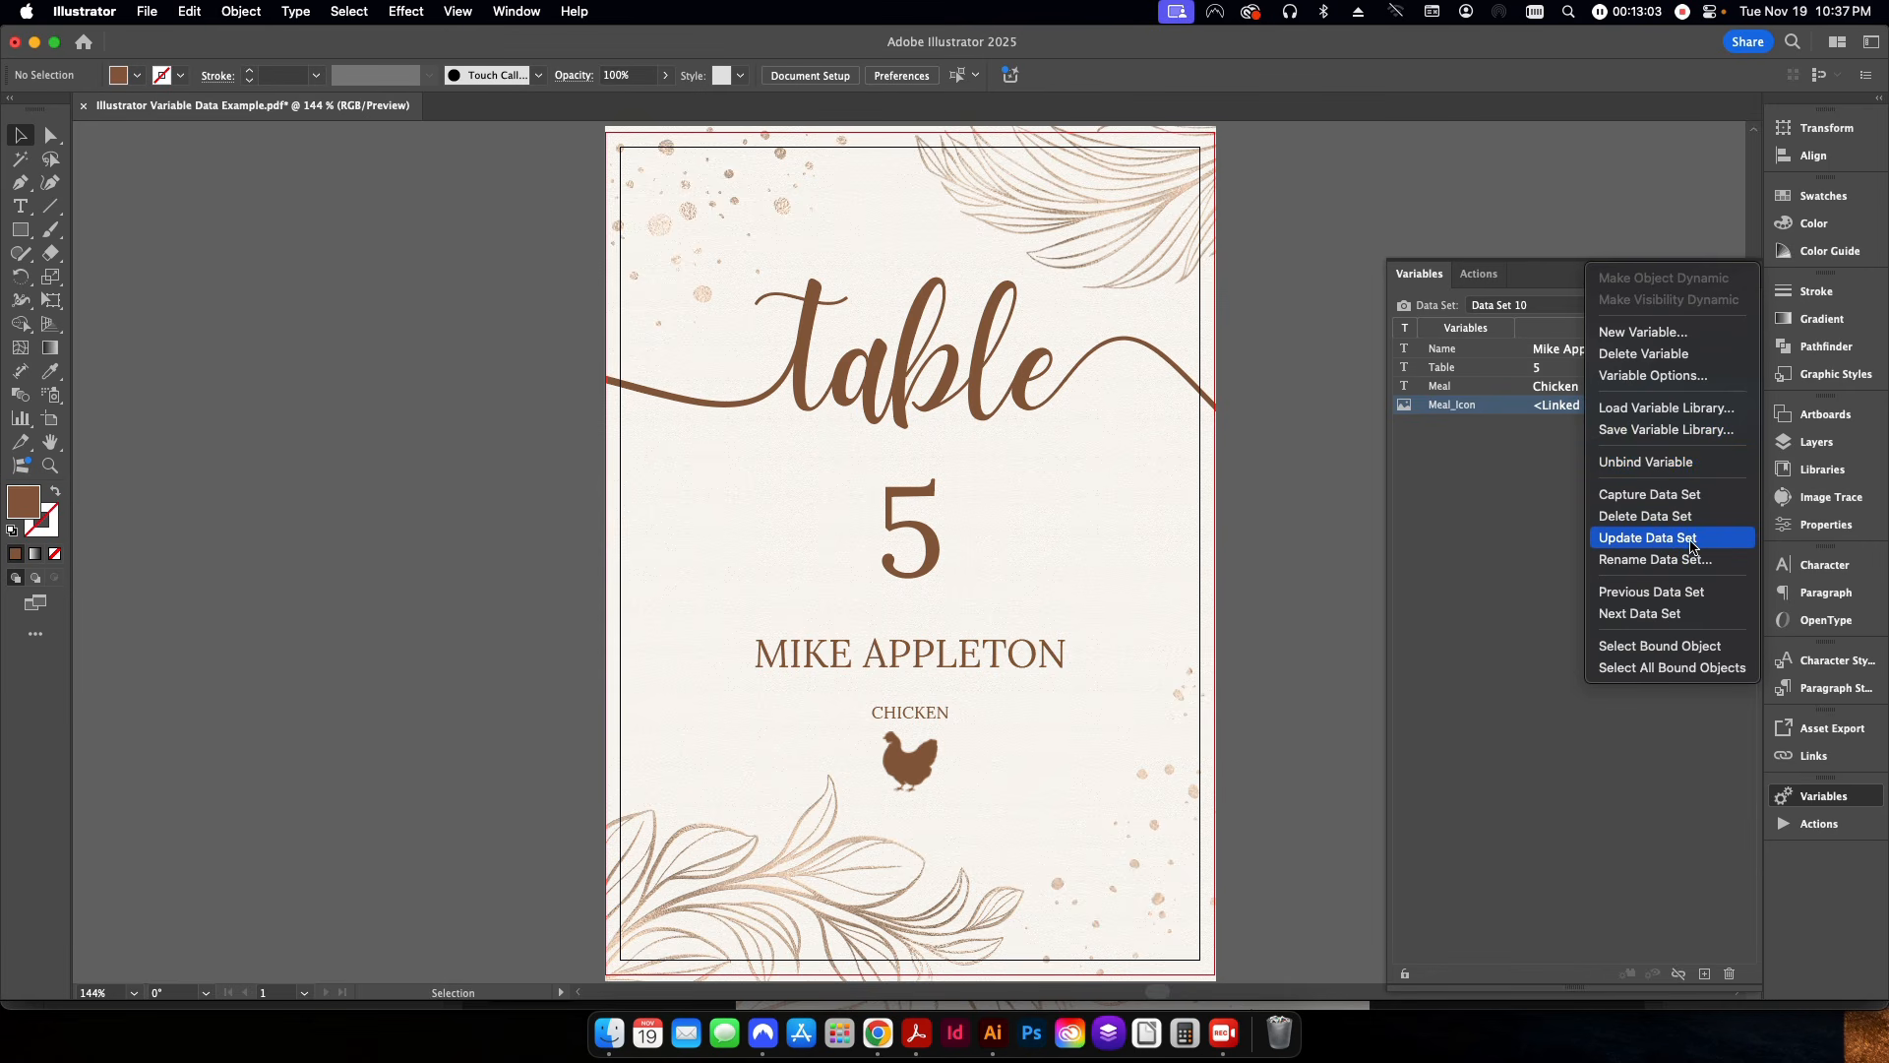
{"action": "left_click", "coordinate": [1636, 548]}
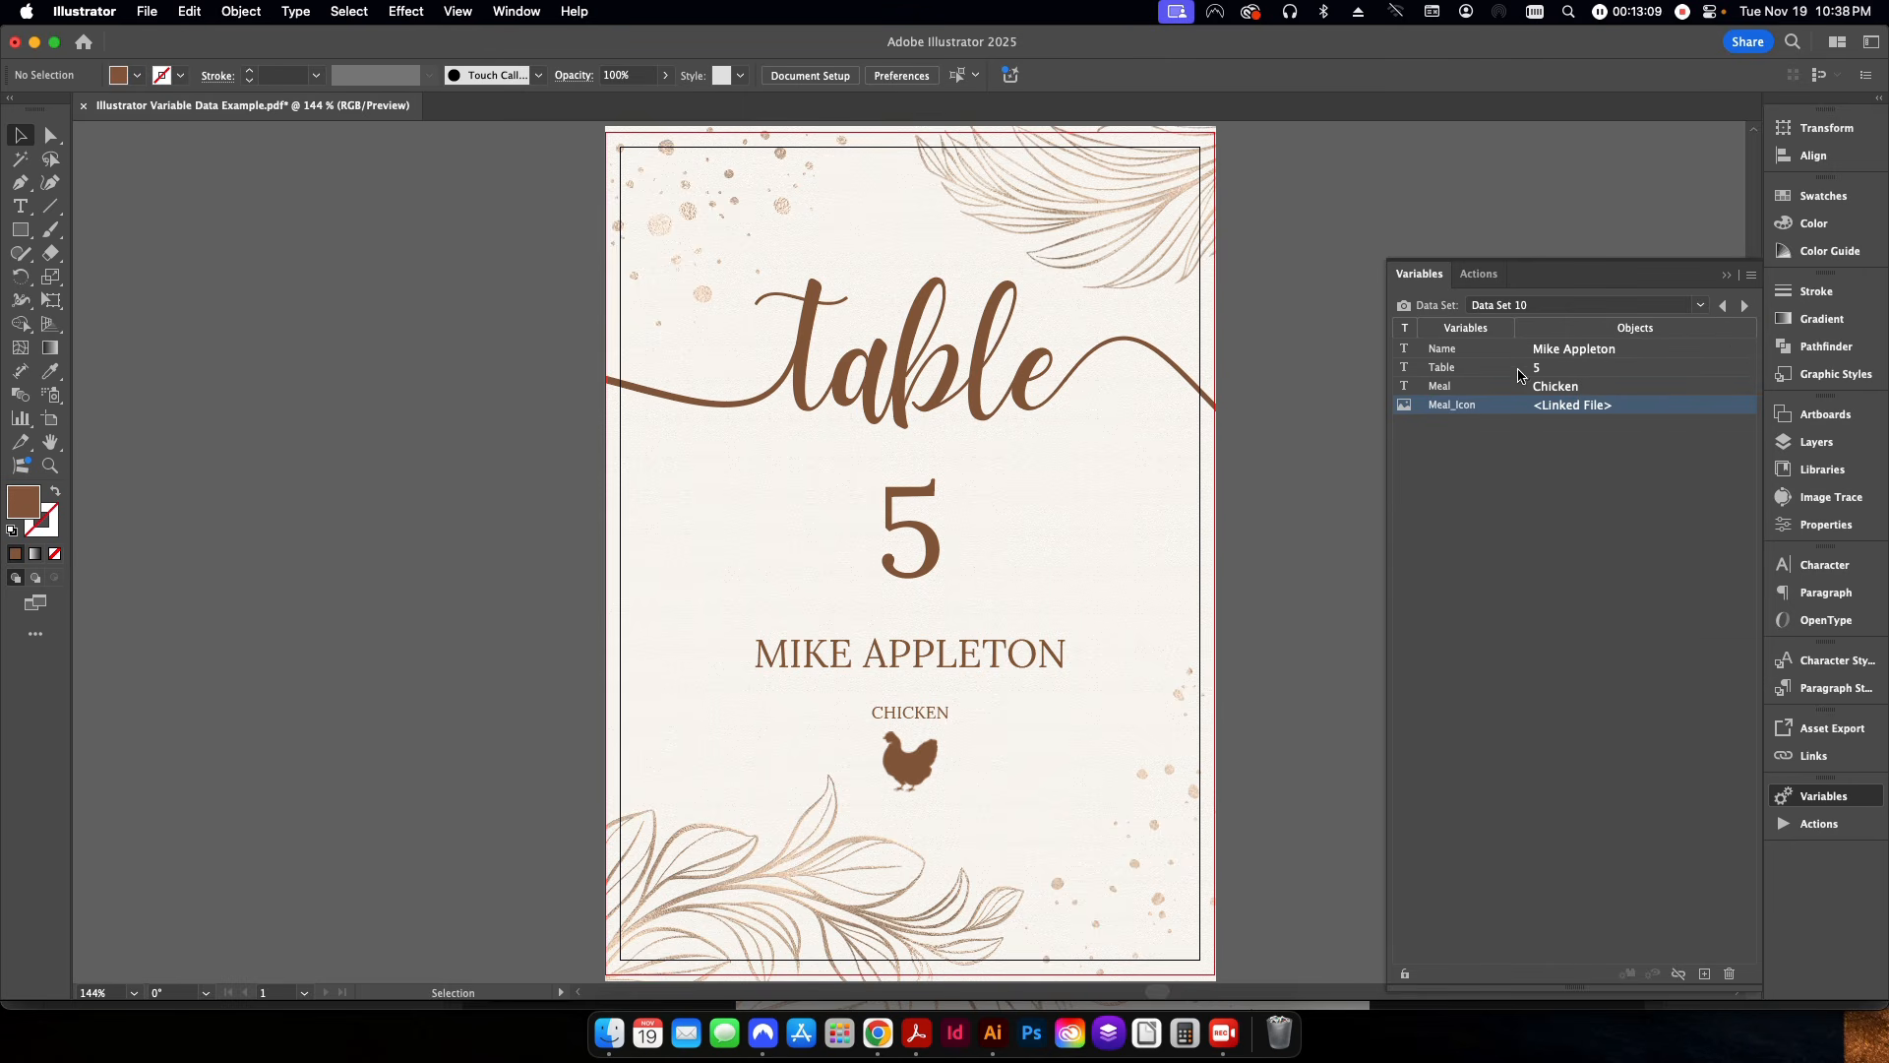
{"action": "left_click", "coordinate": [1690, 305]}
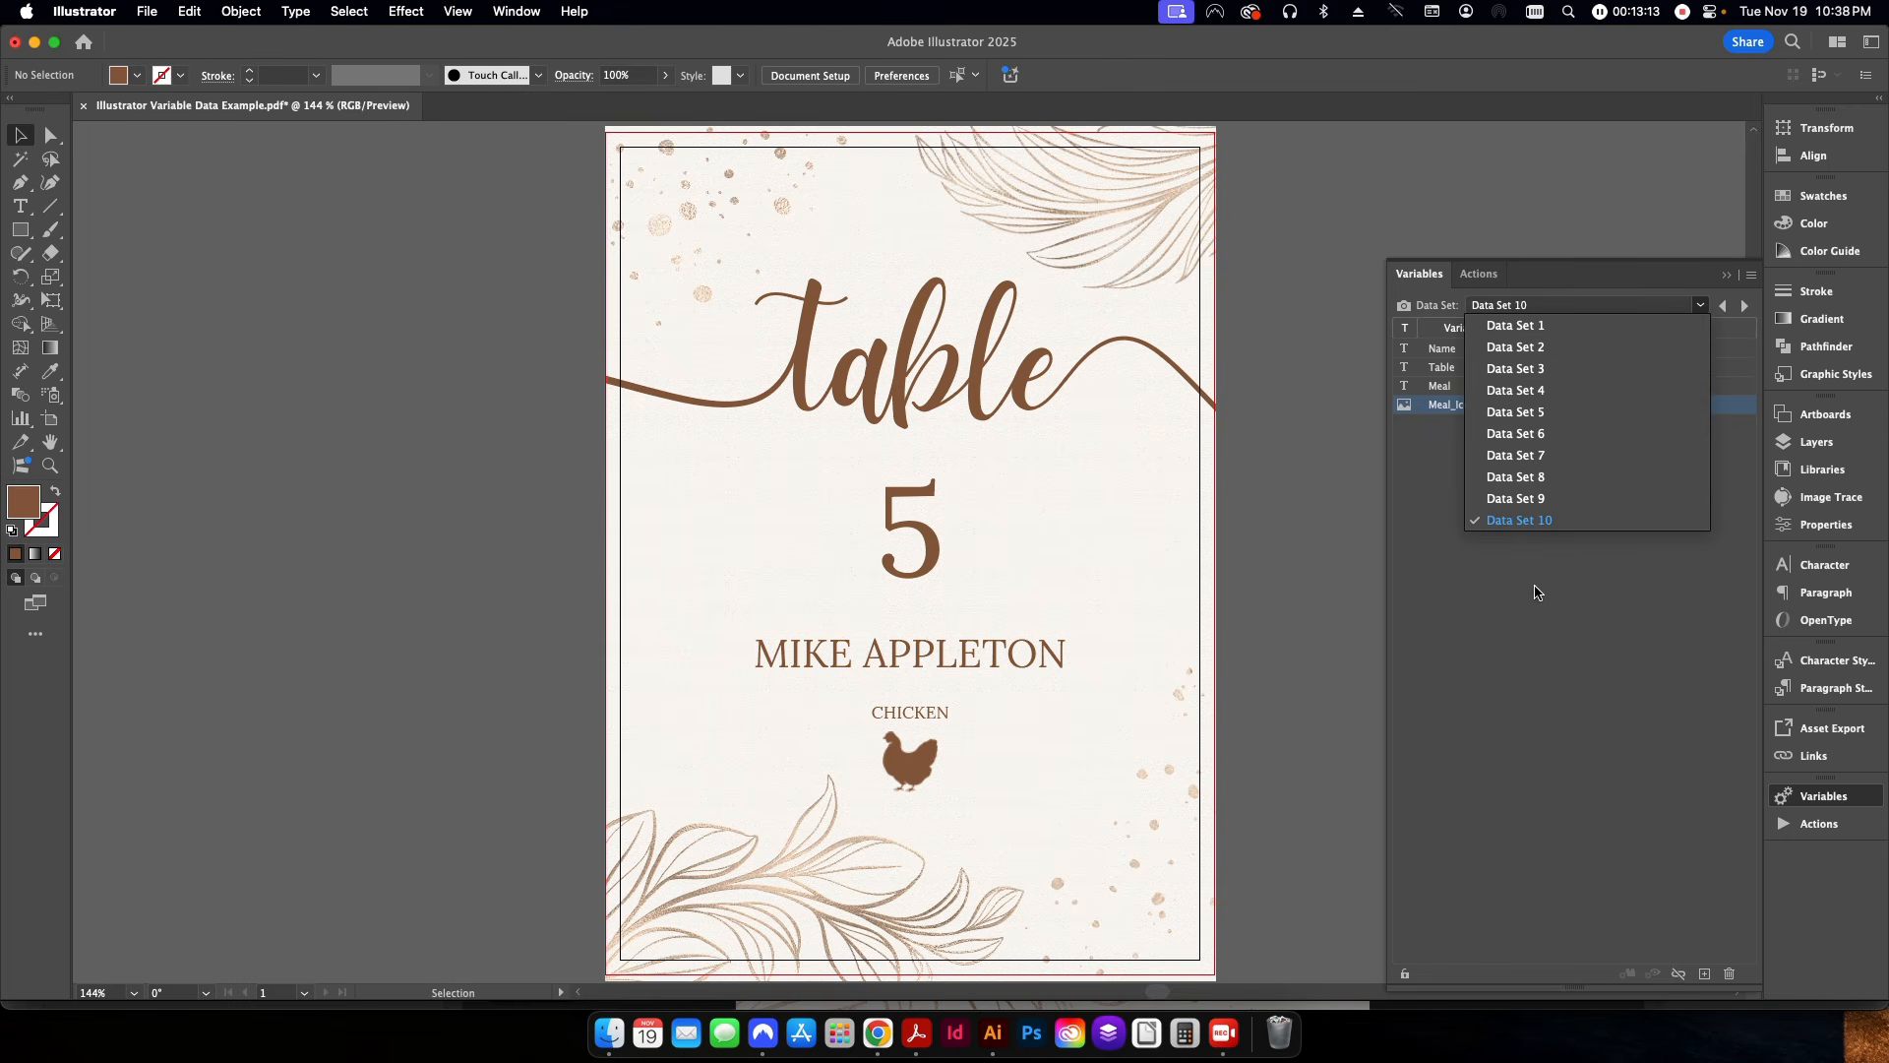
{"action": "left_click", "coordinate": [1520, 618]}
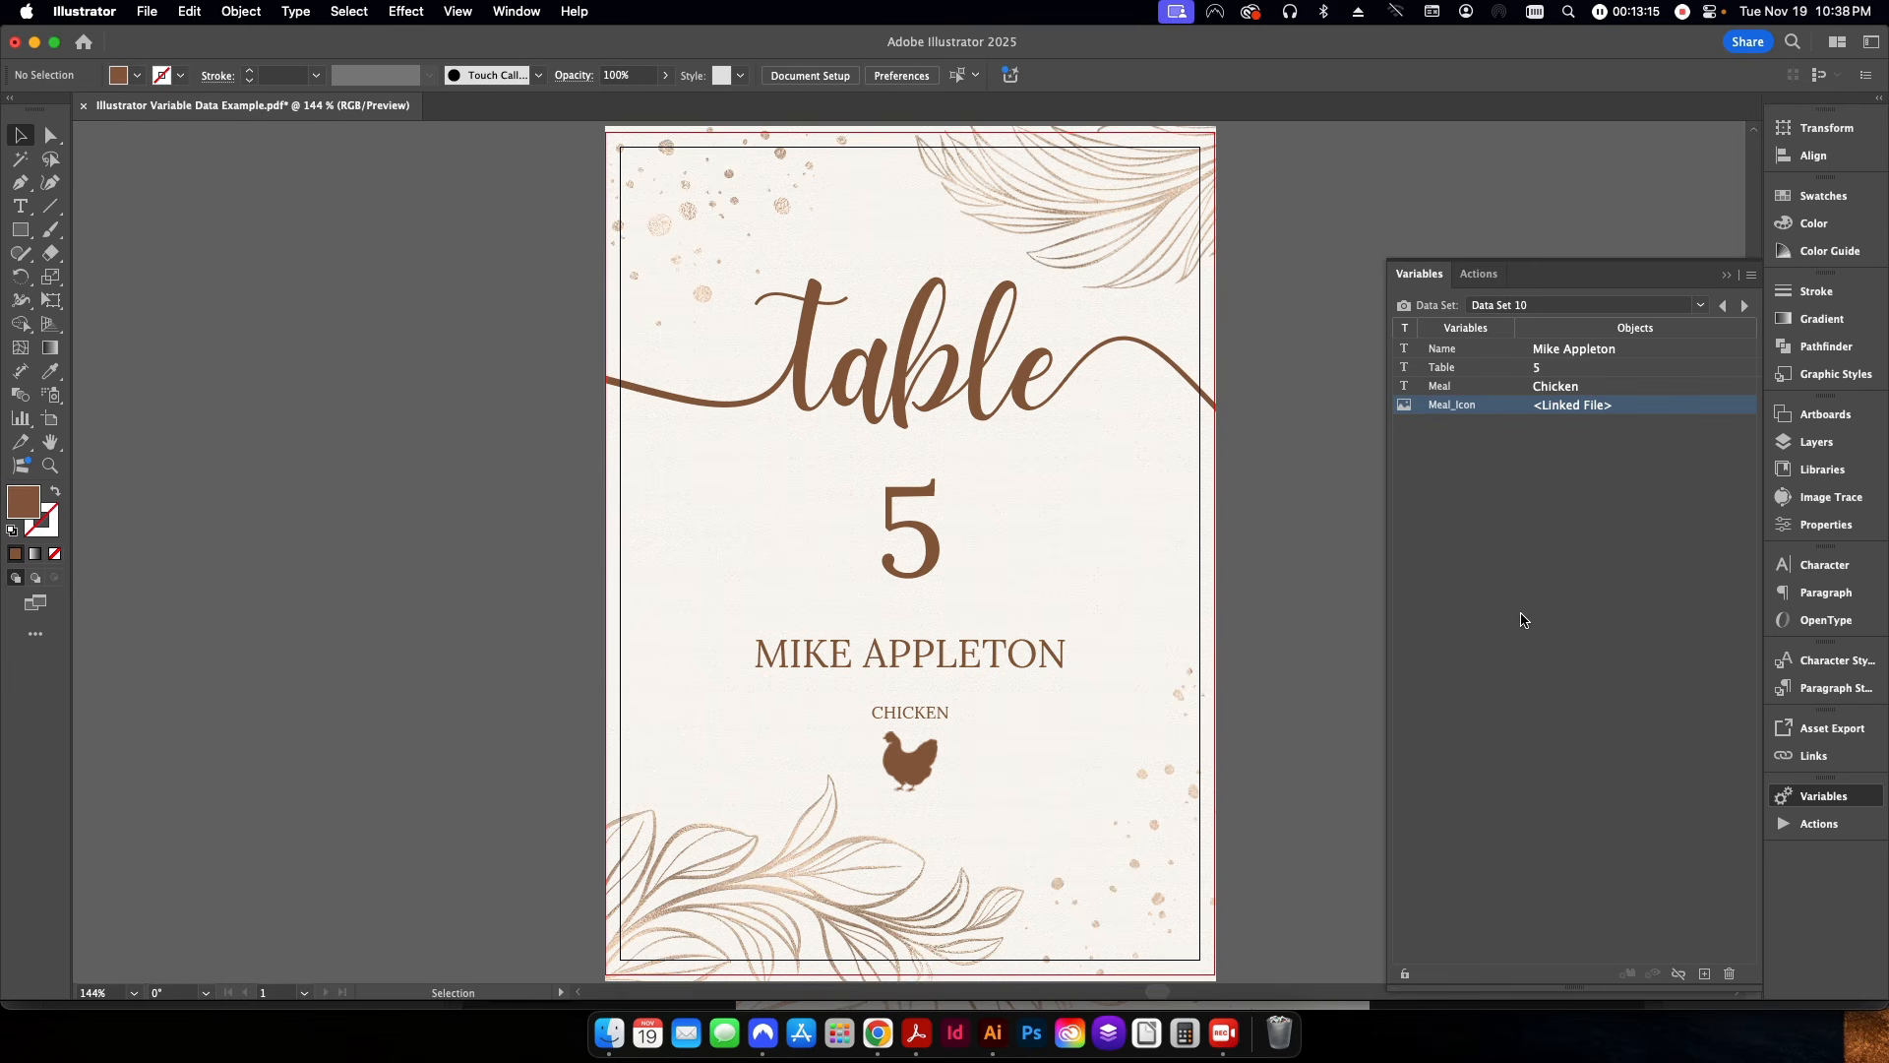